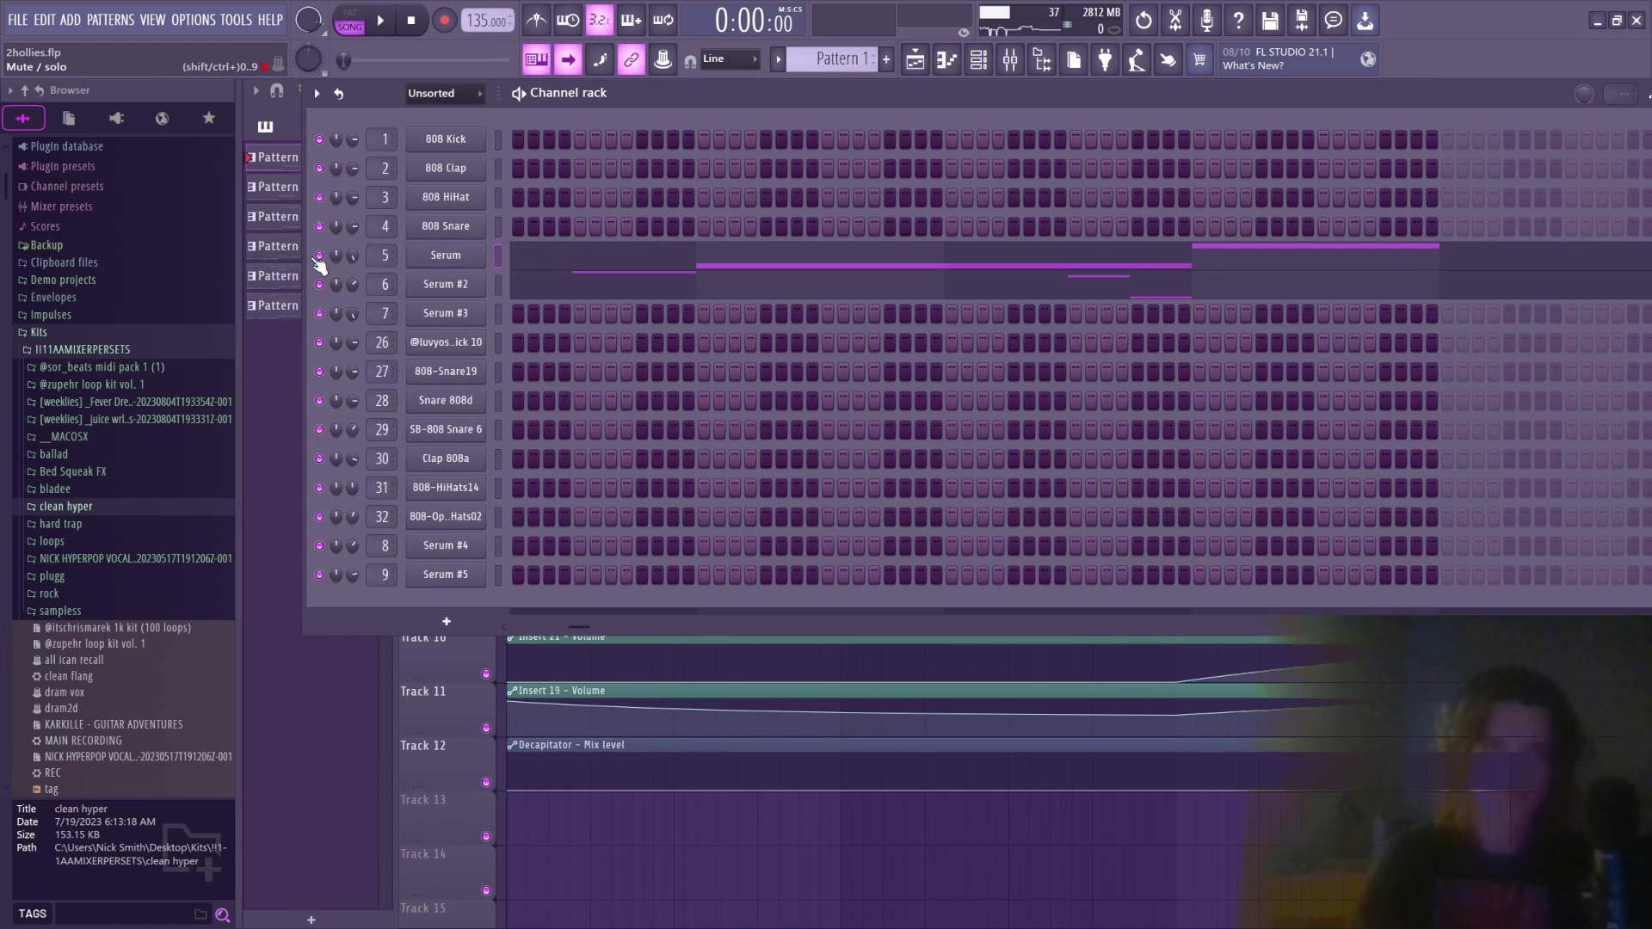
Open the Serum channel's Pattern 1 notes in the piano roll and play them back
{"action": "right_click", "coordinate": [478, 252]}
{"action": "left_click", "coordinate": [525, 251]}
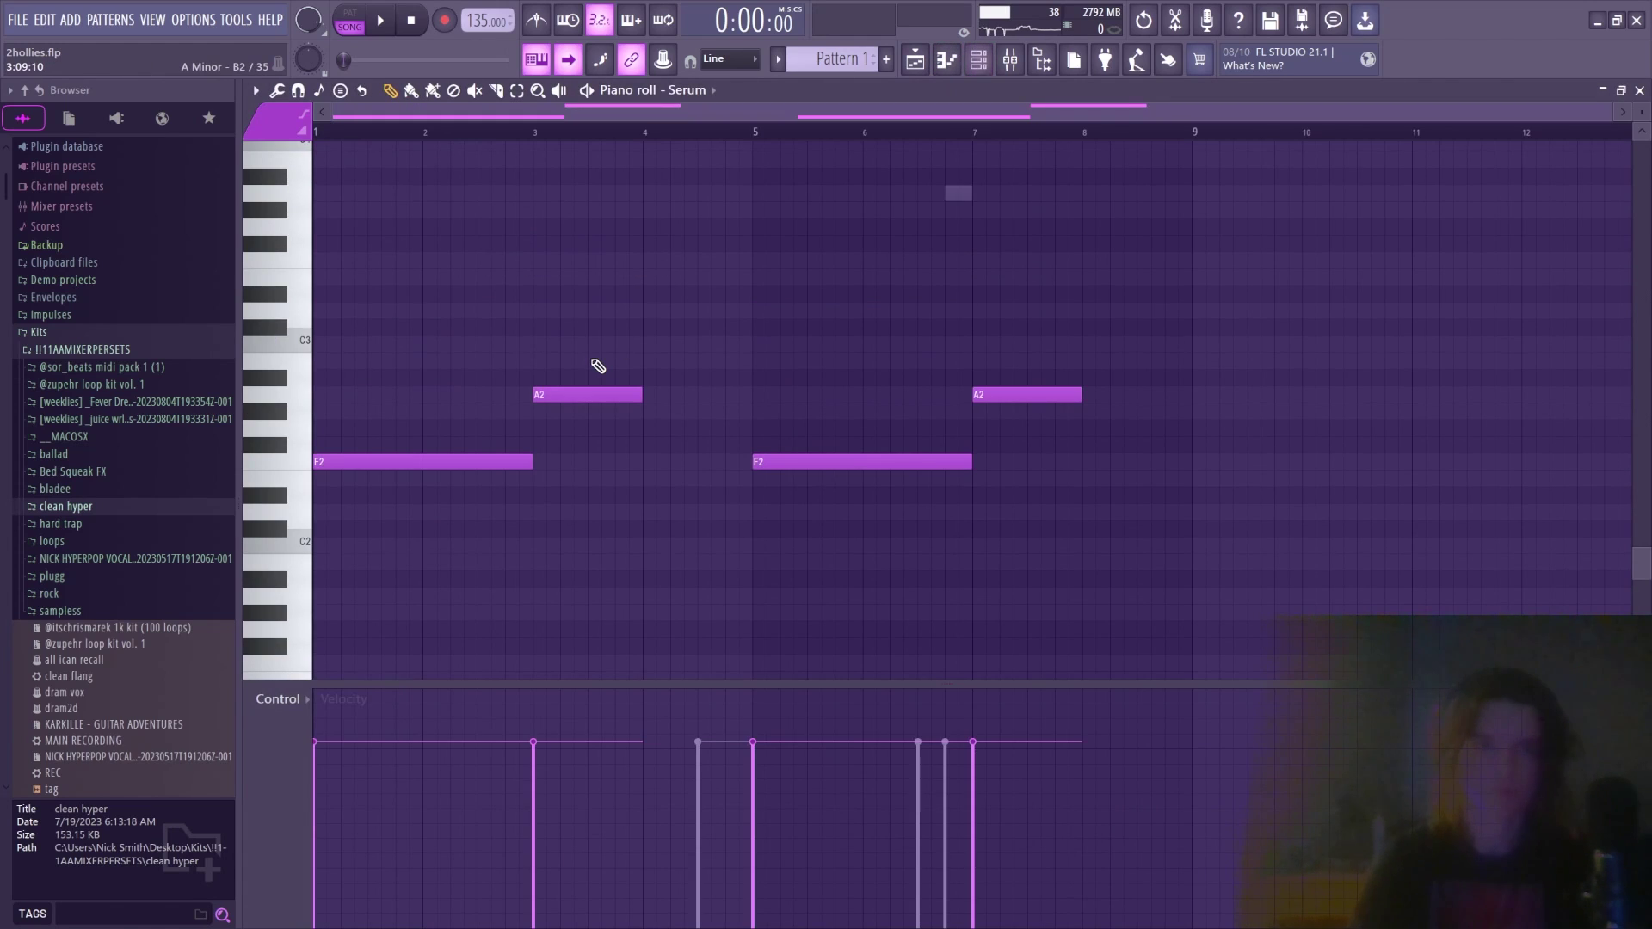
{"action": "key", "text": "space"}
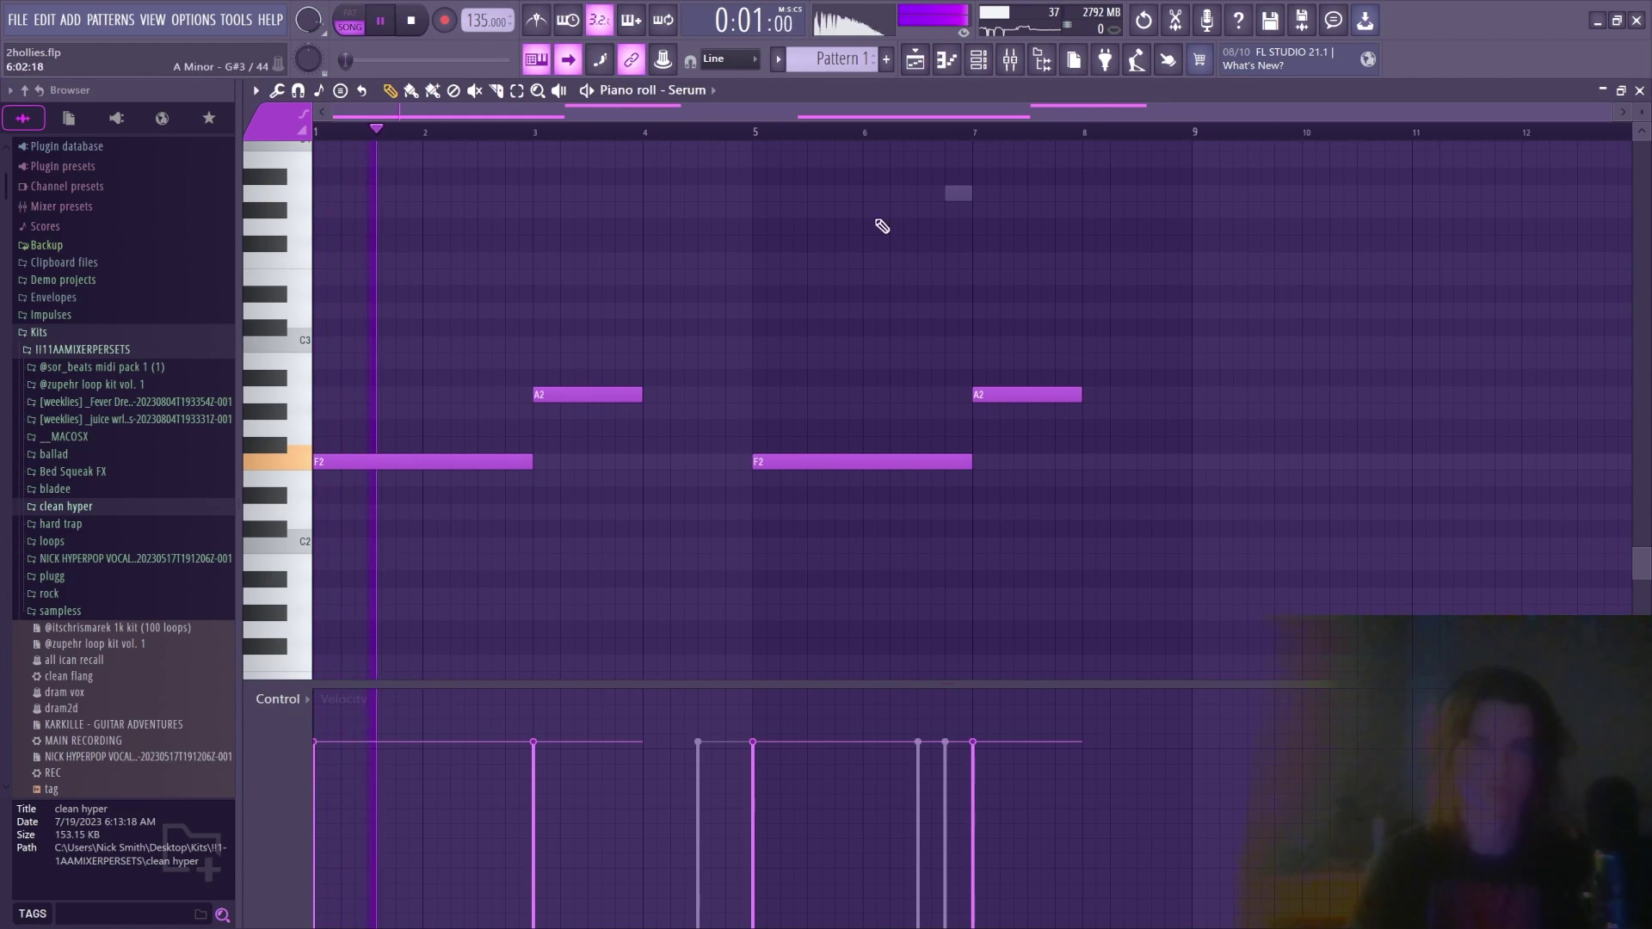
{"action": "left_click", "coordinate": [979, 58]}
{"action": "key", "text": "space"}
Show the playlist and look over the whole arrangement of patterns, vocals and automation clips
{"action": "key", "text": "F5"}
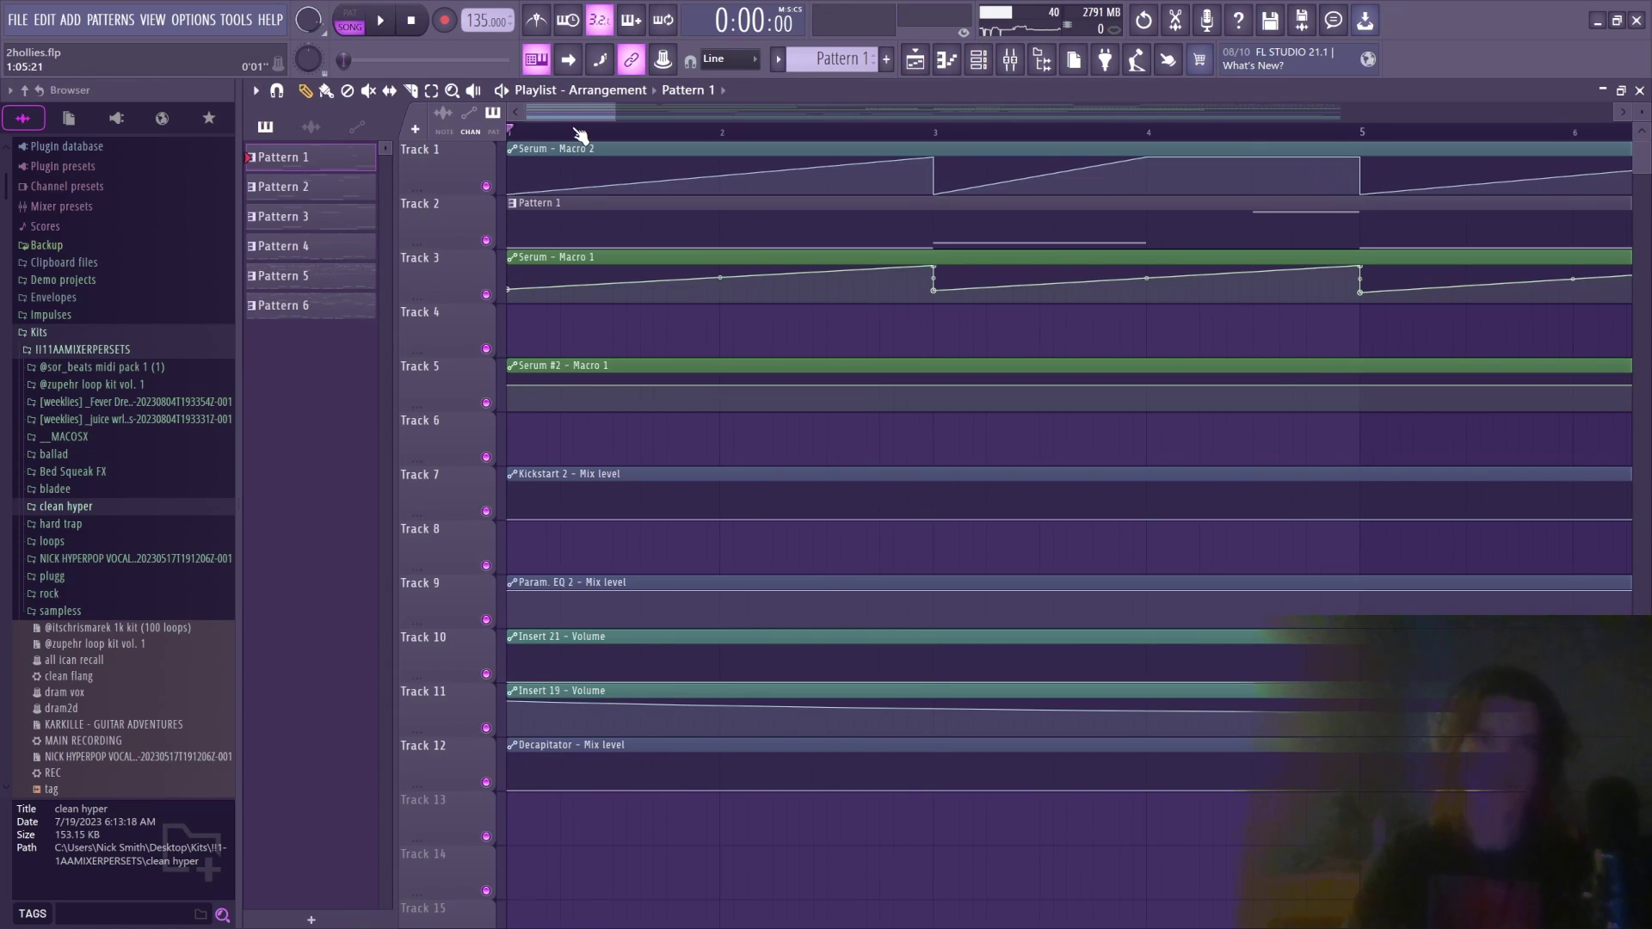
{"action": "scroll", "coordinate": [581, 135], "scroll_direction": "down", "scroll_amount": 5}
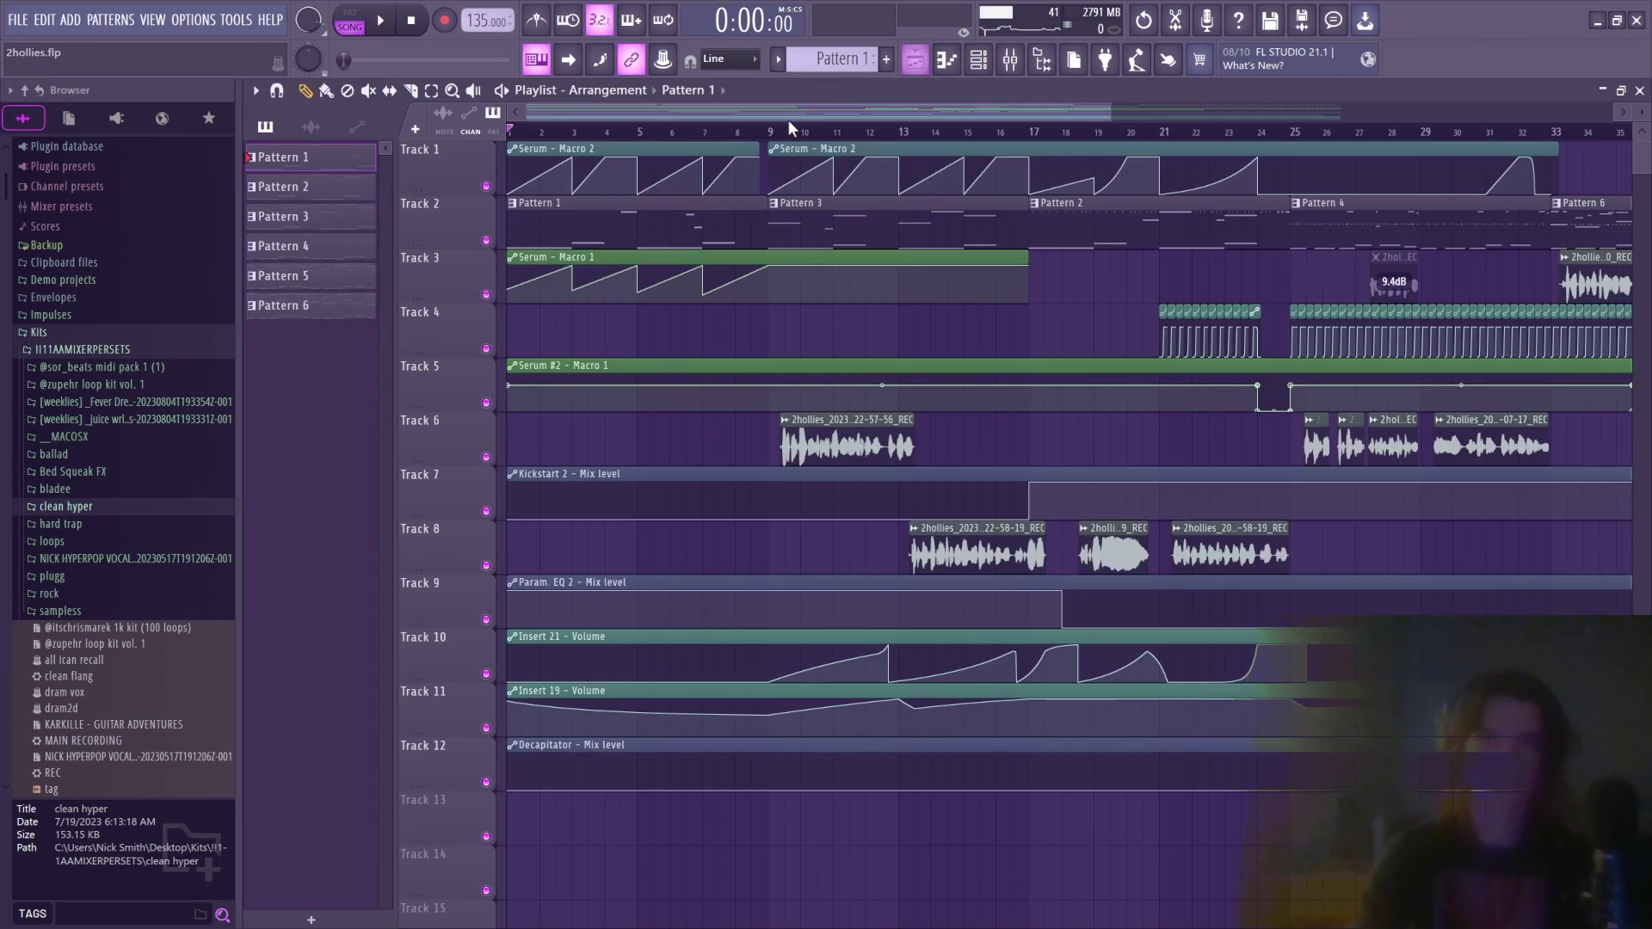
{"action": "scroll", "coordinate": [788, 125], "scroll_direction": "down", "scroll_amount": 4}
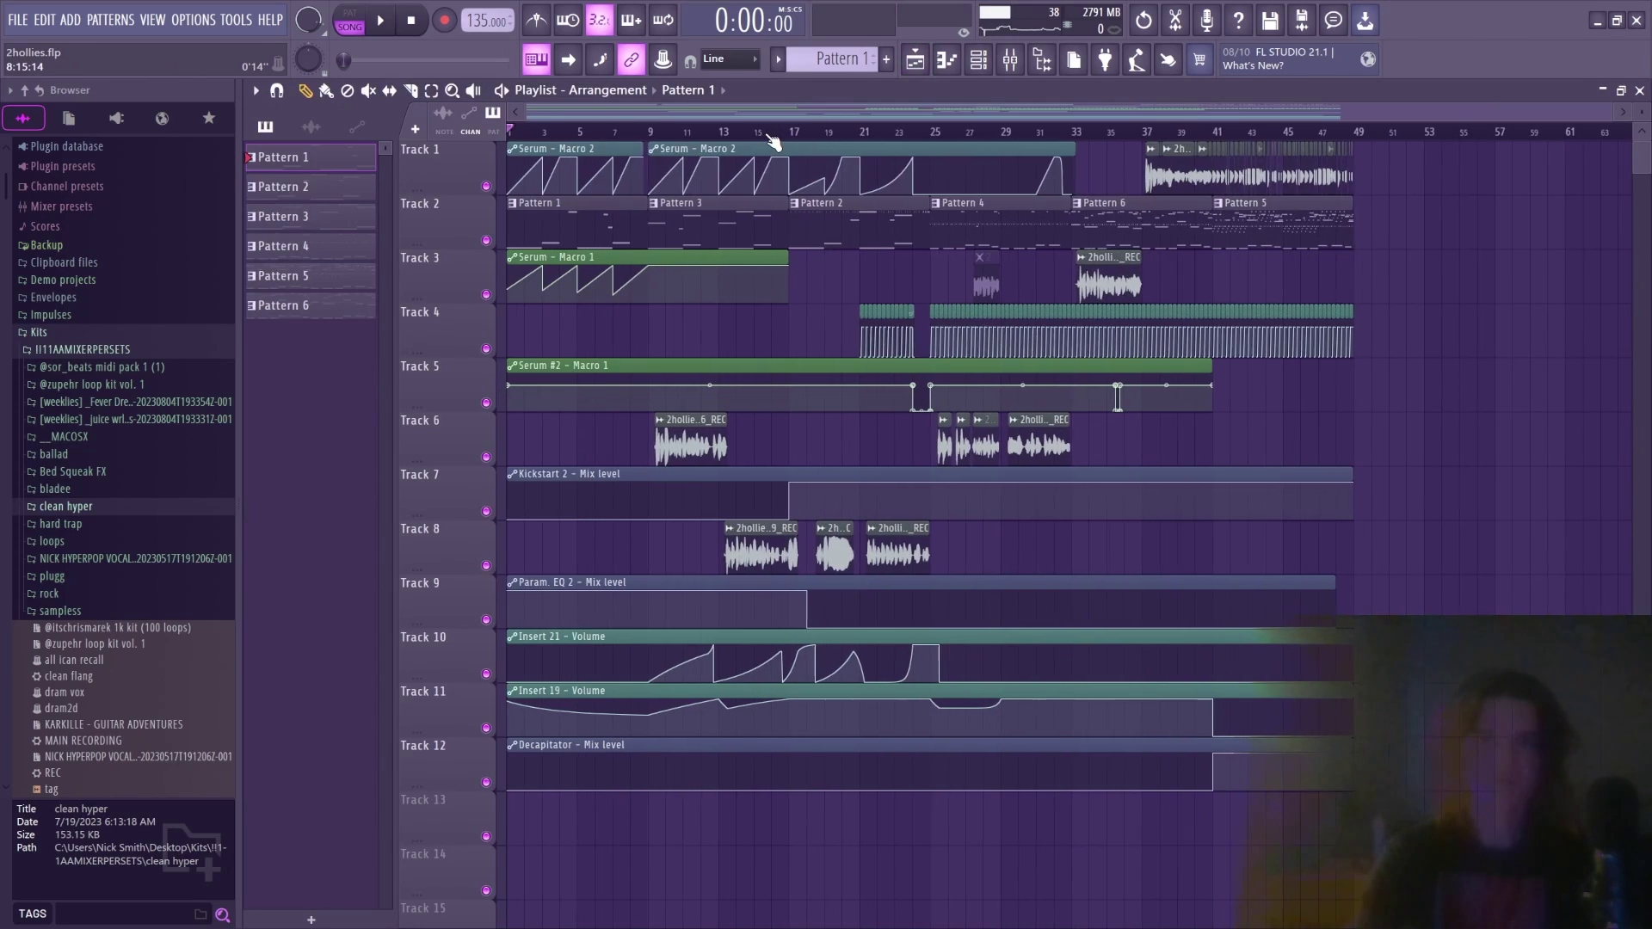
{"action": "scroll", "coordinate": [647, 131], "scroll_direction": "up", "scroll_amount": 4}
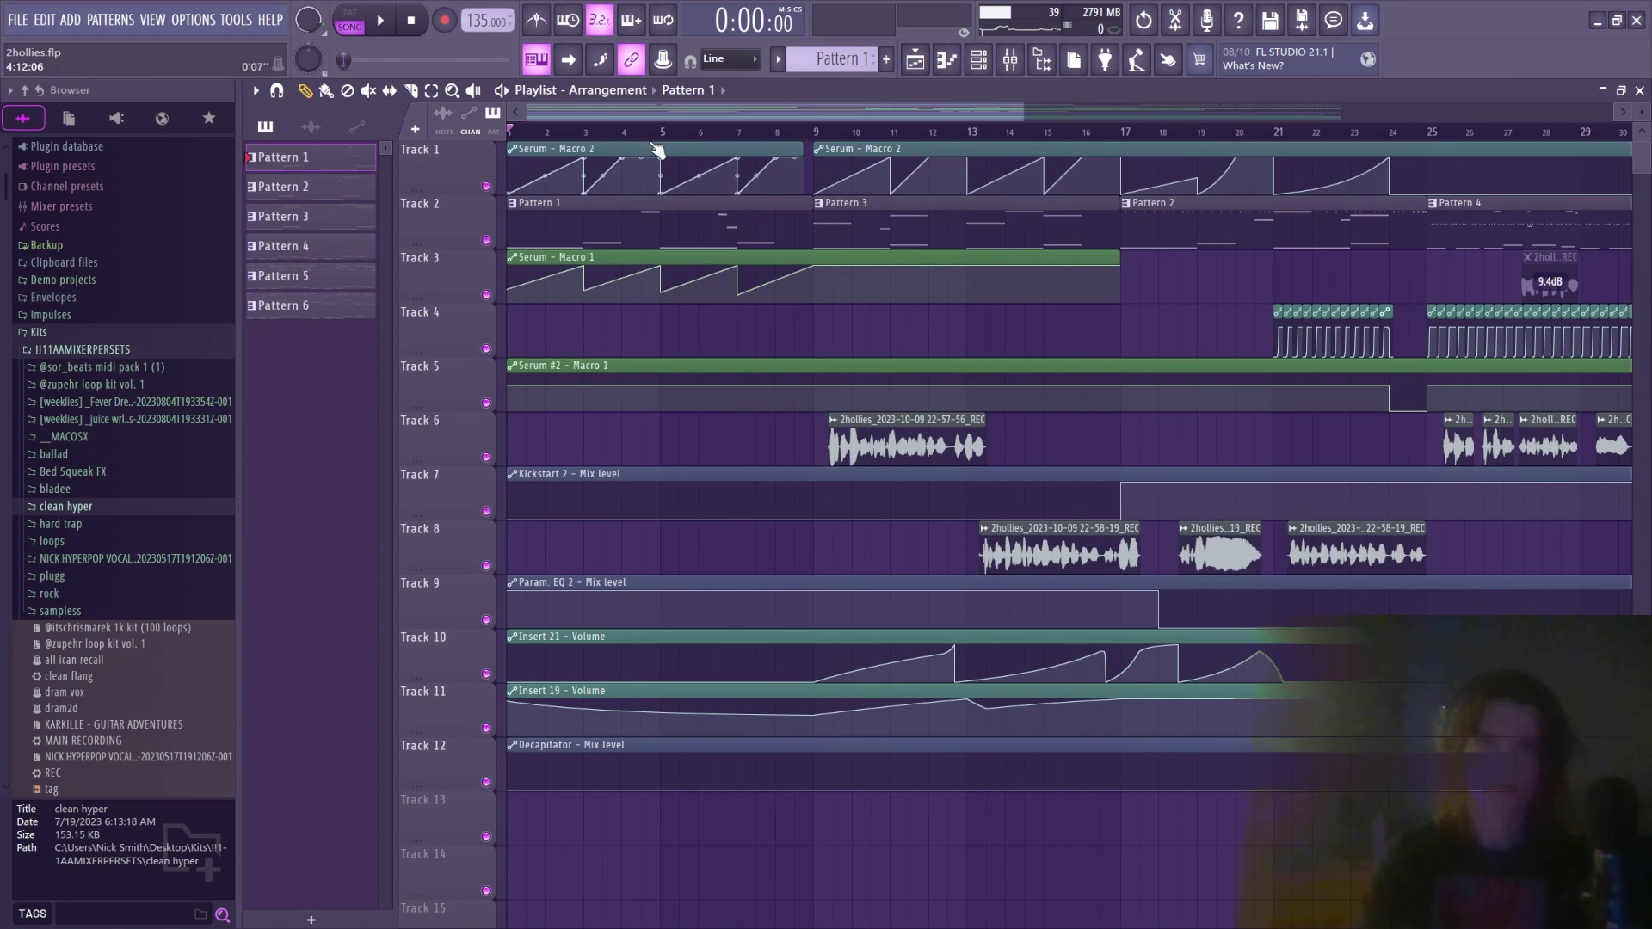
Open the Serum #2 synth, view the Analog wavetables offered for oscillator B, and close the synth
{"action": "left_click", "coordinate": [981, 67]}
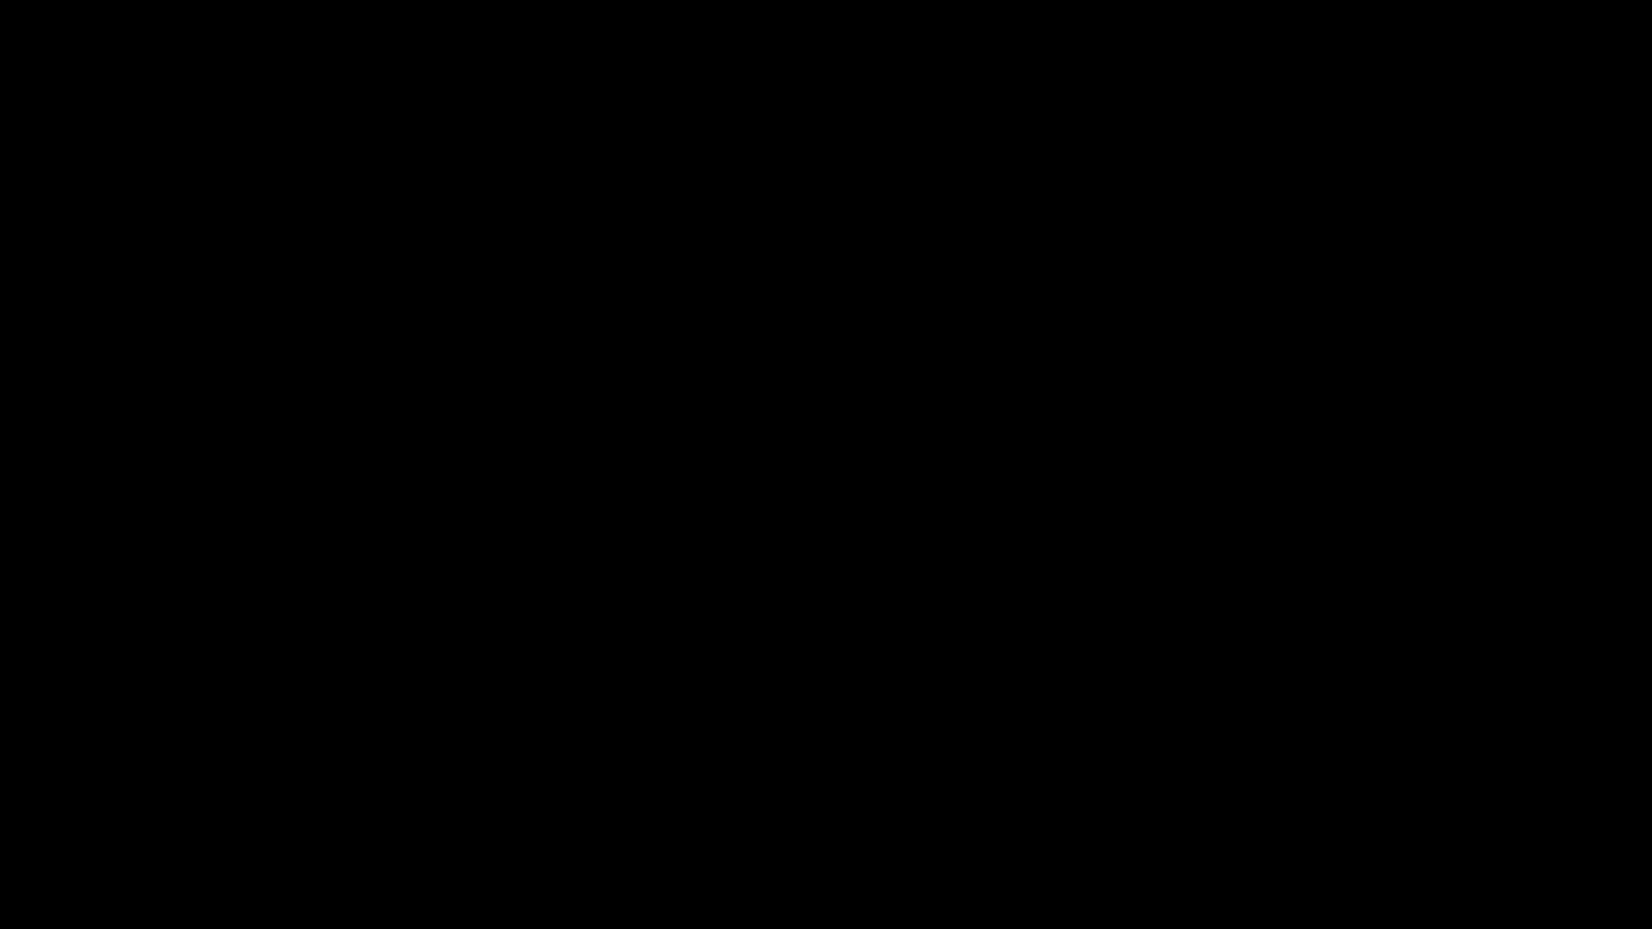
{"action": "left_click", "coordinate": [465, 288]}
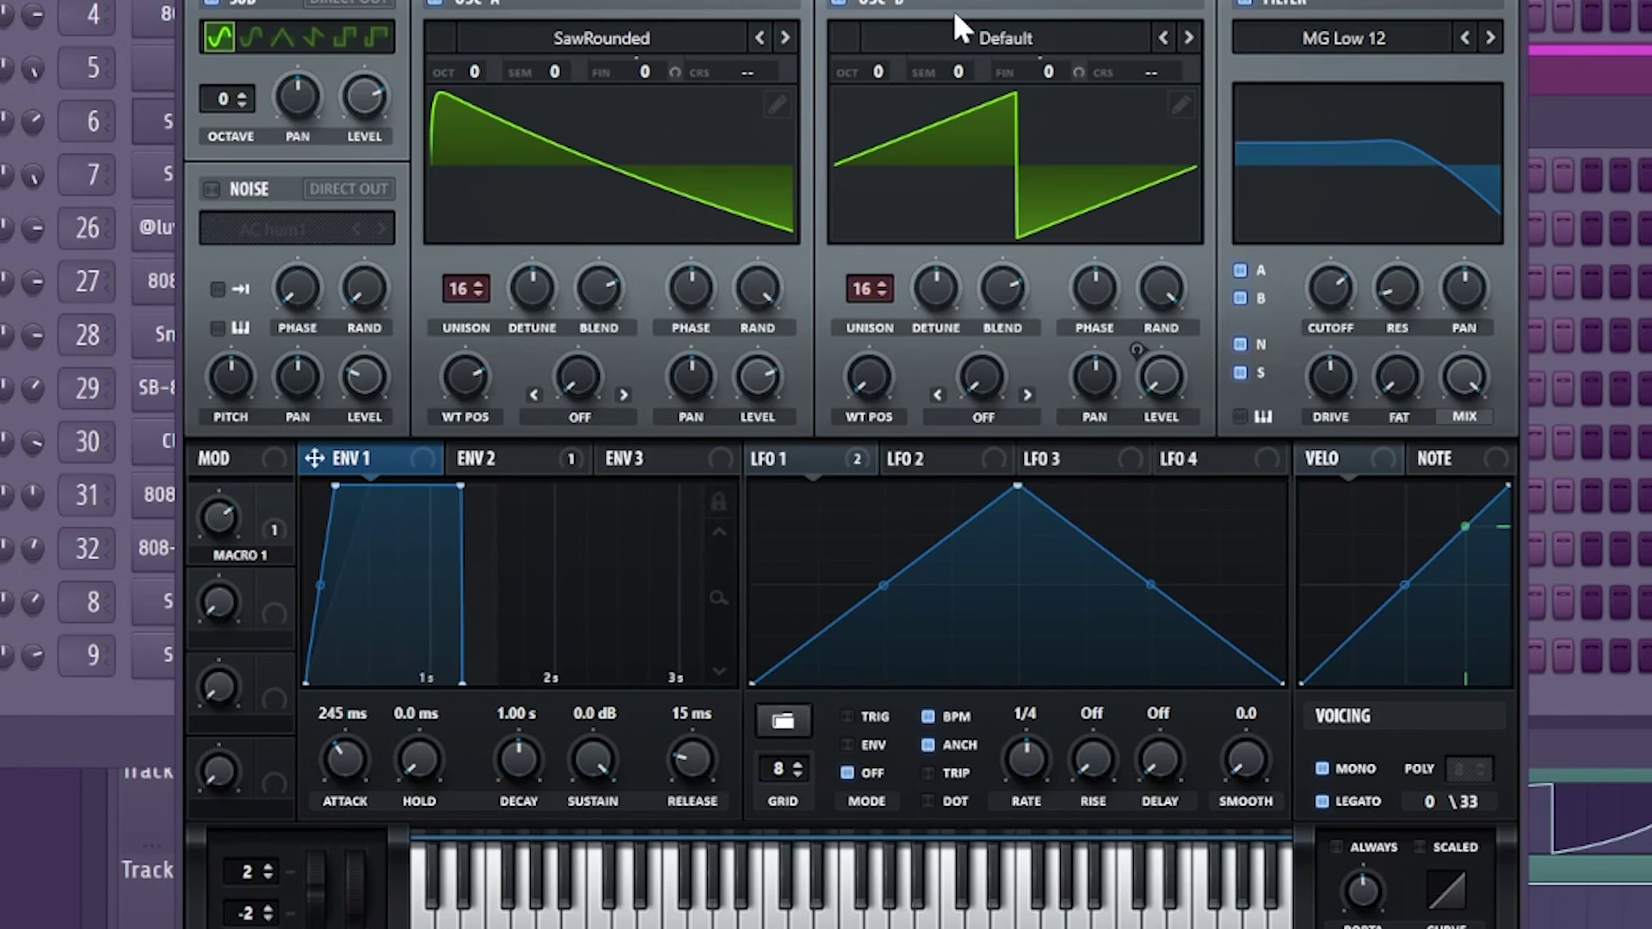
{"action": "left_click", "coordinate": [954, 45]}
{"action": "mouse_move", "coordinate": [981, 78]}
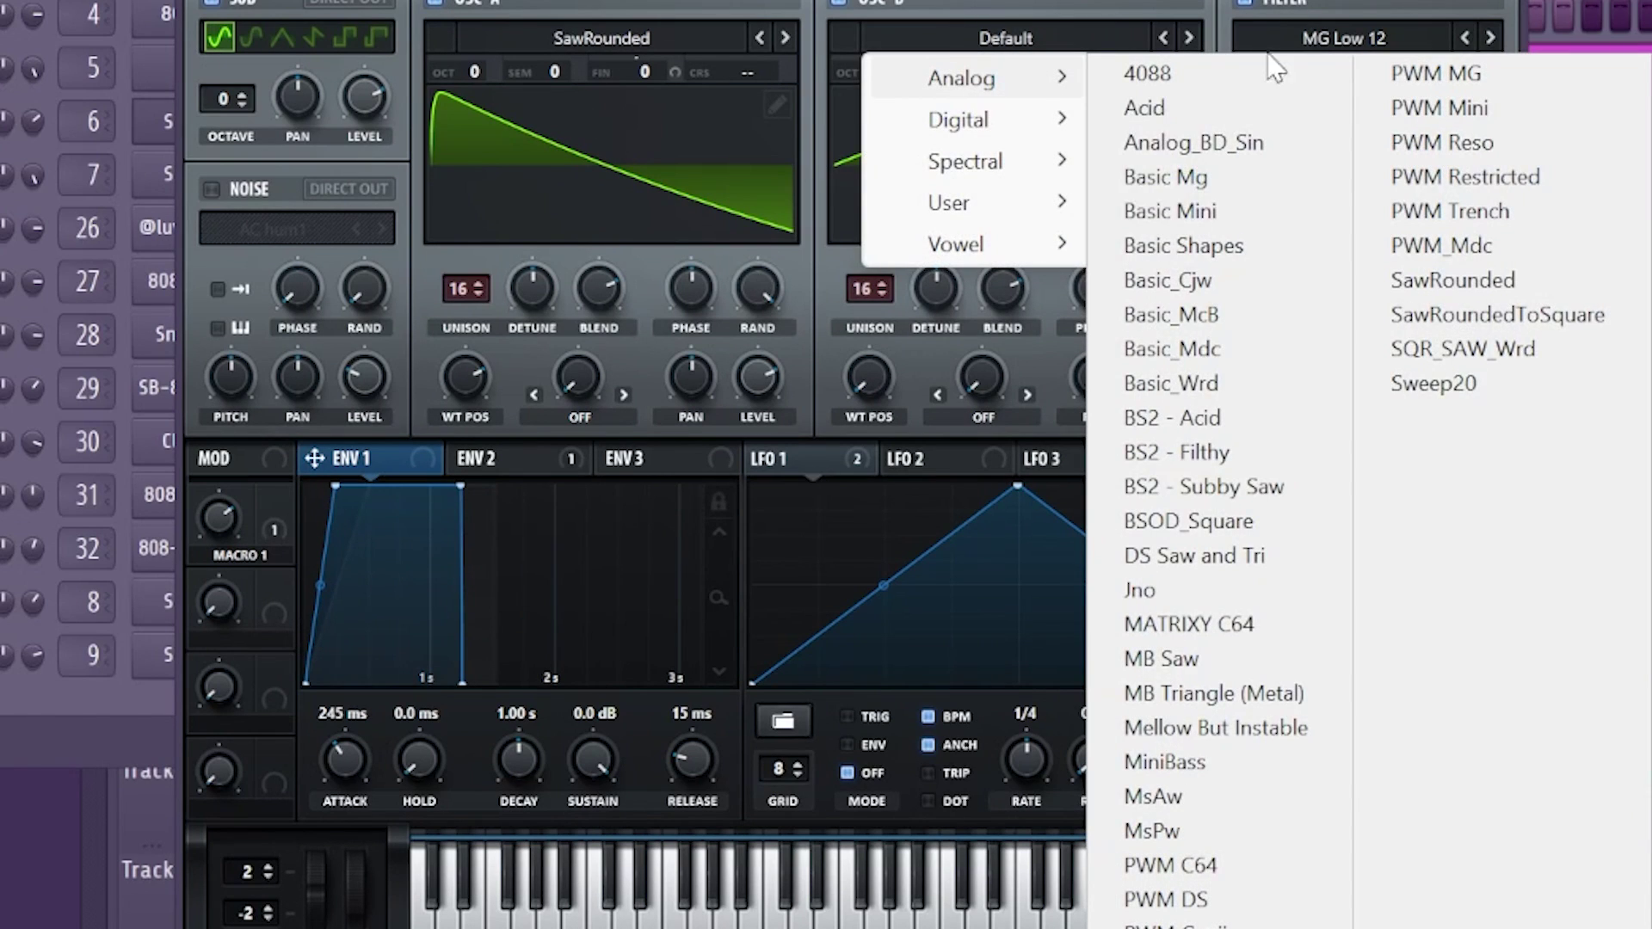
{"action": "left_click", "coordinate": [1158, 107]}
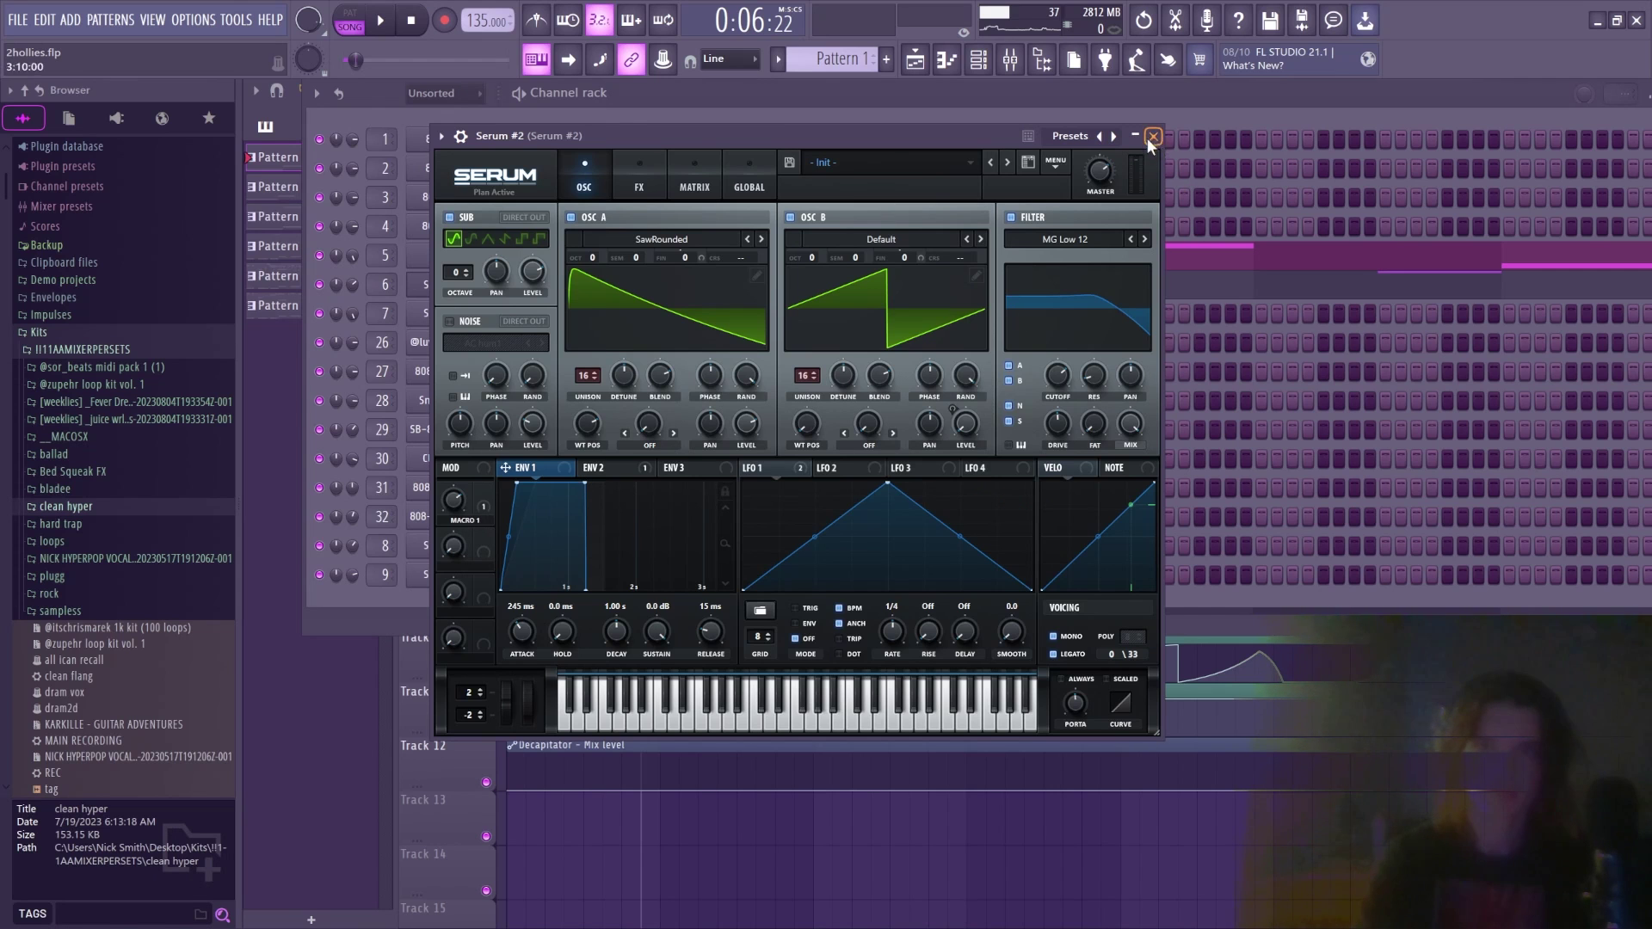
{"action": "left_click", "coordinate": [1154, 136]}
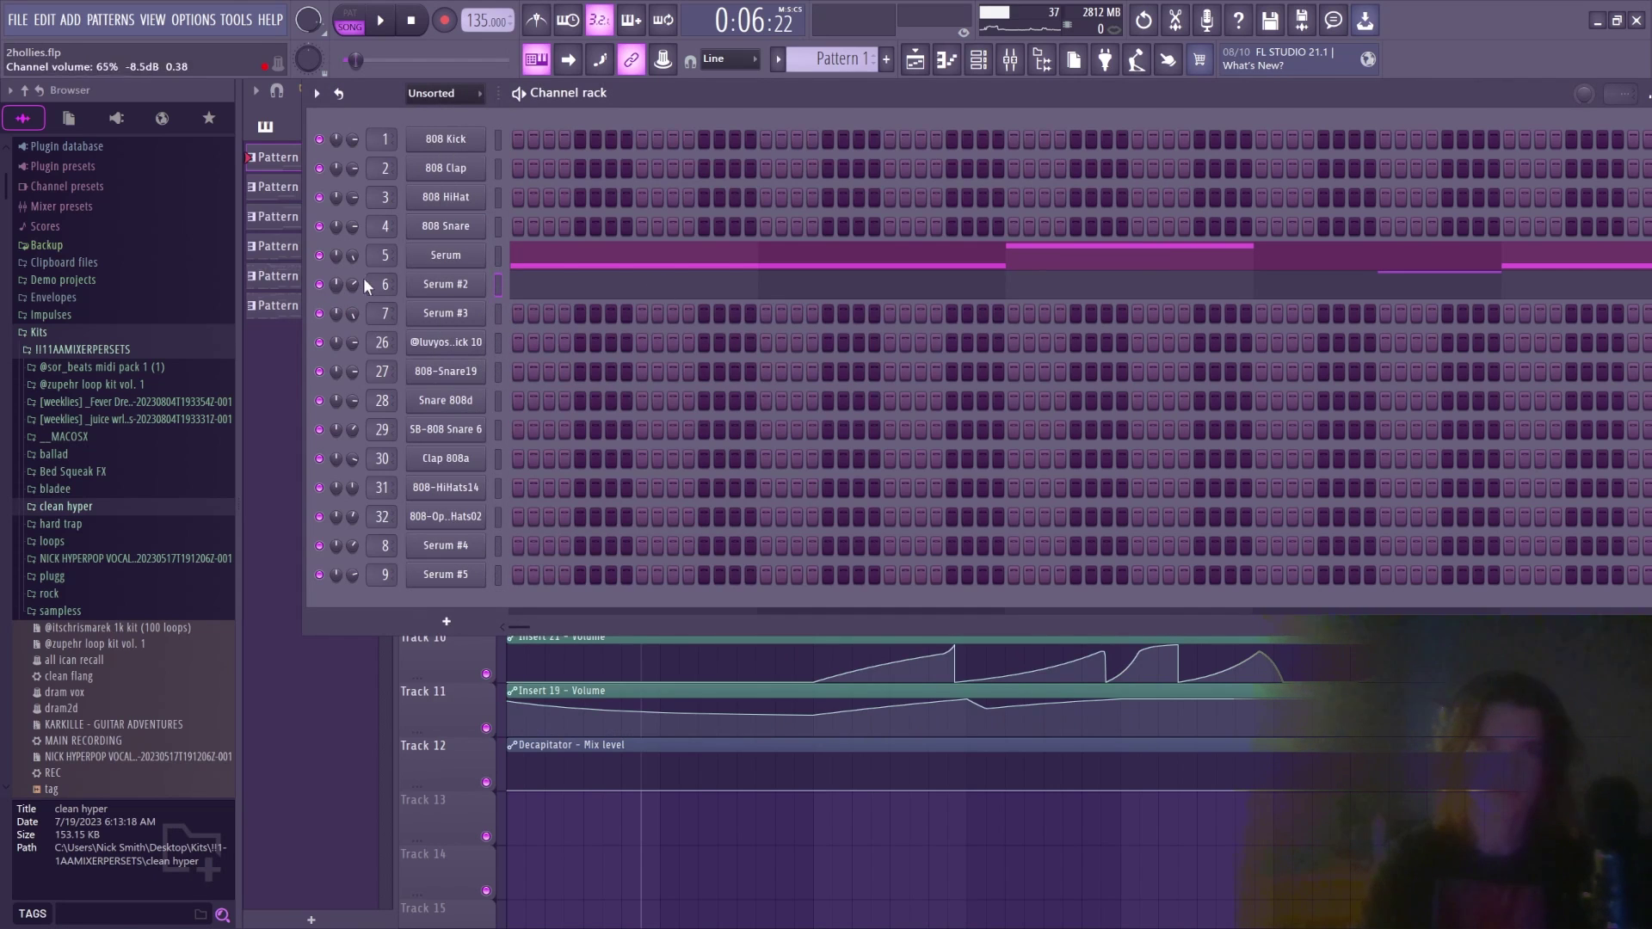
Show the Serum #2 channel's notes, inspect the reverb settings in its synth effects, and close the synth
{"action": "right_click", "coordinate": [439, 286]}
{"action": "left_click", "coordinate": [531, 282]}
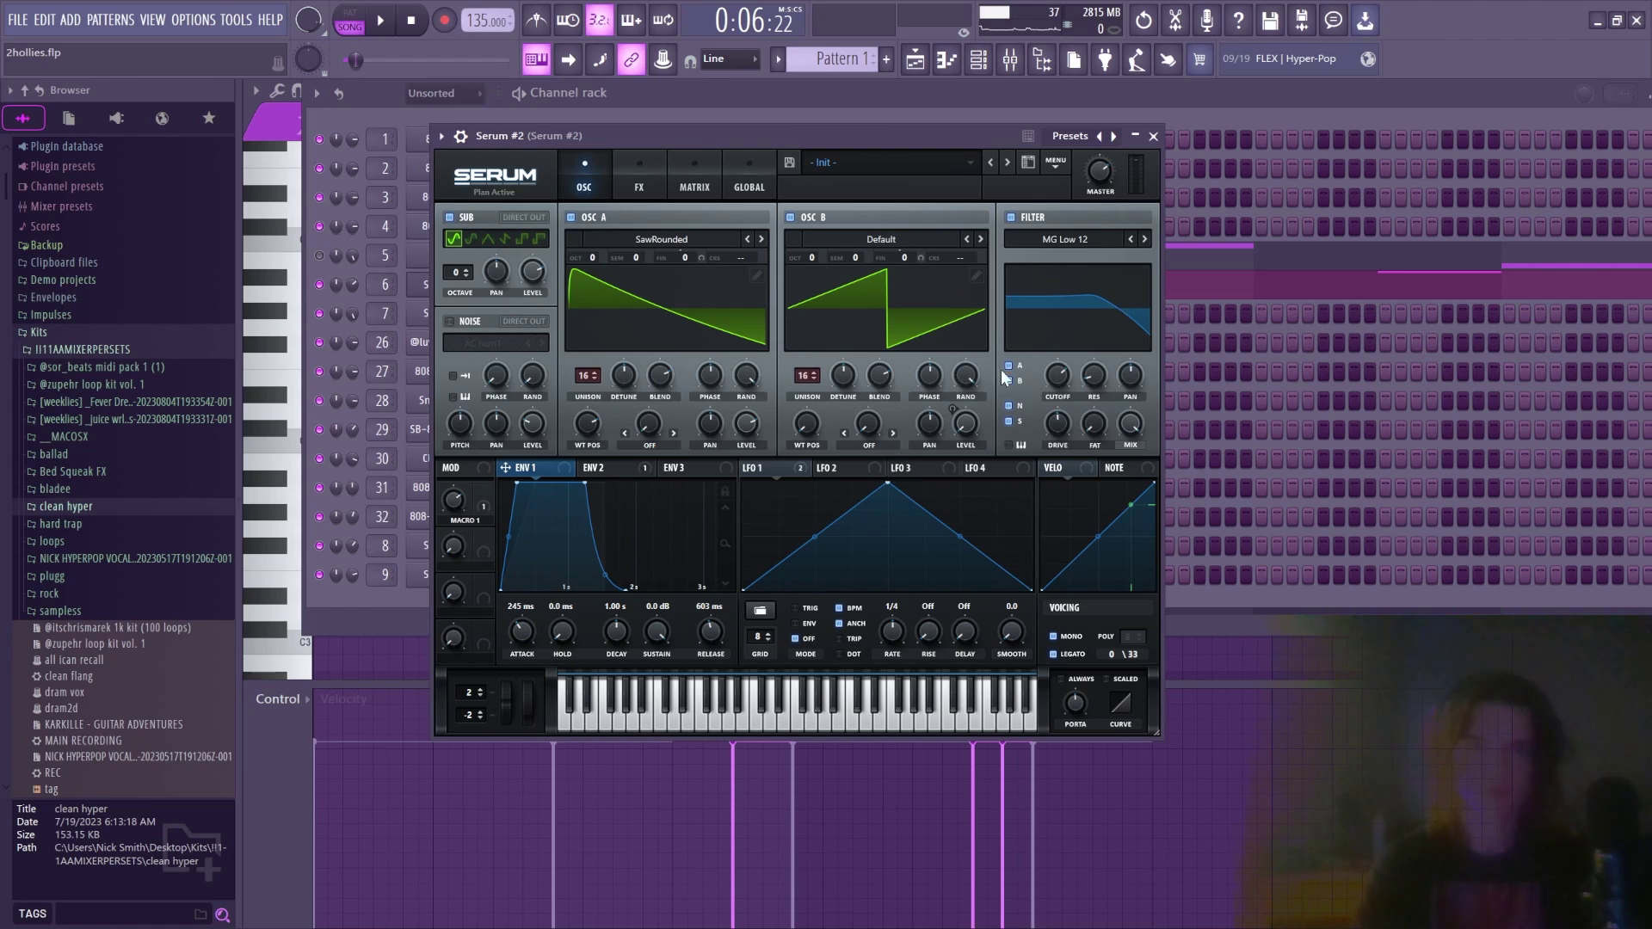
{"action": "left_click", "coordinate": [639, 176]}
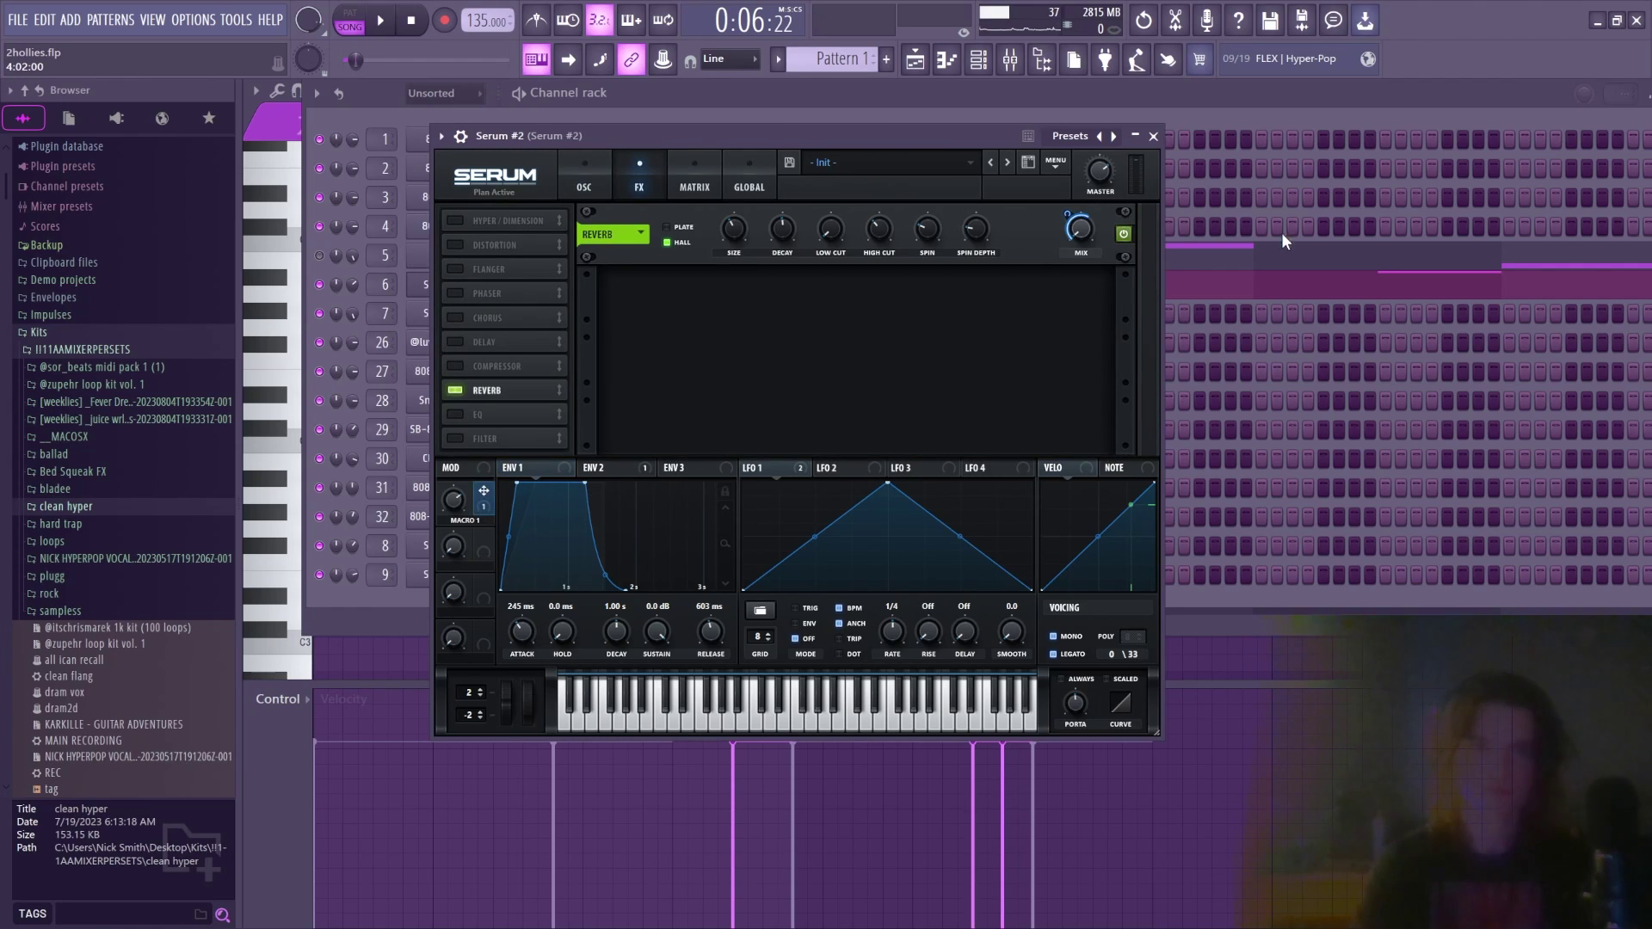
{"action": "left_click", "coordinate": [1155, 136]}
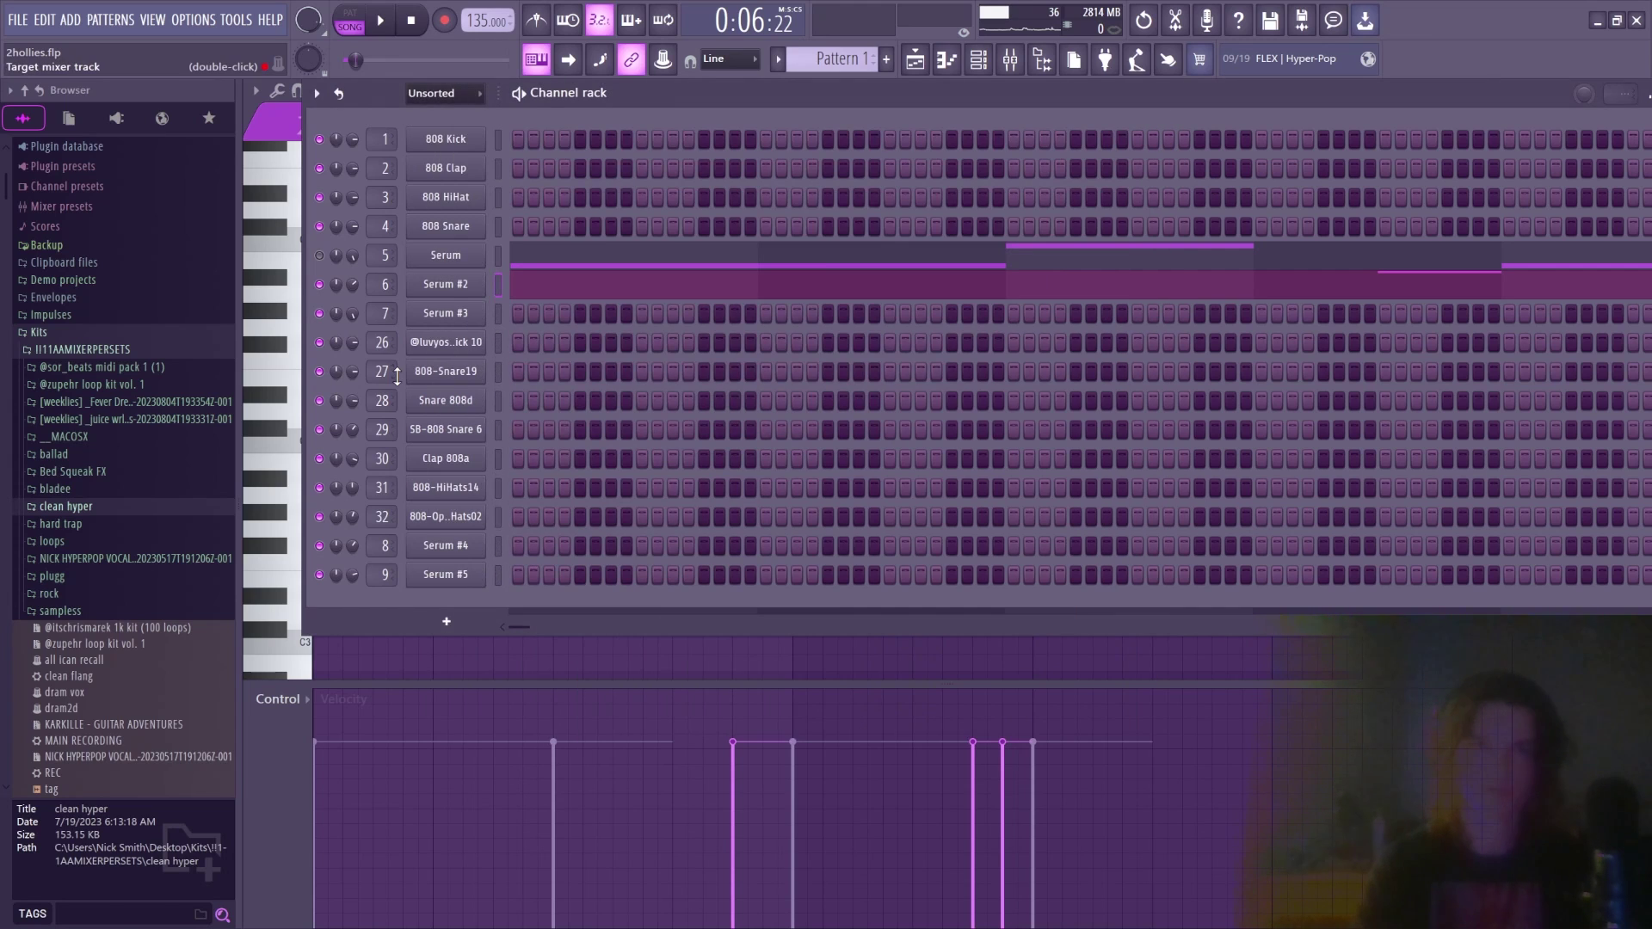
Open the Serum #2 melody of Pattern 1 in the piano roll and play it back
{"action": "left_click", "coordinate": [532, 256]}
{"action": "double_click", "coordinate": [758, 295]}
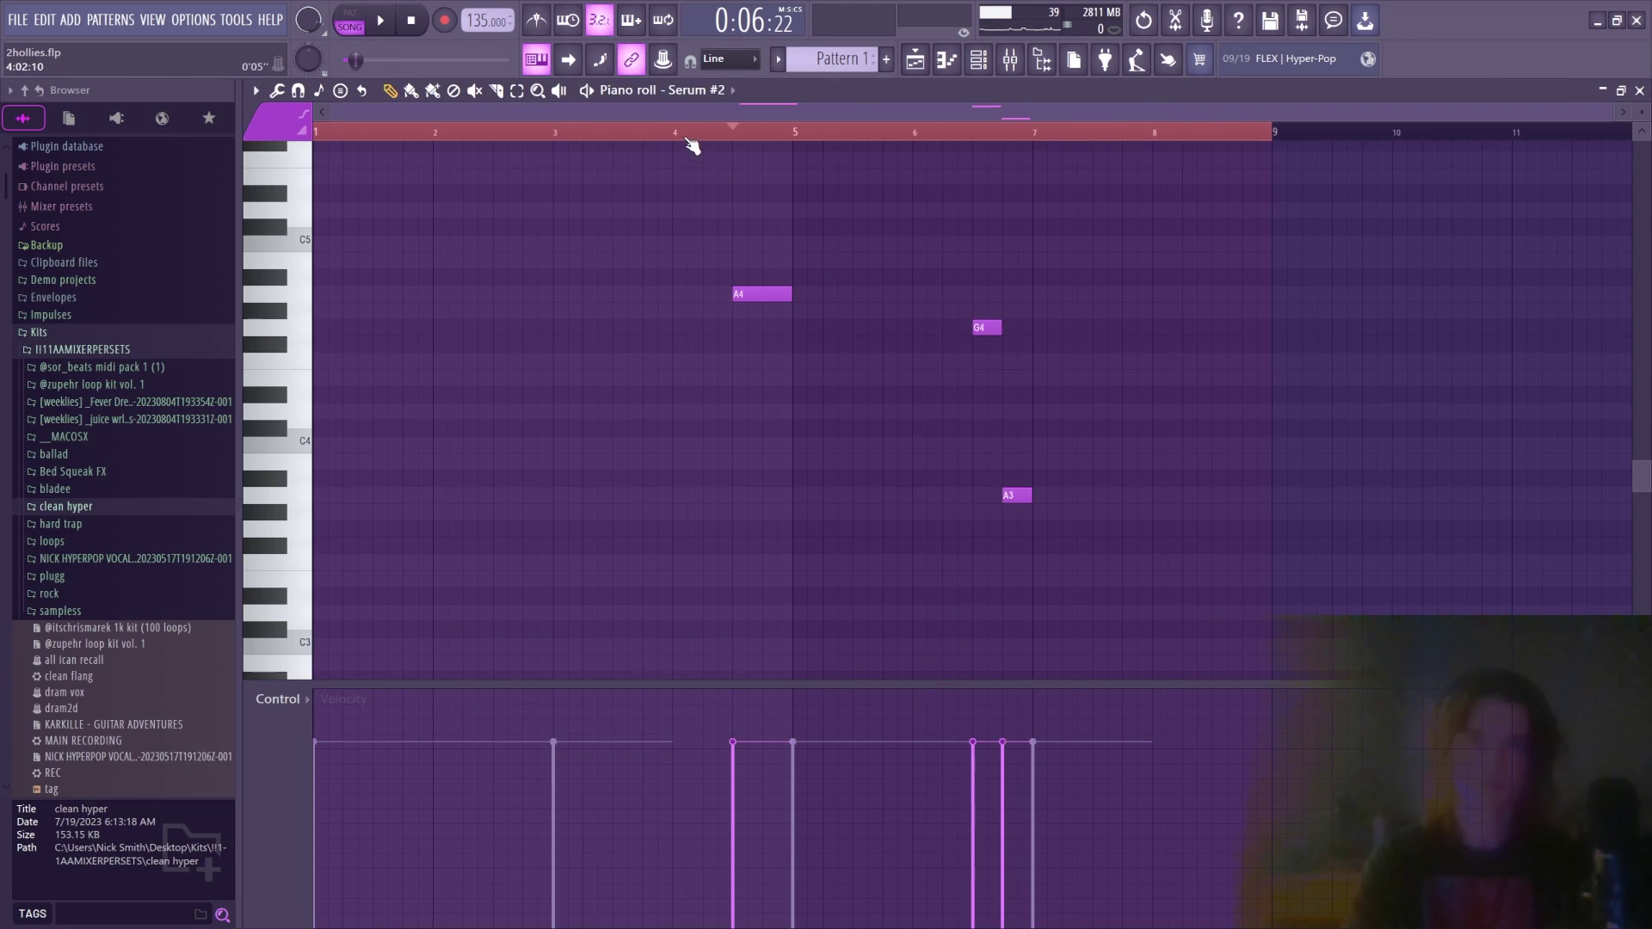
{"action": "key", "text": "space"}
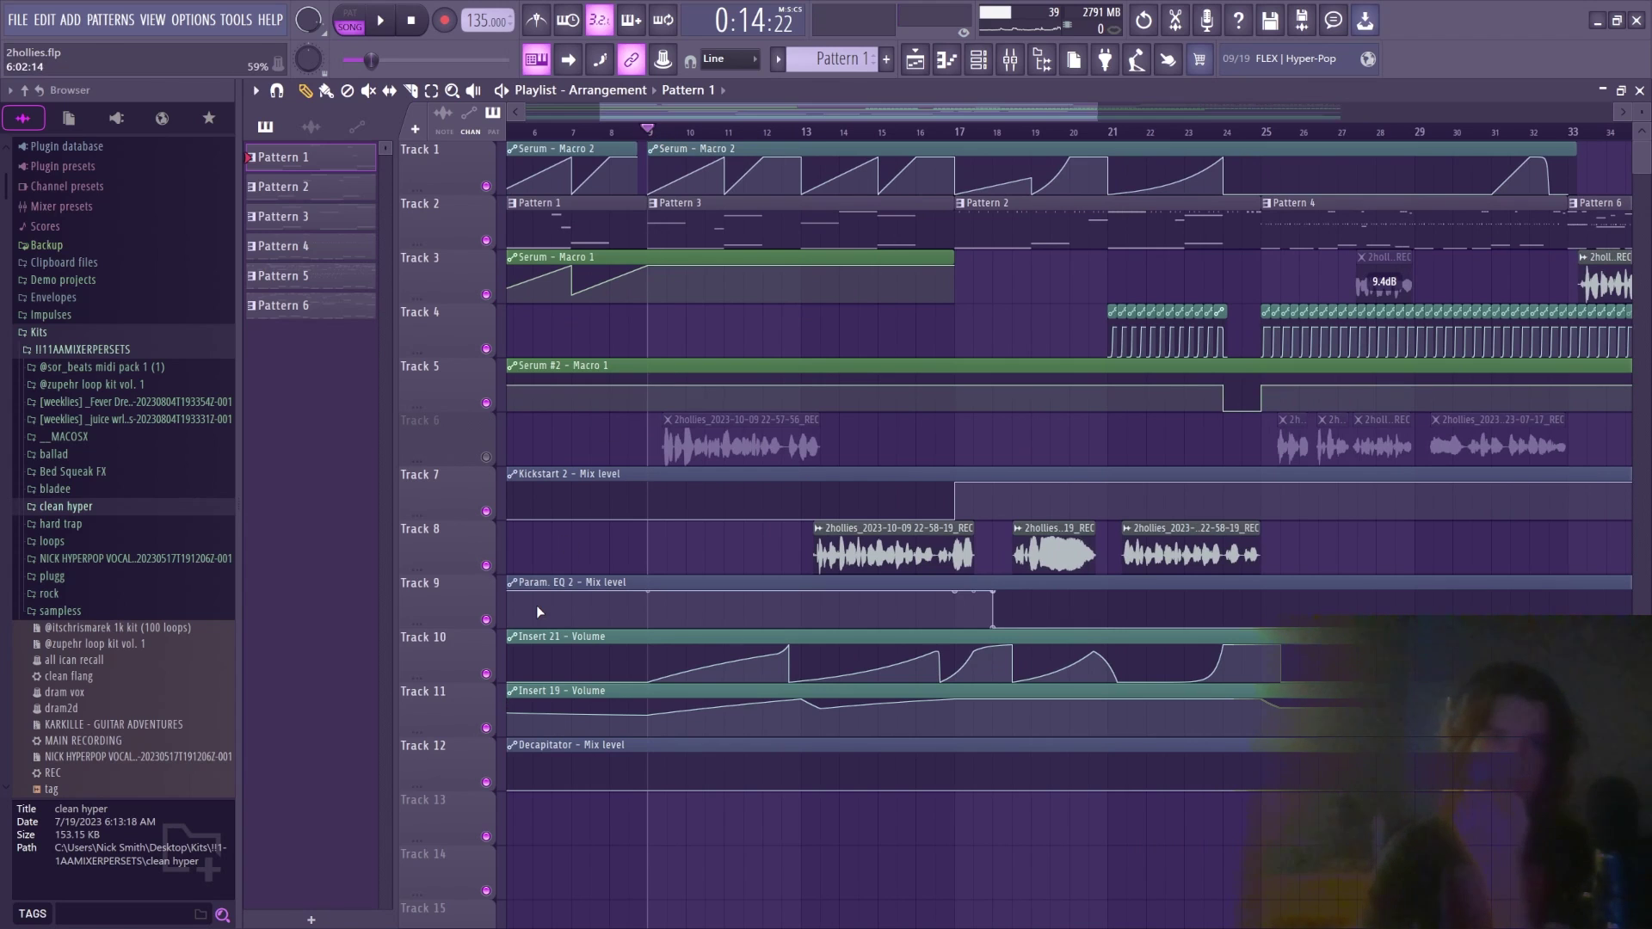
Mute the vocal clips on Track 8 in the playlist and play the arrangement
{"action": "left_click", "coordinate": [486, 566]}
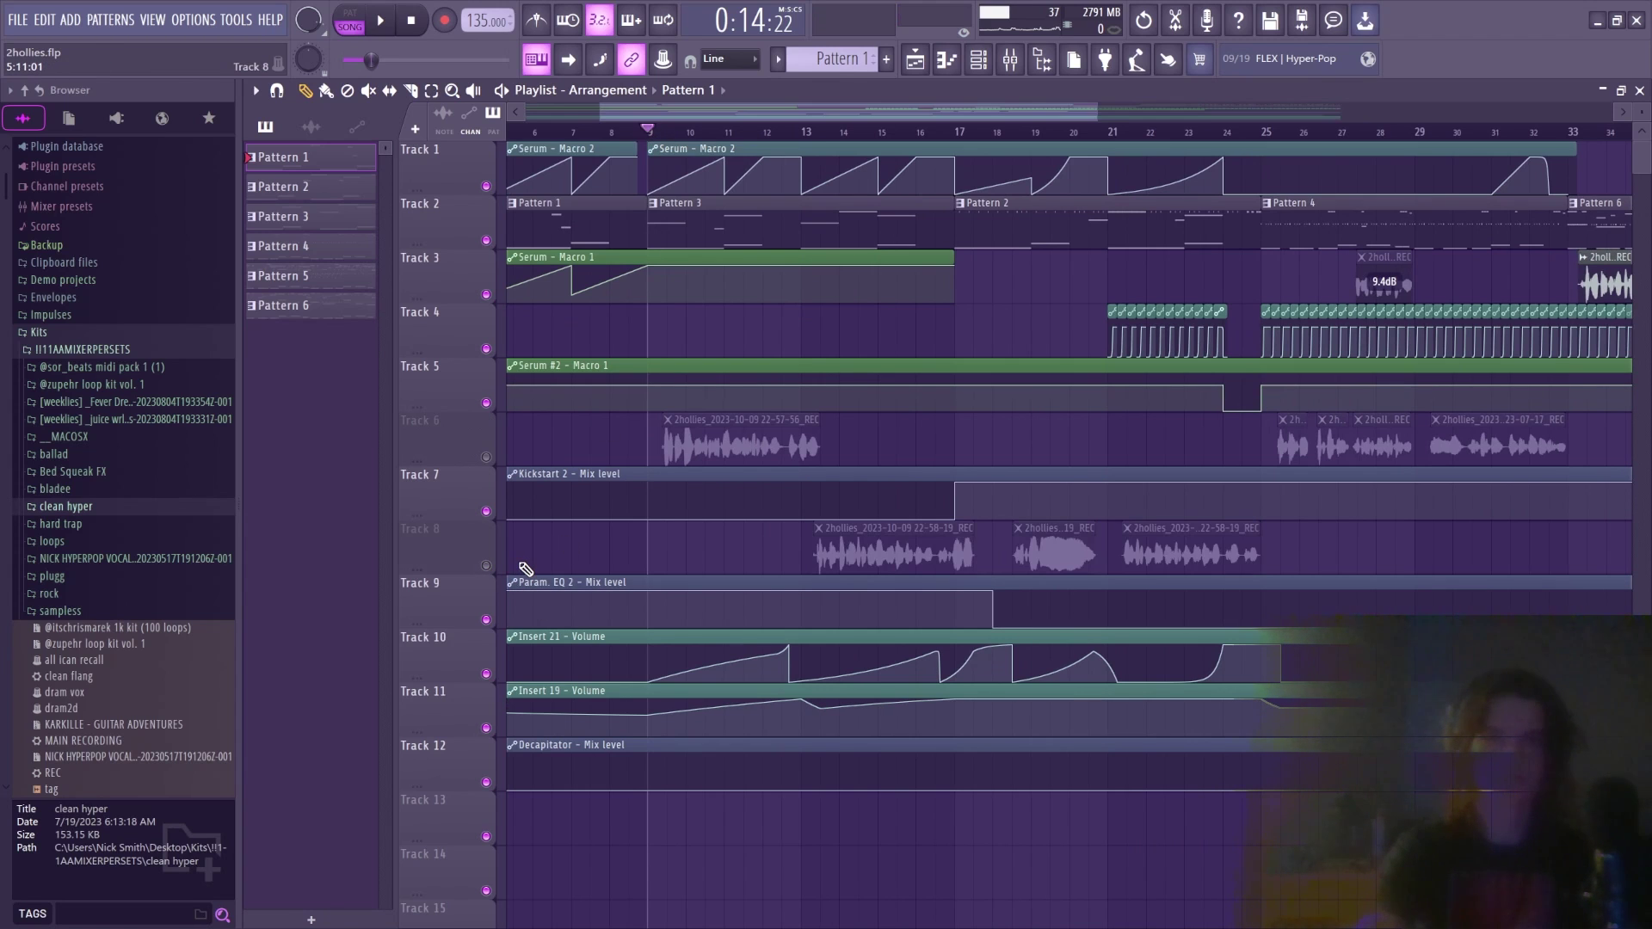
{"action": "key", "text": "space"}
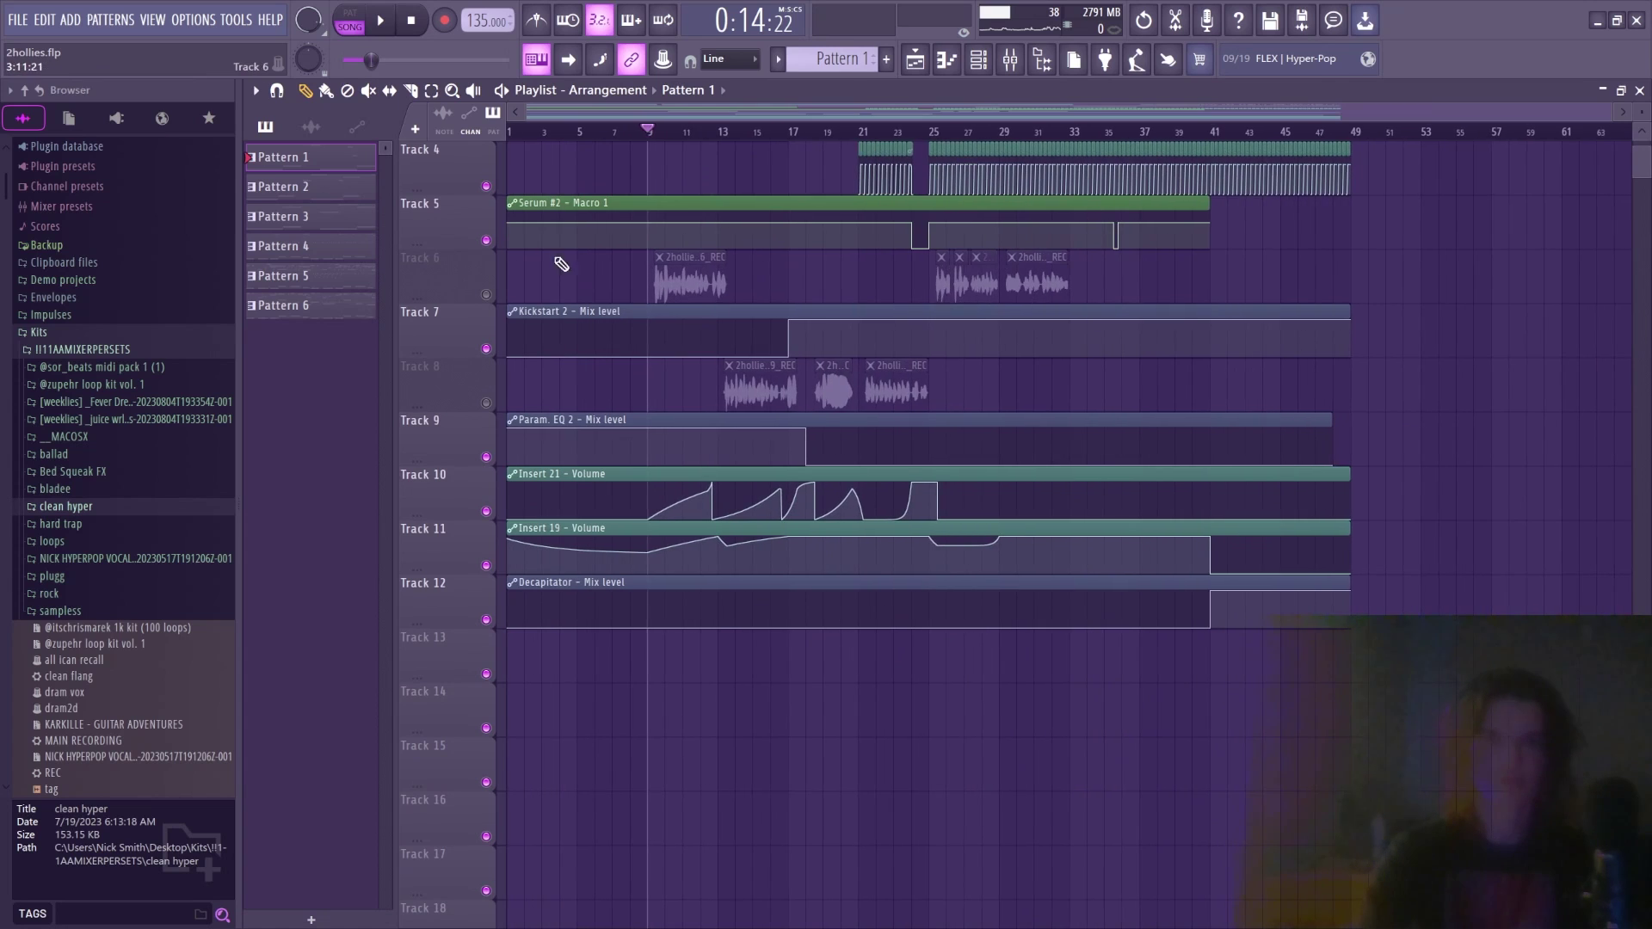
{"action": "scroll", "coordinate": [564, 265], "scroll_direction": "up", "scroll_amount": 3}
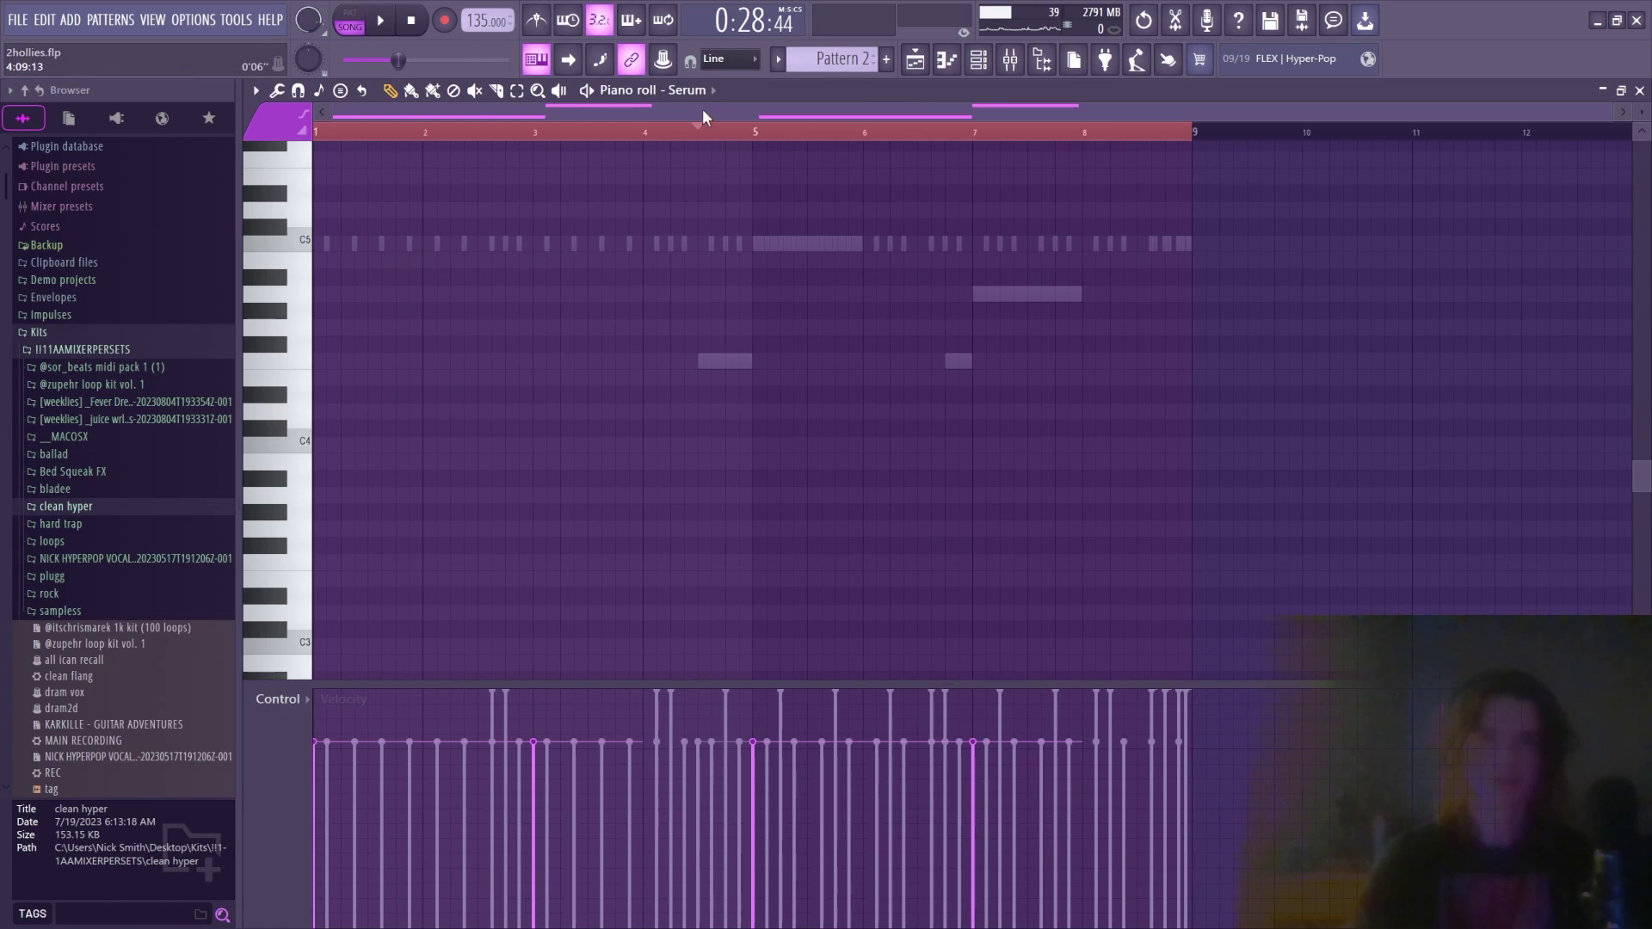
Open the 808-OpenHiHats02 notes of Pattern 2 in the piano roll
{"action": "left_click", "coordinate": [697, 91]}
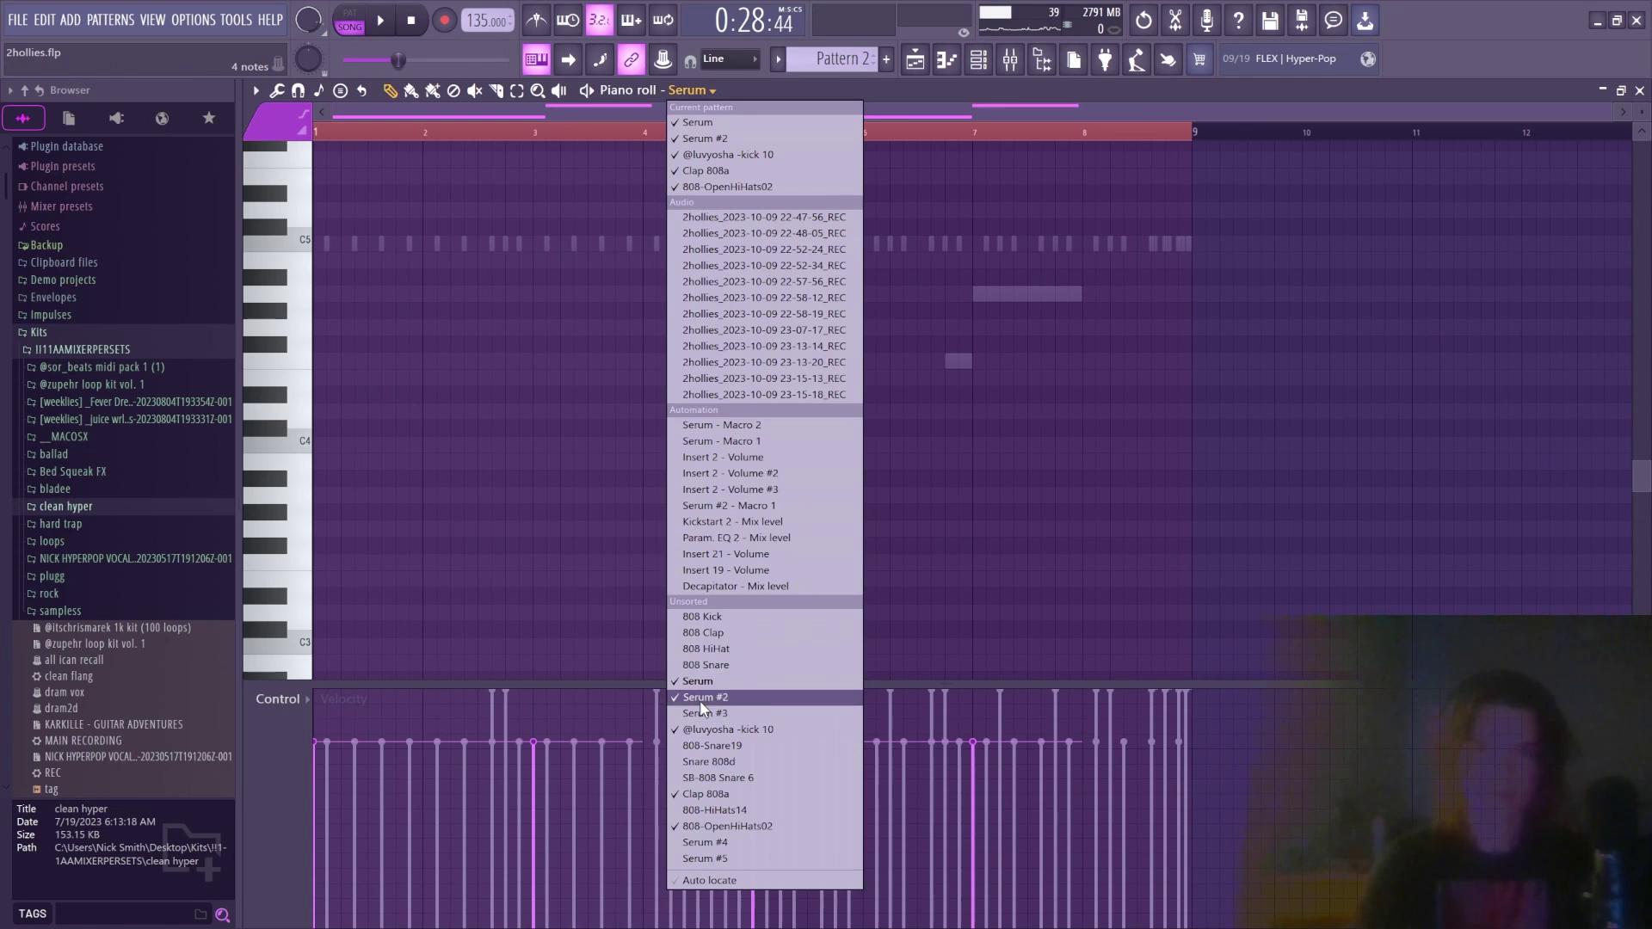
{"action": "left_click", "coordinate": [702, 729]}
{"action": "key", "text": "F6"}
{"action": "right_click", "coordinate": [444, 525]}
{"action": "left_click", "coordinate": [520, 515]}
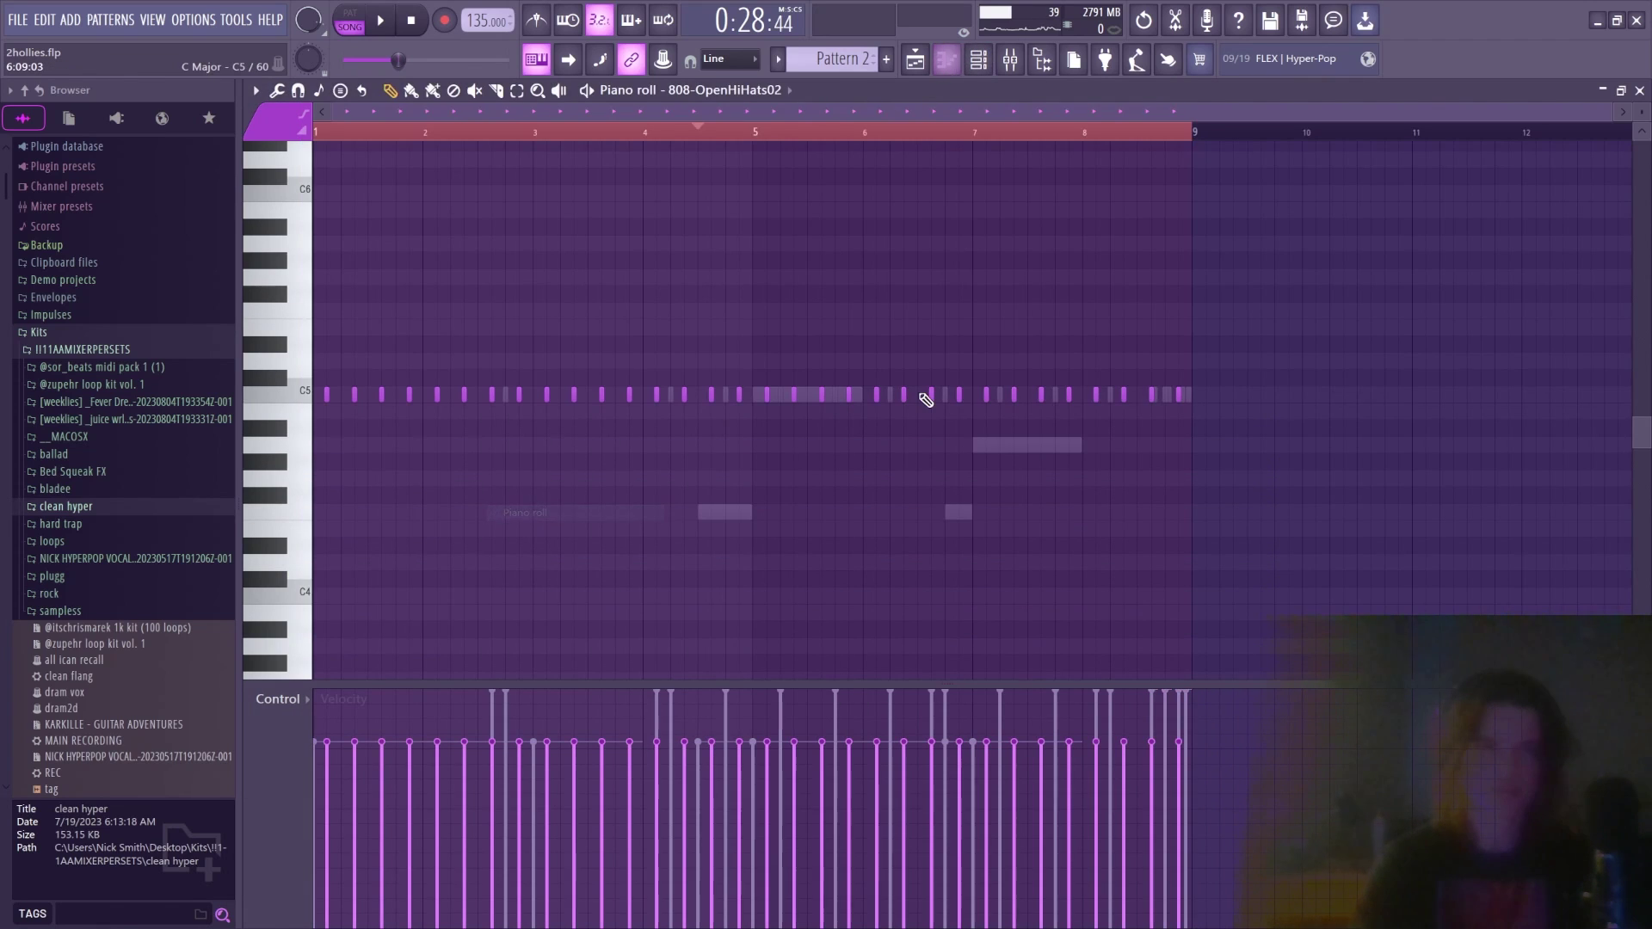
Solo the 808-OpenHiHats02 channel and play its Pattern 2 notes in the piano roll
{"action": "left_click", "coordinate": [997, 57]}
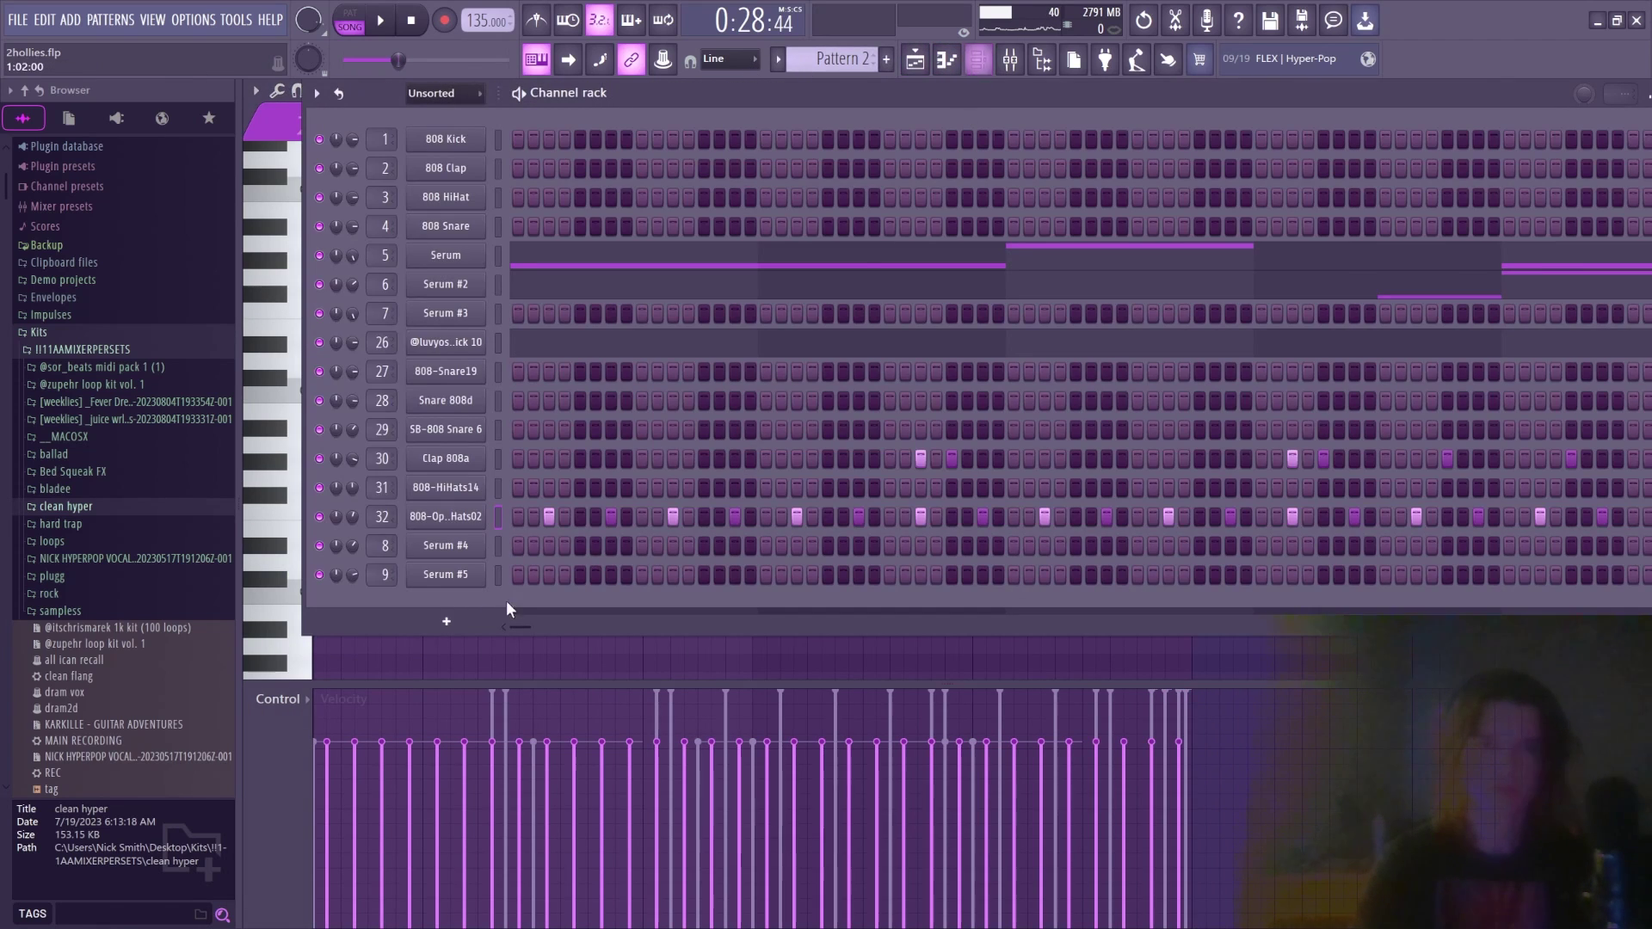
{"action": "right_click", "coordinate": [318, 518]}
{"action": "left_click", "coordinate": [338, 523]}
{"action": "right_click", "coordinate": [479, 513]}
{"action": "left_click", "coordinate": [505, 513]}
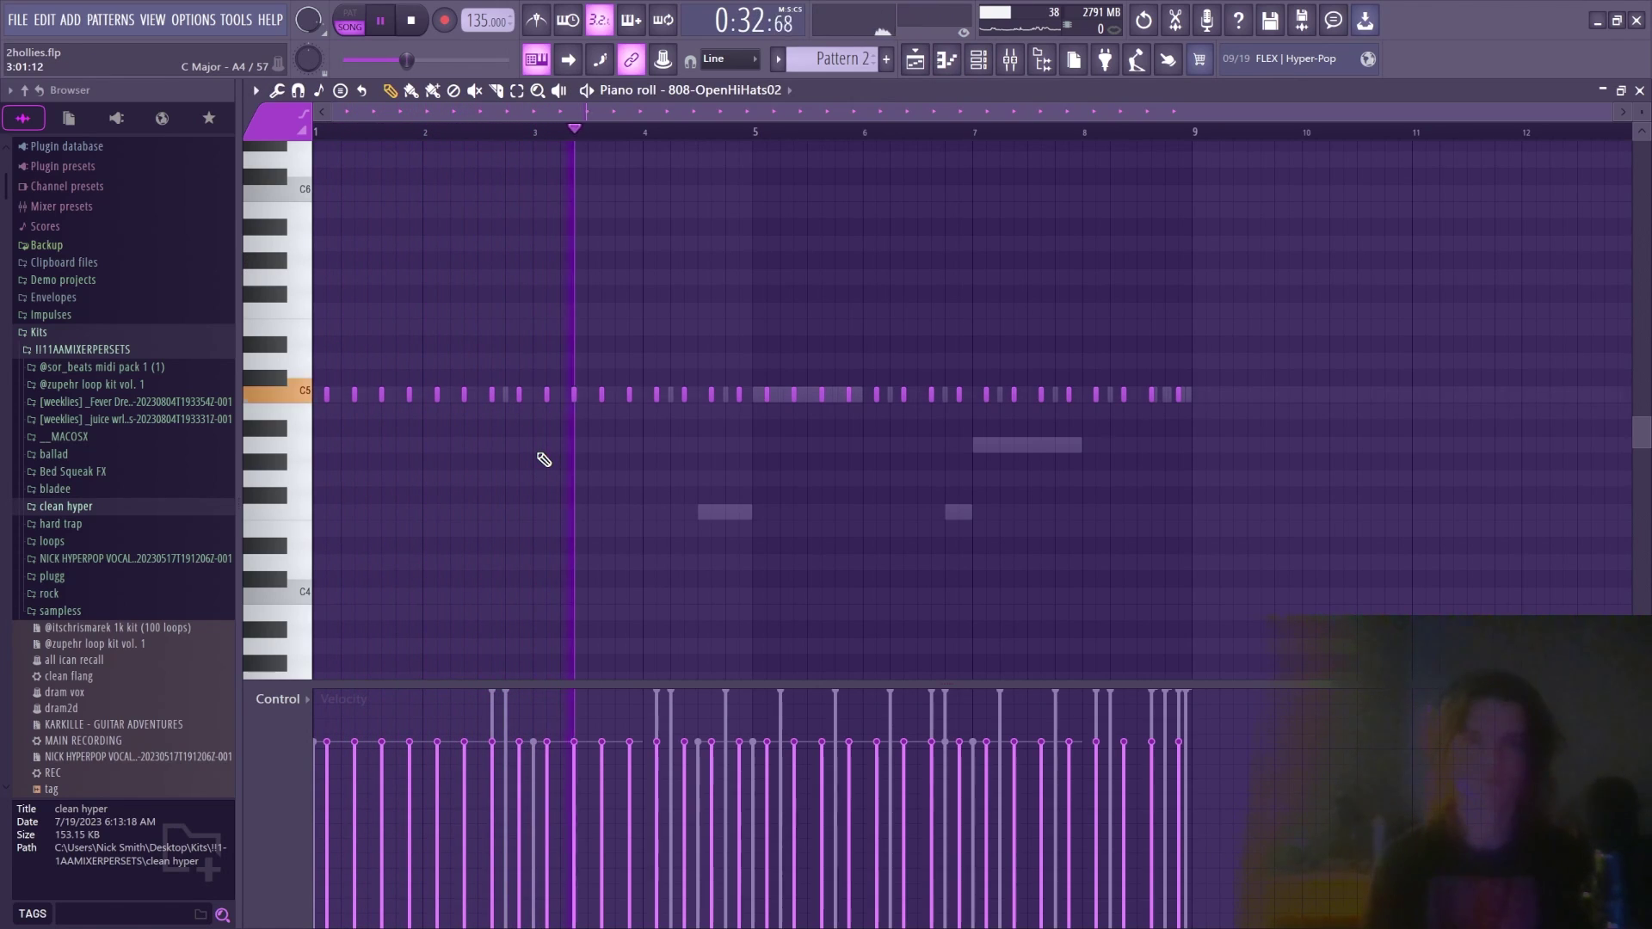
{"action": "key", "text": "space"}
Solo the Clap 808a channel and play its Pattern 2 notes in the piano roll
{"action": "key", "text": "F6"}
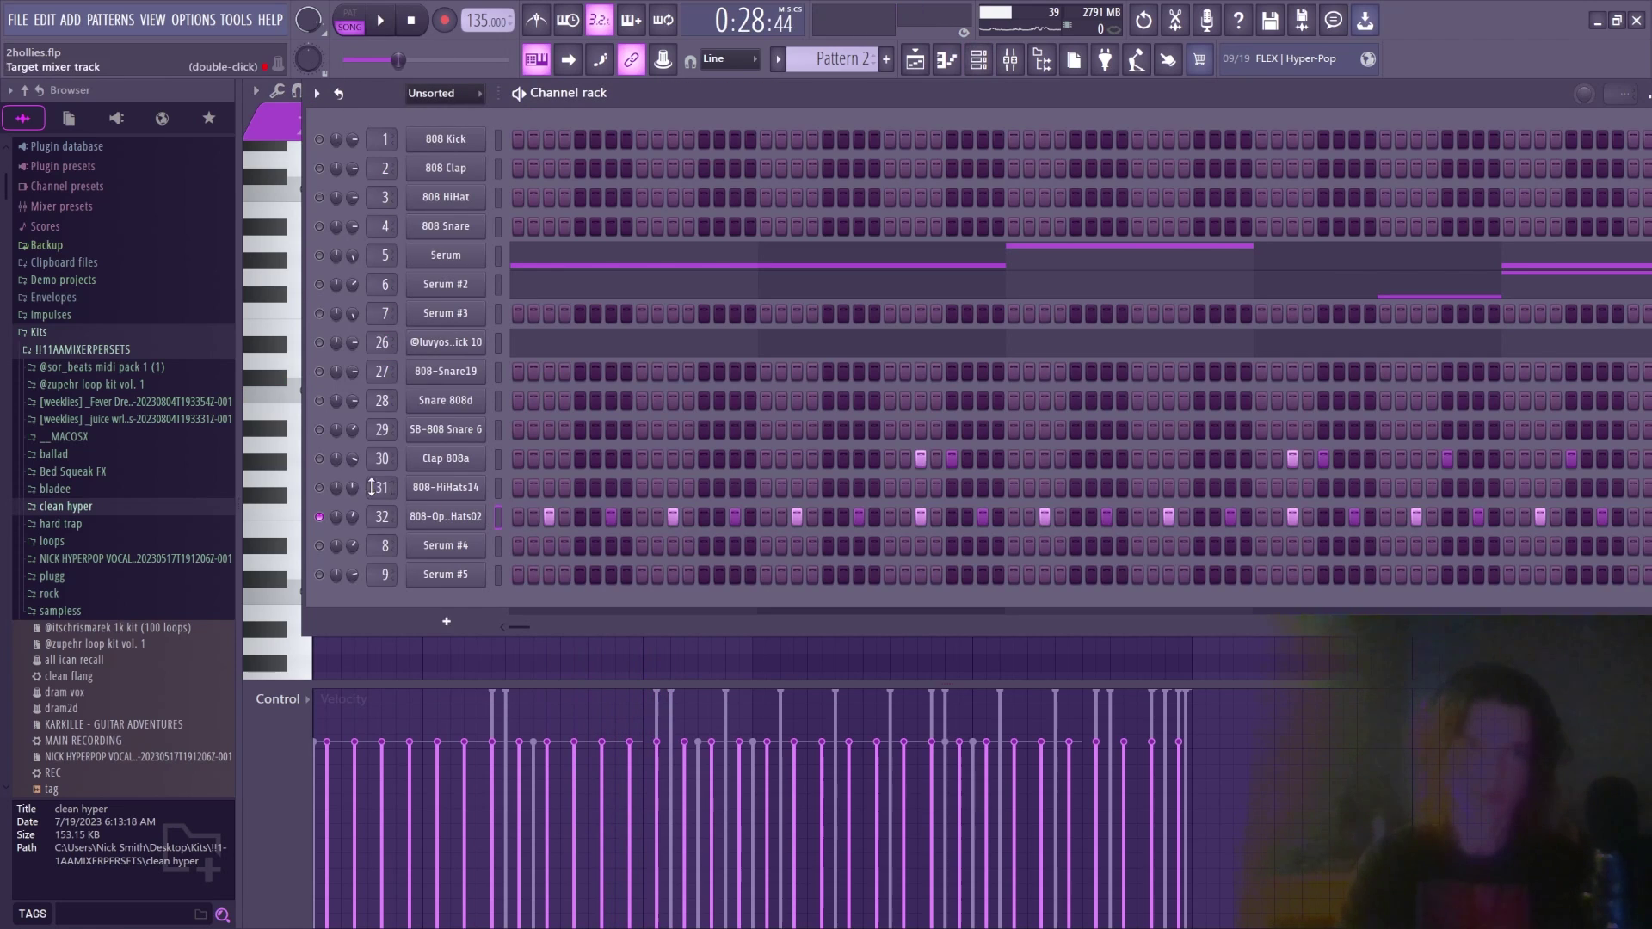
{"action": "right_click", "coordinate": [325, 475]}
{"action": "right_click", "coordinate": [462, 456]}
{"action": "left_click", "coordinate": [494, 456]}
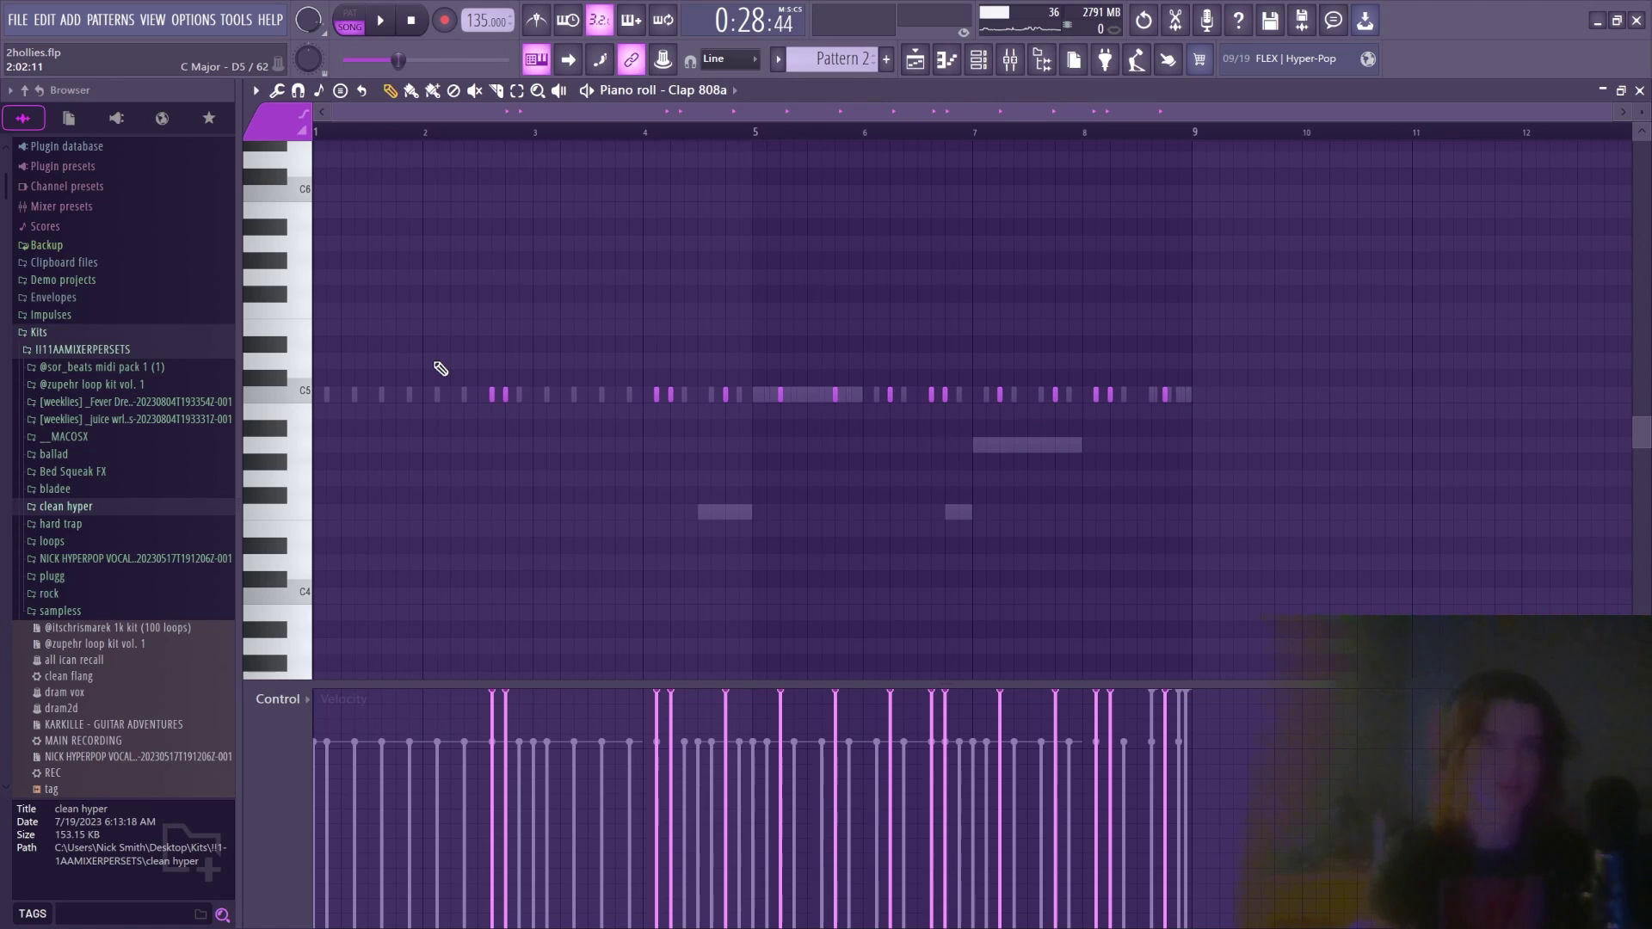
{"action": "key", "text": "space"}
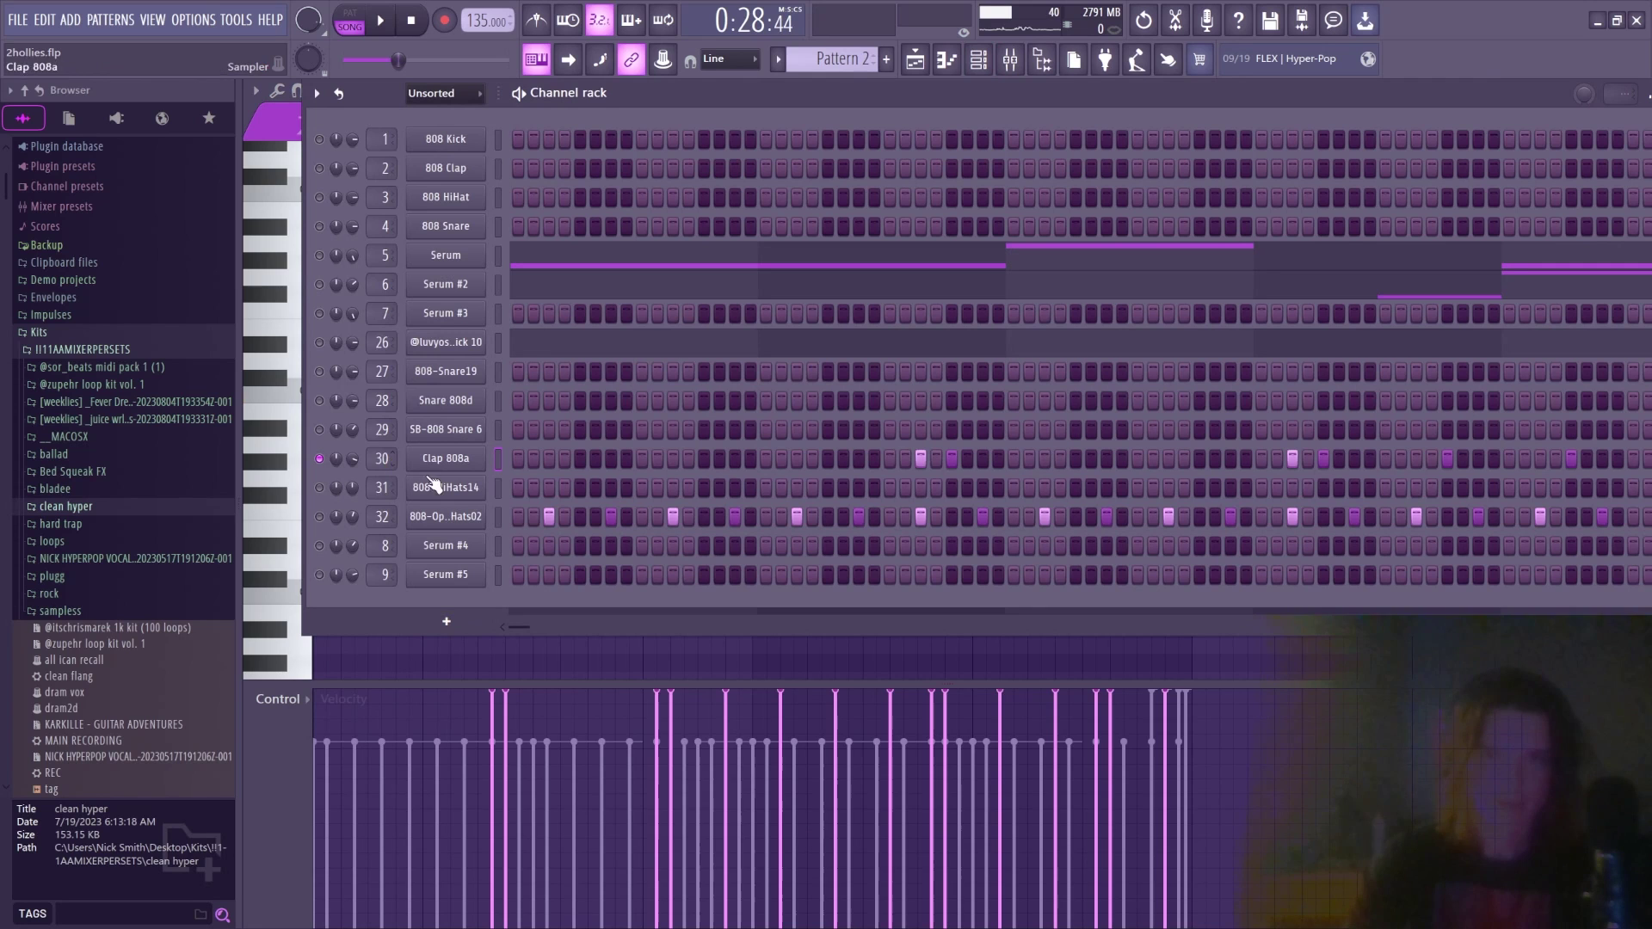
{"action": "right_click", "coordinate": [319, 343]}
{"action": "left_click", "coordinate": [330, 349]}
{"action": "right_click", "coordinate": [479, 338]}
{"action": "left_click", "coordinate": [521, 340]}
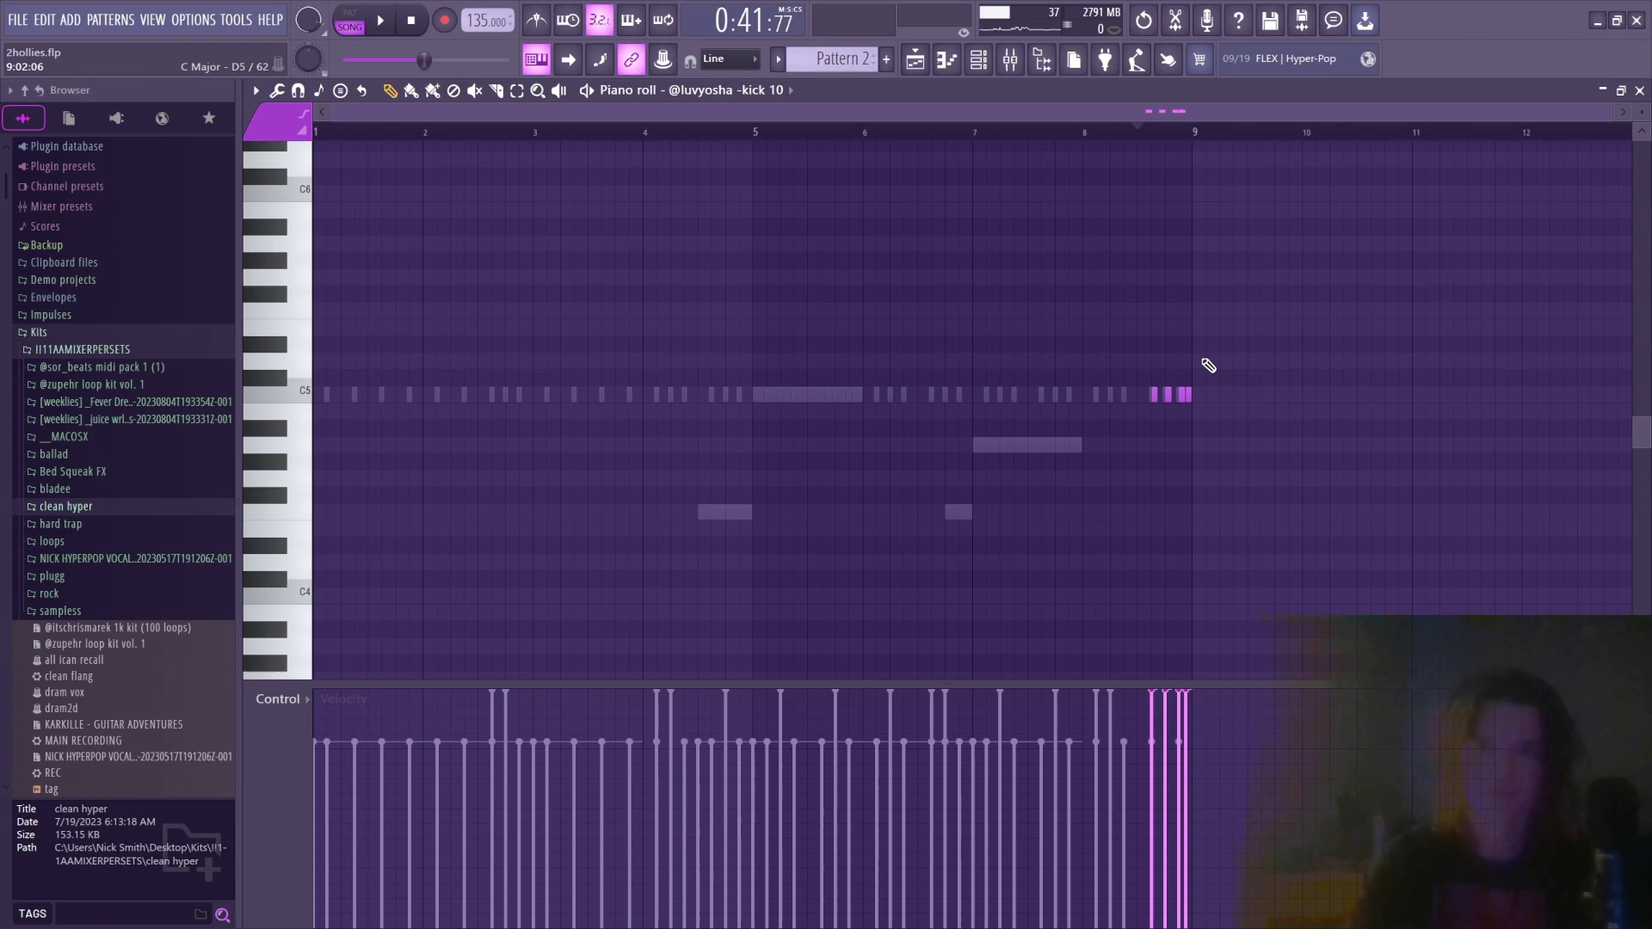
{"action": "key", "text": "space"}
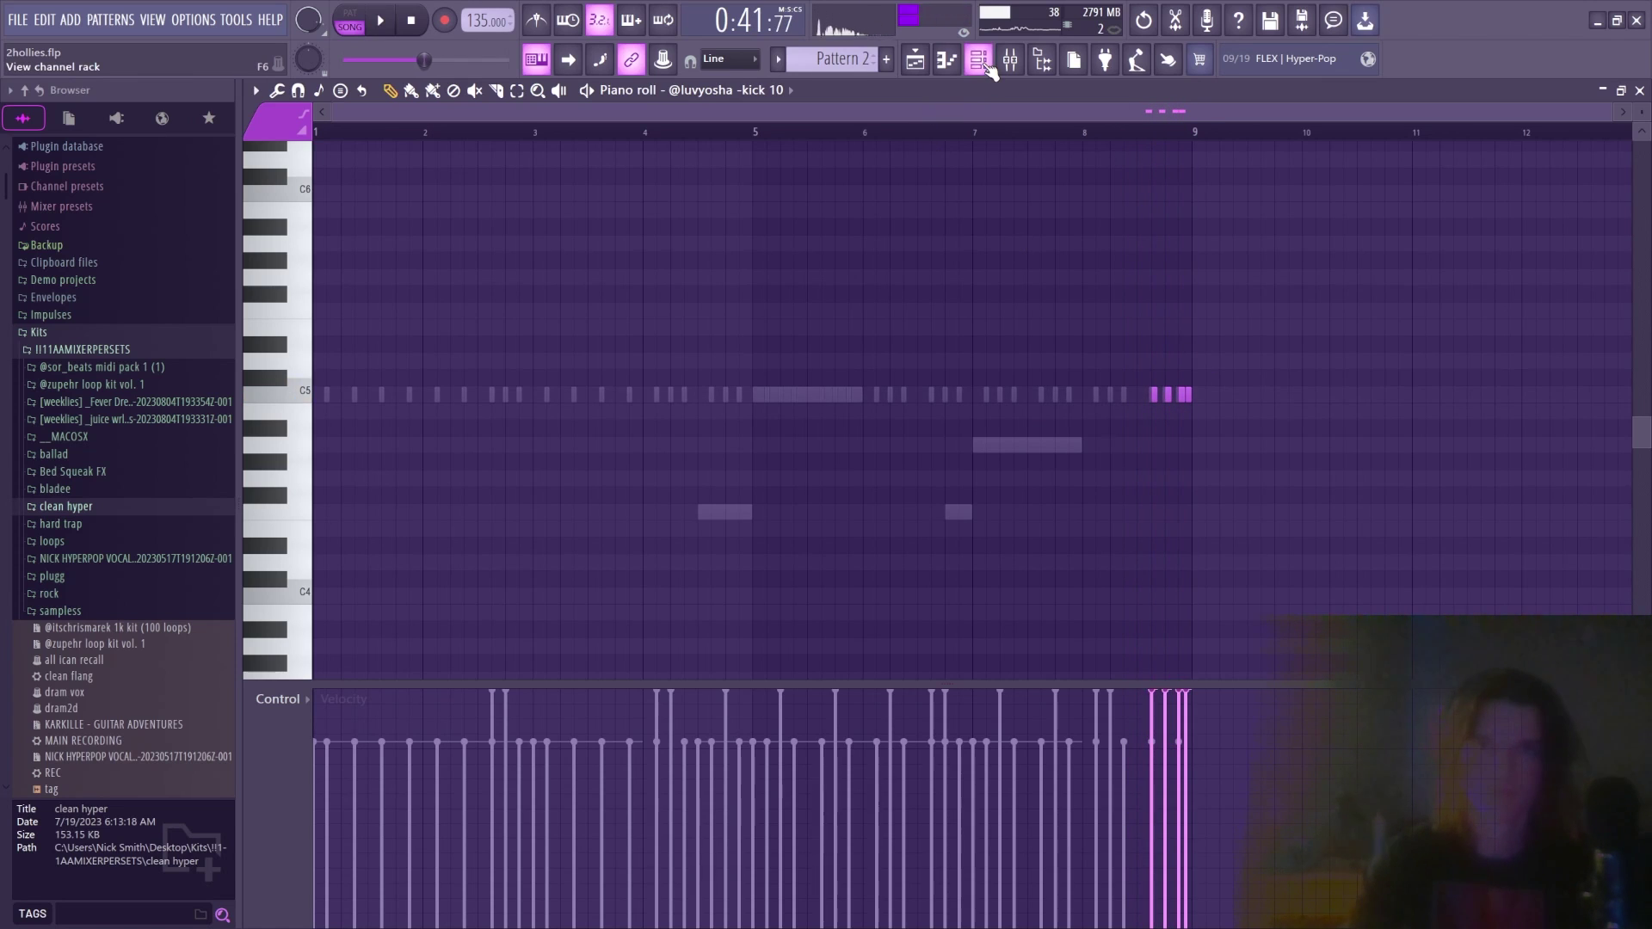
Return to the playlist and move the playback position to bar 25, where the Pattern 4 clip starts
{"action": "key", "text": "F5"}
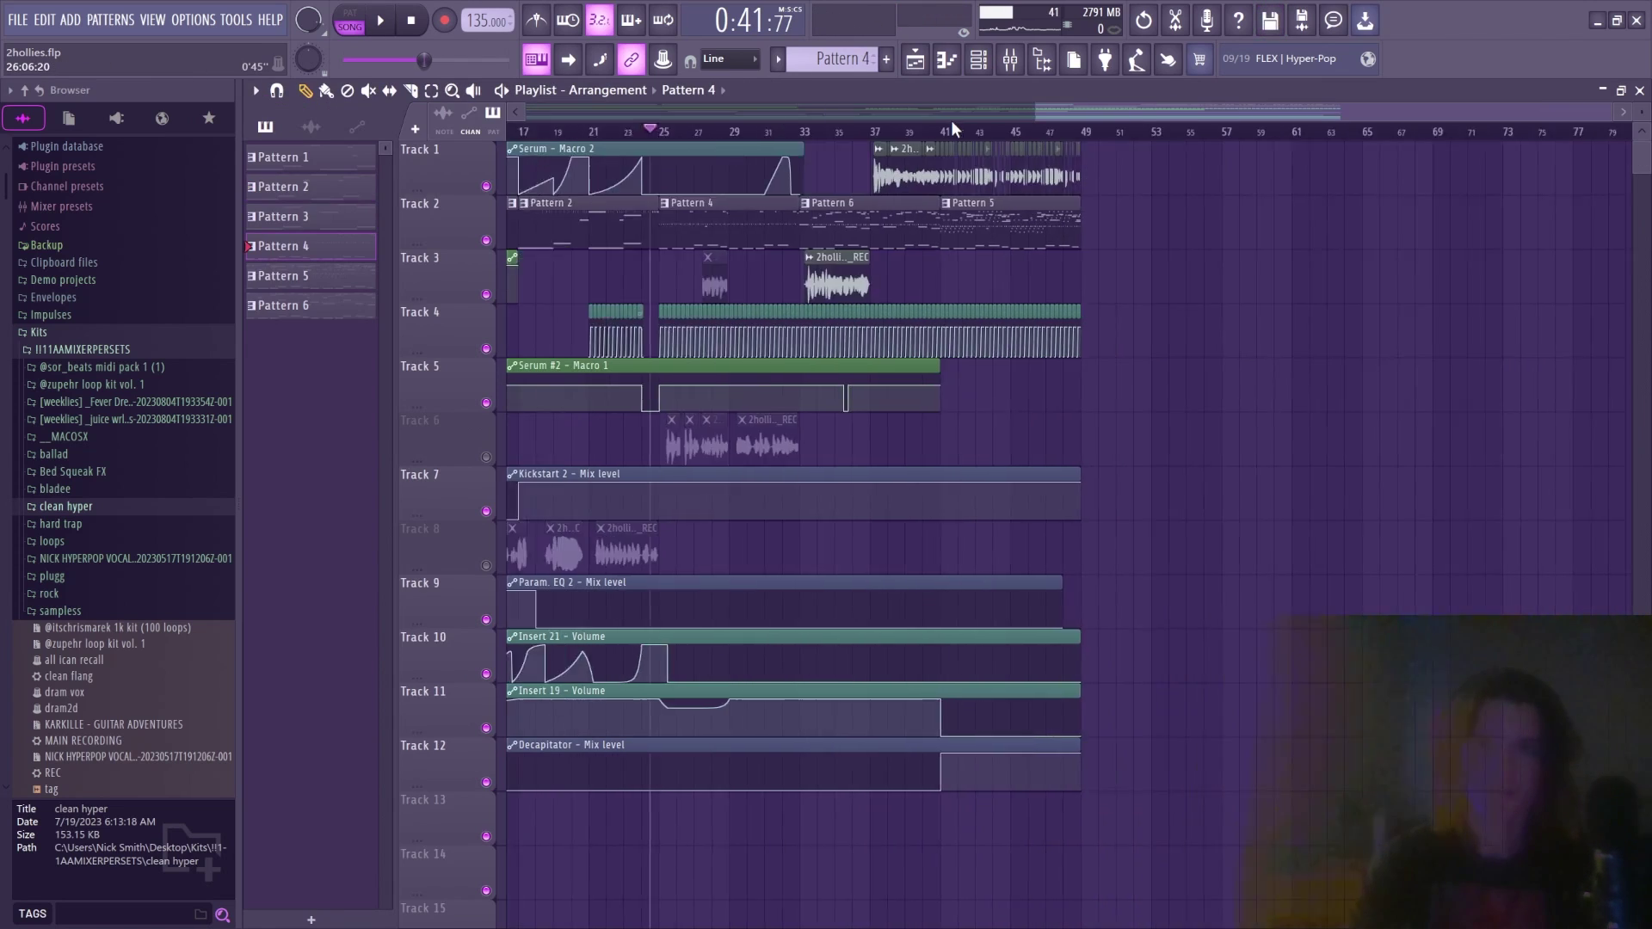
{"action": "scroll", "coordinate": [952, 121], "scroll_direction": "left", "scroll_amount": 5}
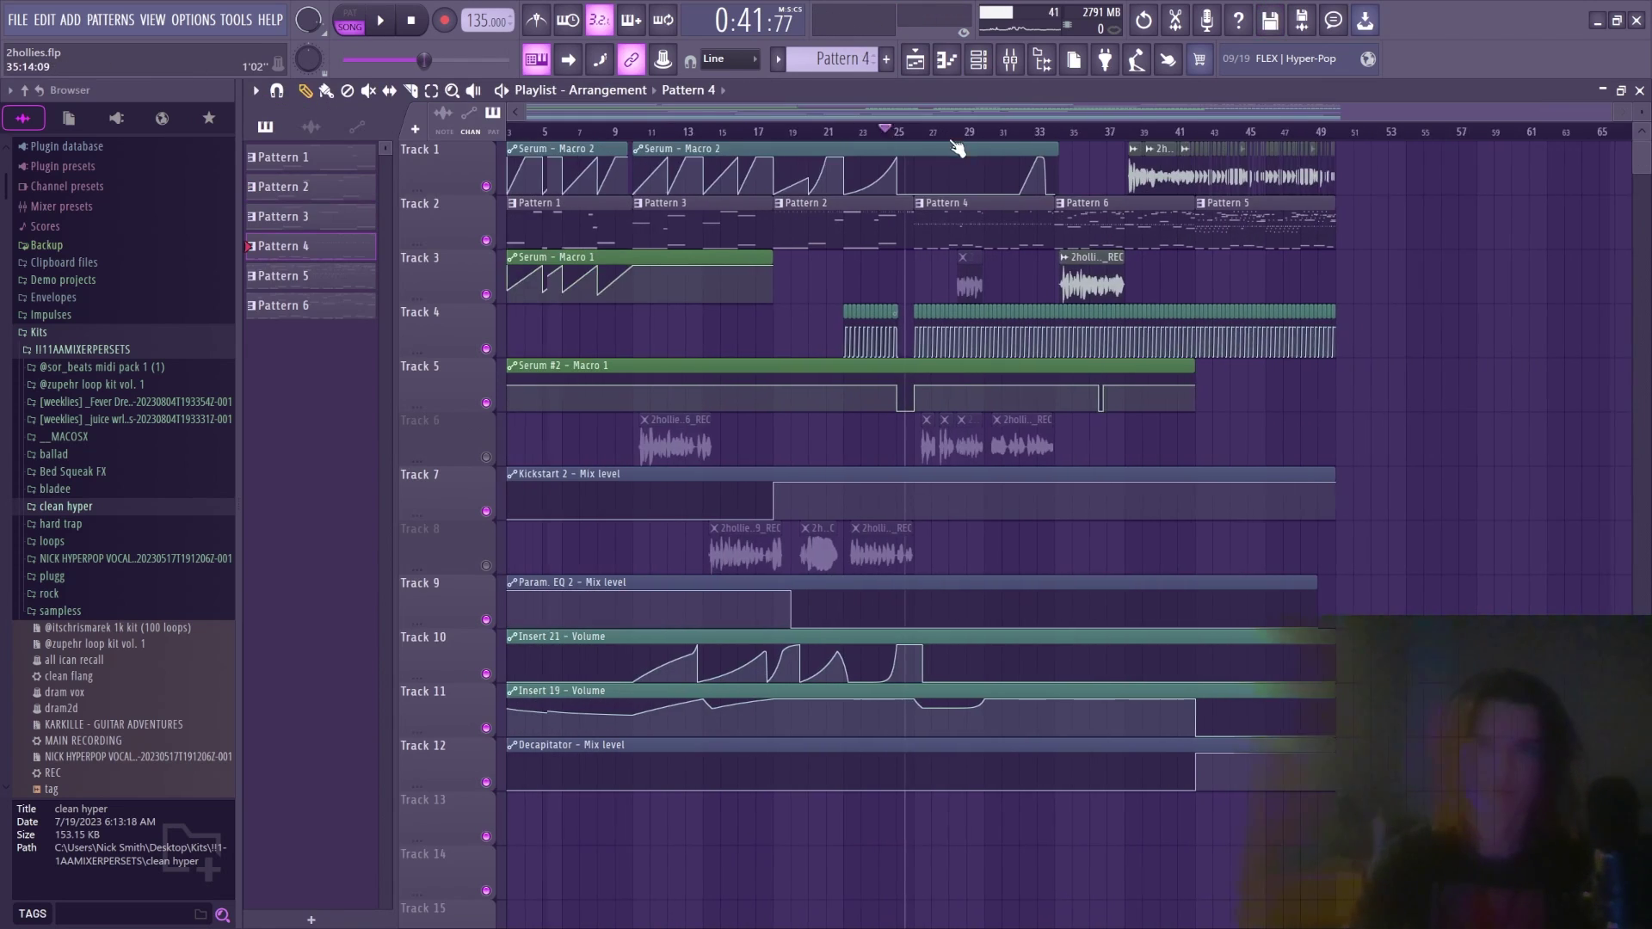
{"action": "left_click", "coordinate": [931, 132]}
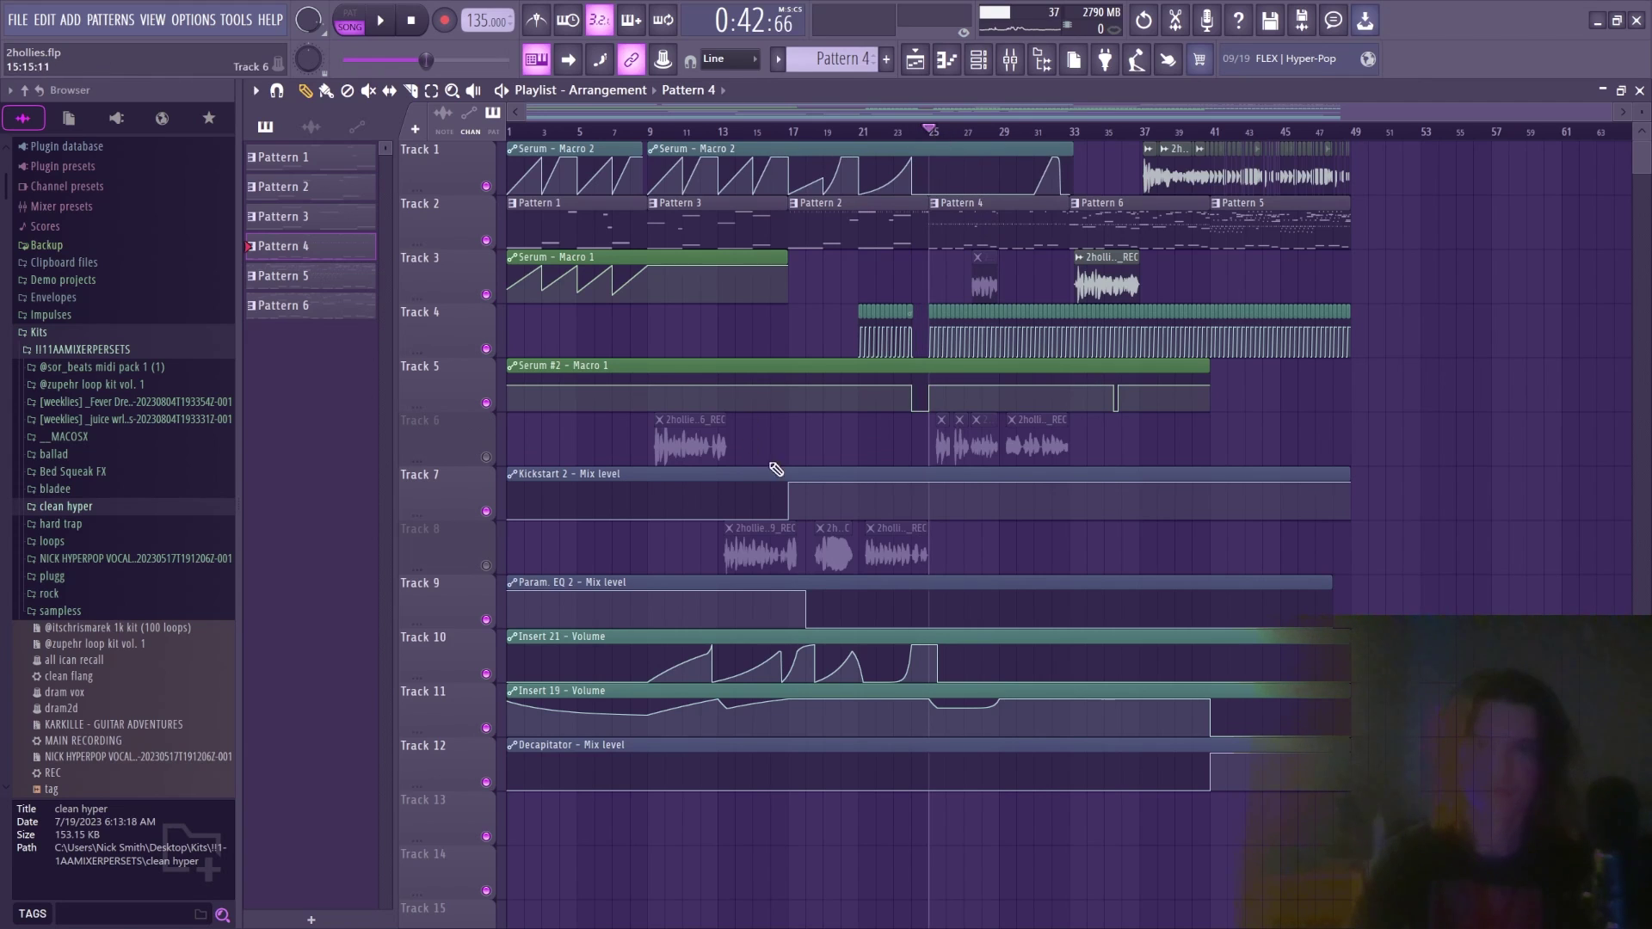
Open the Serum channel's Pattern 4 notes in the piano roll and look through them
{"action": "key", "text": "F7"}
{"action": "key", "text": "F6"}
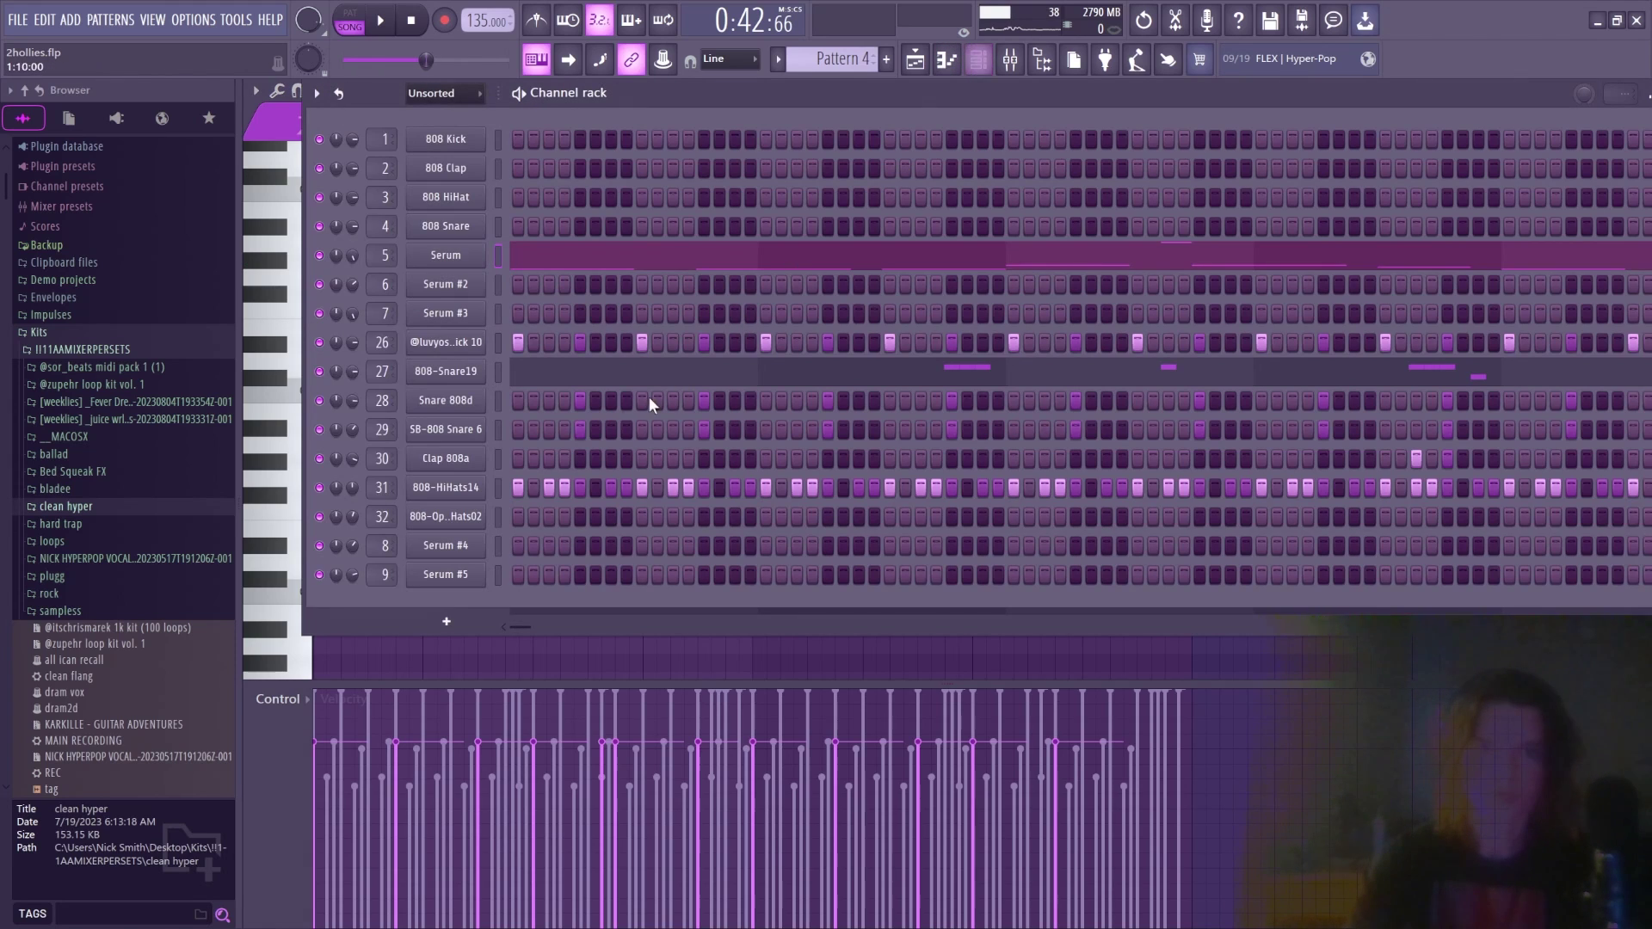
{"action": "right_click", "coordinate": [462, 264]}
{"action": "left_click", "coordinate": [511, 251]}
{"action": "right_click", "coordinate": [469, 249]}
{"action": "left_click", "coordinate": [512, 251]}
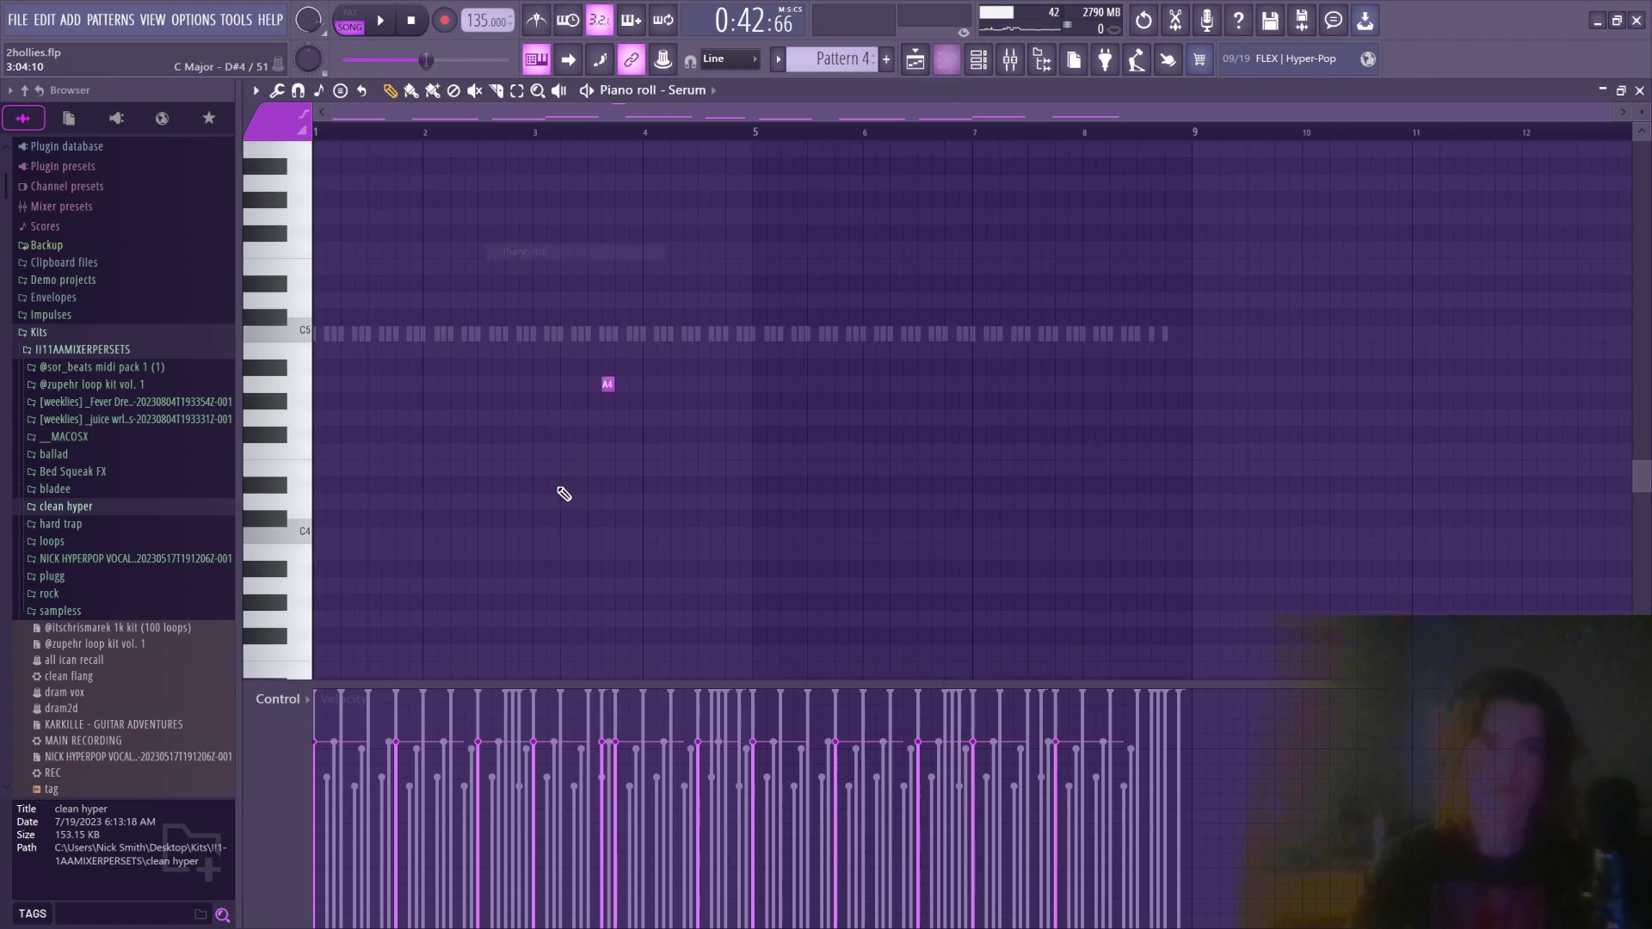
{"action": "scroll", "coordinate": [603, 439], "scroll_direction": "down", "scroll_amount": 6}
{"action": "key", "text": "F6"}
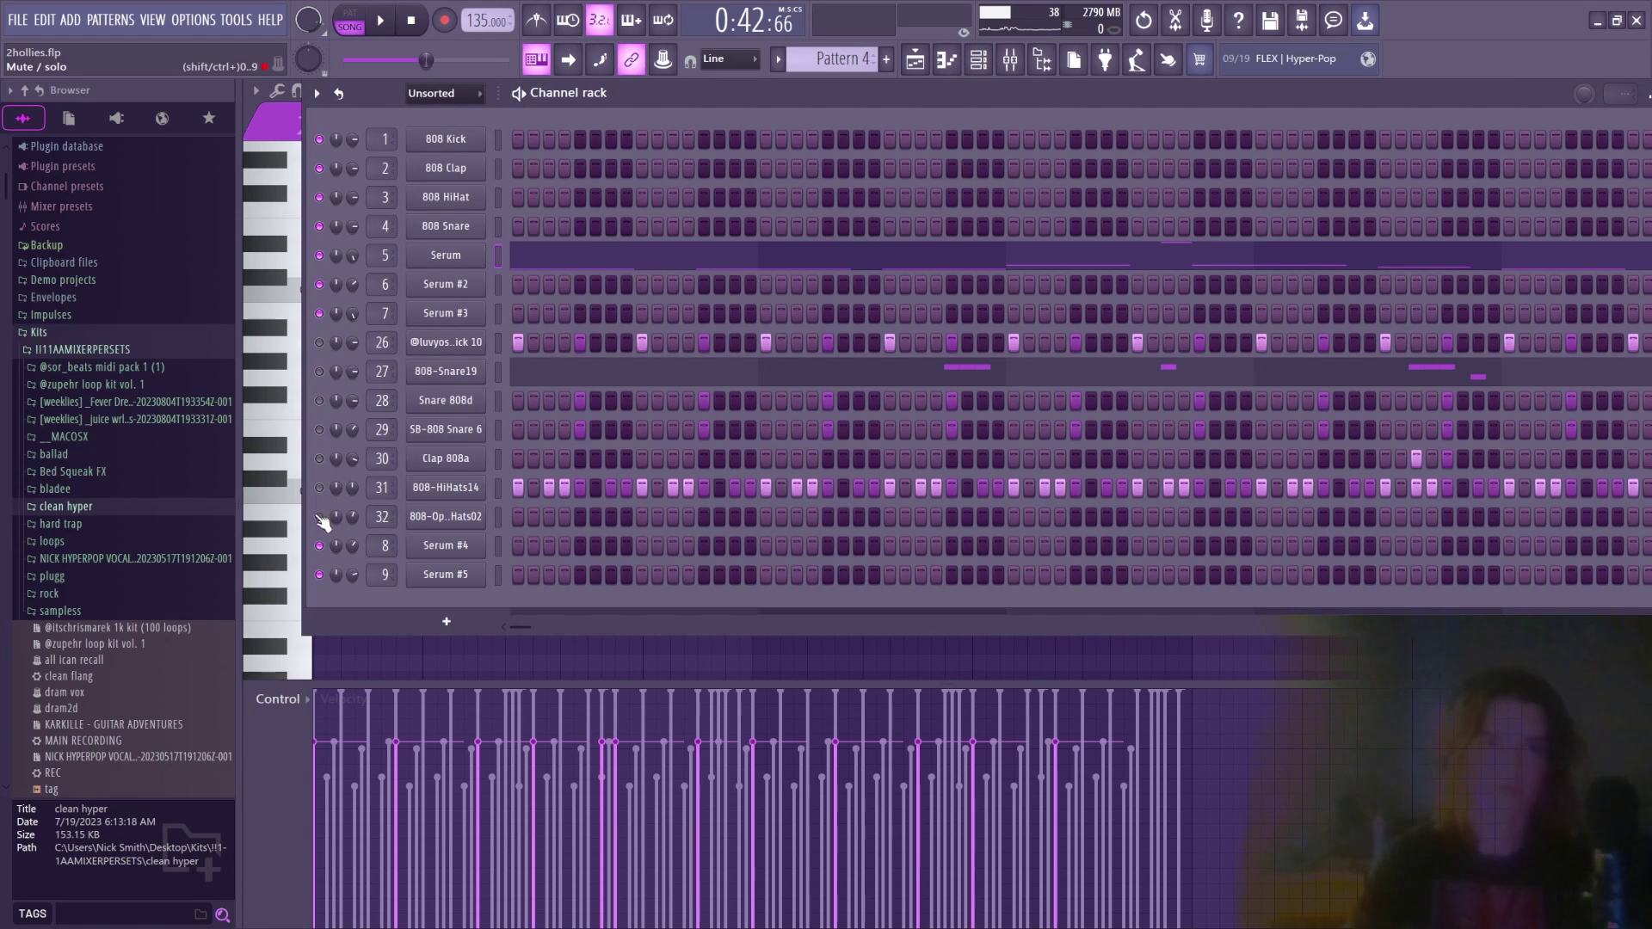
{"action": "key", "text": "F6"}
{"action": "left_click", "coordinate": [956, 66]}
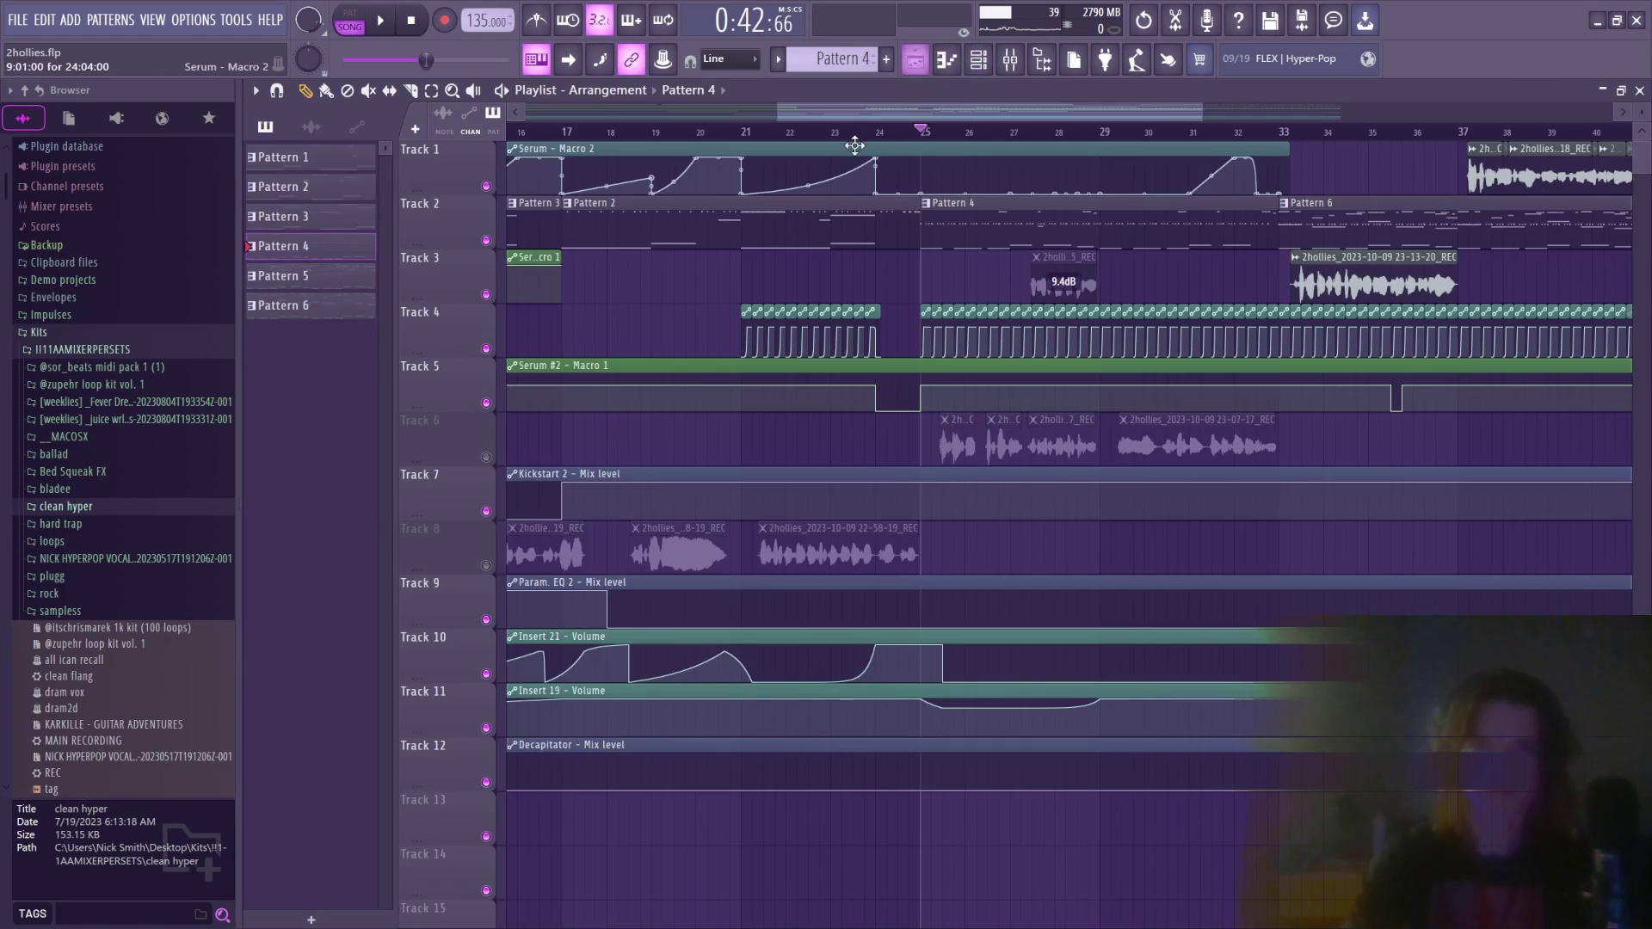
Open the Pattern 4 clip at bar 25 in the piano roll, look over its Serum notes and return to the playlist
{"action": "scroll", "coordinate": [882, 194], "scroll_direction": "up", "scroll_amount": 3}
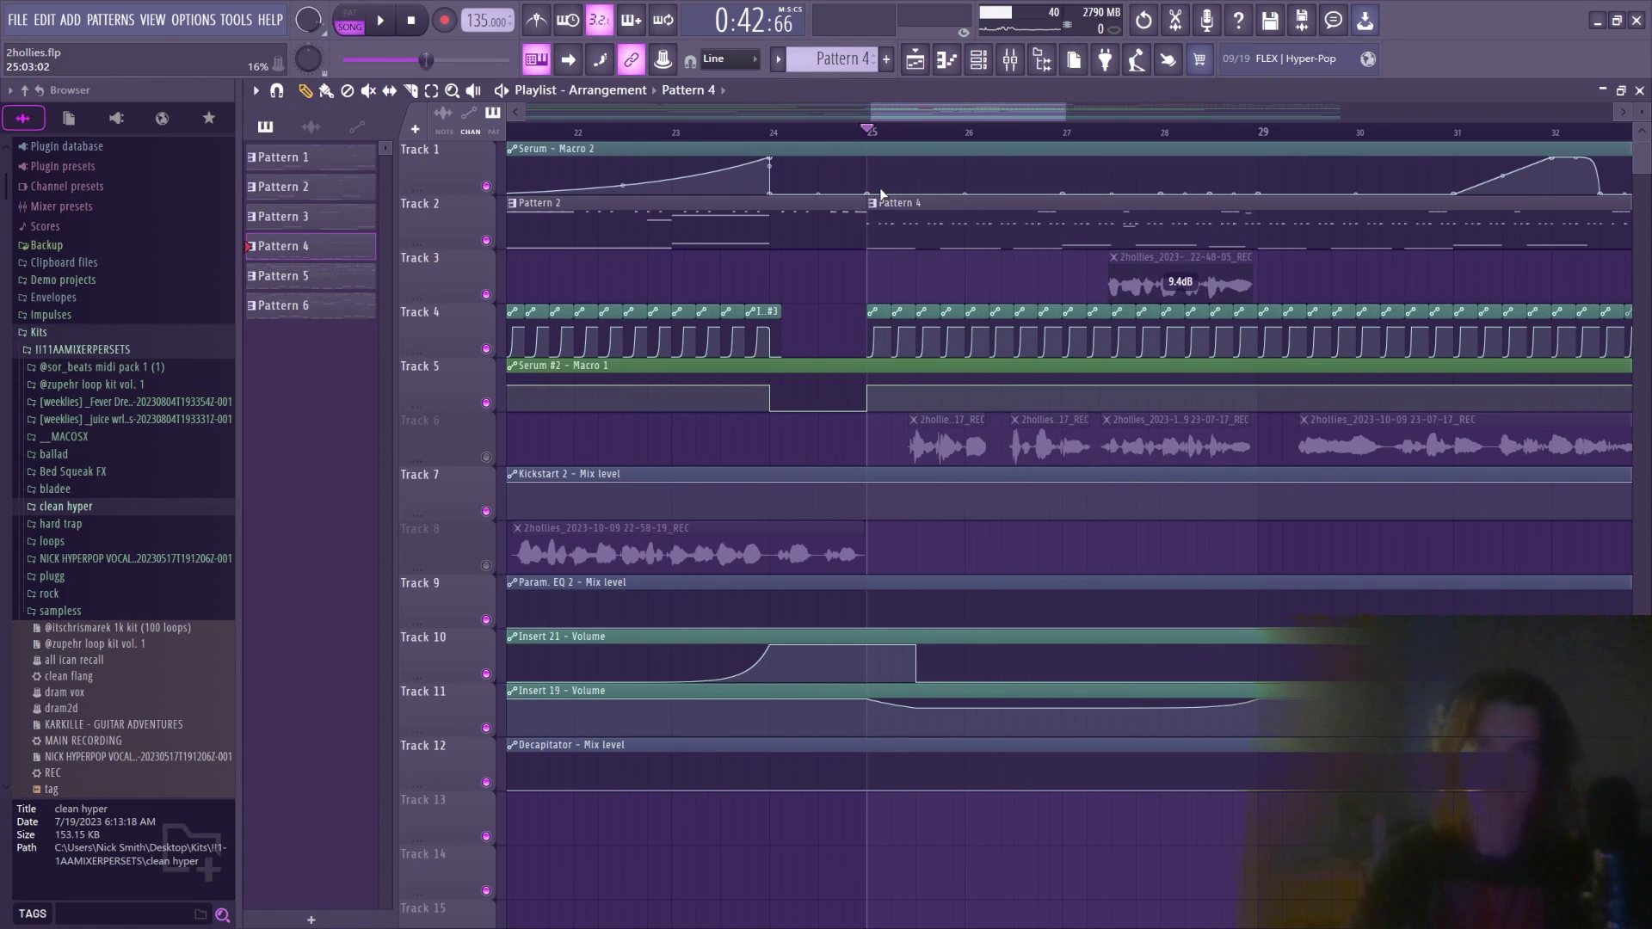
{"action": "scroll", "coordinate": [900, 119], "scroll_direction": "down", "scroll_amount": 4}
{"action": "double_click", "coordinate": [920, 207]}
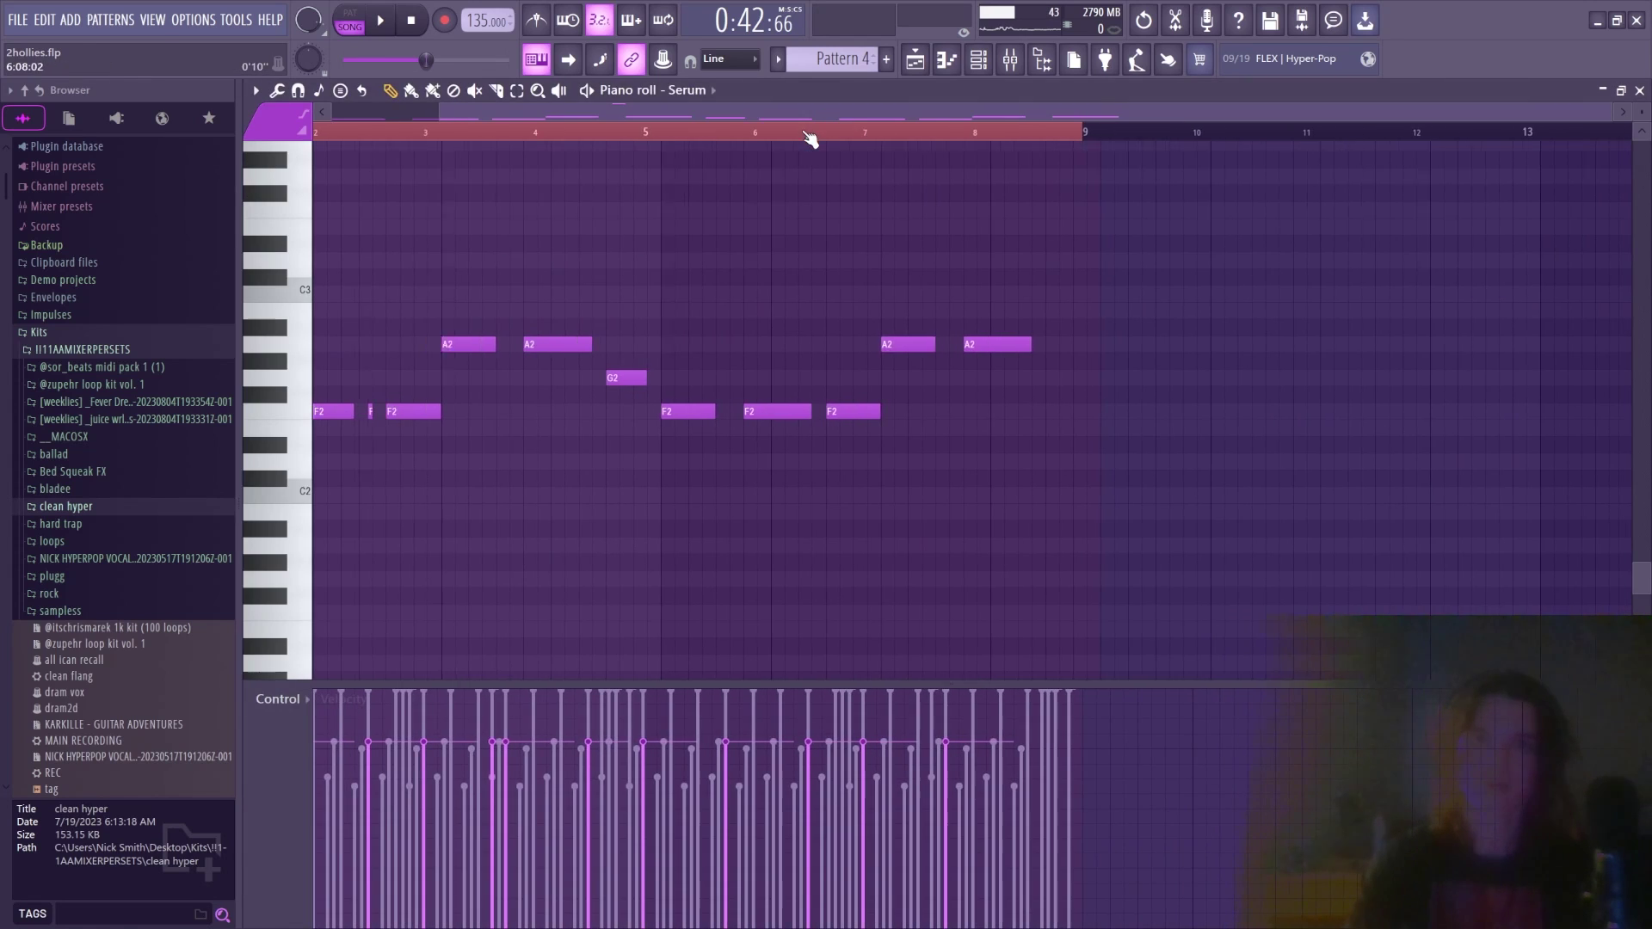
{"action": "left_click_drag", "start_coordinate": [809, 117], "coordinate": [689, 117]}
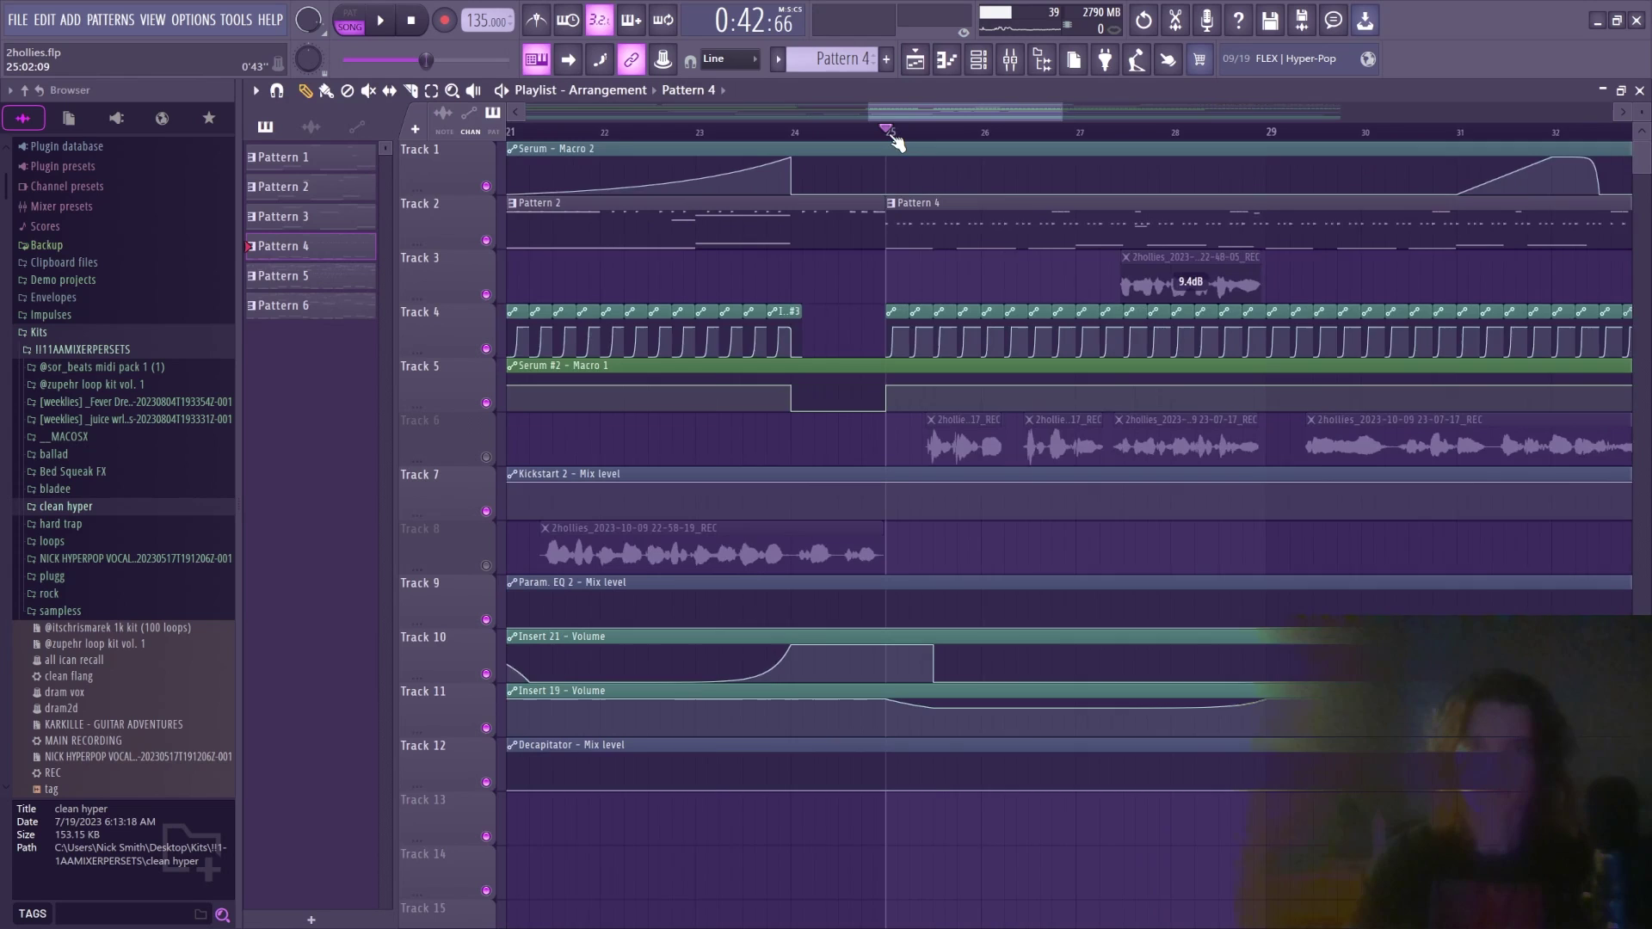
Select Insert 2 in the mixer and play the song from bar 25 to watch its automated volume fader
{"action": "key", "text": "F7"}
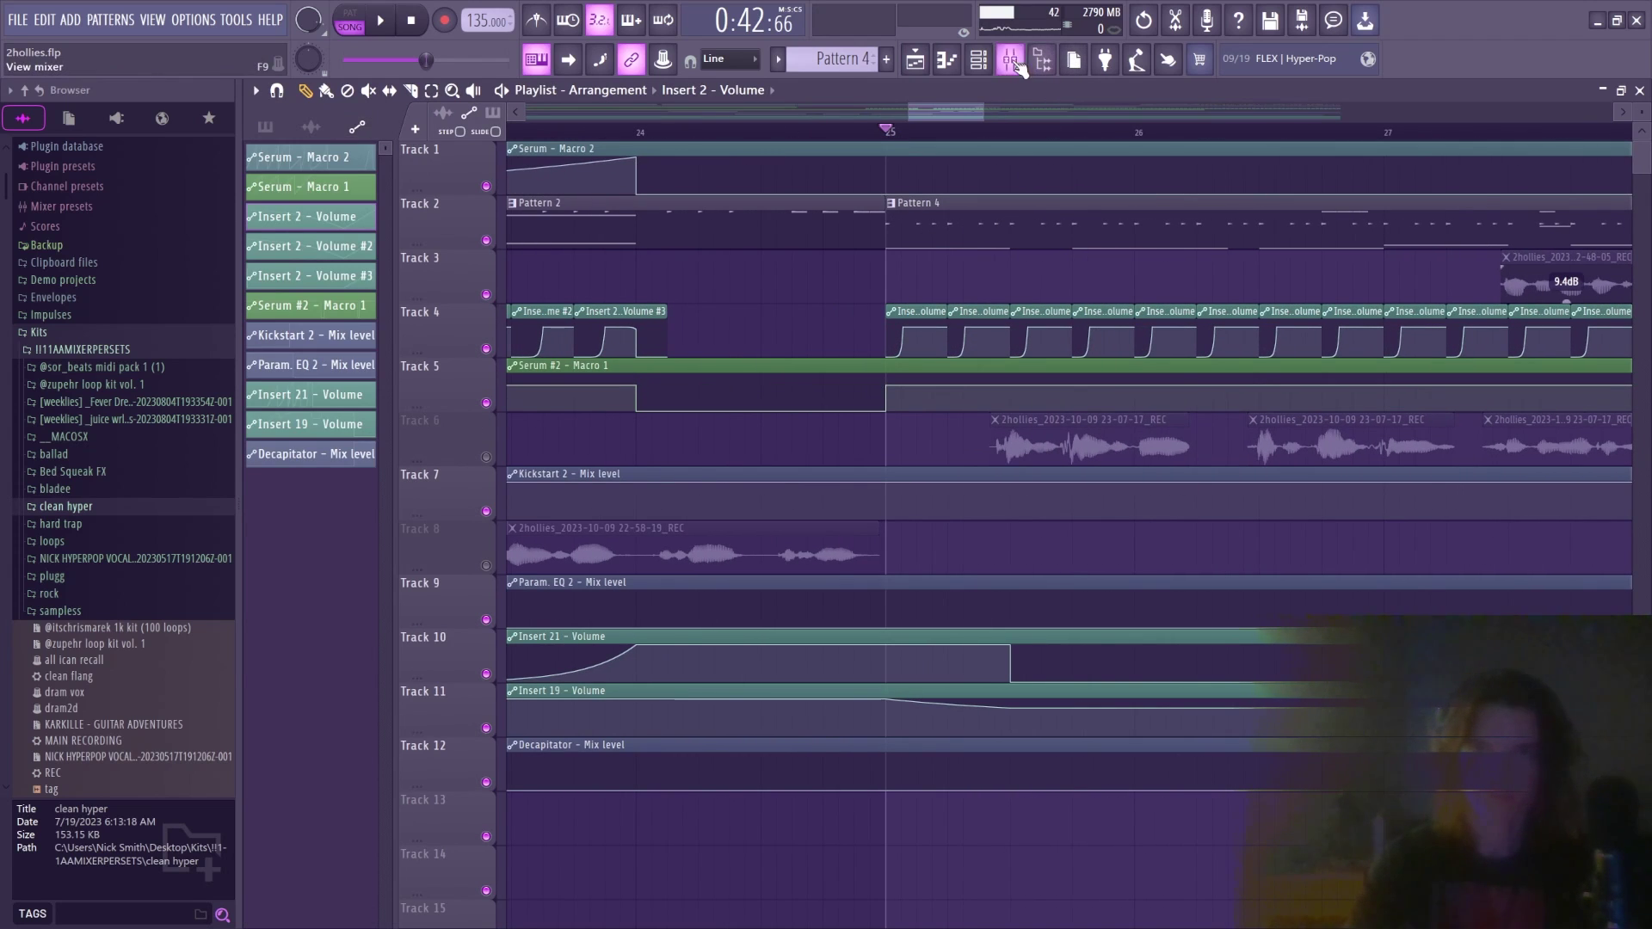
{"action": "left_click", "coordinate": [1013, 62]}
{"action": "left_click", "coordinate": [318, 228]}
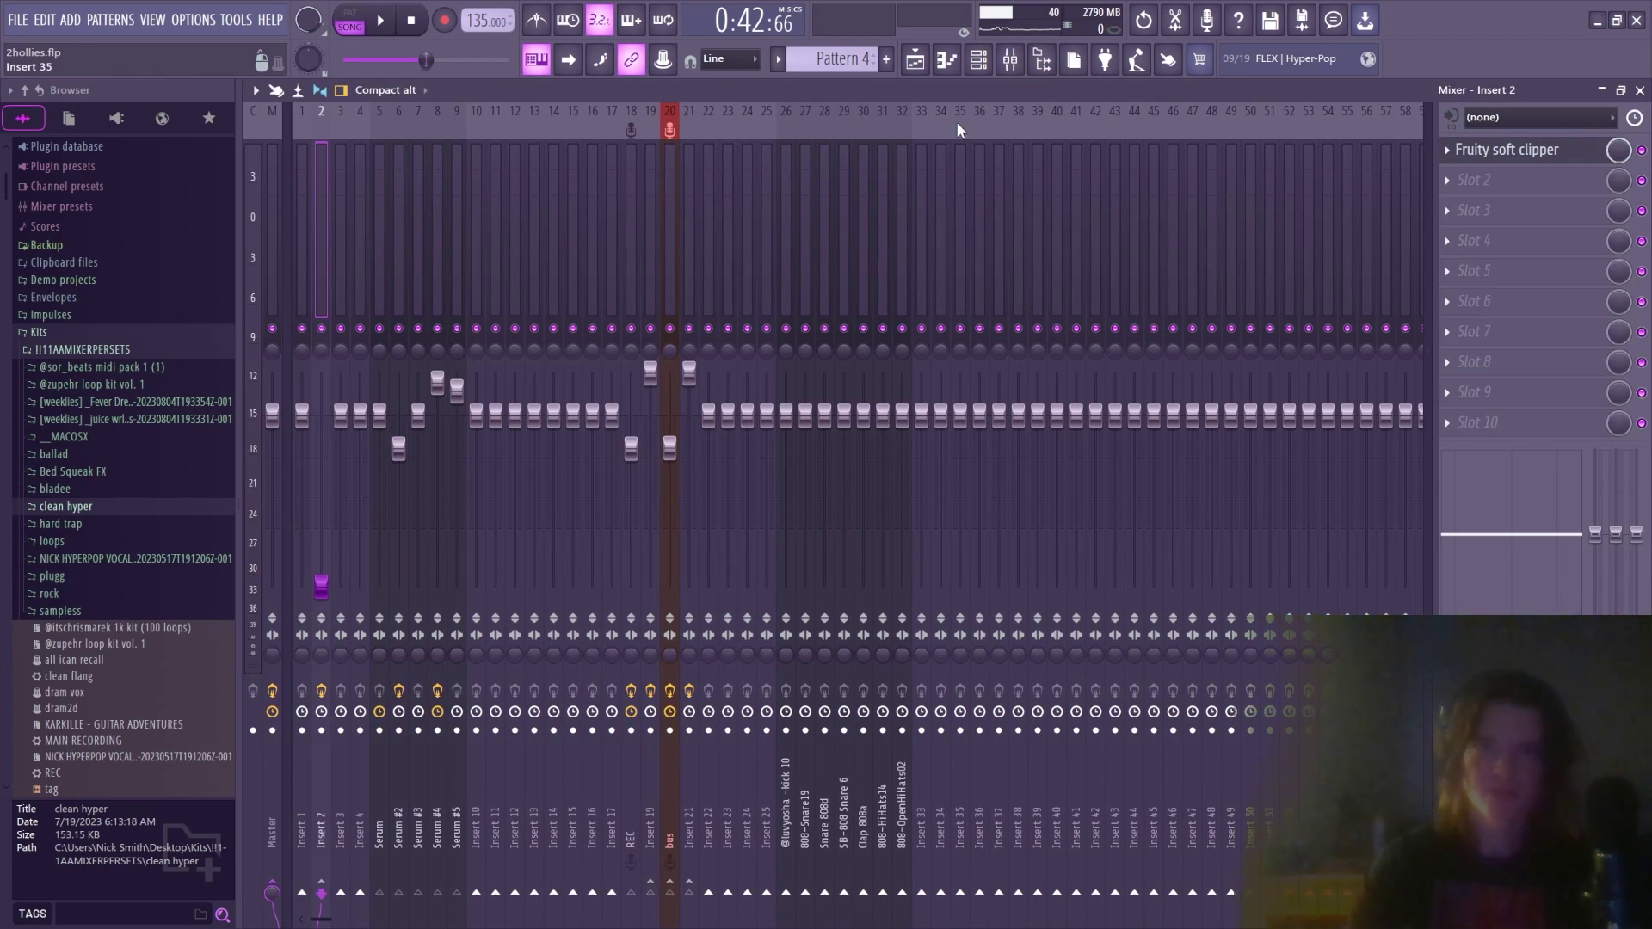
{"action": "key", "text": "space"}
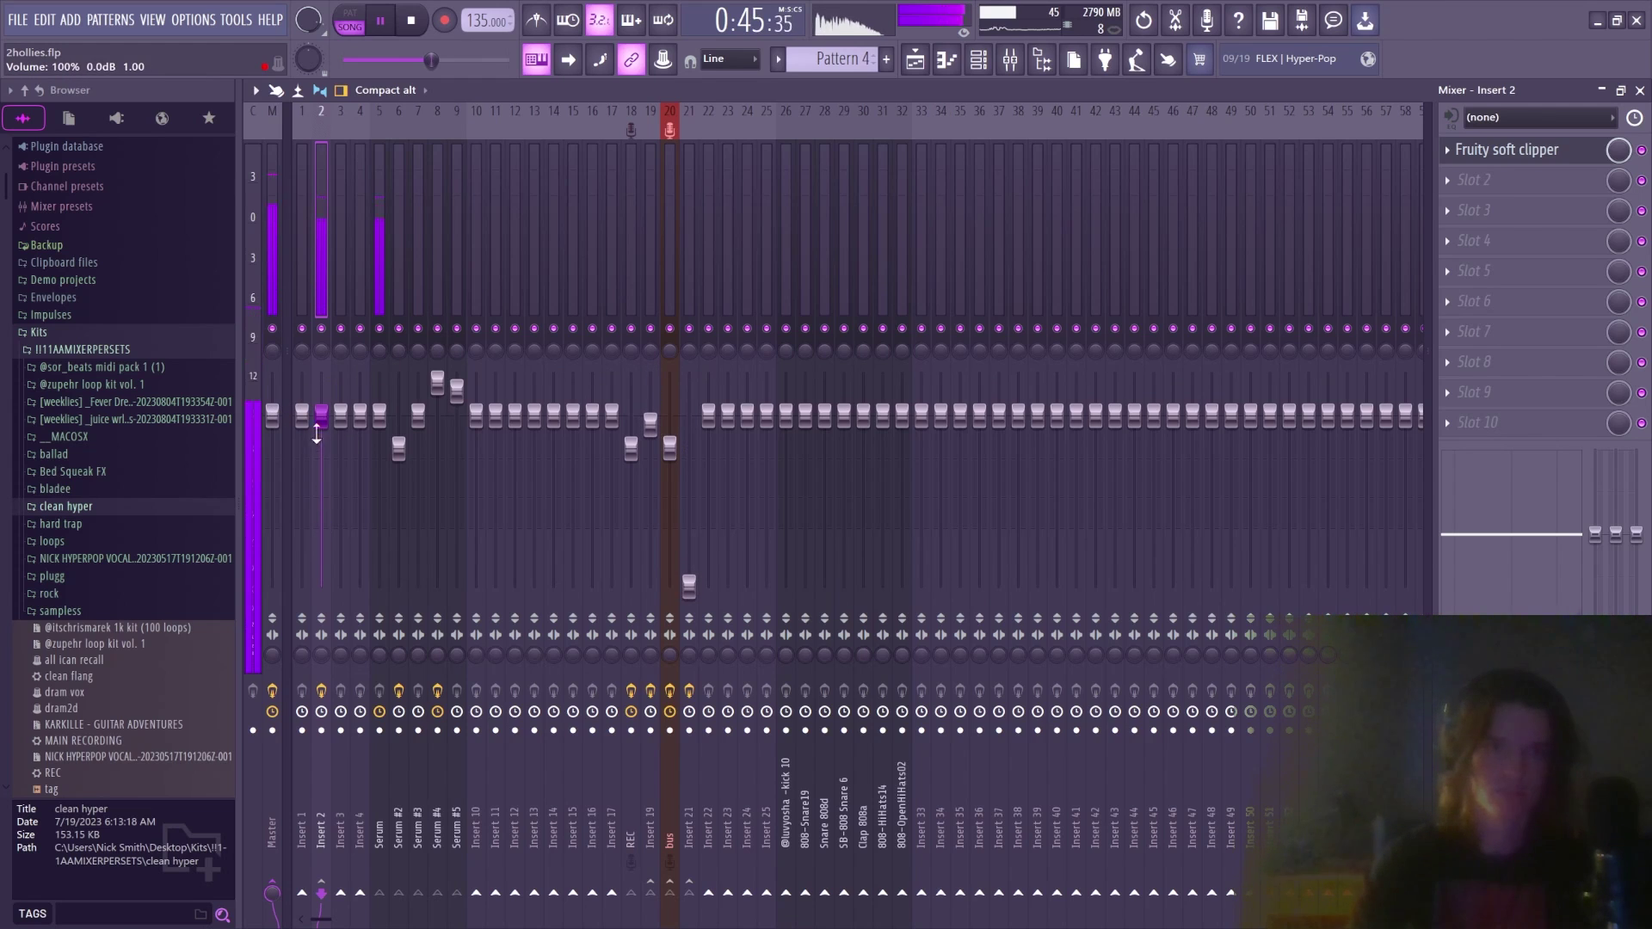
{"action": "key", "text": "space"}
Reopen the Serum notes of the Pattern 4 clip from the playlist and play them through in the piano roll
{"action": "left_click", "coordinate": [916, 60]}
{"action": "scroll", "coordinate": [885, 136], "scroll_direction": "down", "scroll_amount": 5}
{"action": "double_click", "coordinate": [941, 229]}
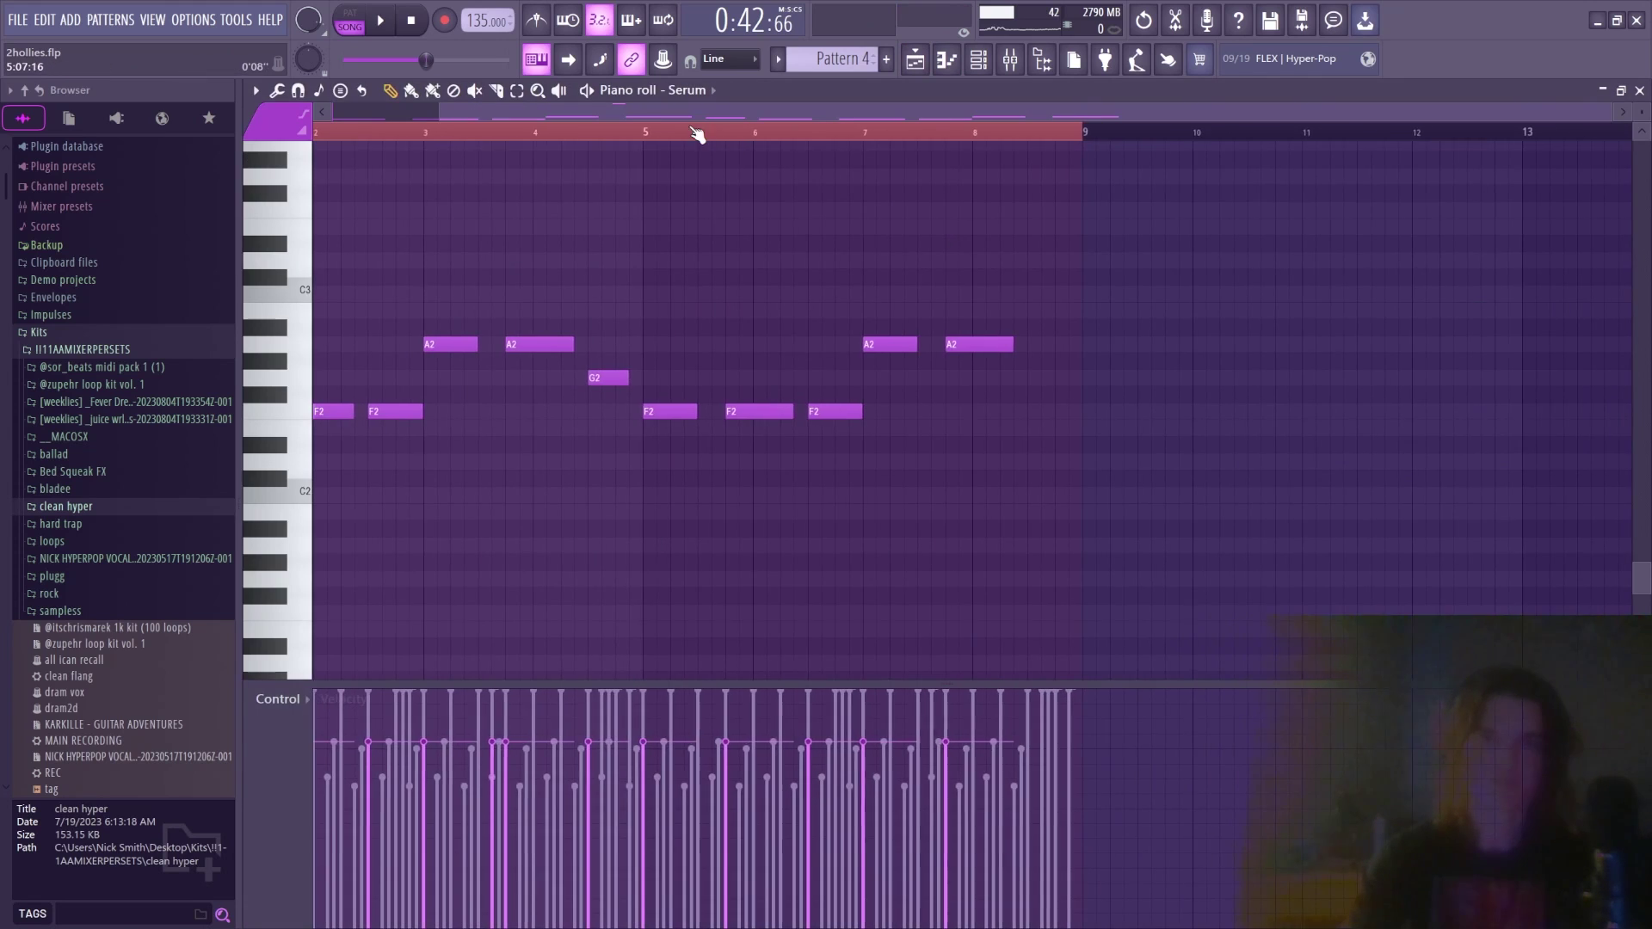
{"action": "scroll", "coordinate": [697, 133], "scroll_direction": "left", "scroll_amount": 1}
{"action": "key", "text": "space"}
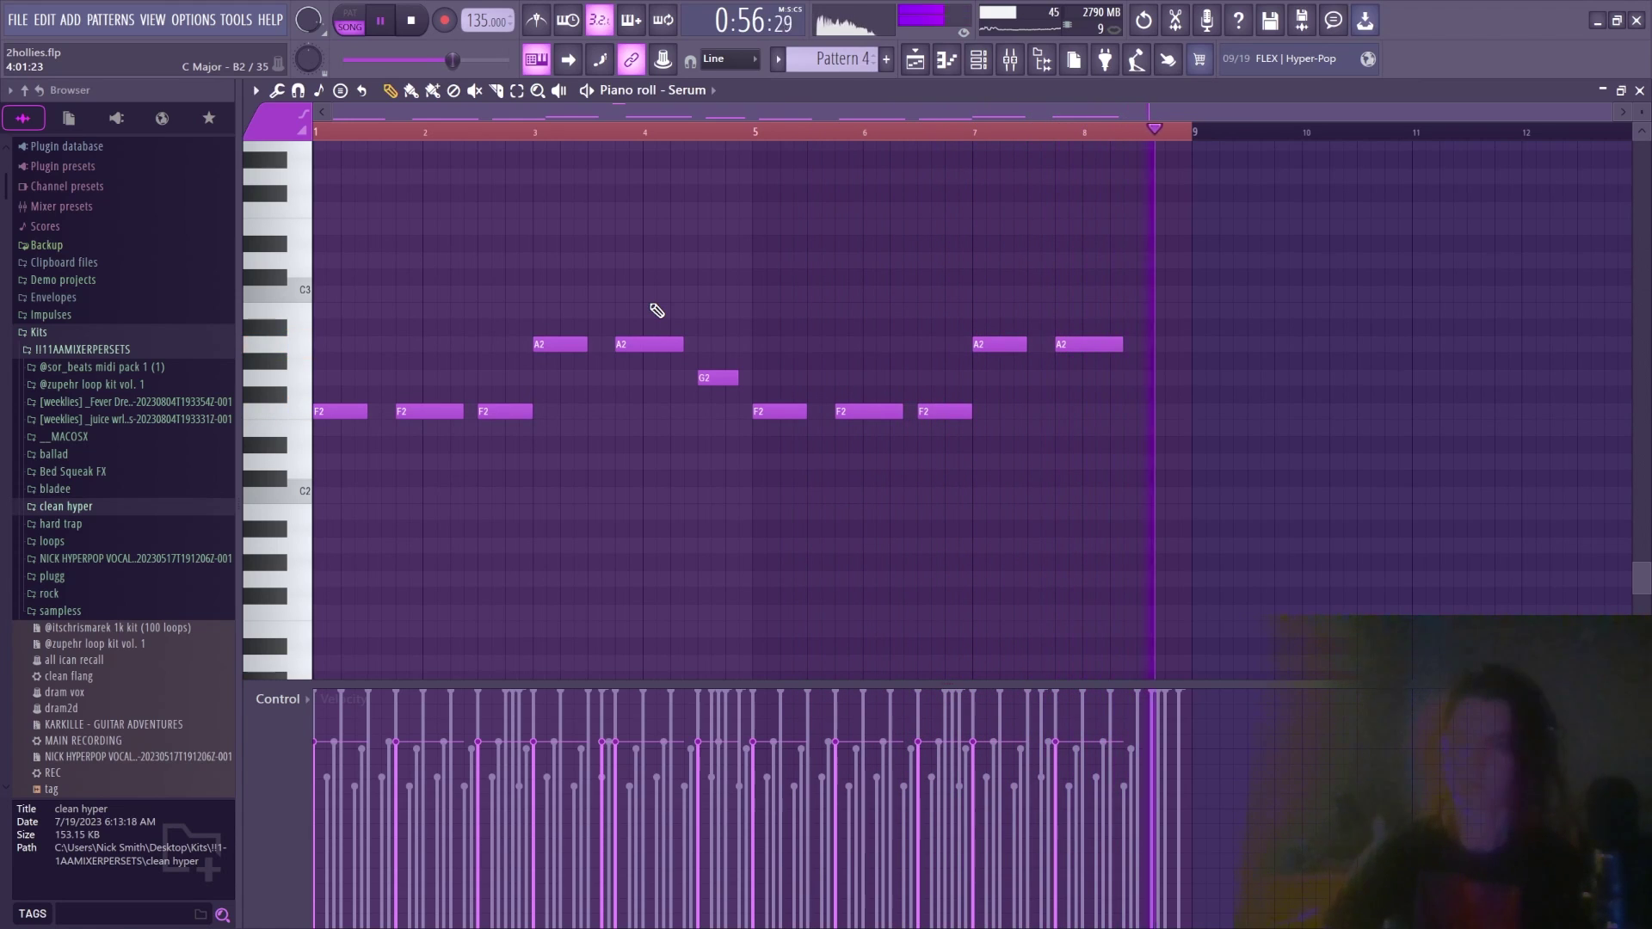
{"action": "key", "text": "space"}
{"action": "left_click", "coordinate": [980, 60]}
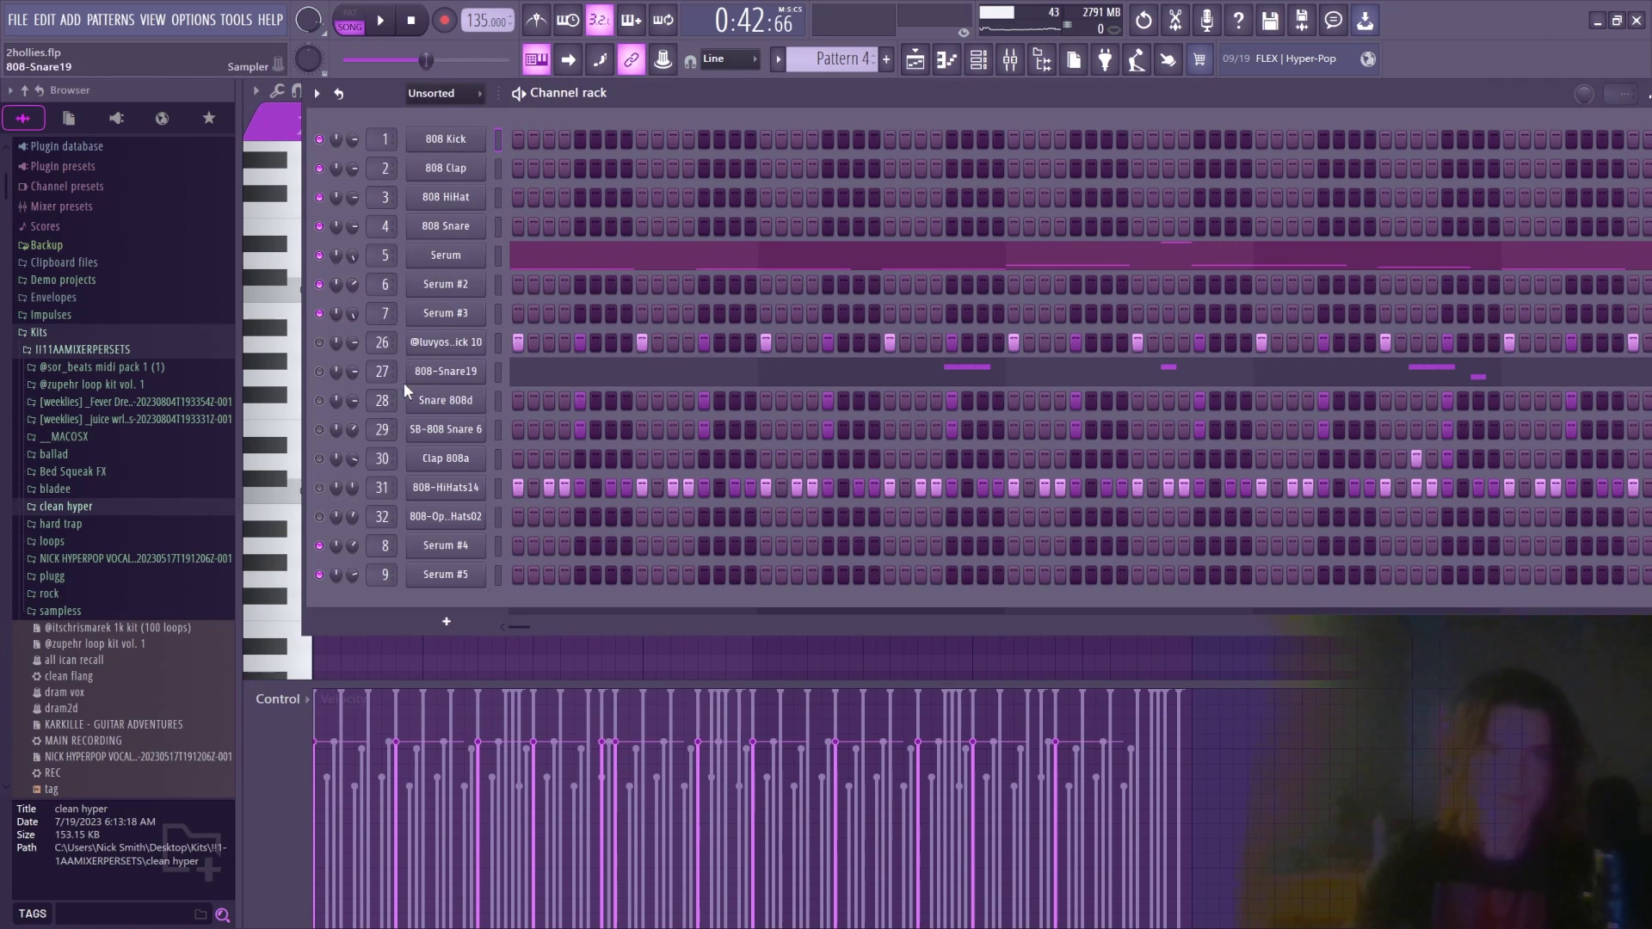
{"action": "left_click", "coordinate": [321, 344]}
{"action": "right_click", "coordinate": [465, 344]}
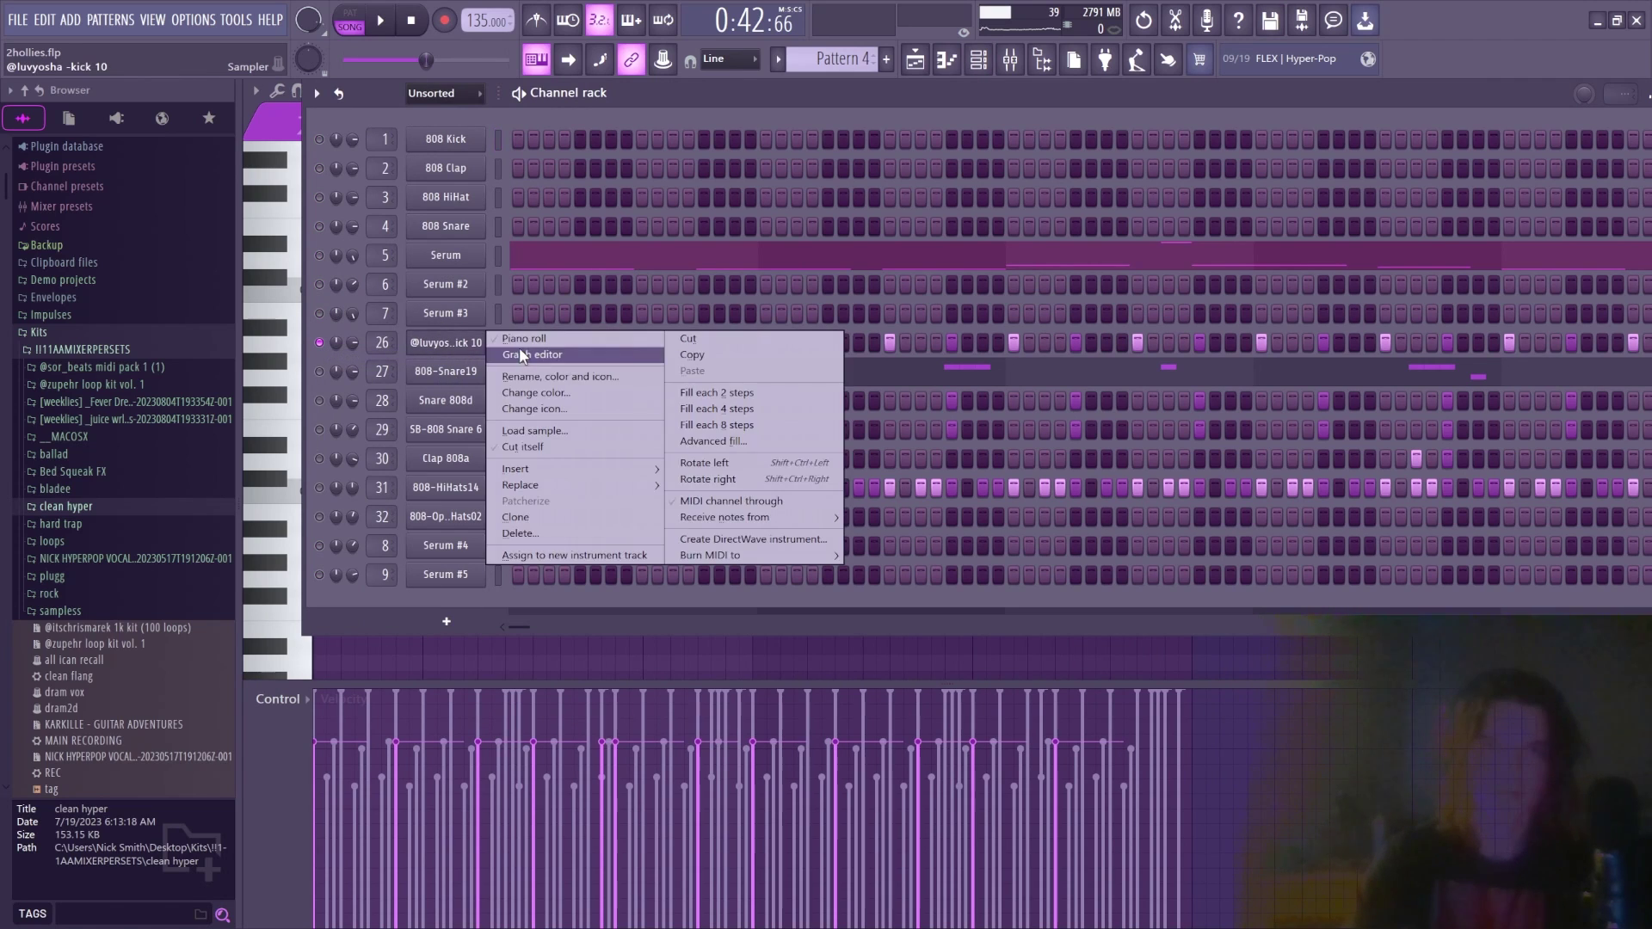
{"action": "left_click", "coordinate": [519, 348]}
{"action": "right_click", "coordinate": [469, 343]}
{"action": "left_click", "coordinate": [497, 338]}
{"action": "scroll", "coordinate": [618, 416], "scroll_direction": "down", "scroll_amount": 3}
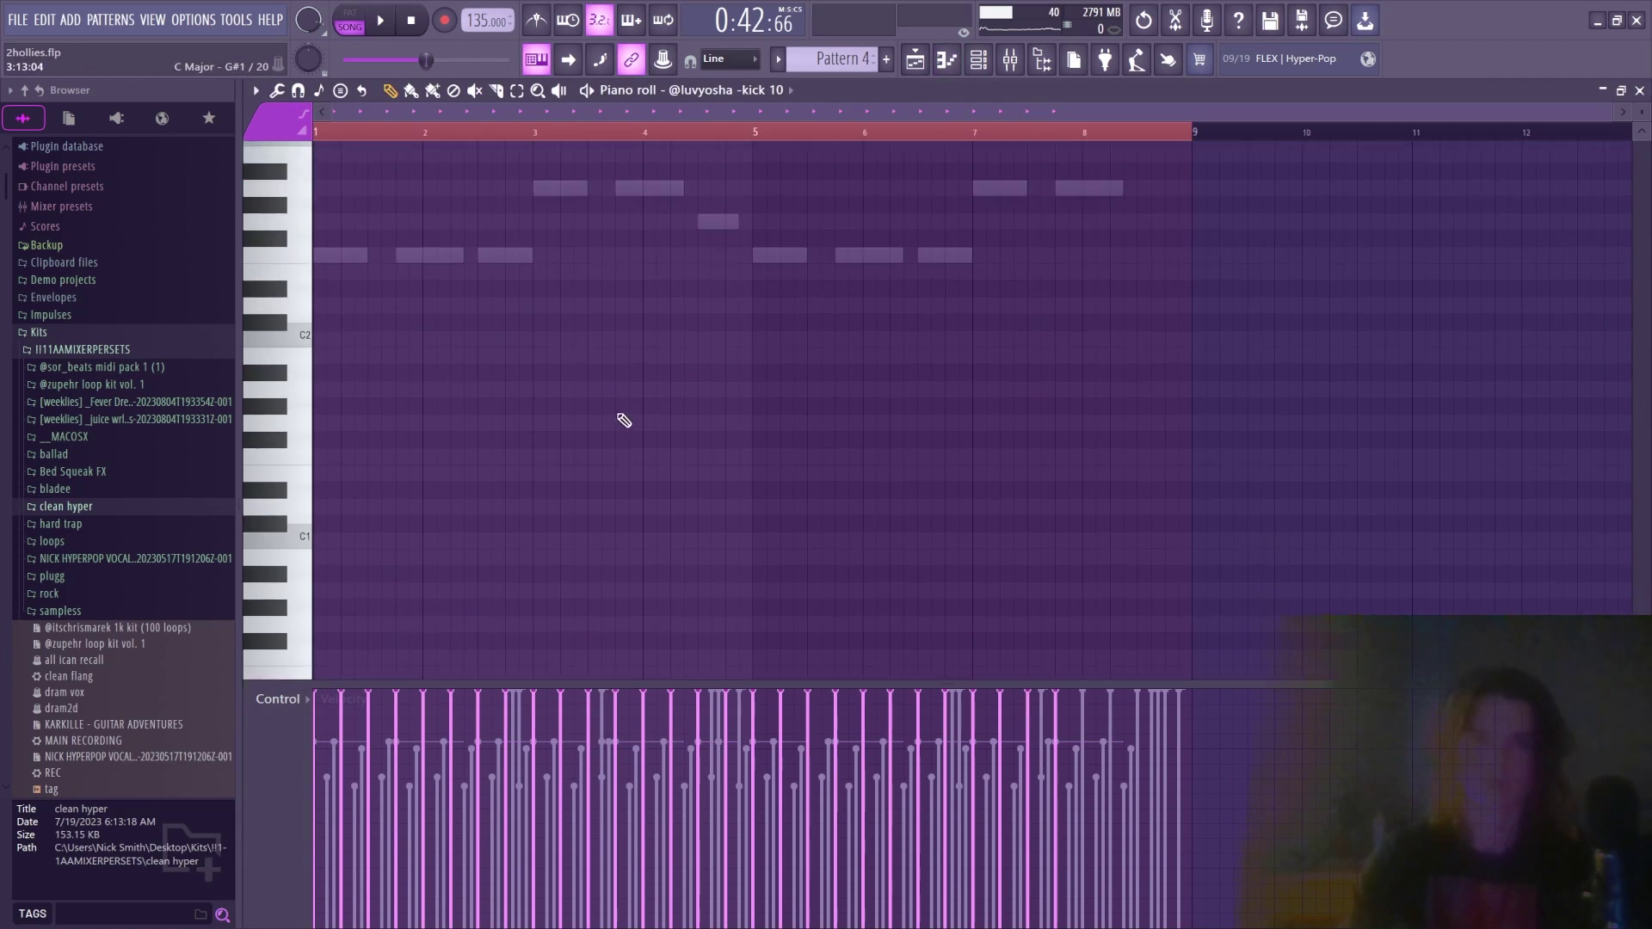
{"action": "scroll", "coordinate": [721, 470], "scroll_direction": "up", "scroll_amount": 9}
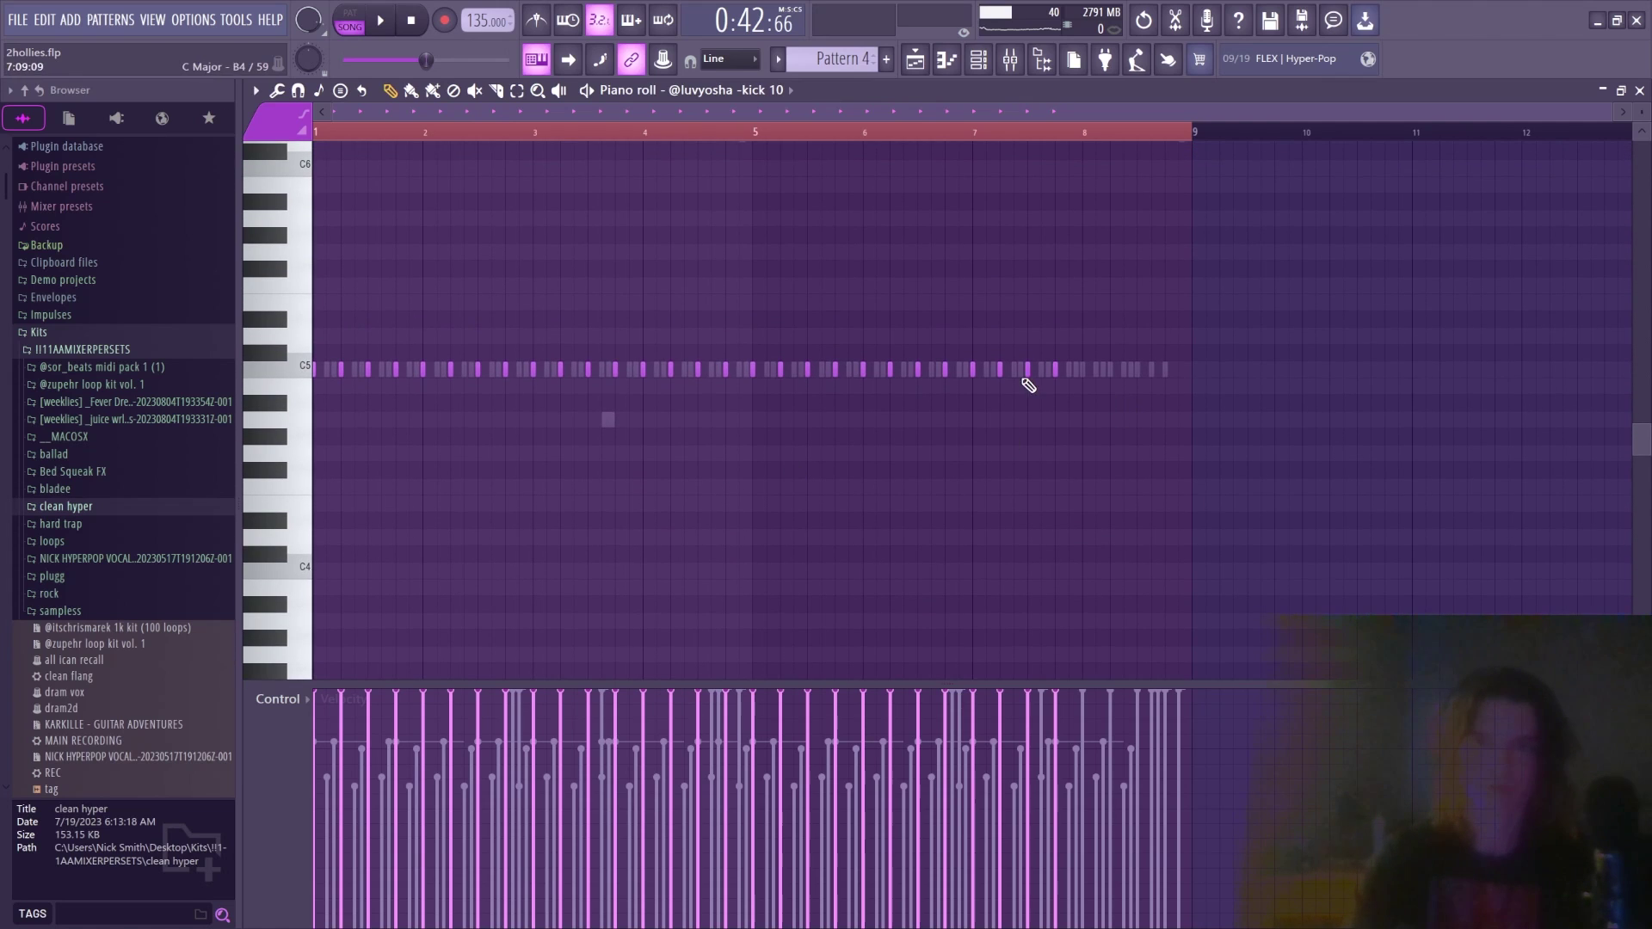
{"action": "key", "text": "space"}
{"action": "left_click", "coordinate": [979, 61]}
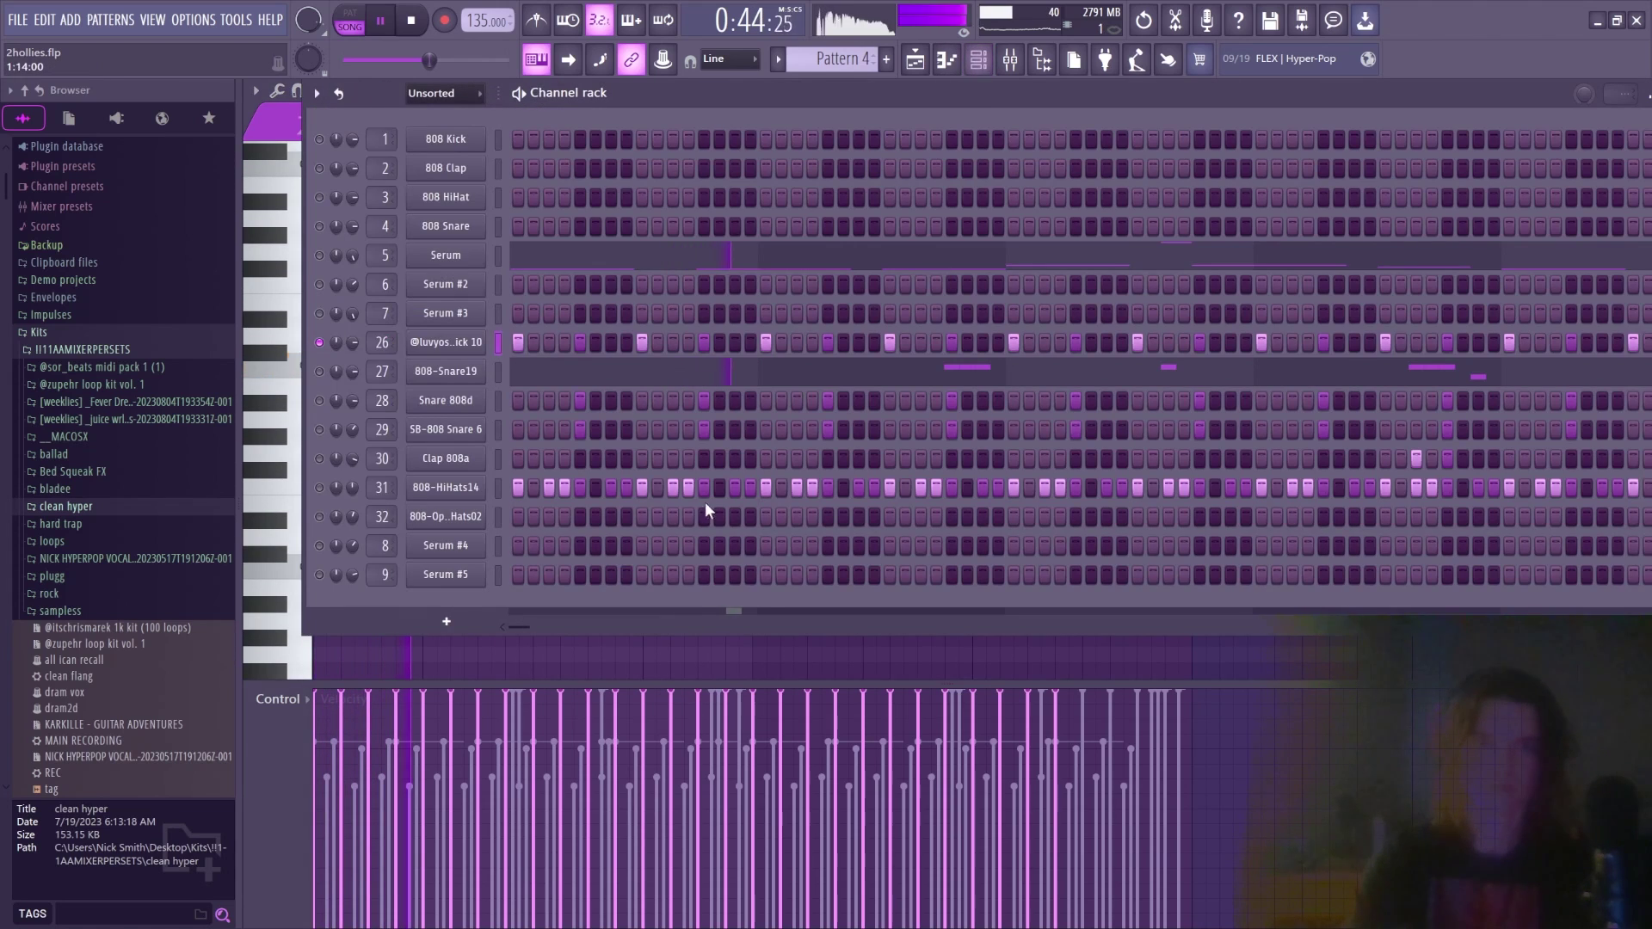
{"action": "key", "text": "space"}
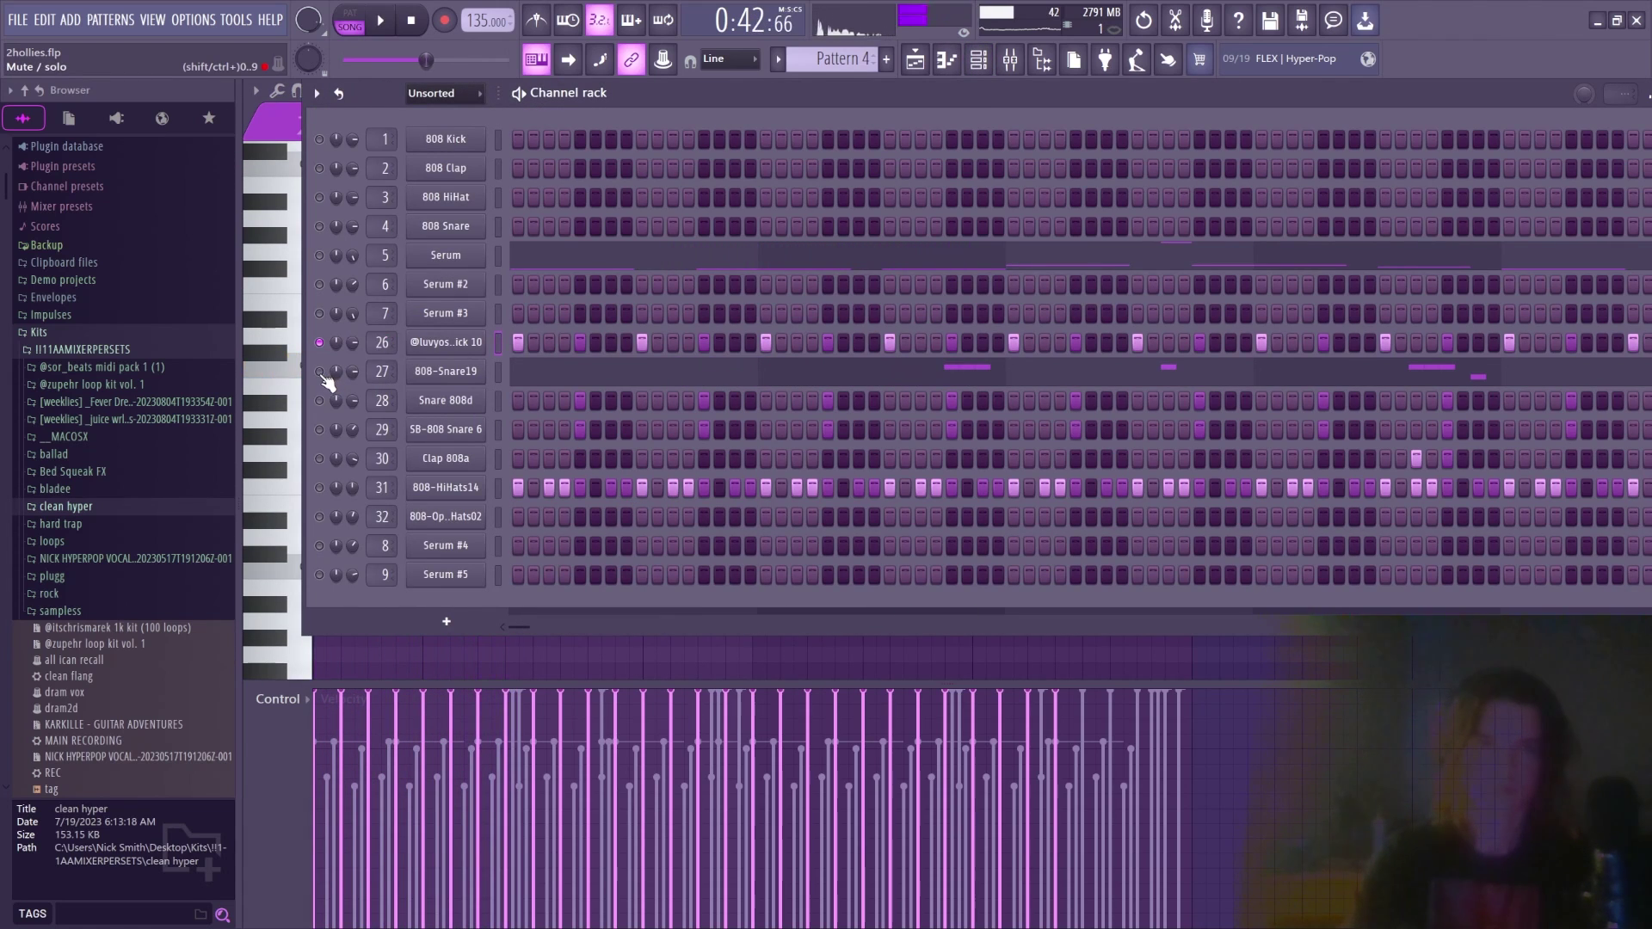
Open the 808-Snare19 notes of Pattern 4 in the piano roll and play them from the start
{"action": "left_click", "coordinate": [517, 372]}
{"action": "scroll", "coordinate": [560, 490], "scroll_direction": "down", "scroll_amount": 3}
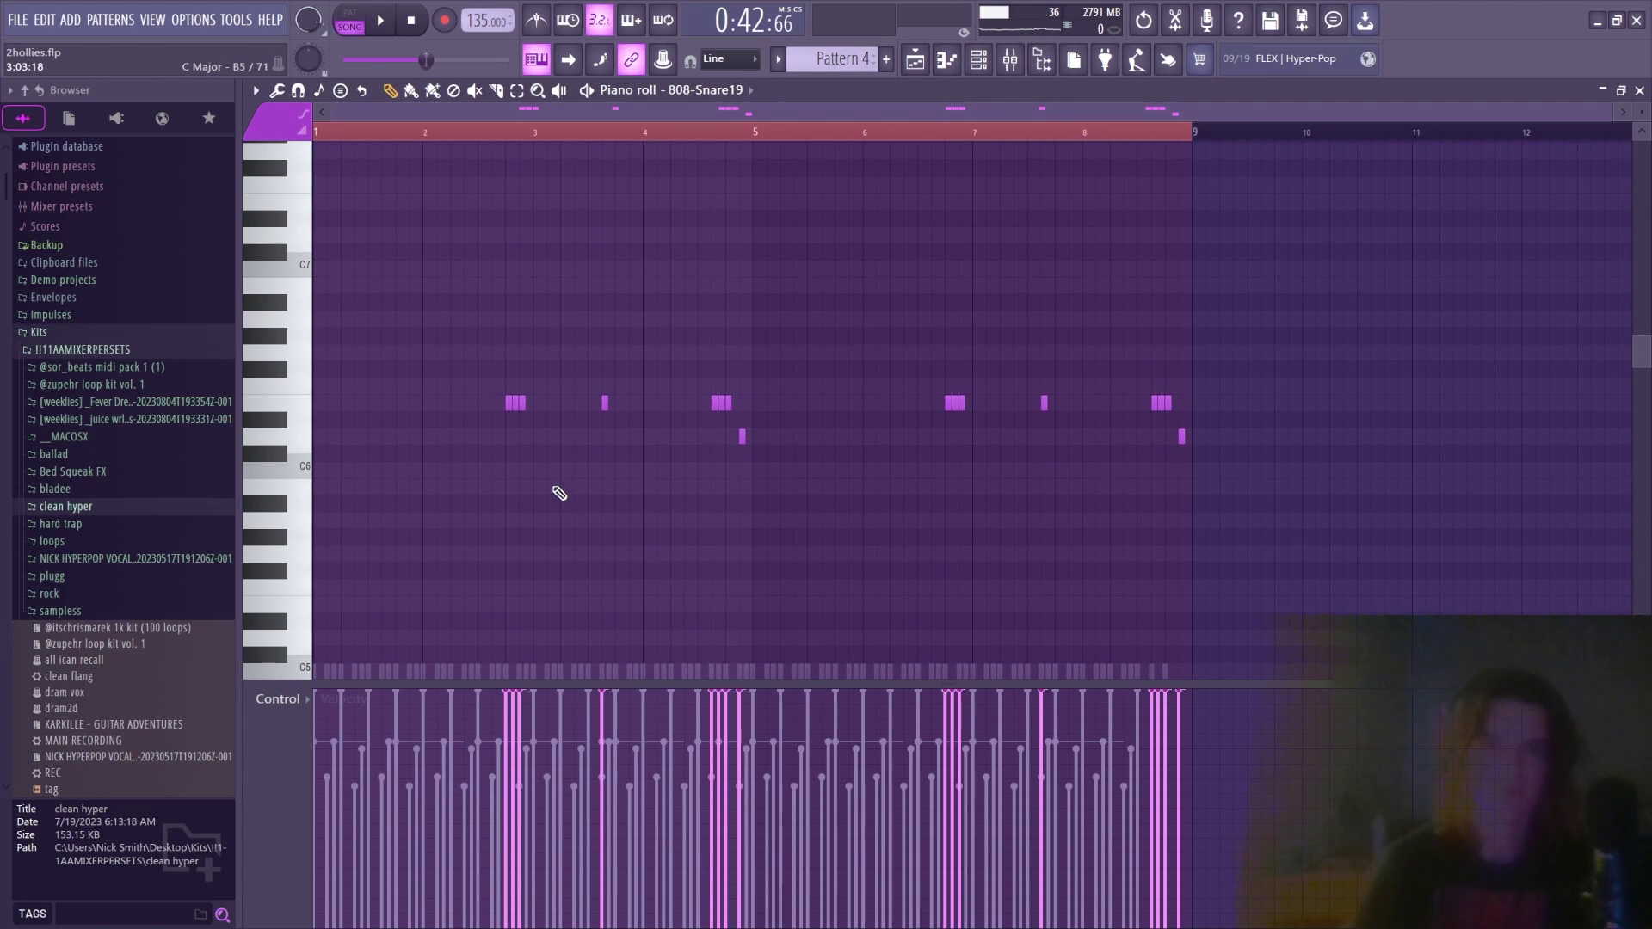
{"action": "key", "text": "space"}
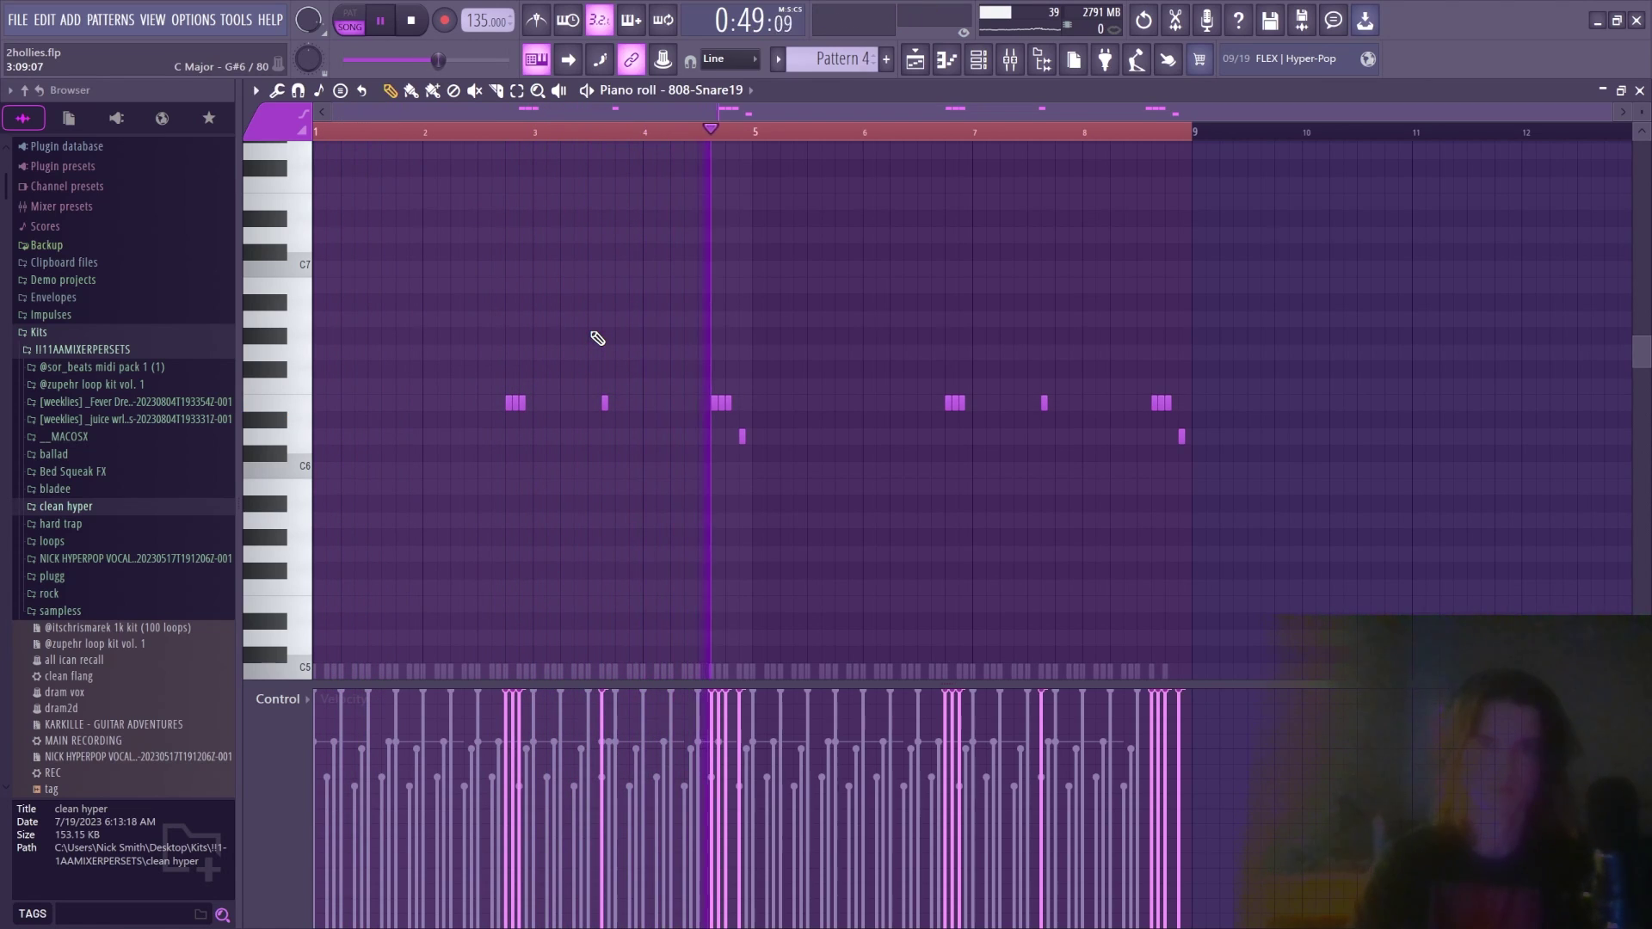
{"action": "key", "text": "space"}
Play Snare 808d and SB-808 Snare 6 together, and inspect the SB-808 Snare 6 sample in its channel settings
{"action": "key", "text": "F6"}
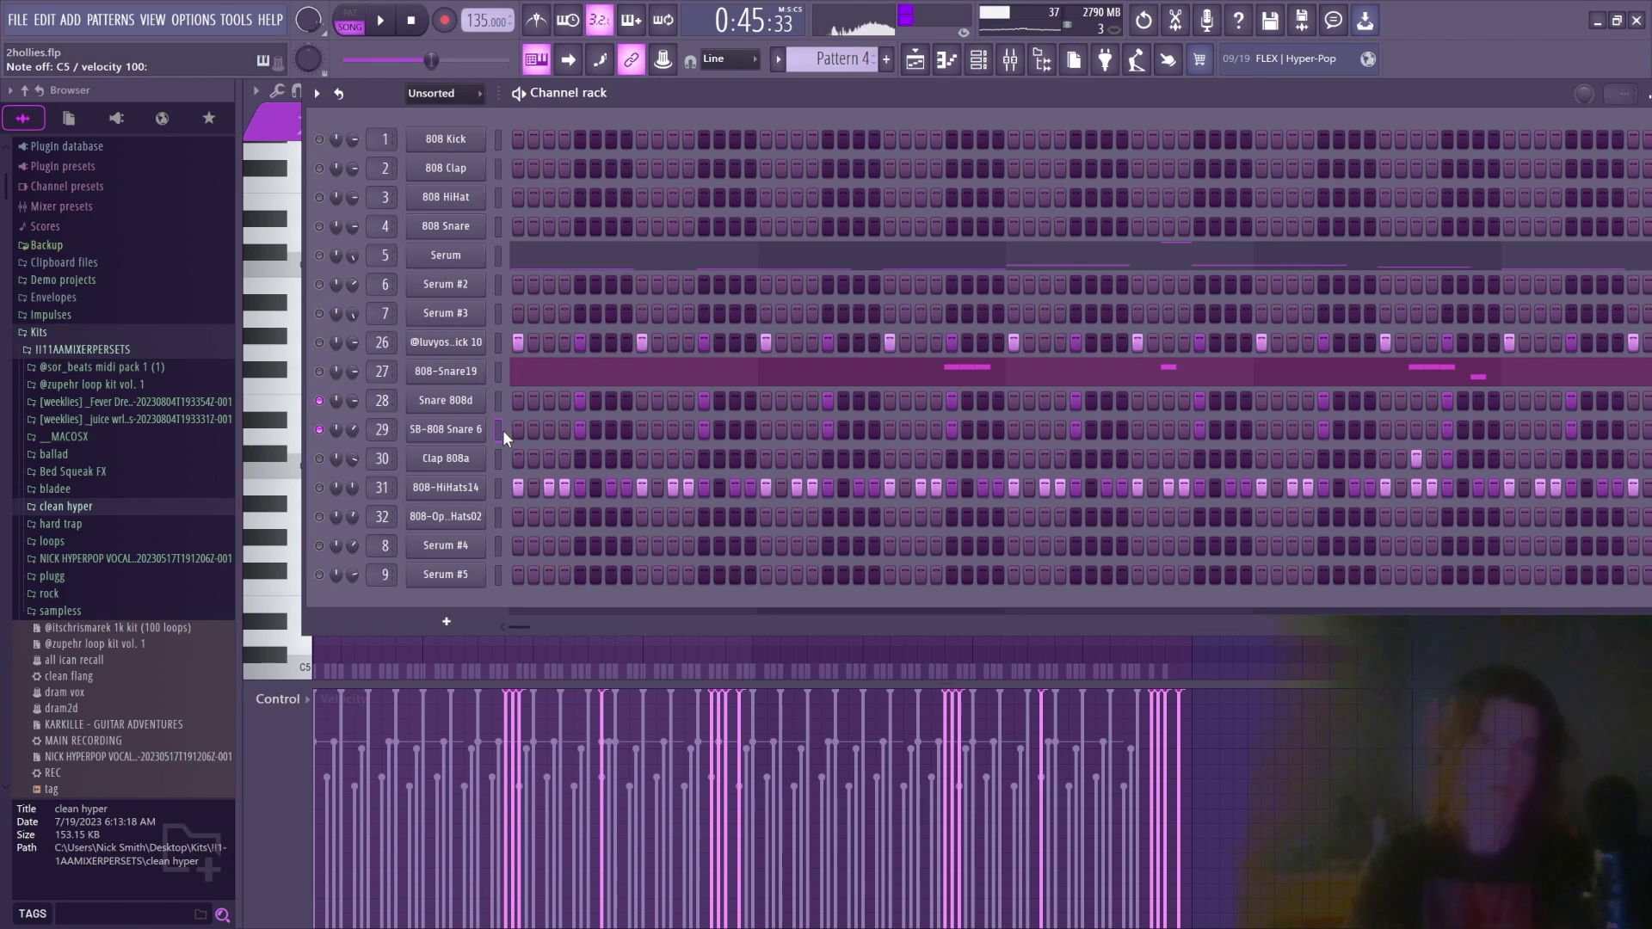
{"action": "key", "text": "space"}
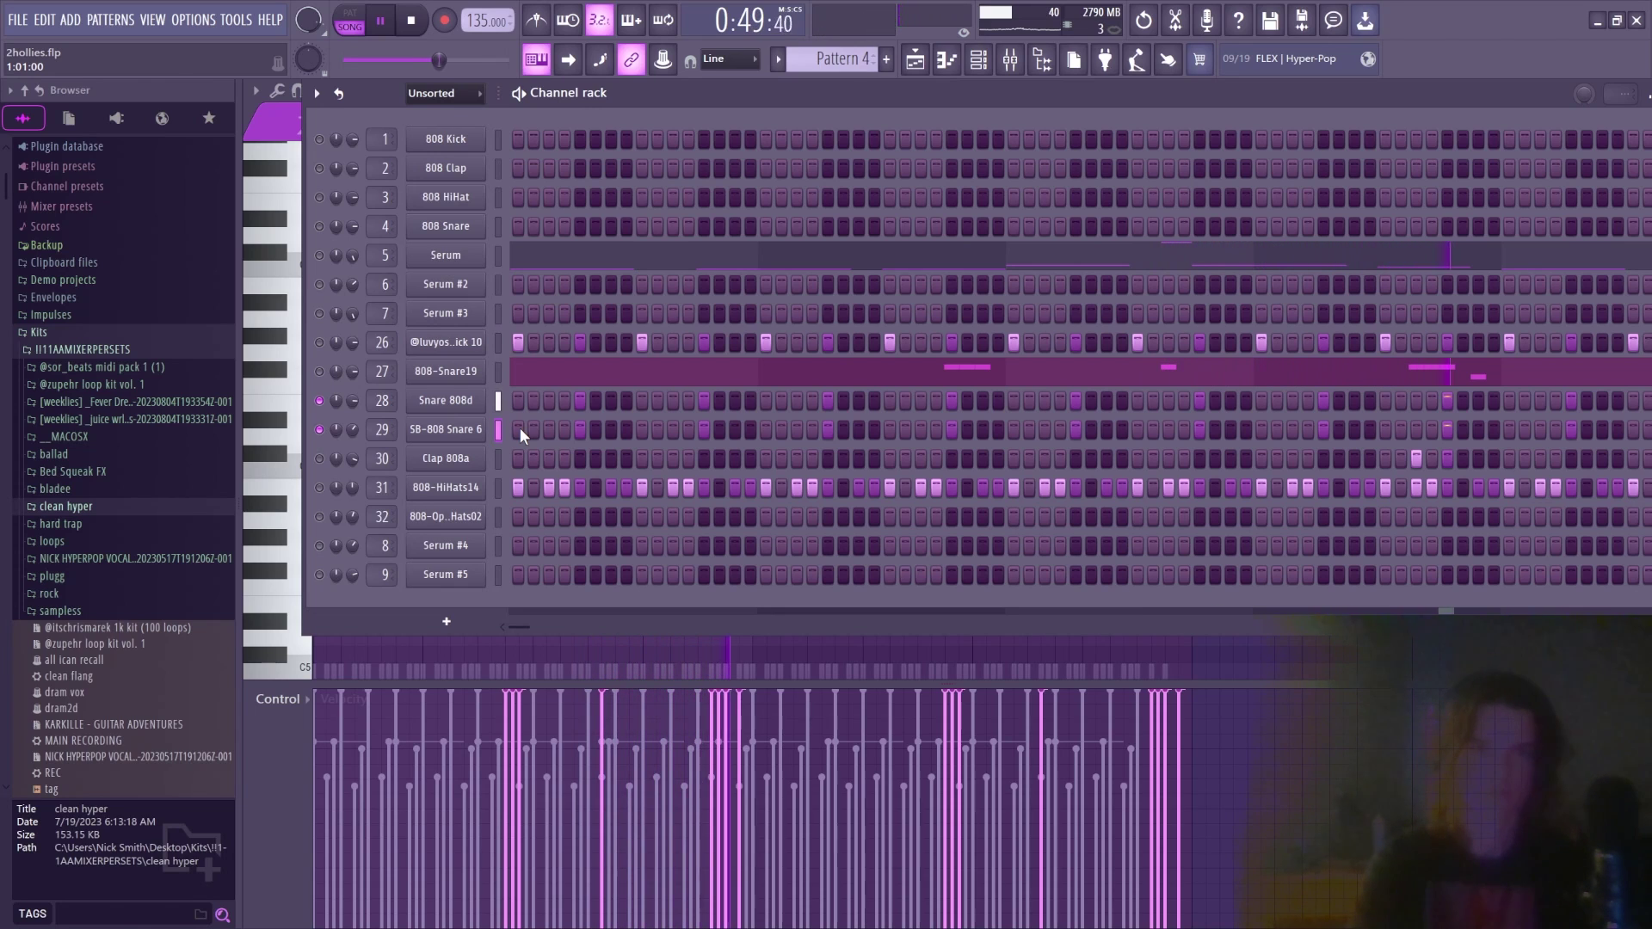
{"action": "left_click", "coordinate": [458, 431]}
{"action": "left_click", "coordinate": [935, 301]}
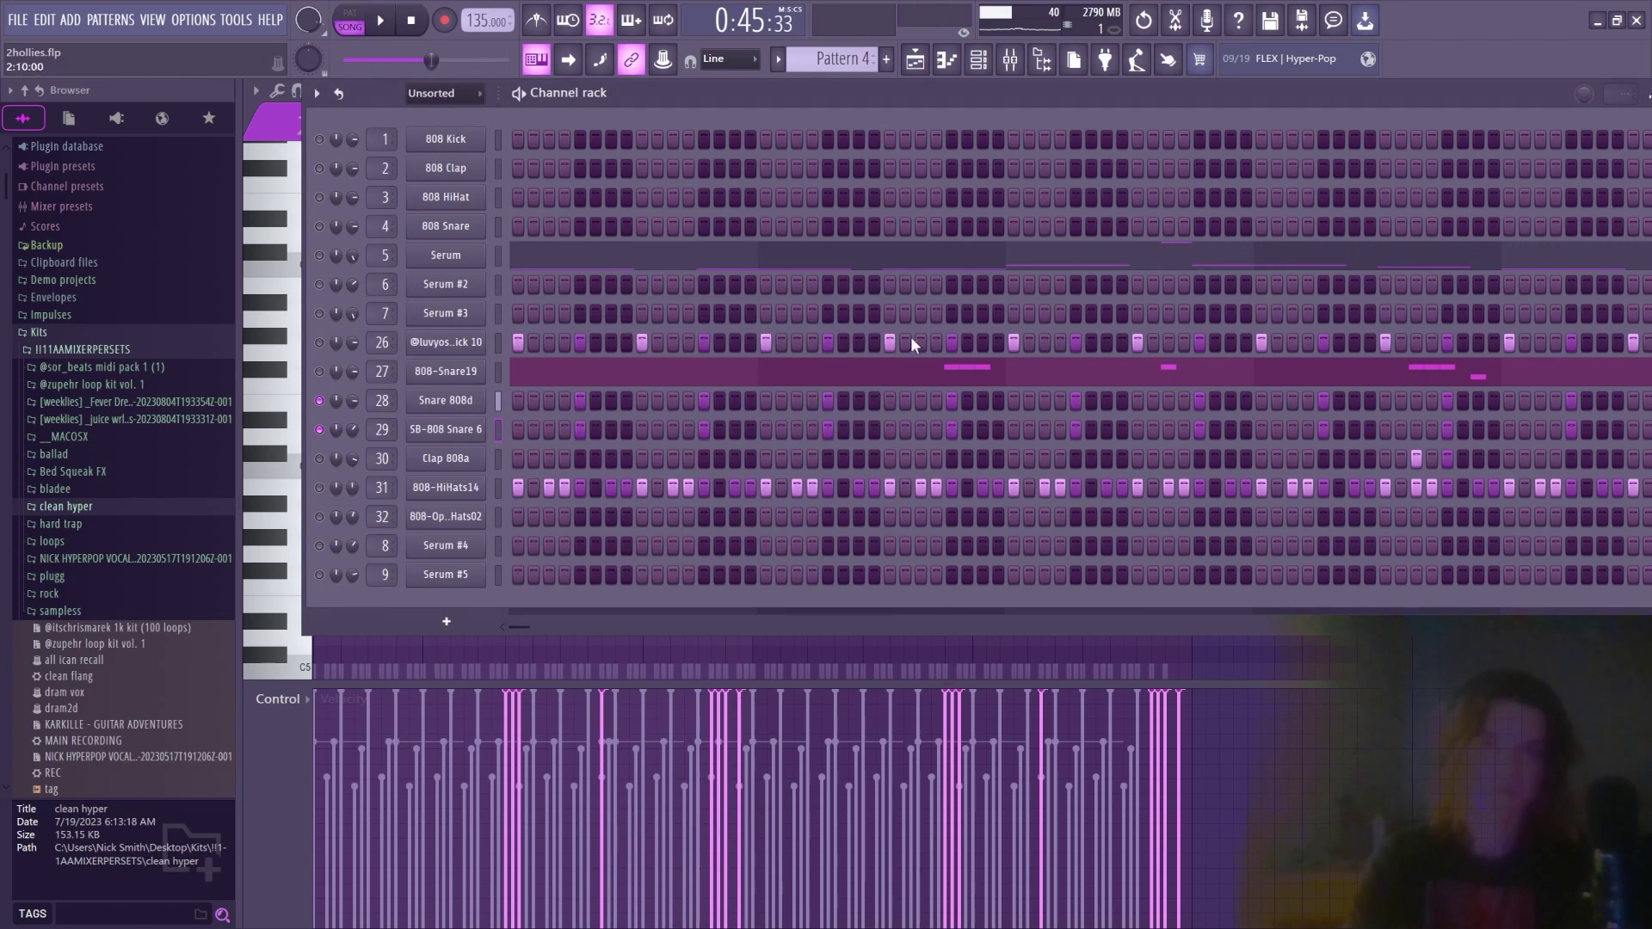
{"action": "left_click", "coordinate": [479, 431]}
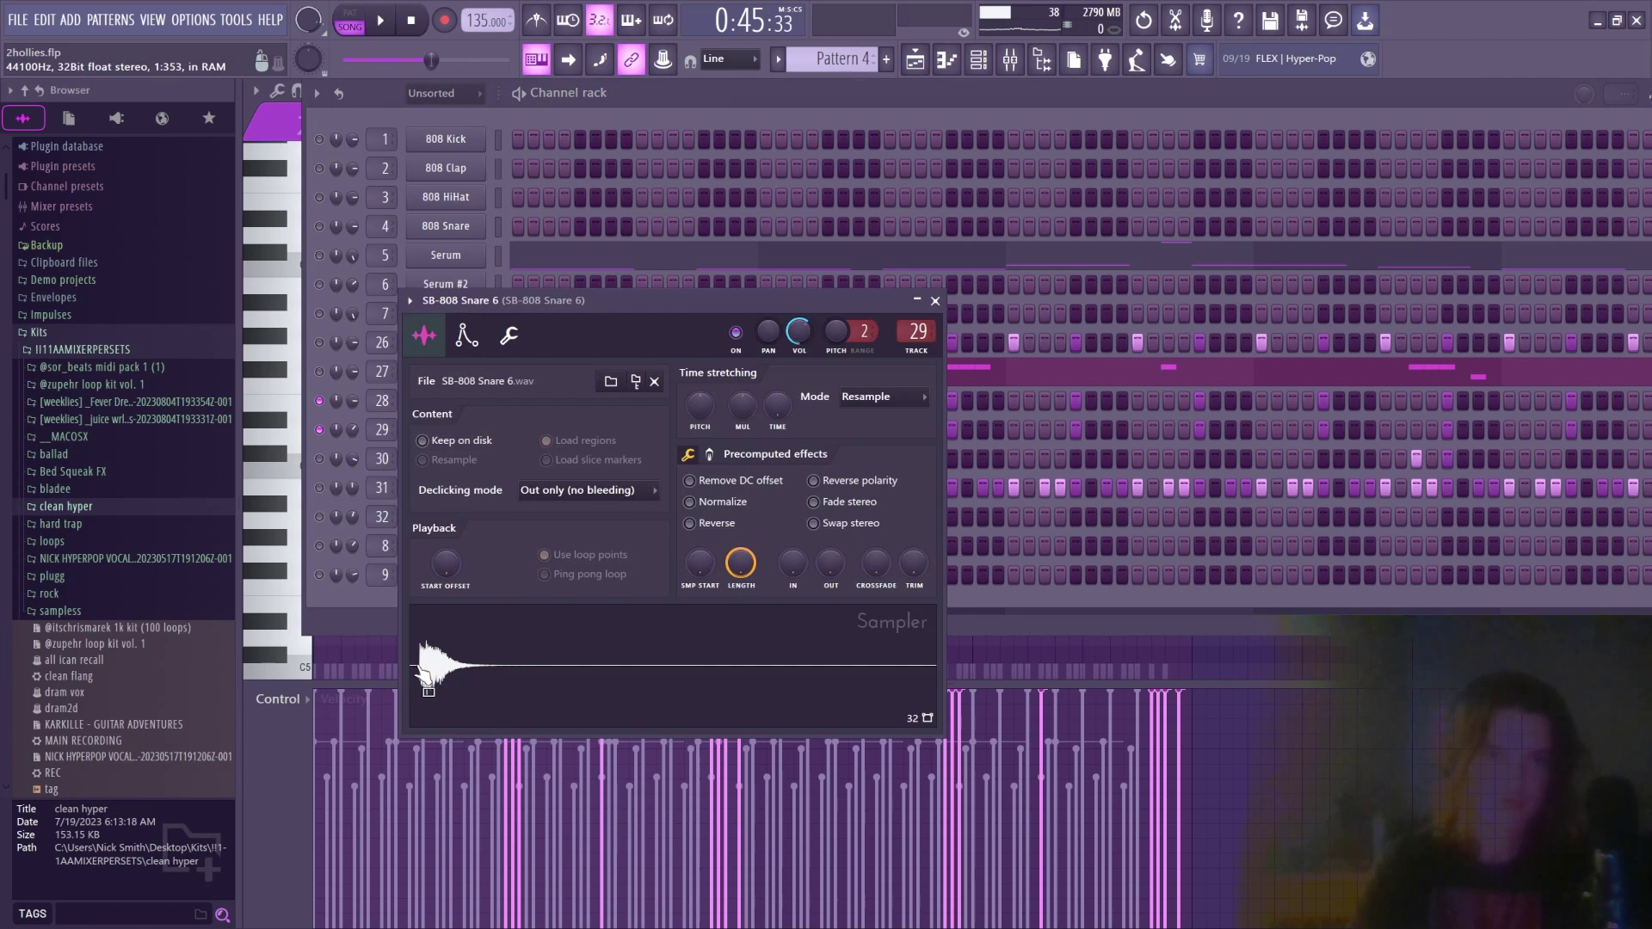
{"action": "left_click", "coordinate": [935, 301]}
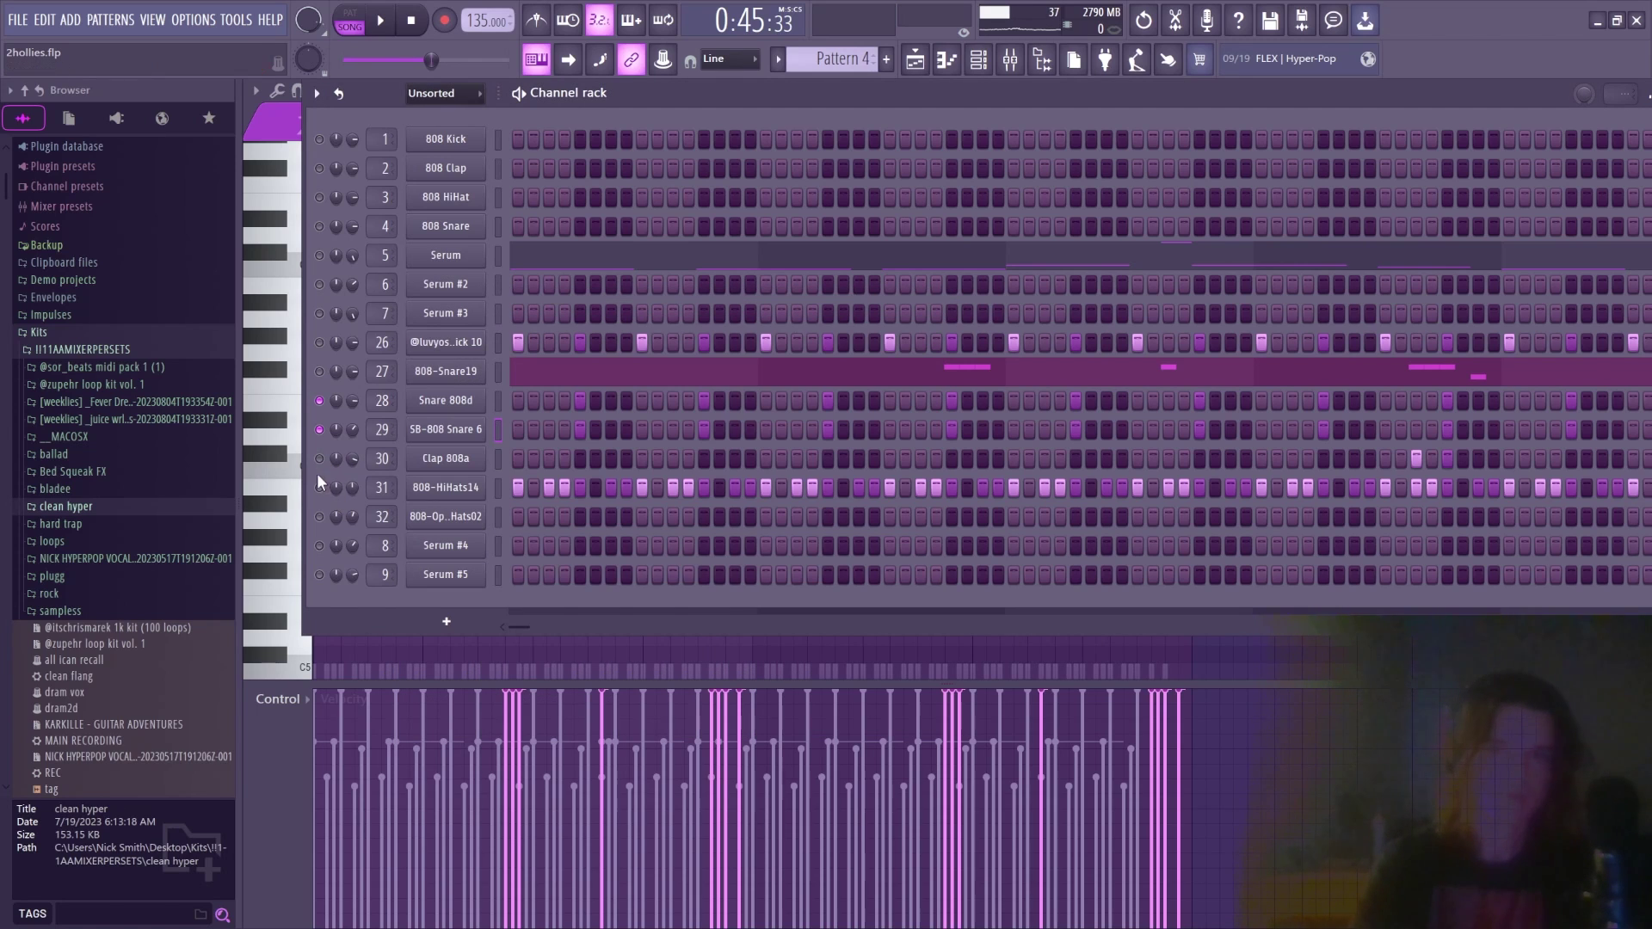
Open the Clap 808a notes of Pattern 4 in the piano roll and listen to the clap hits
{"action": "right_click", "coordinate": [478, 456]}
{"action": "left_click", "coordinate": [496, 451]}
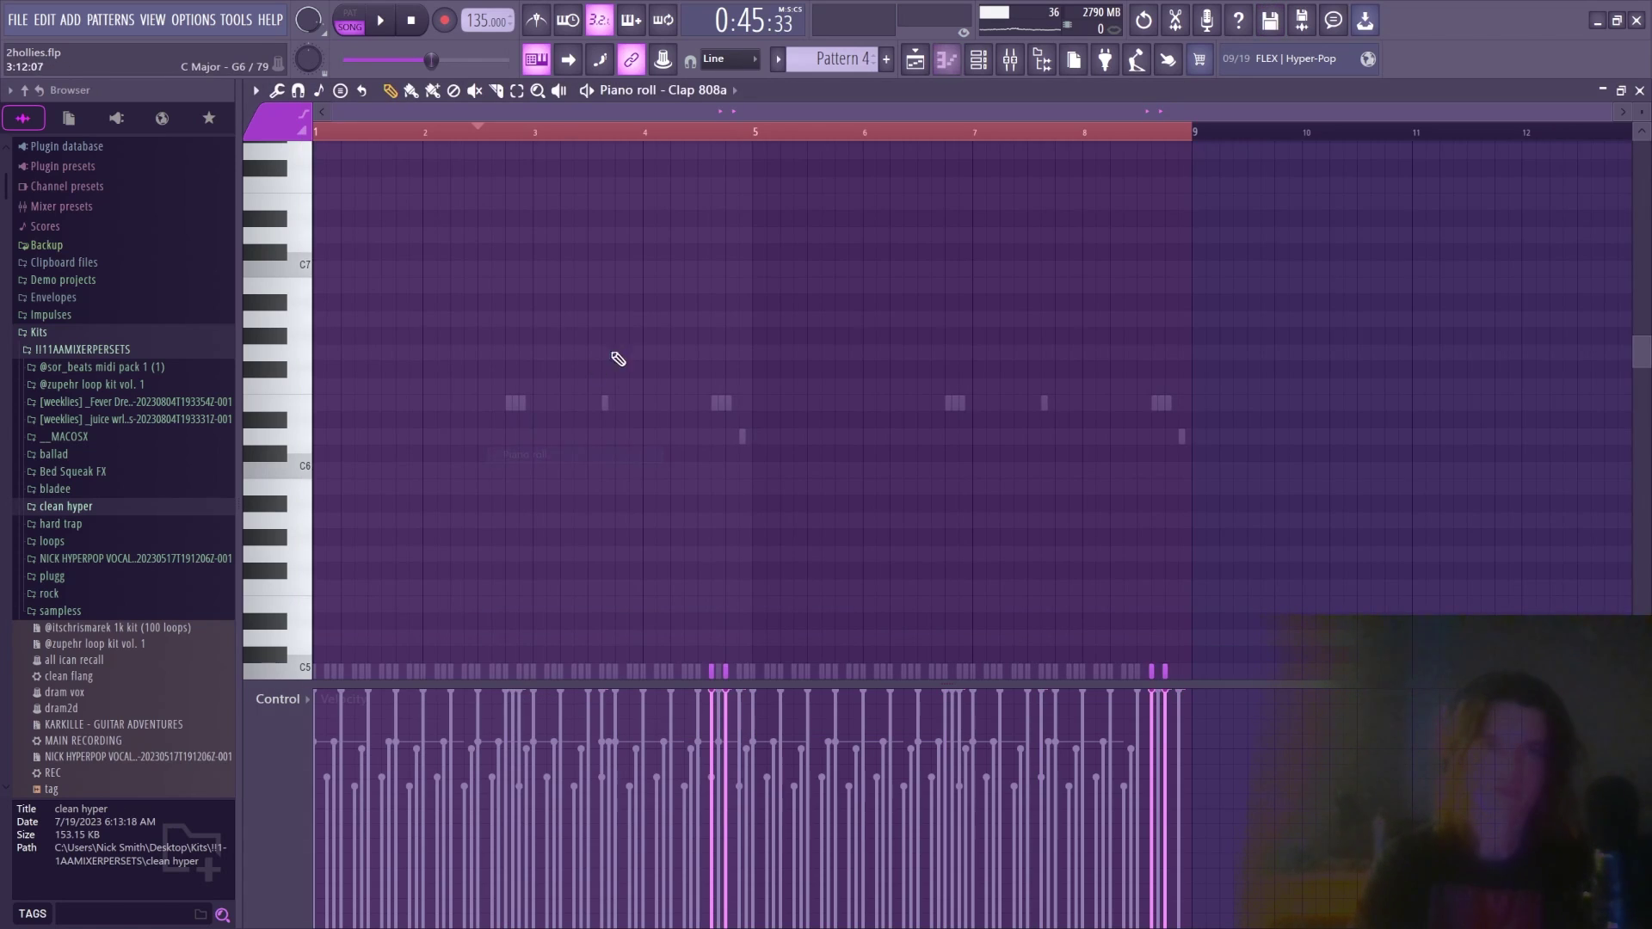
{"action": "scroll", "coordinate": [680, 388], "scroll_direction": "down", "scroll_amount": 1}
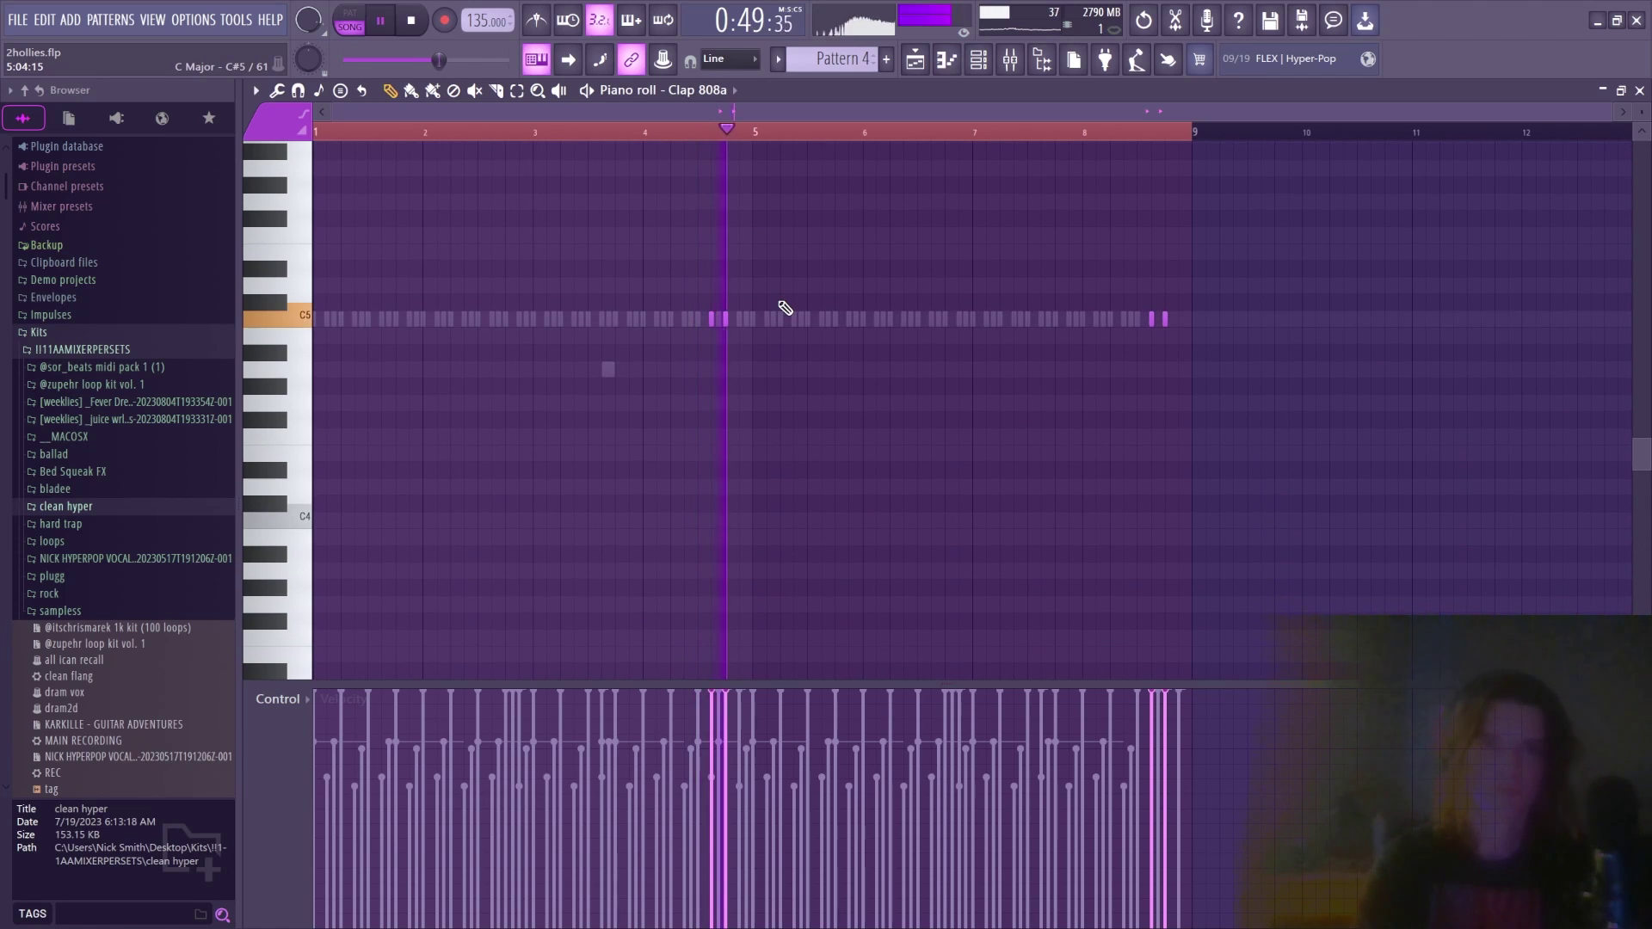
Open the 808-HiHats14 notes of Pattern 4, examine their spacing and velocities up close, and play them
{"action": "left_click", "coordinate": [979, 58]}
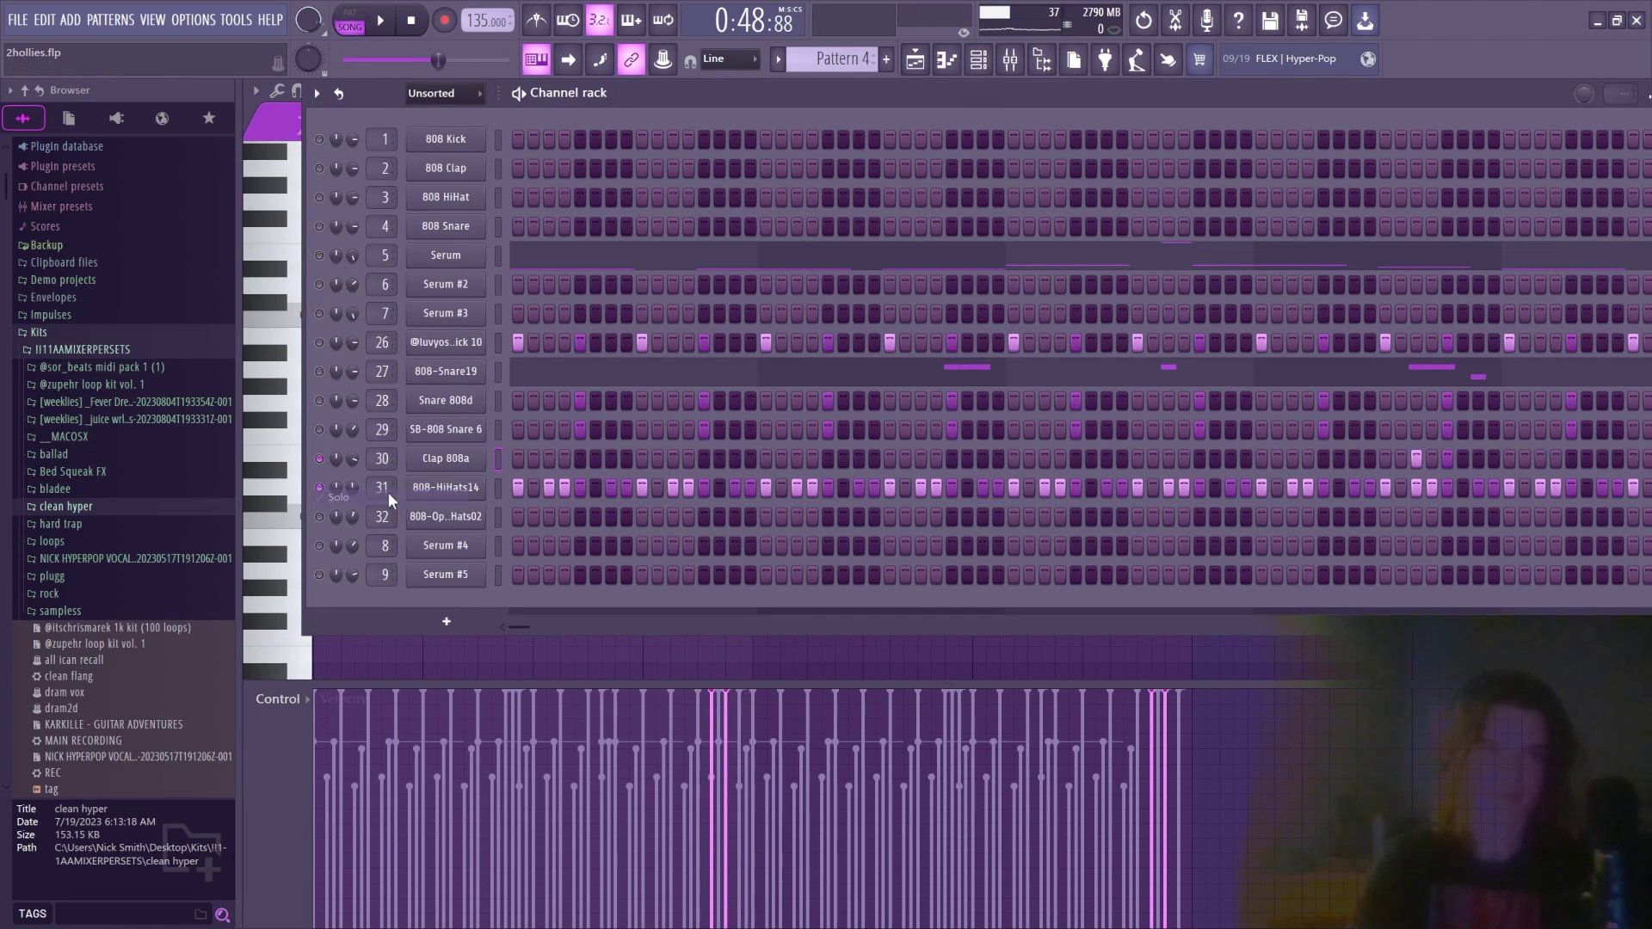
{"action": "middle_click", "coordinate": [448, 492]}
{"action": "scroll", "coordinate": [354, 124], "scroll_direction": "up", "scroll_amount": 4}
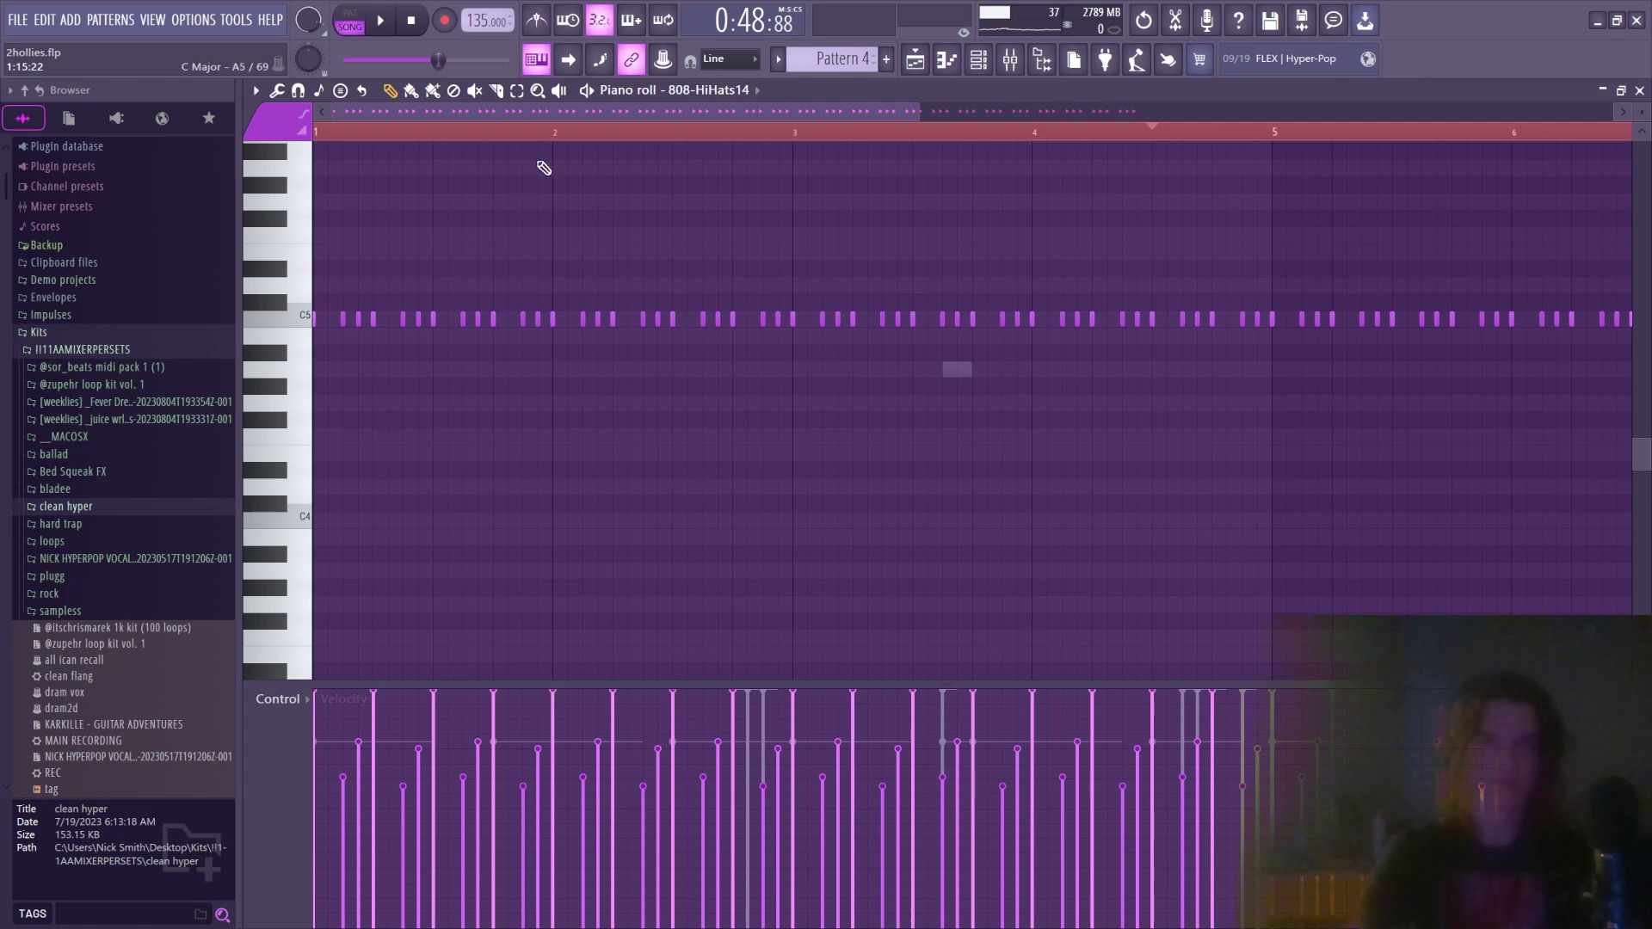
{"action": "scroll", "coordinate": [498, 137], "scroll_direction": "down", "scroll_amount": 4}
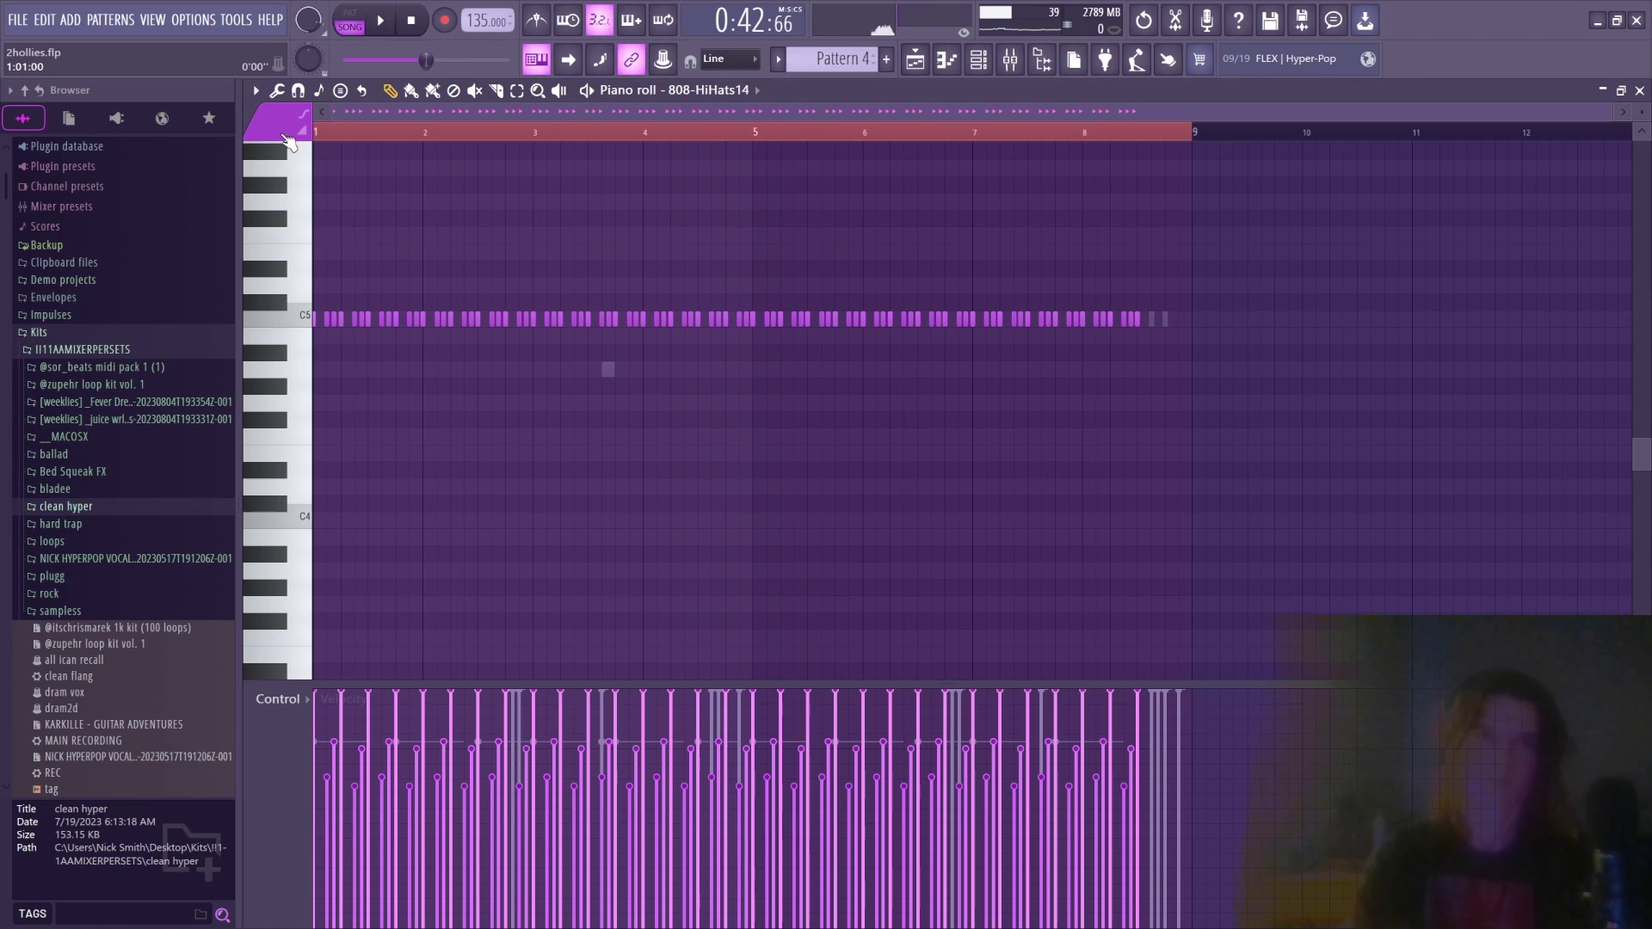
{"action": "key", "text": "space"}
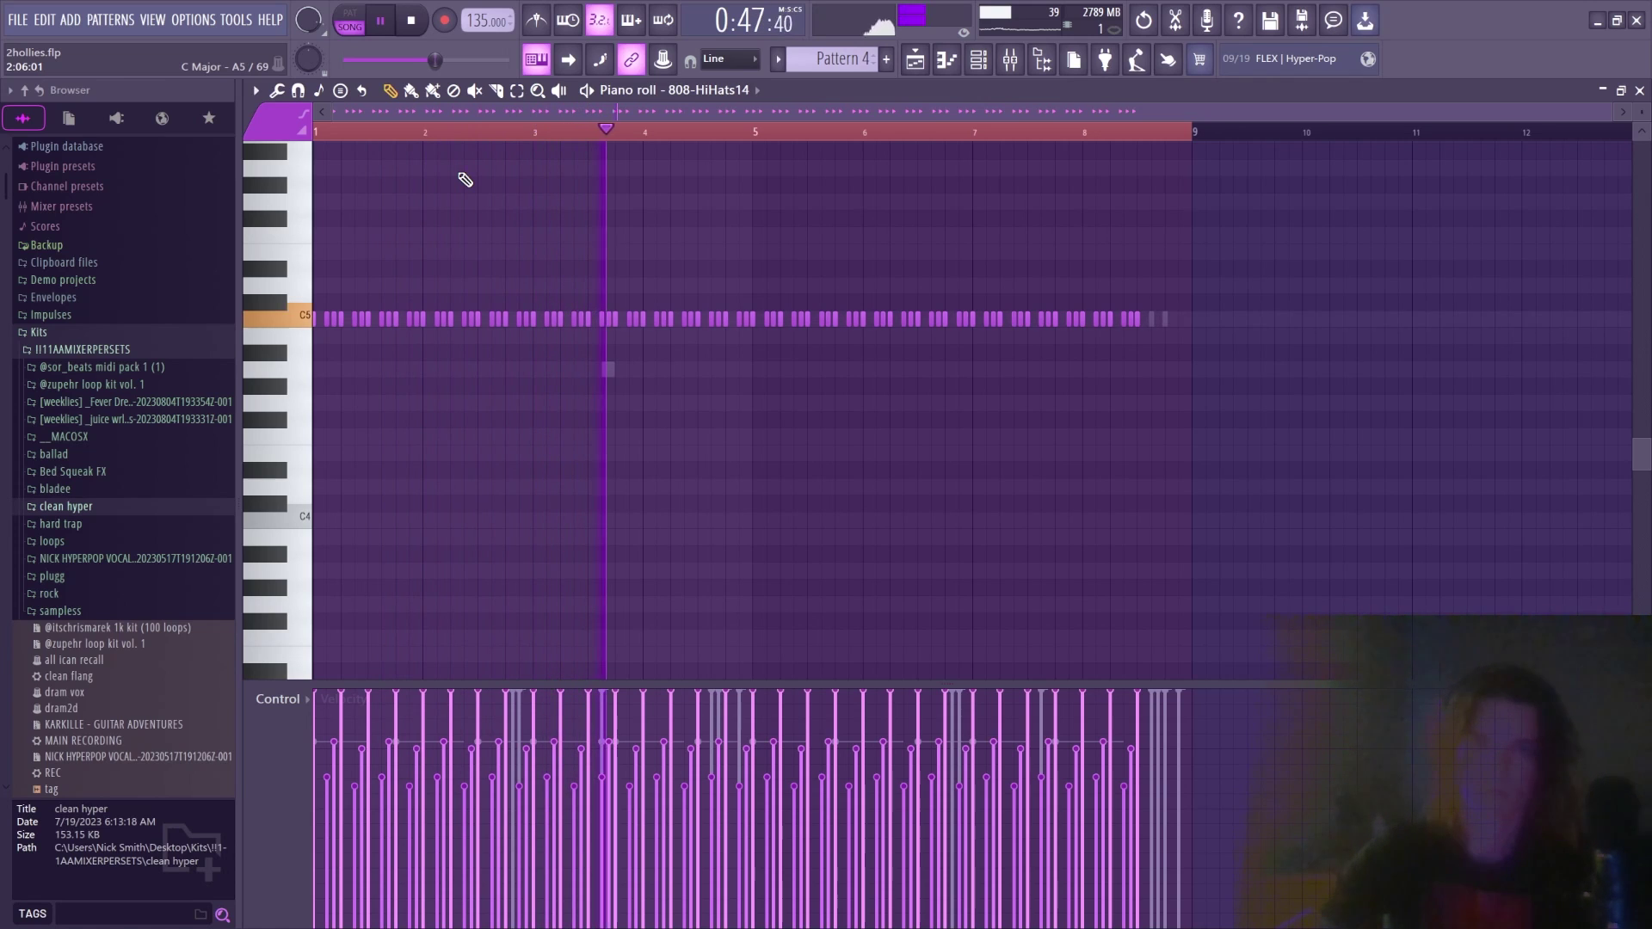
{"action": "key", "text": "space"}
Listen to all drum channels of Pattern 4 together in the channel rack, and stop playback
{"action": "key", "text": "F6"}
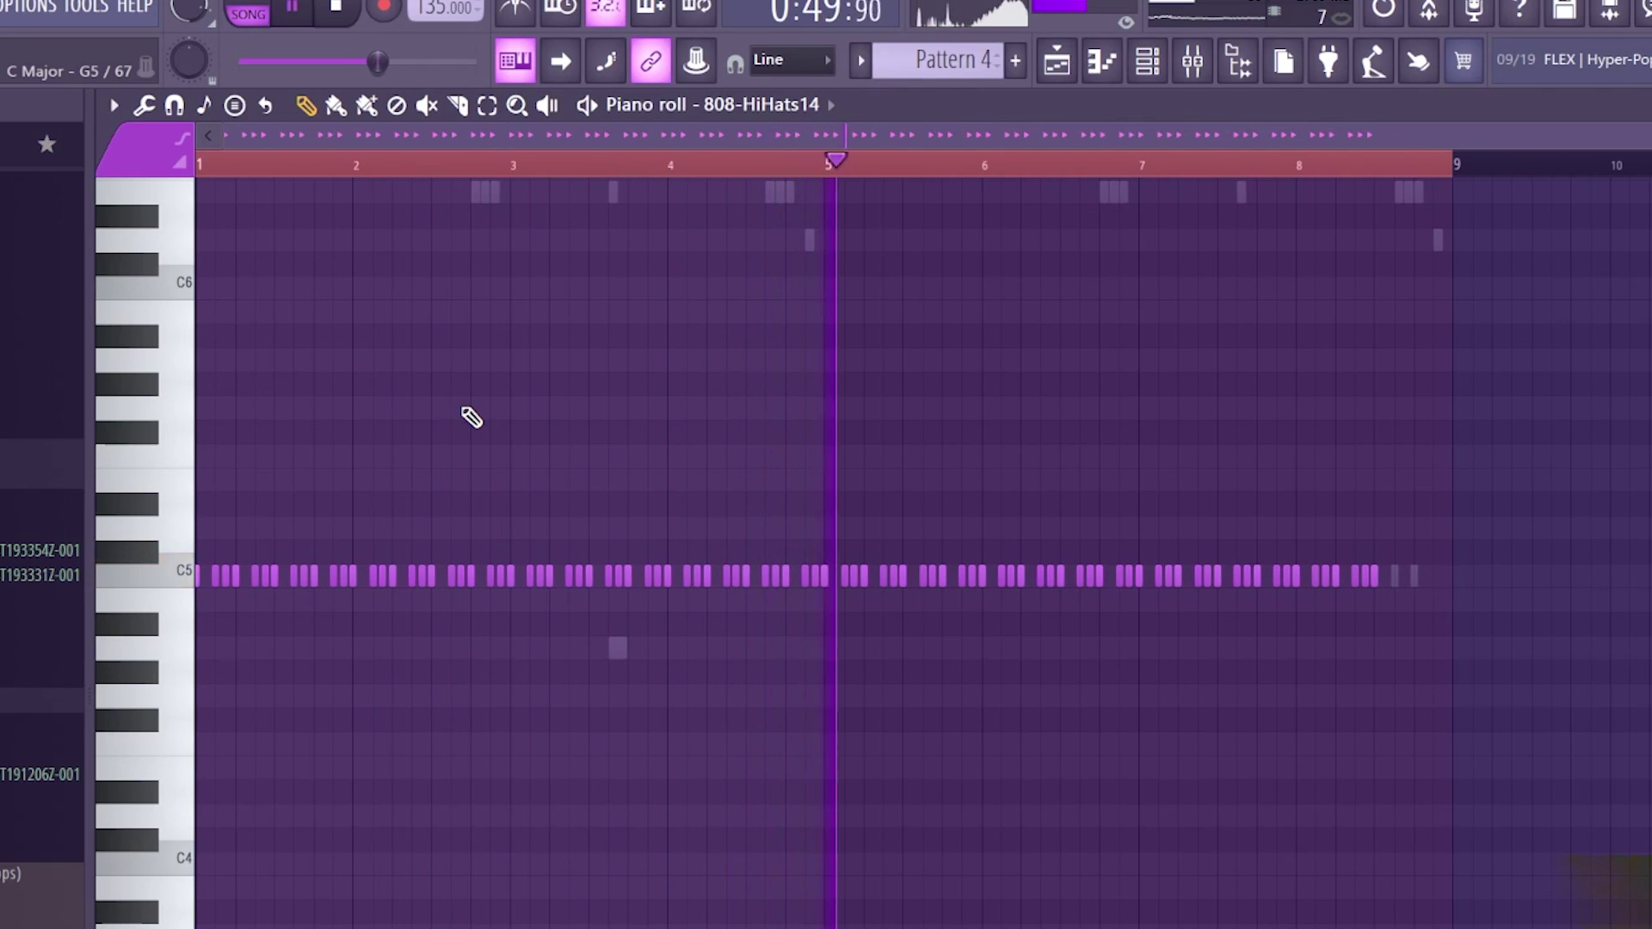
{"action": "left_click", "coordinate": [1147, 60]}
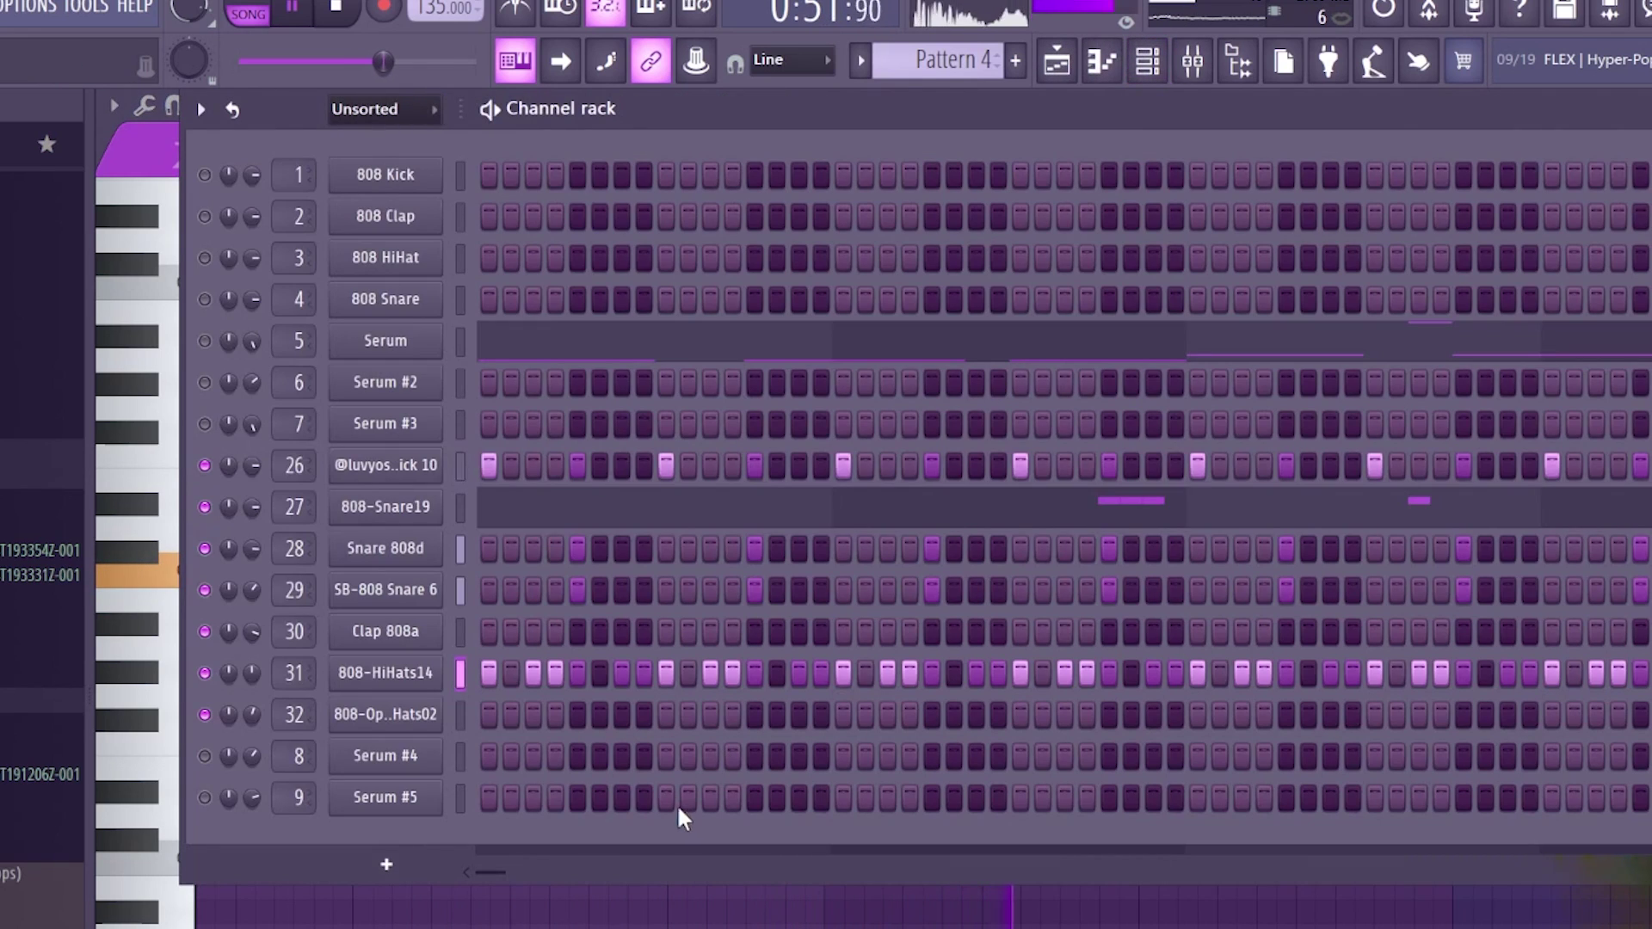
{"action": "key", "text": "space"}
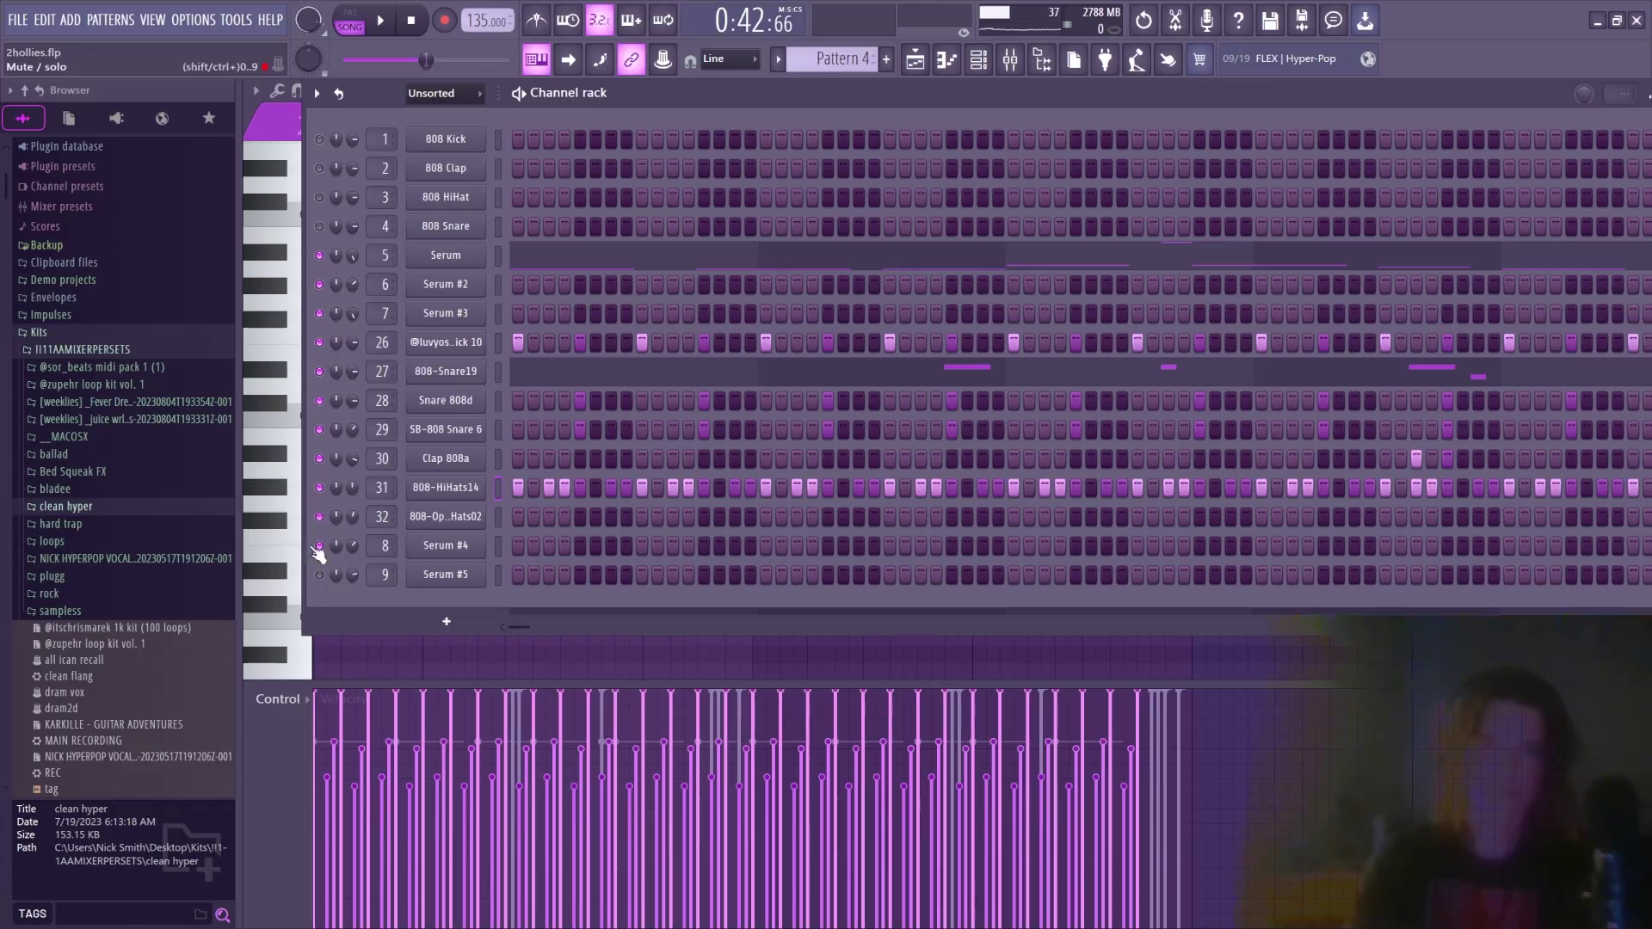
Toggle solo on the Serum channel and open its Pattern 4 notes in the piano roll
{"action": "right_click", "coordinate": [320, 259]}
{"action": "left_click", "coordinate": [337, 268]}
{"action": "right_click", "coordinate": [317, 258]}
{"action": "left_click", "coordinate": [337, 269]}
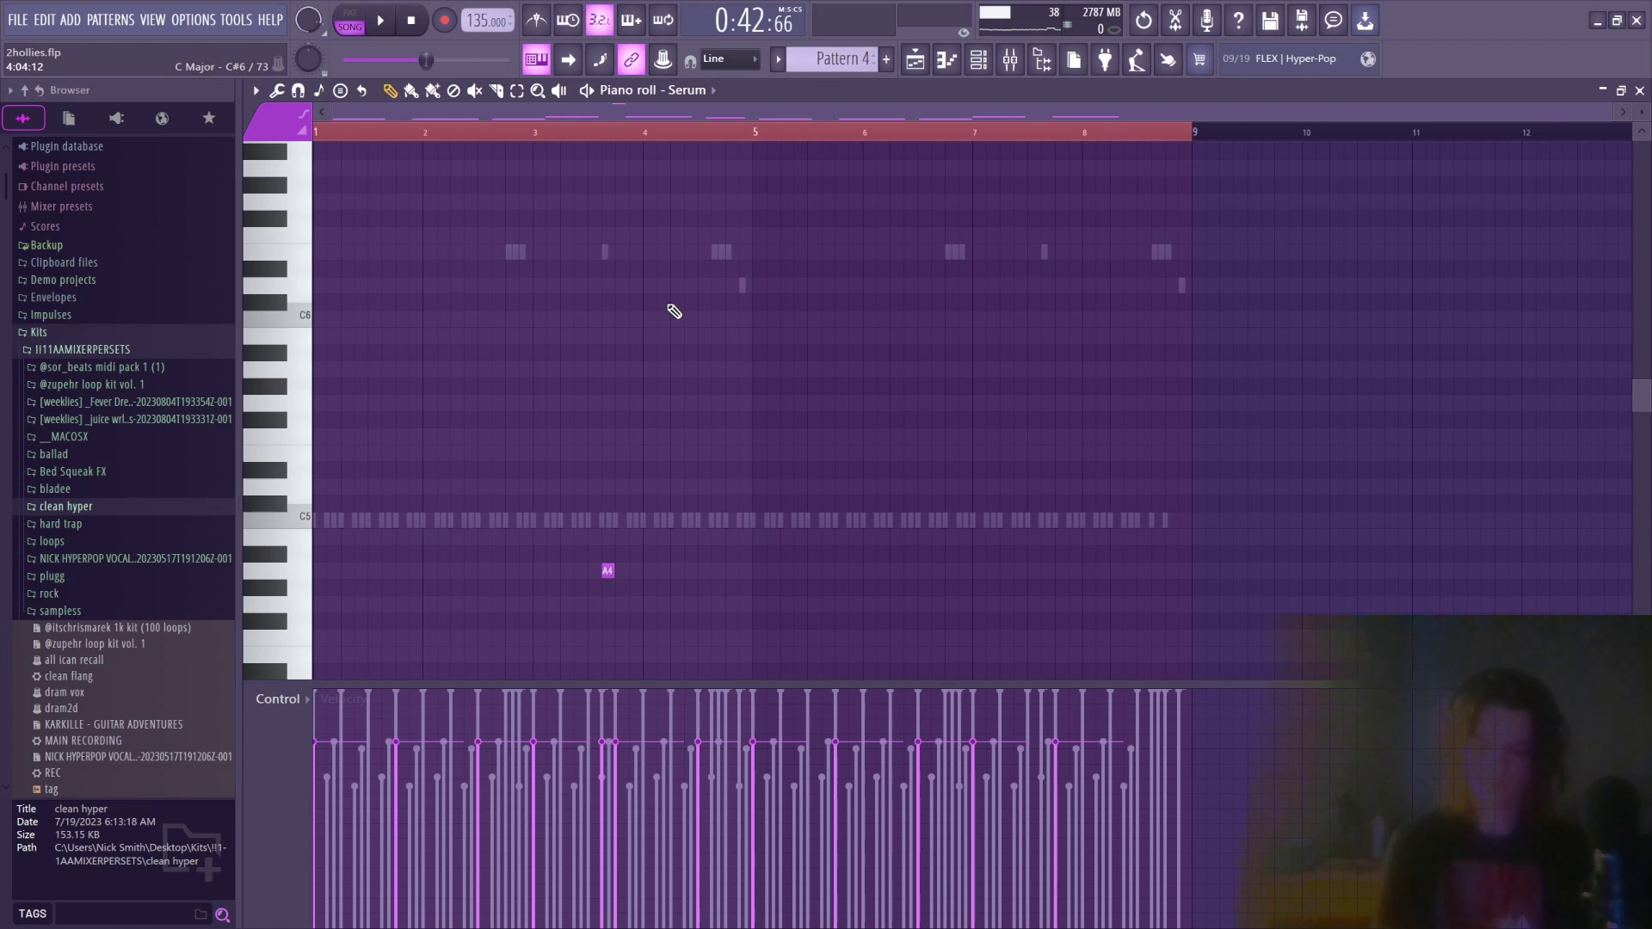
Return to the playlist and move the playback position to bar 33, where the Pattern 6 clip starts
{"action": "key", "text": "F5"}
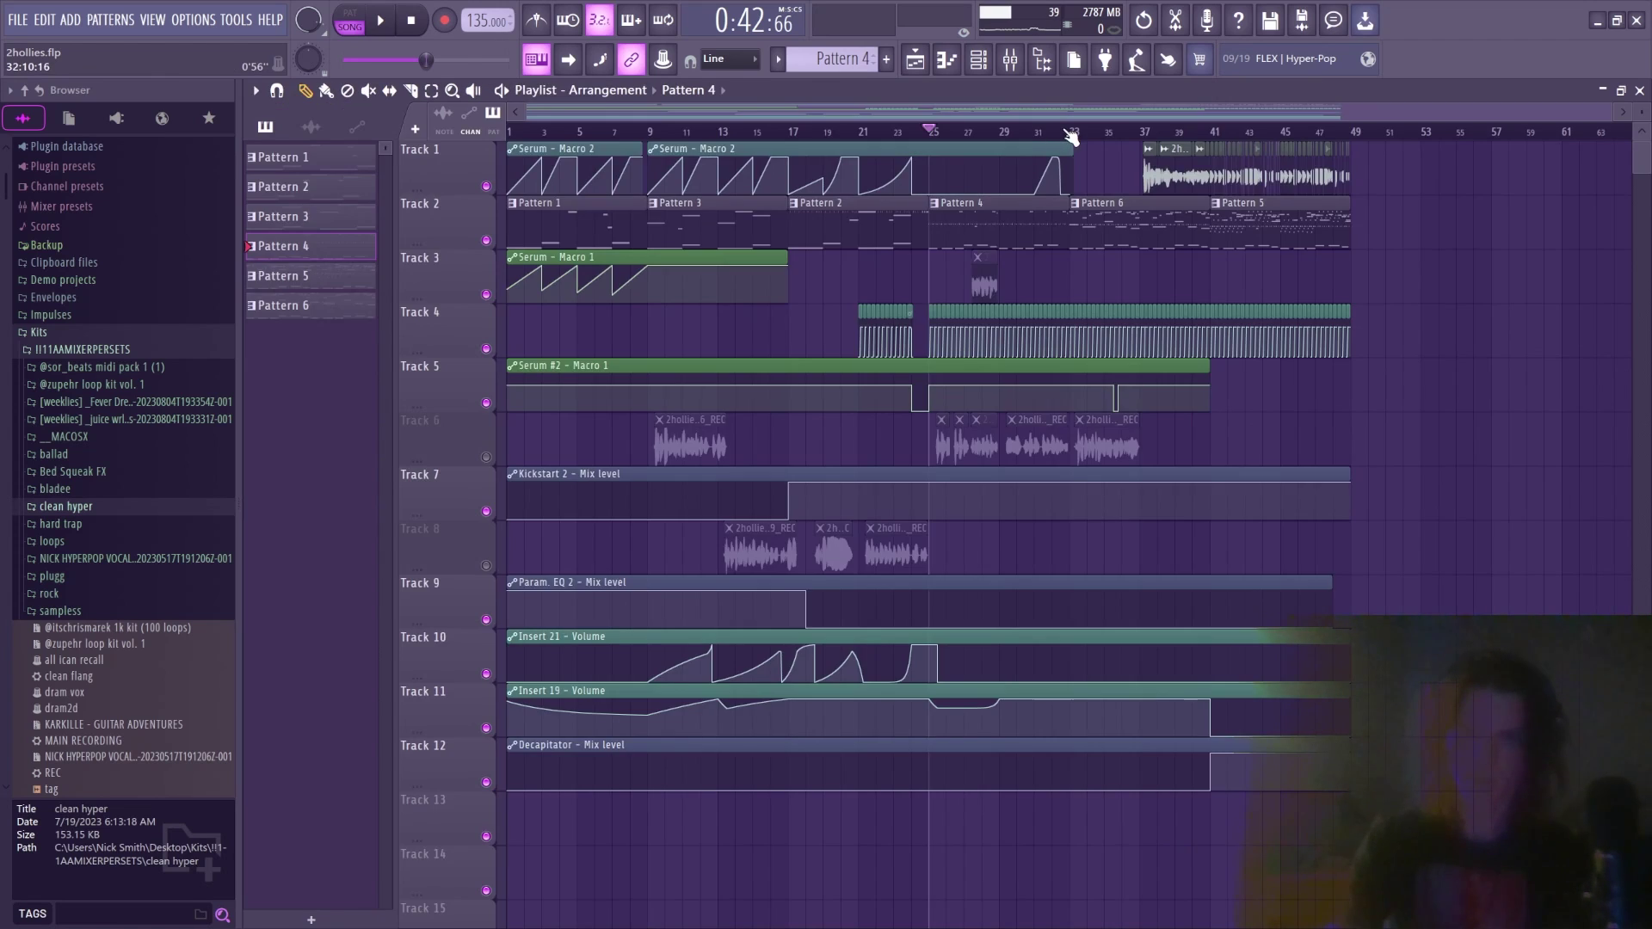
{"action": "scroll", "coordinate": [1070, 137], "scroll_direction": "up", "scroll_amount": 3}
{"action": "scroll", "coordinate": [1072, 138], "scroll_direction": "down", "scroll_amount": 3}
{"action": "left_click", "coordinate": [1076, 135]}
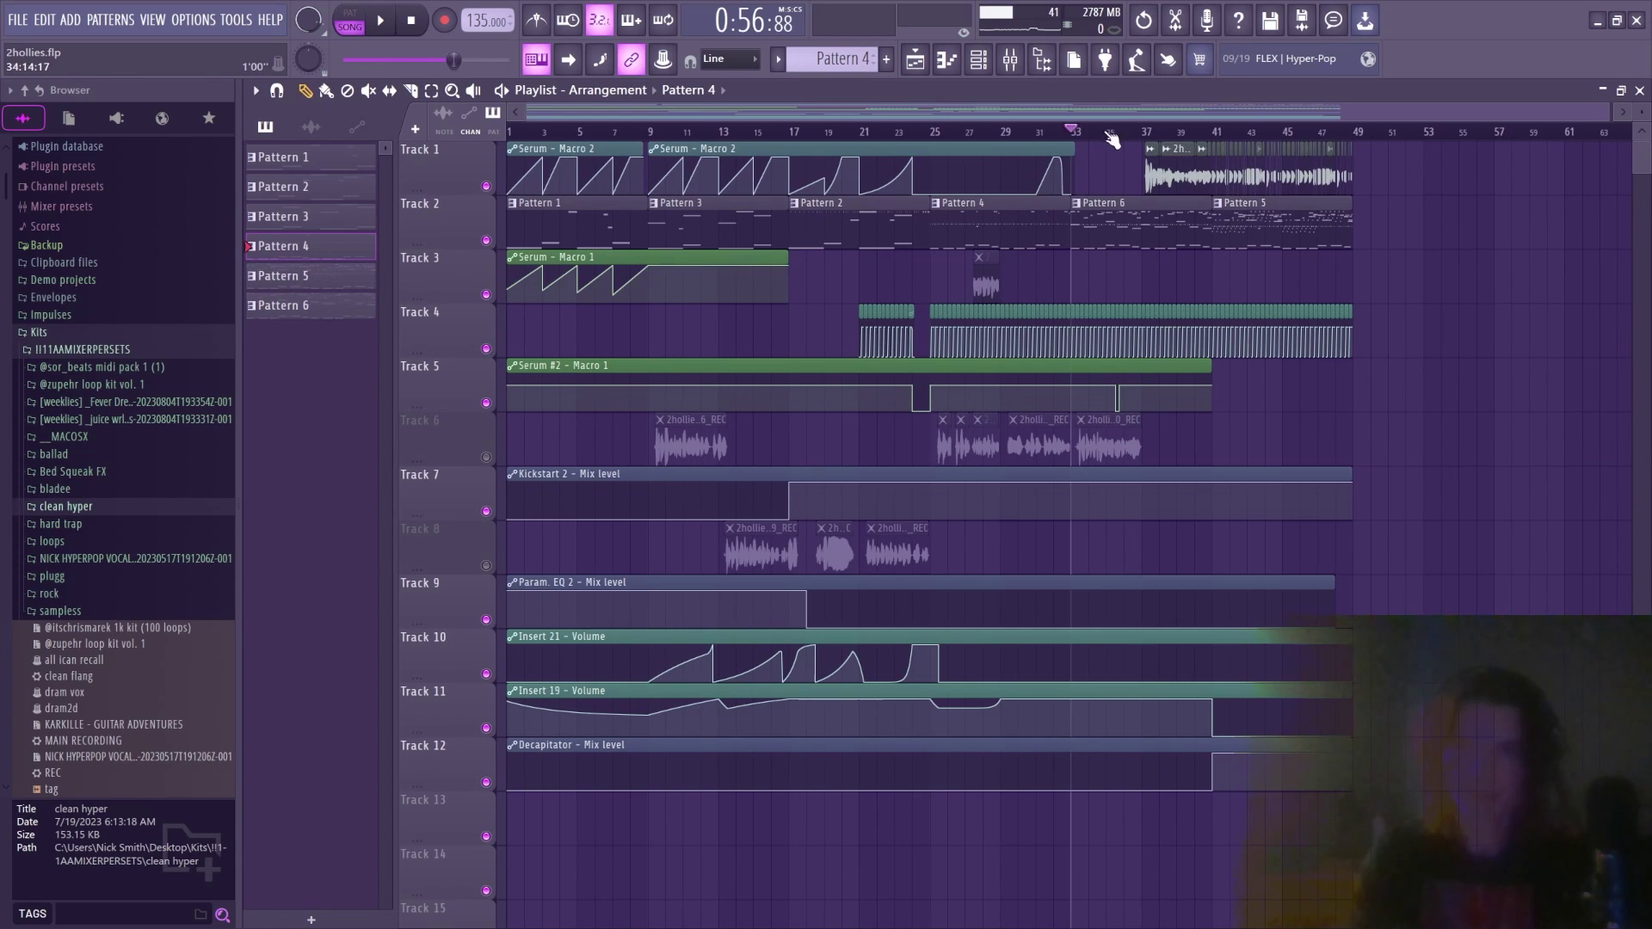
Open the Pattern 6 clip, solo the Serum #2 channel and show its notes in the piano roll
{"action": "double_click", "coordinate": [1100, 228]}
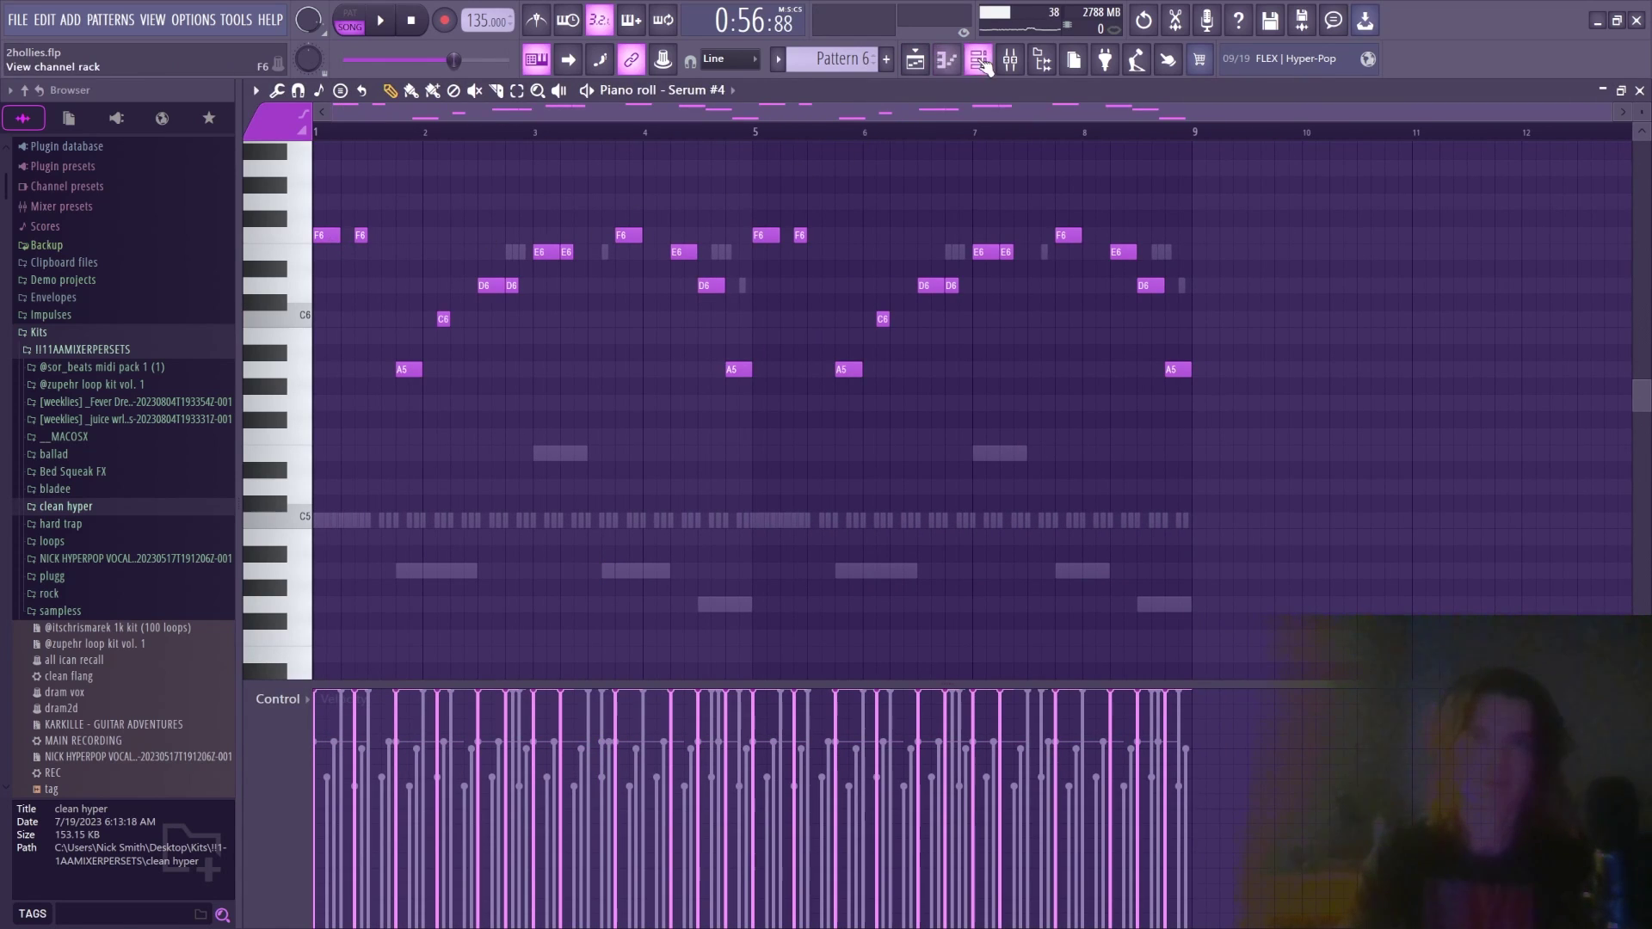
{"action": "left_click", "coordinate": [984, 64]}
{"action": "right_click", "coordinate": [318, 288]}
{"action": "left_click", "coordinate": [349, 298]}
{"action": "left_click", "coordinate": [514, 286]}
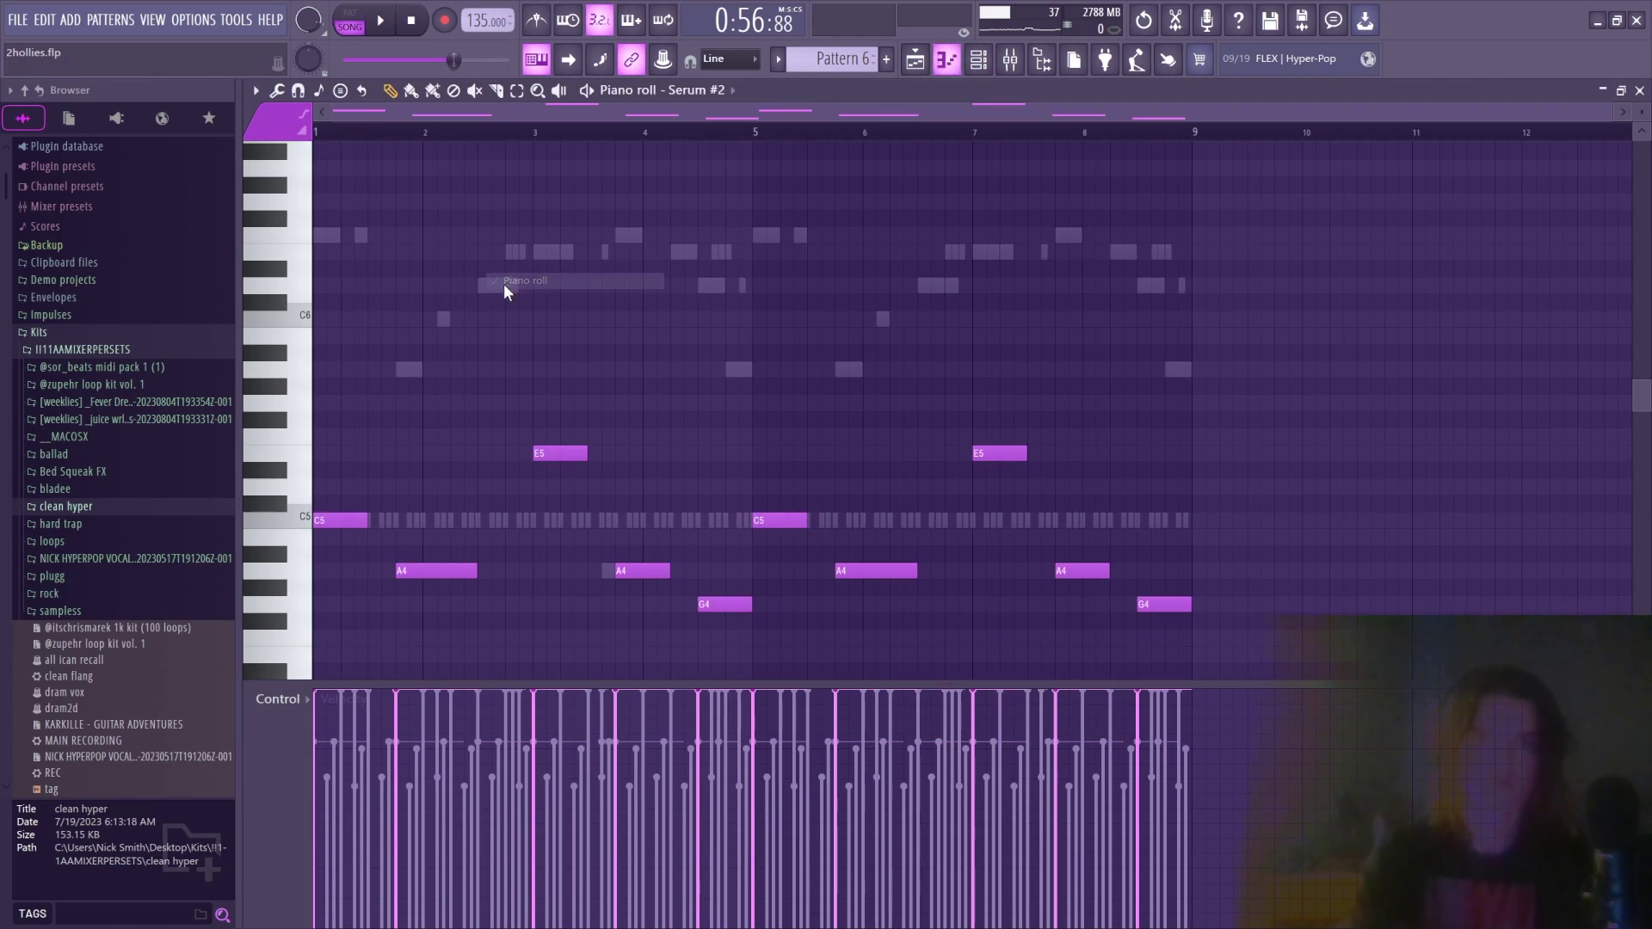
Mute the remaining channels around Serum #2 in the channel rack and listen to its Pattern 6 notes from the piano roll
{"action": "left_click", "coordinate": [986, 69]}
{"action": "right_click", "coordinate": [320, 285]}
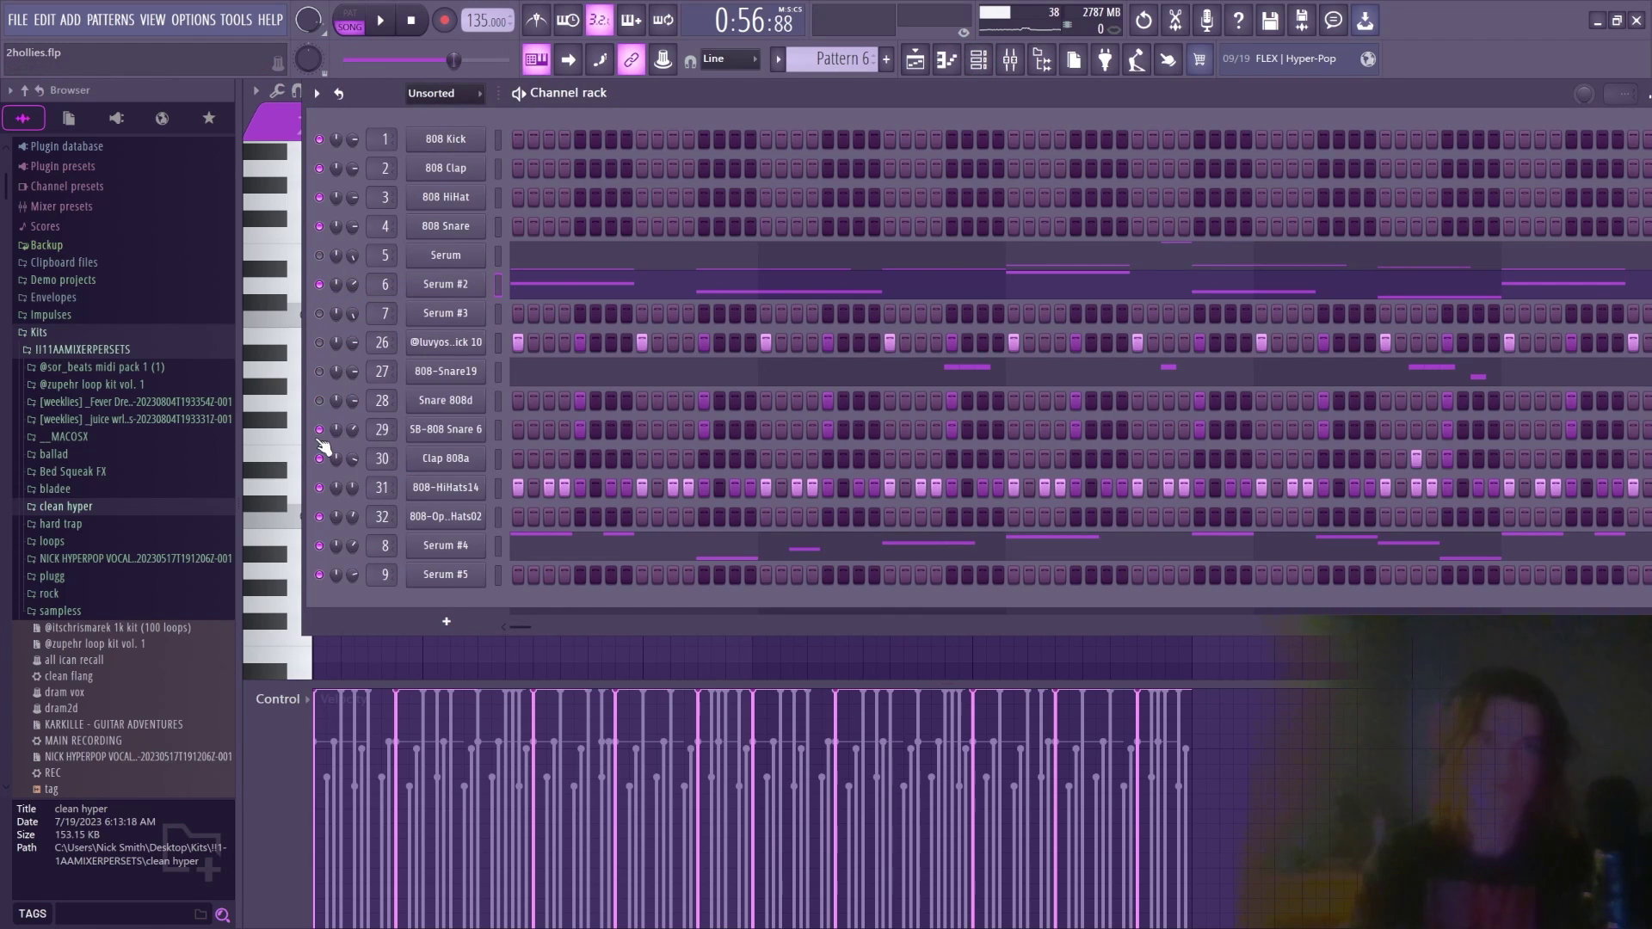
{"action": "right_click", "coordinate": [428, 297]}
{"action": "left_click", "coordinate": [508, 279]}
{"action": "key", "text": "space"}
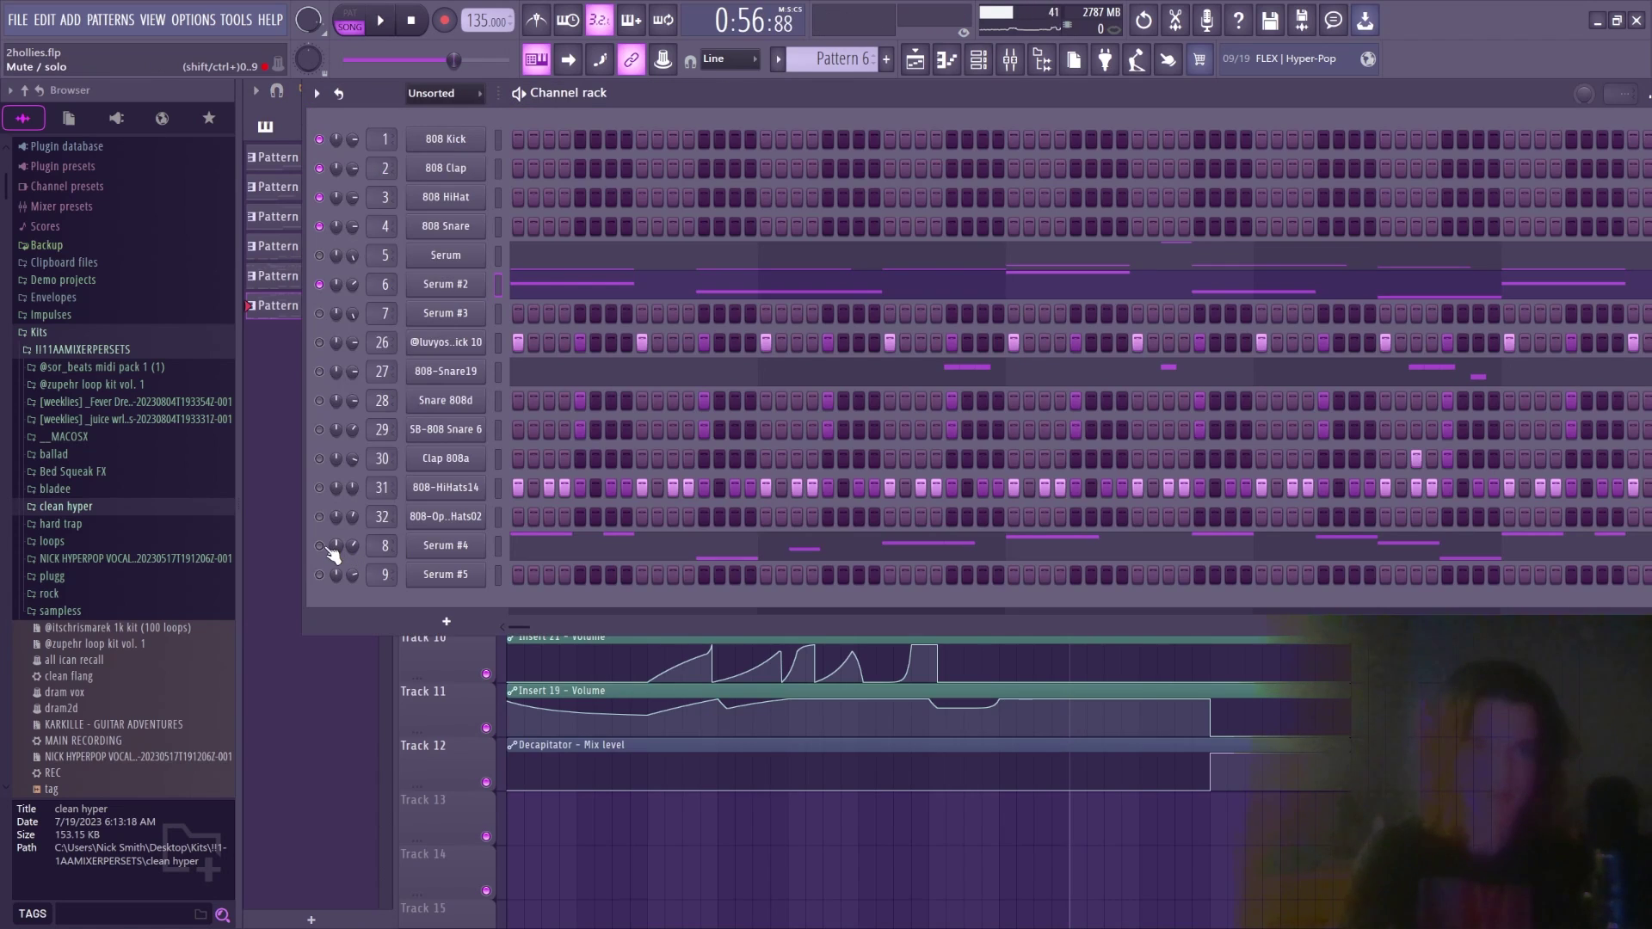
Open the Serum #4 synth, demonstrate the wavetable position control of oscillator A, and close the plugin
{"action": "right_click", "coordinate": [449, 547]}
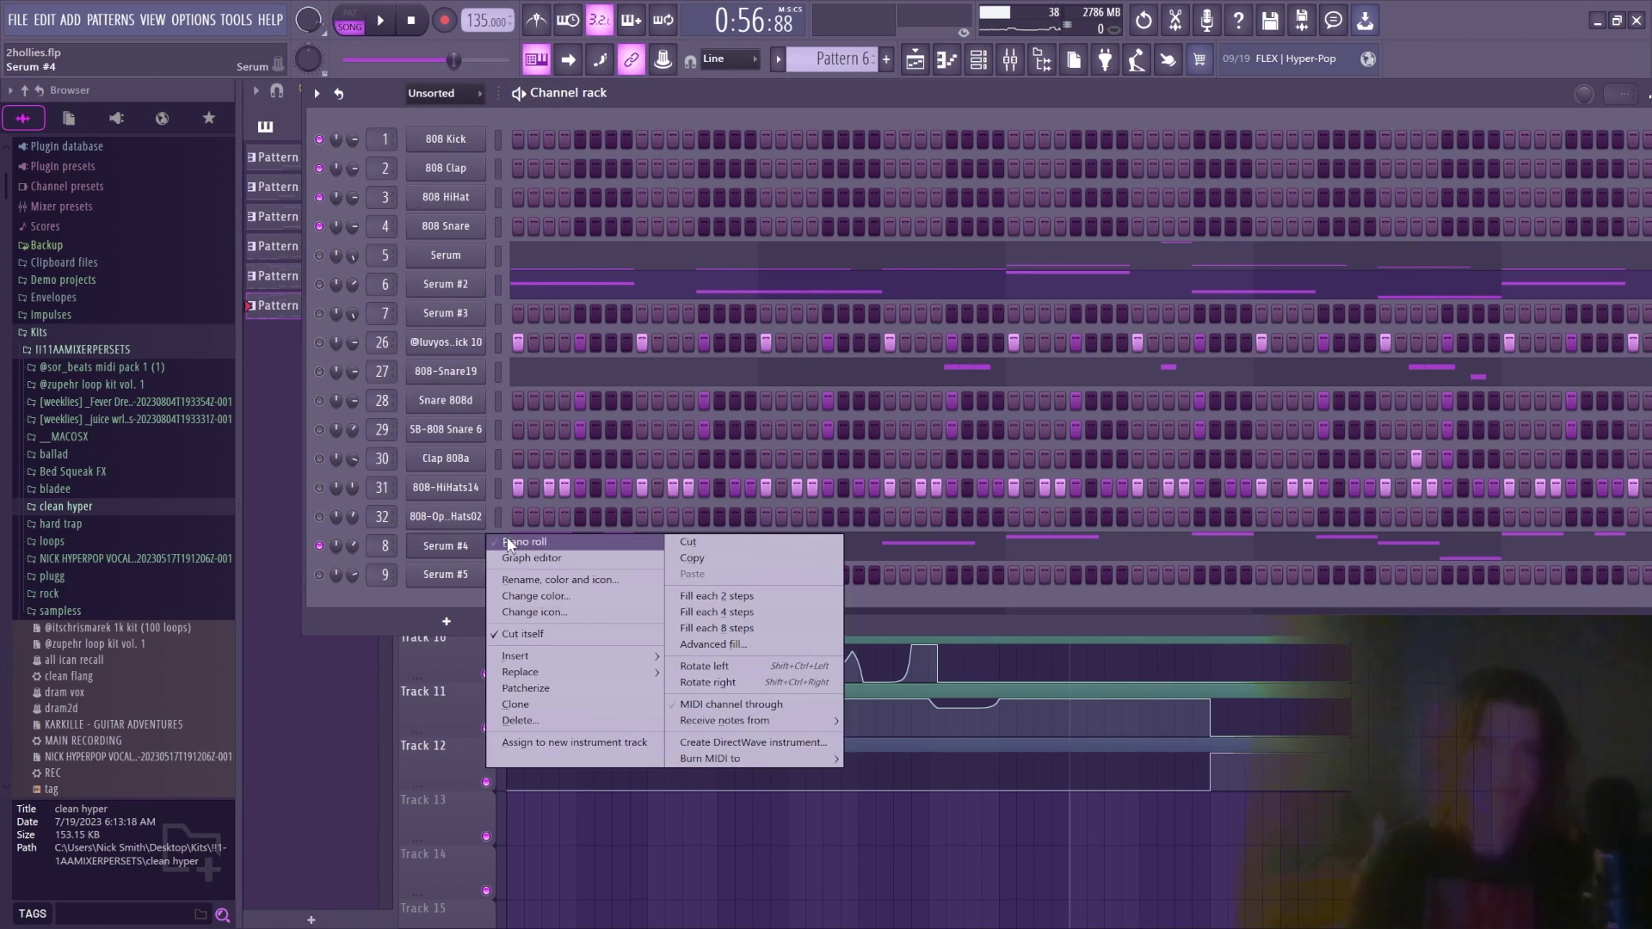
{"action": "left_click", "coordinate": [448, 551]}
{"action": "left_click", "coordinate": [448, 551]}
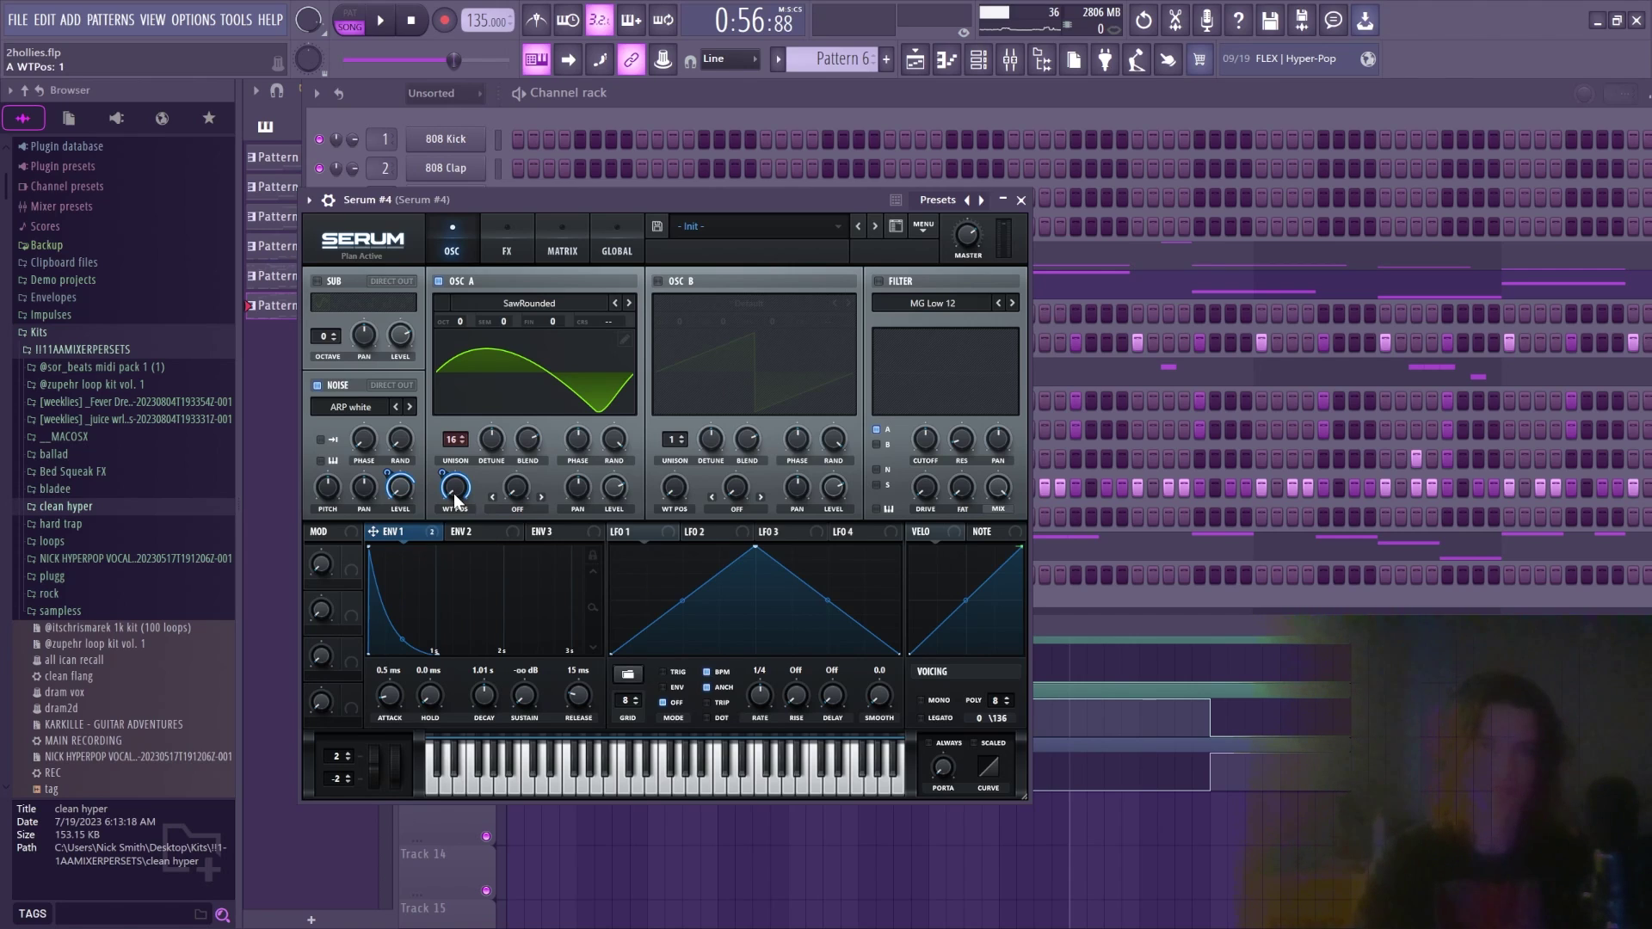
{"action": "left_click_drag", "start_coordinate": [453, 493], "coordinate": [452, 549]}
{"action": "left_click", "coordinate": [1021, 201]}
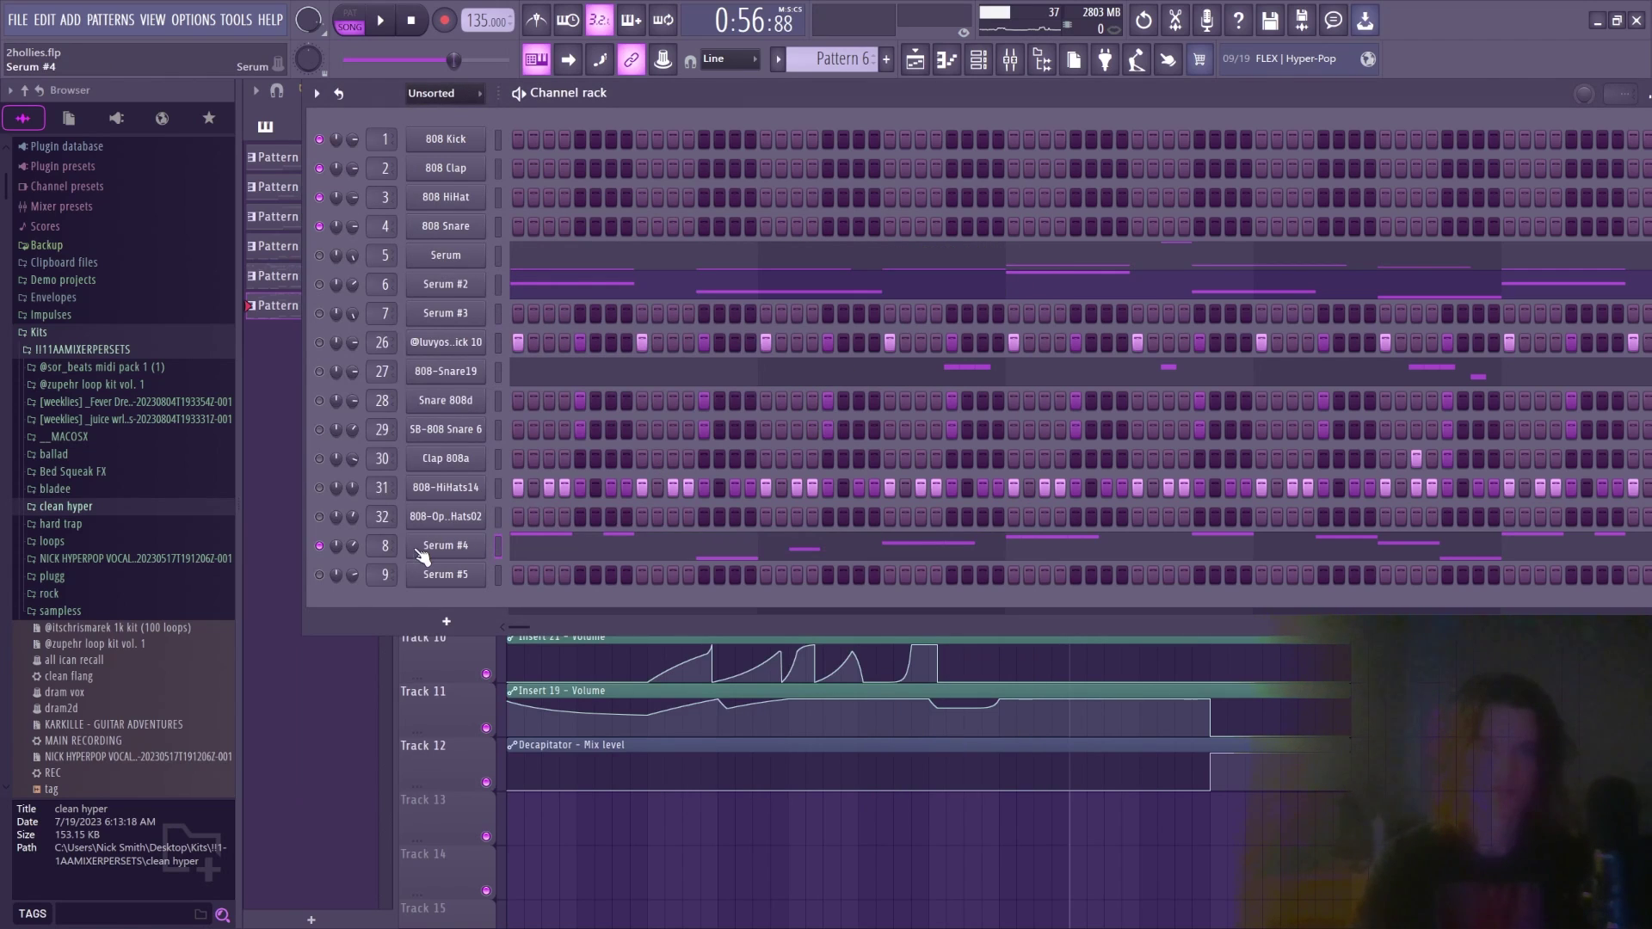
Show the Serum #4 notes of Pattern 6 in the piano roll and listen to them, stopping playback at the end
{"action": "right_click", "coordinate": [473, 542]}
{"action": "left_click", "coordinate": [525, 542]}
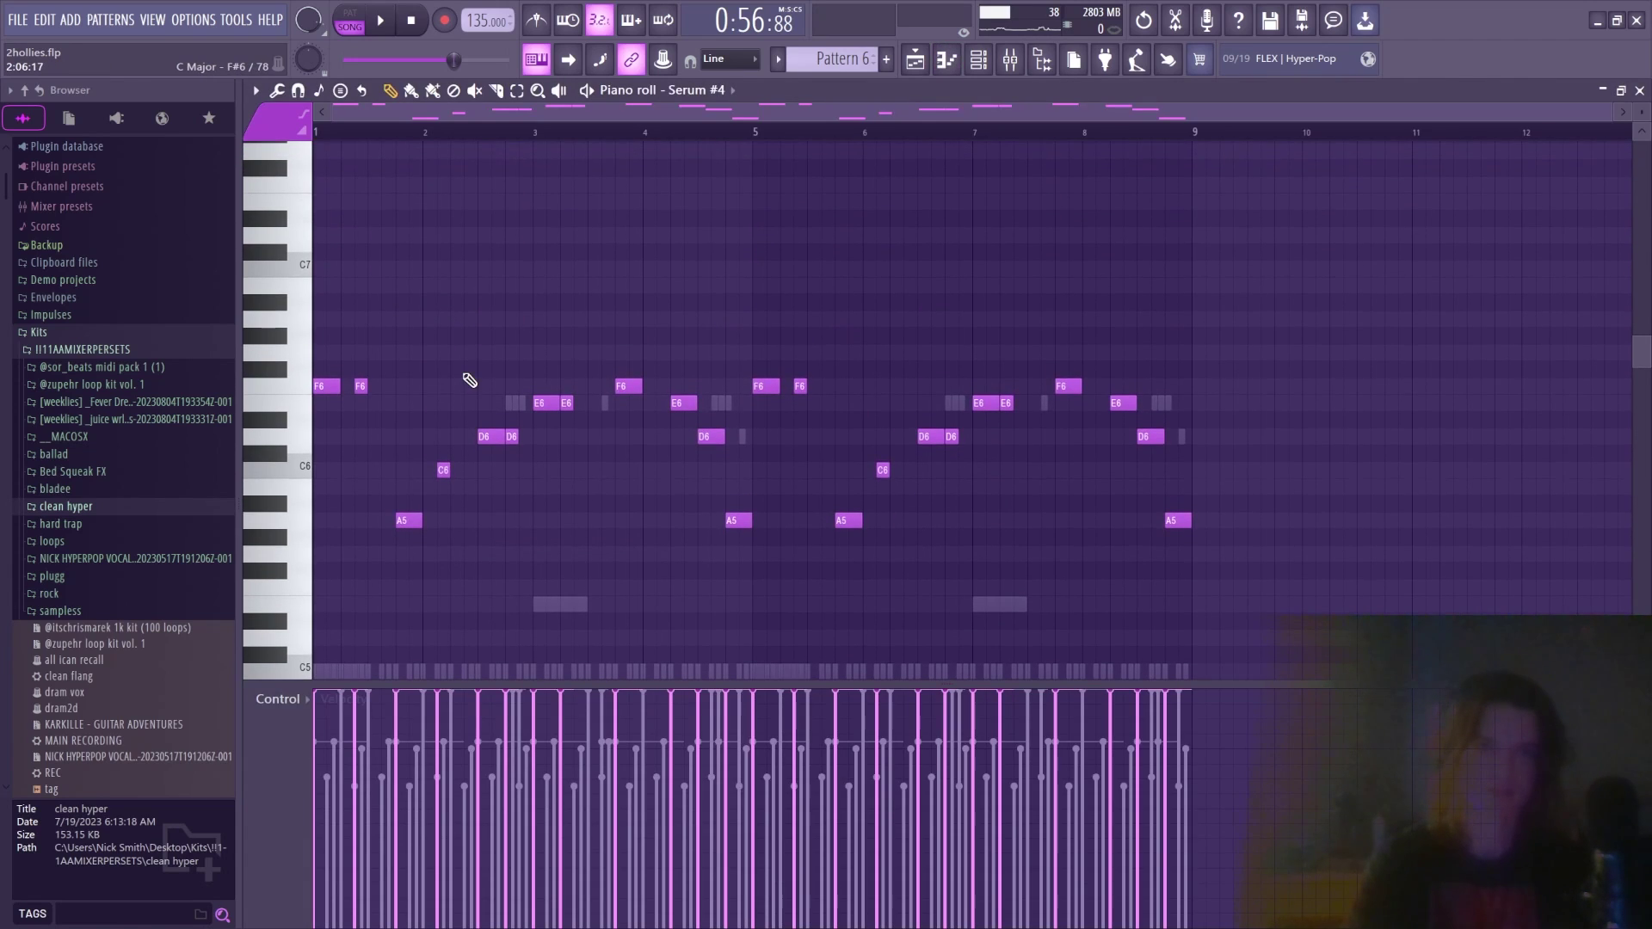
{"action": "key", "text": "space"}
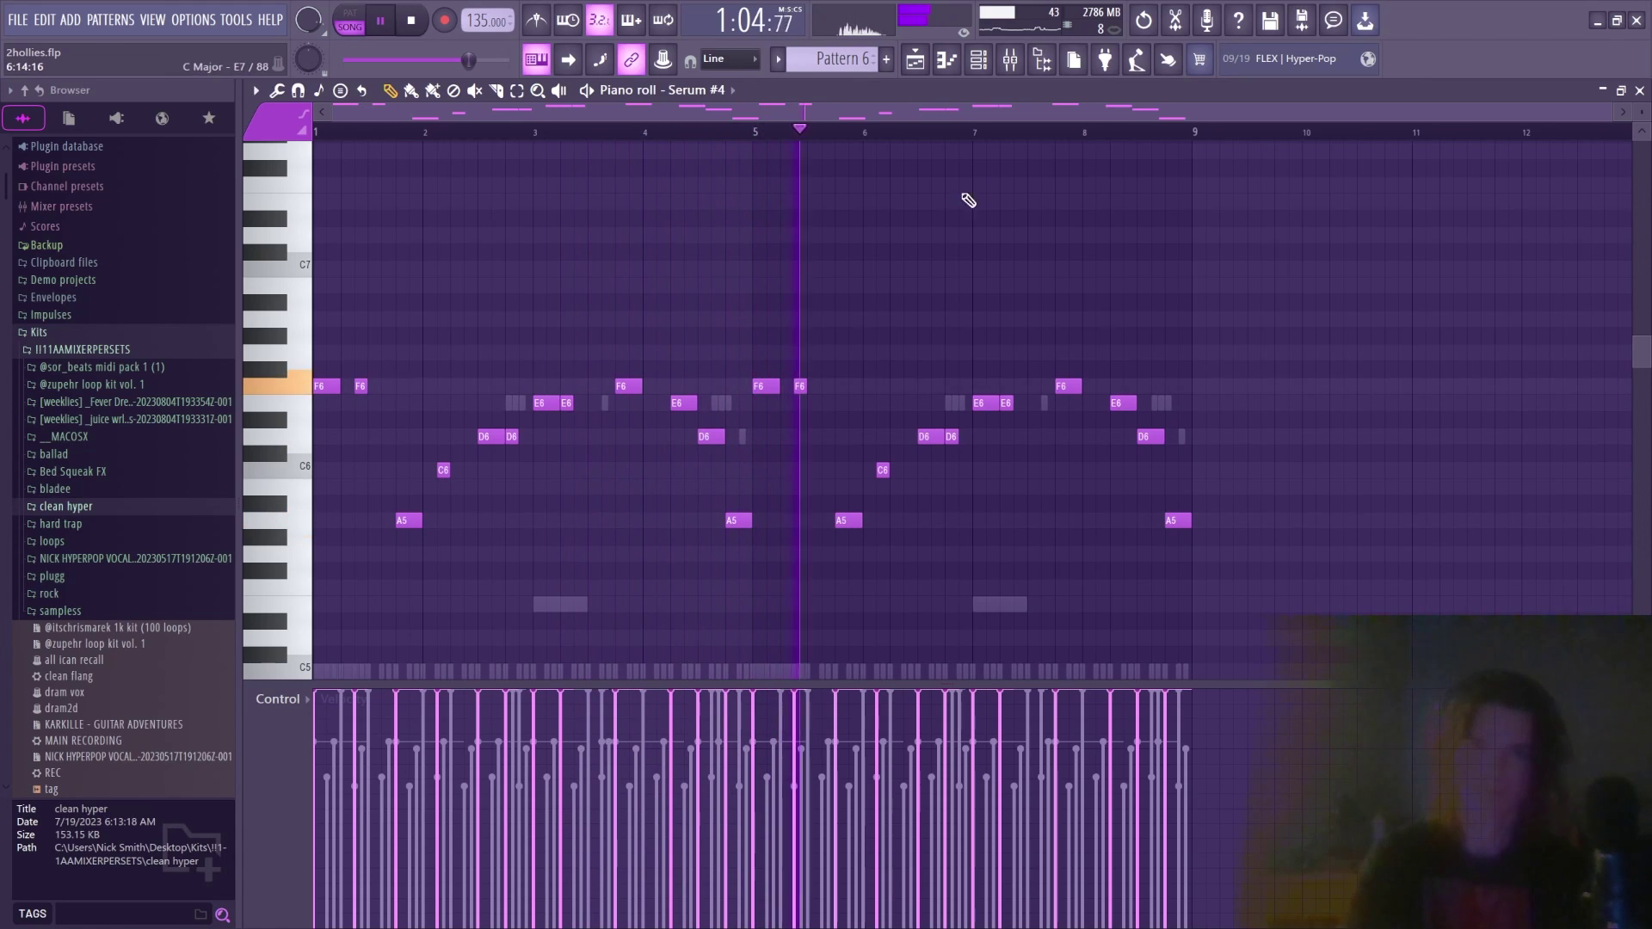
{"action": "key", "text": "space"}
Solo the Serum #4 channel in the channel rack, and switch its solo off again
{"action": "left_click", "coordinate": [979, 61]}
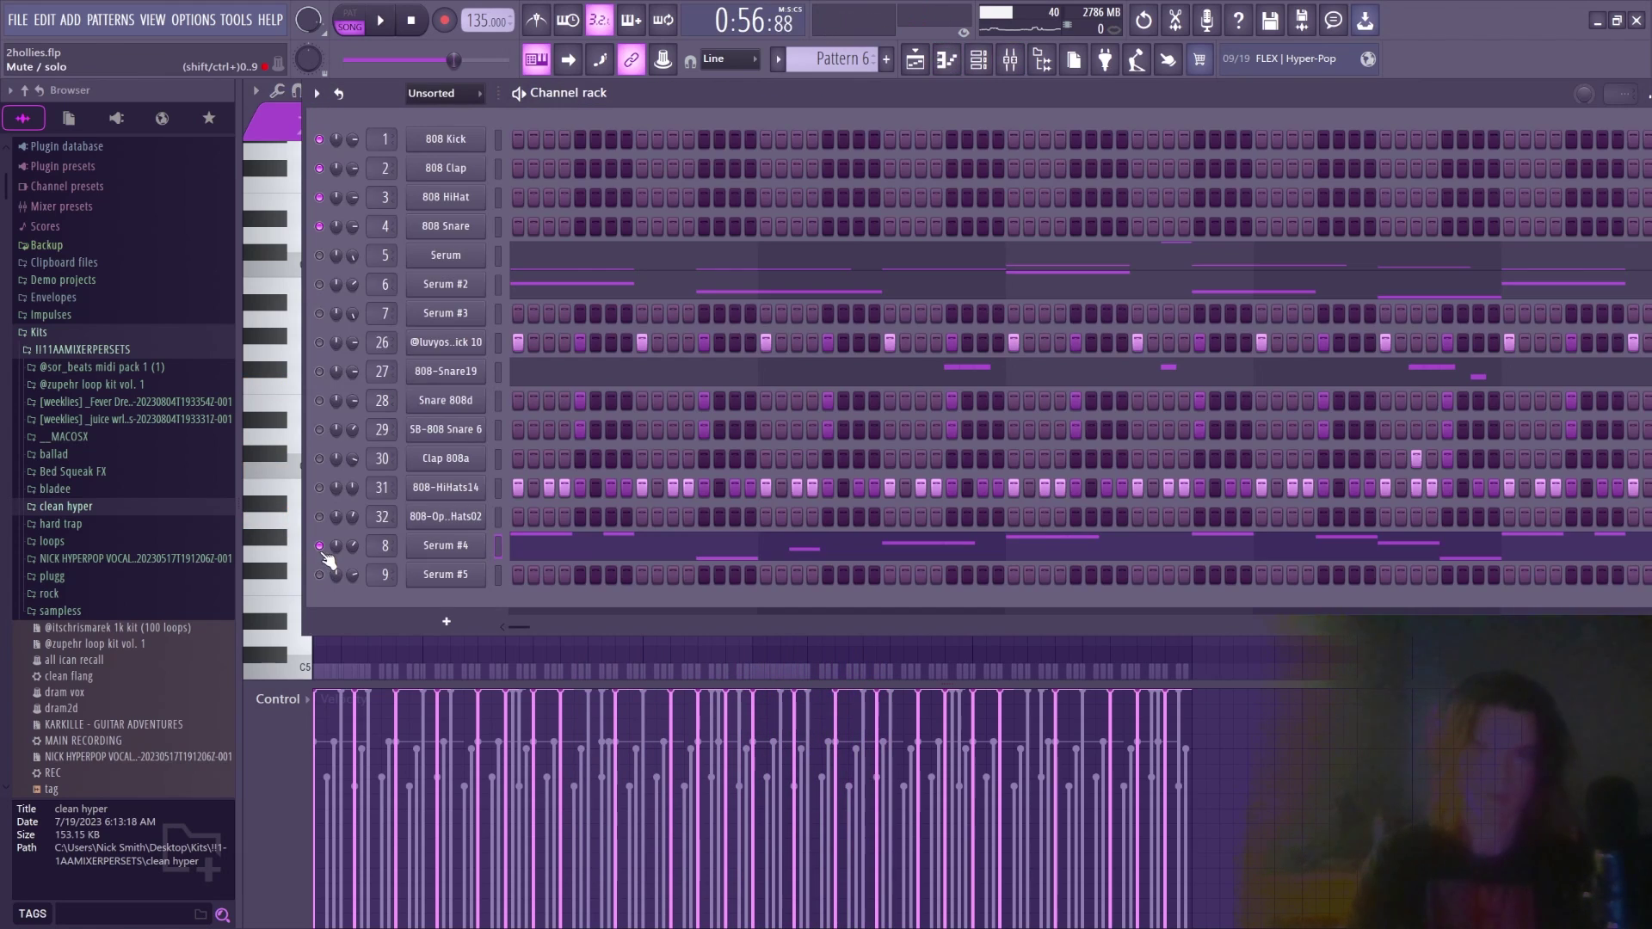
{"action": "right_click", "coordinate": [325, 550]}
{"action": "left_click", "coordinate": [365, 557]}
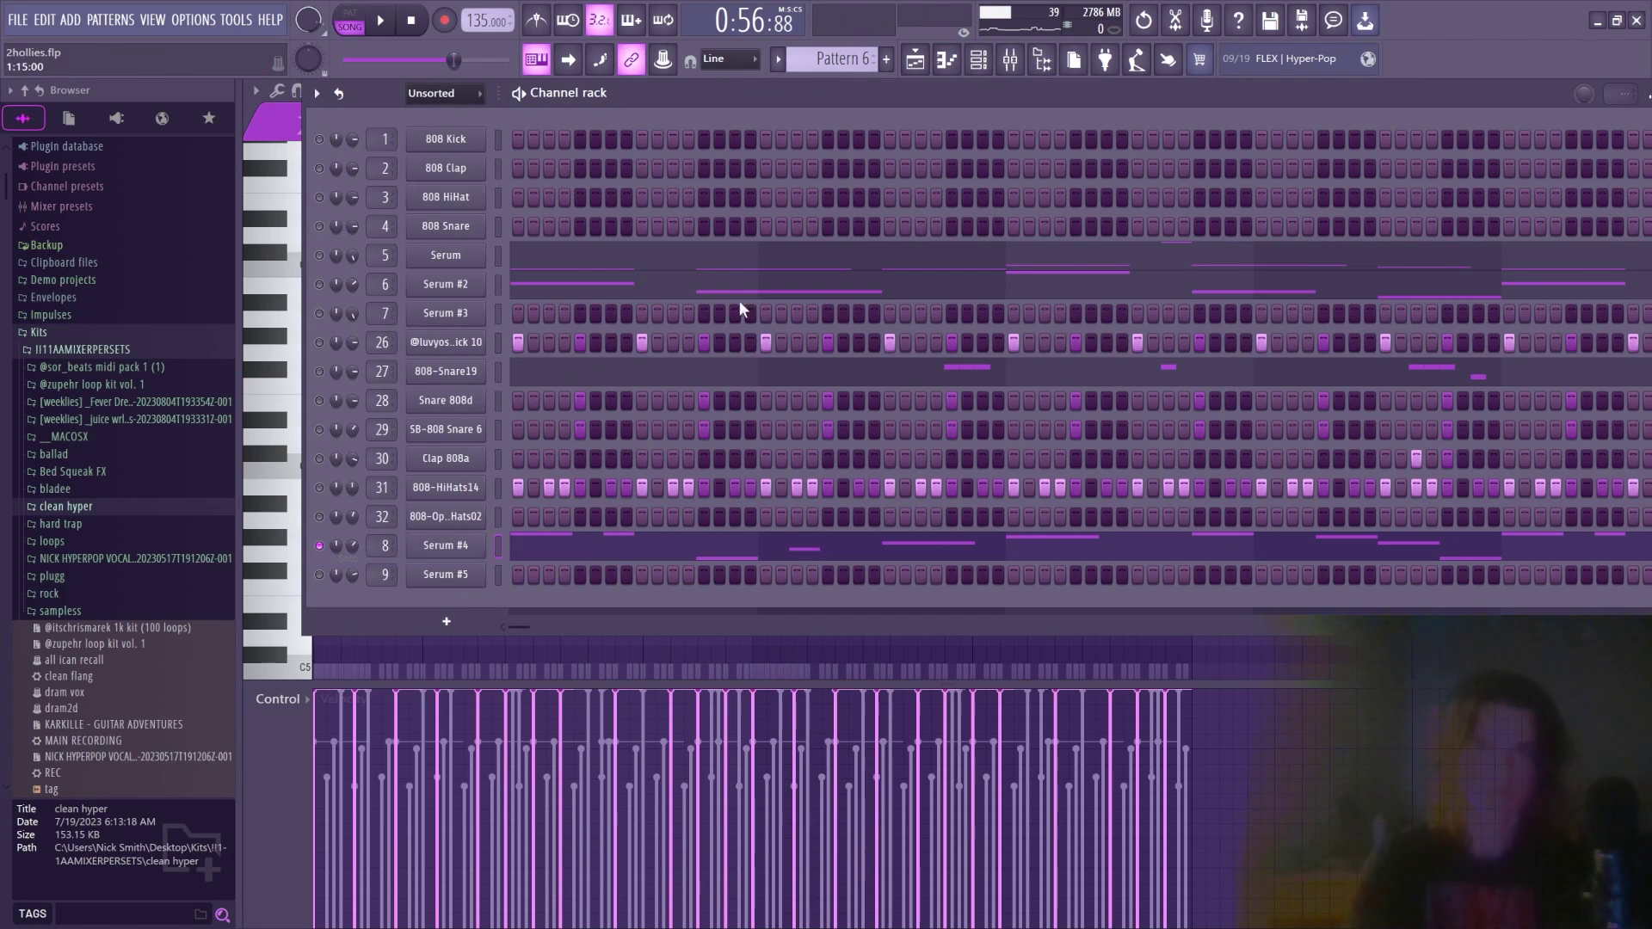
{"action": "right_click", "coordinate": [317, 544]}
{"action": "left_click", "coordinate": [354, 553]}
Return to the playlist and listen to the full arrangement of the Pattern 6 section from bar 33
{"action": "left_click", "coordinate": [916, 61]}
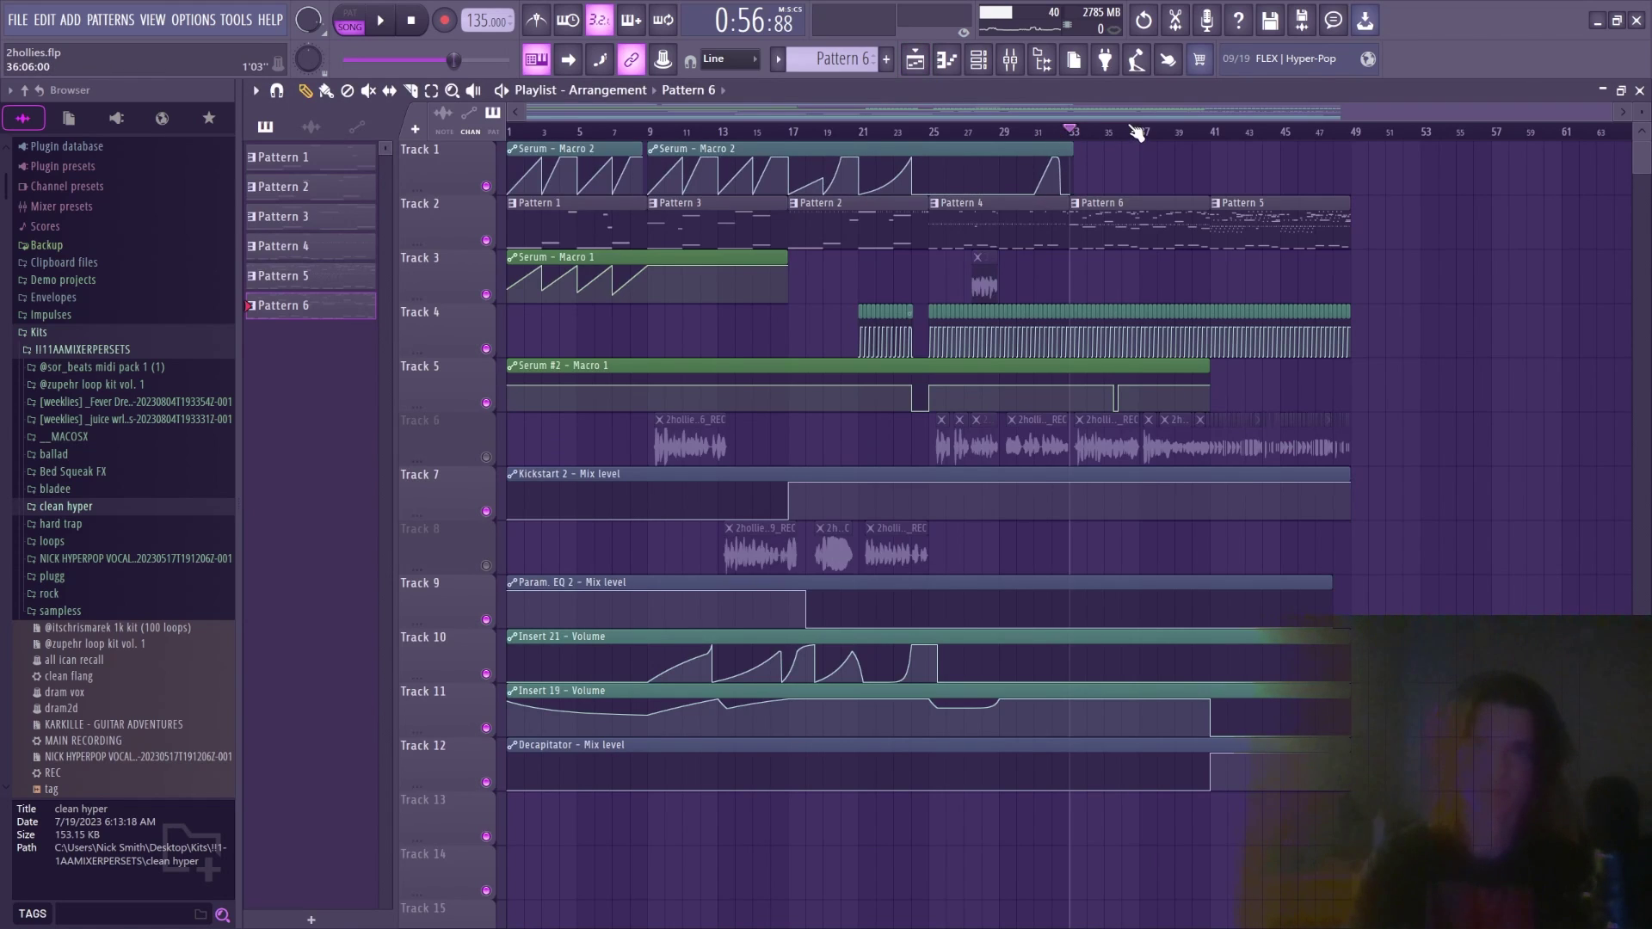
{"action": "scroll", "coordinate": [1138, 134], "scroll_direction": "up", "scroll_amount": 3}
{"action": "scroll", "coordinate": [1117, 129], "scroll_direction": "up", "scroll_amount": 2}
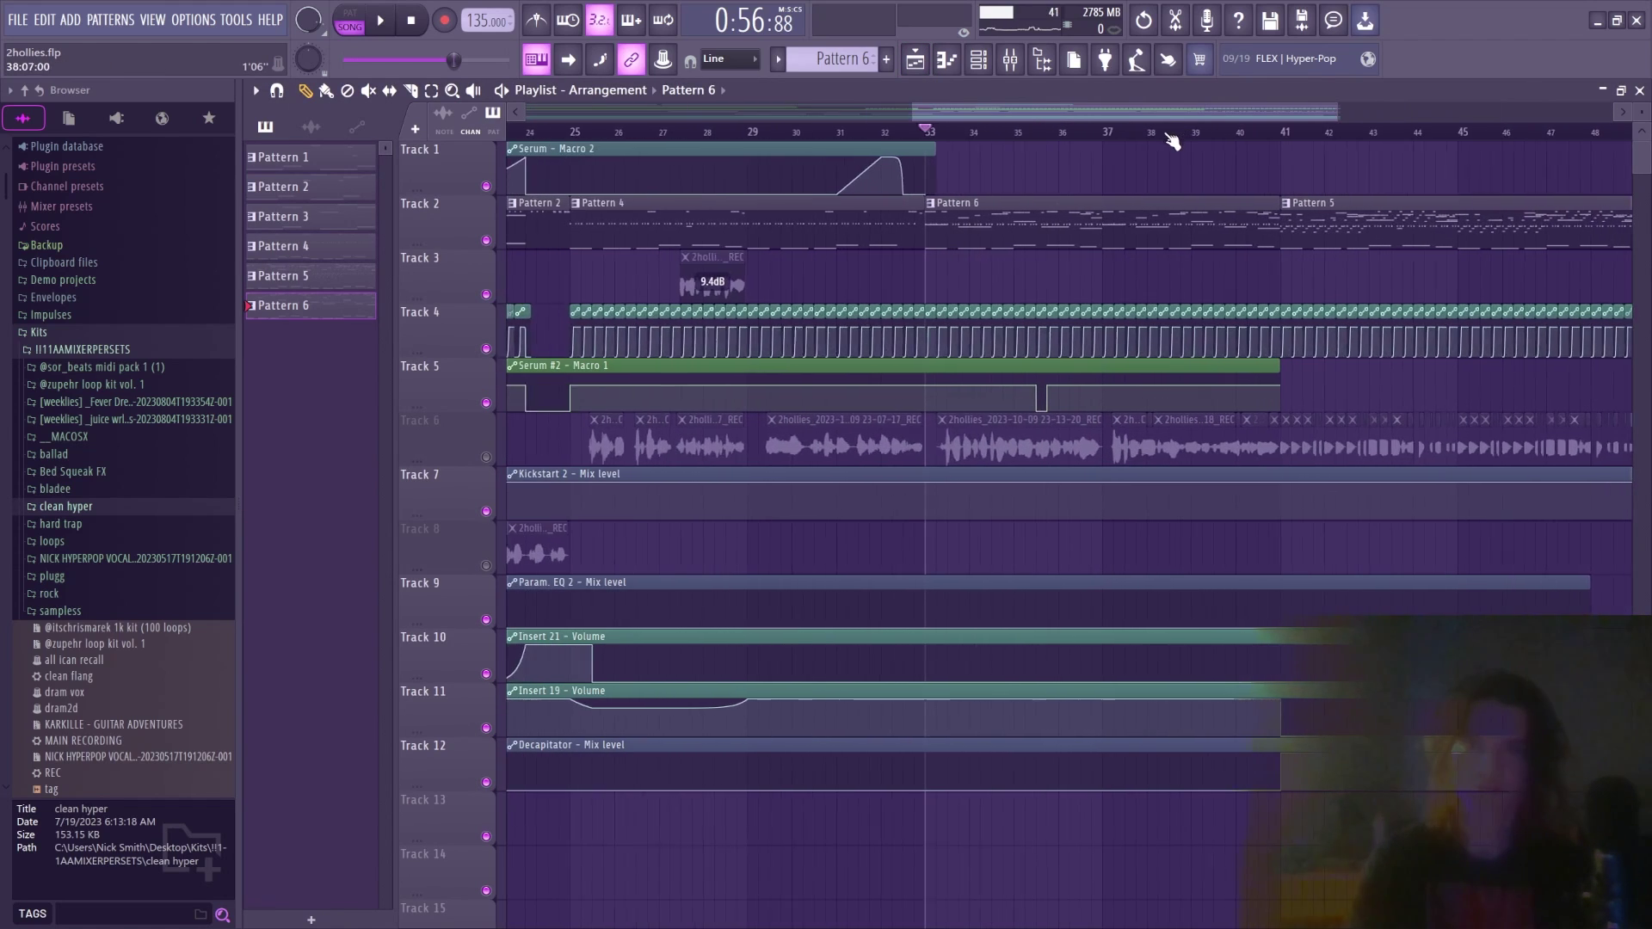
{"action": "key", "text": "space"}
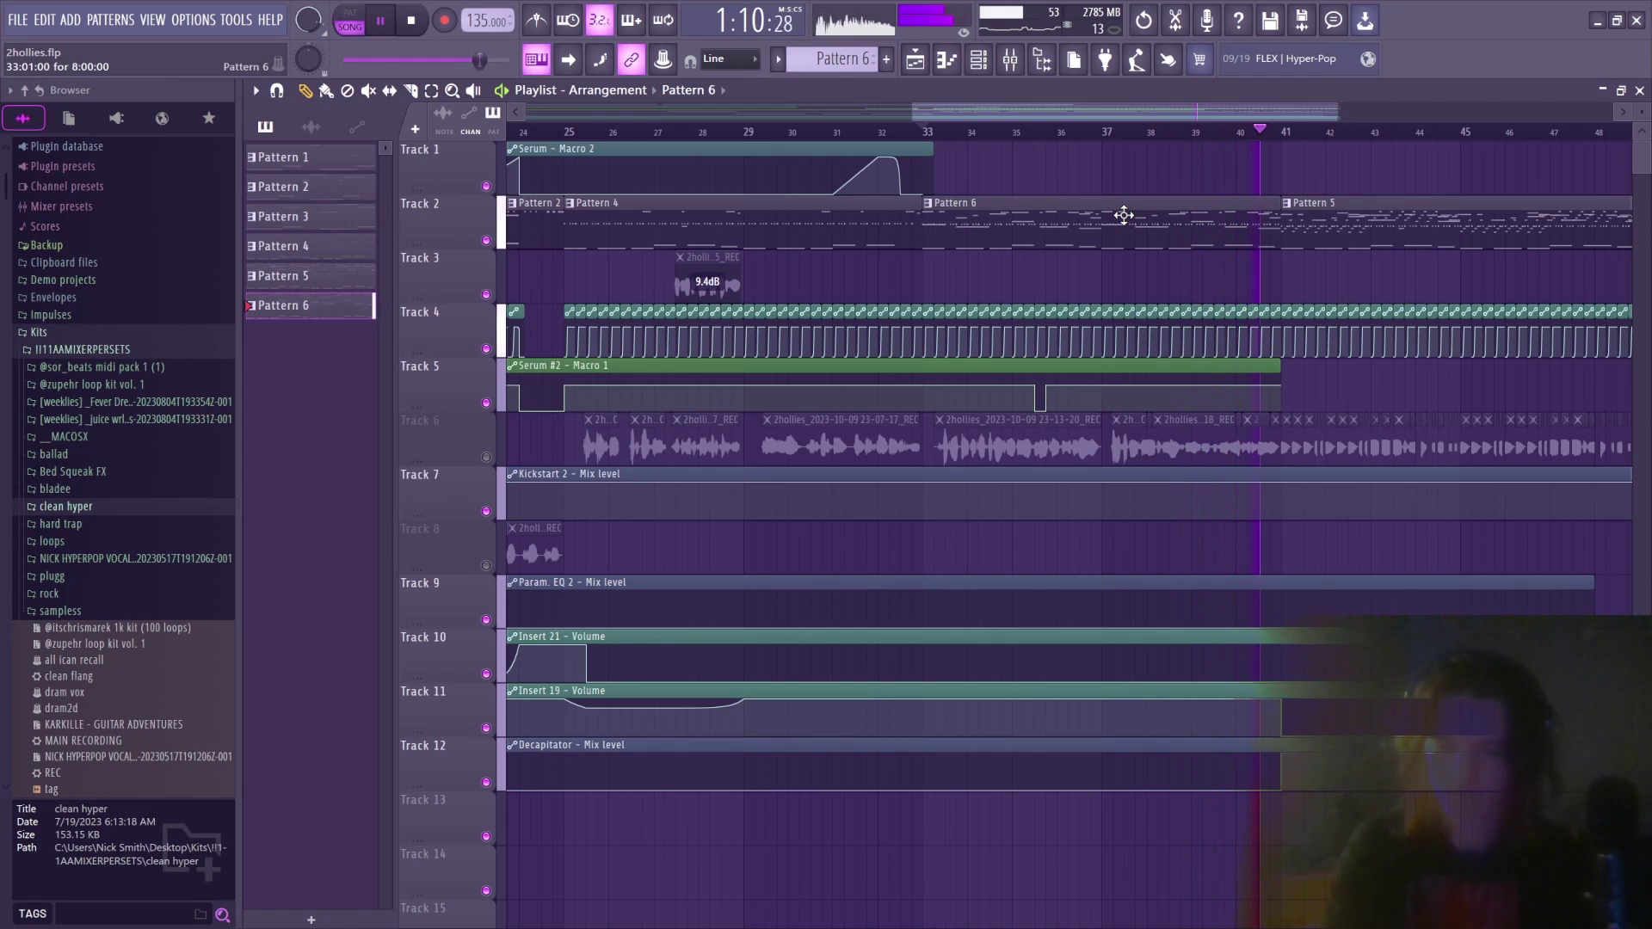
{"action": "key", "text": "space"}
Open the Pattern 5 clip, solo the Serum #5 channel and show its notes in the piano roll
{"action": "scroll", "coordinate": [1136, 196], "scroll_direction": "down", "scroll_amount": 5}
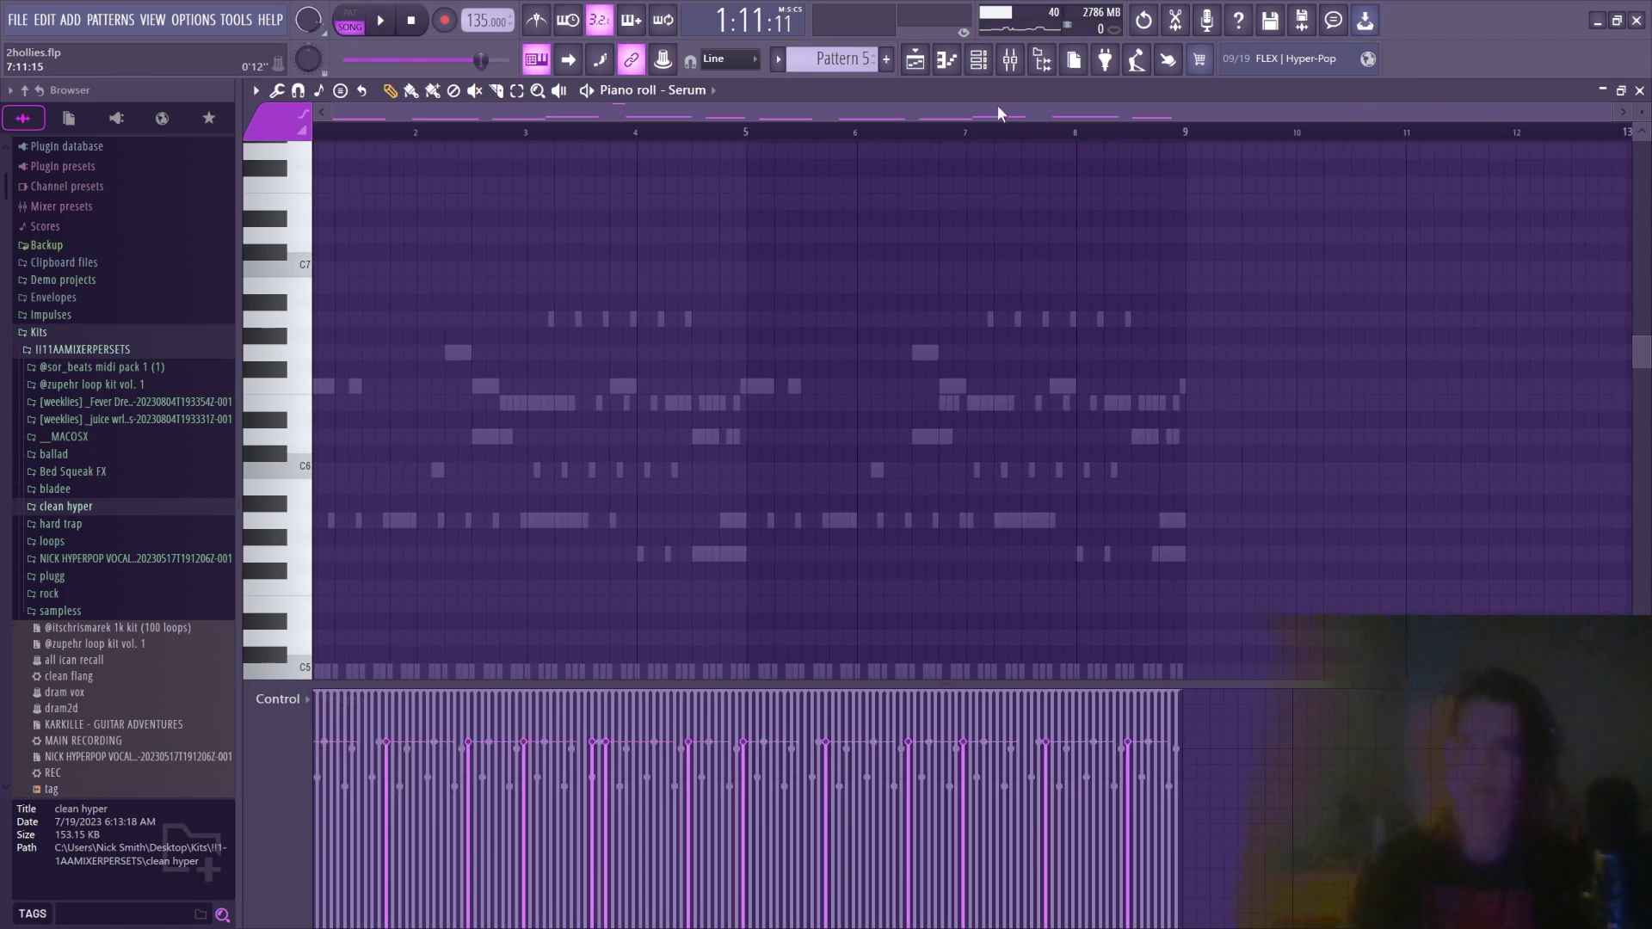
{"action": "left_click", "coordinate": [978, 61]}
{"action": "right_click", "coordinate": [335, 578]}
{"action": "left_click", "coordinate": [343, 587]}
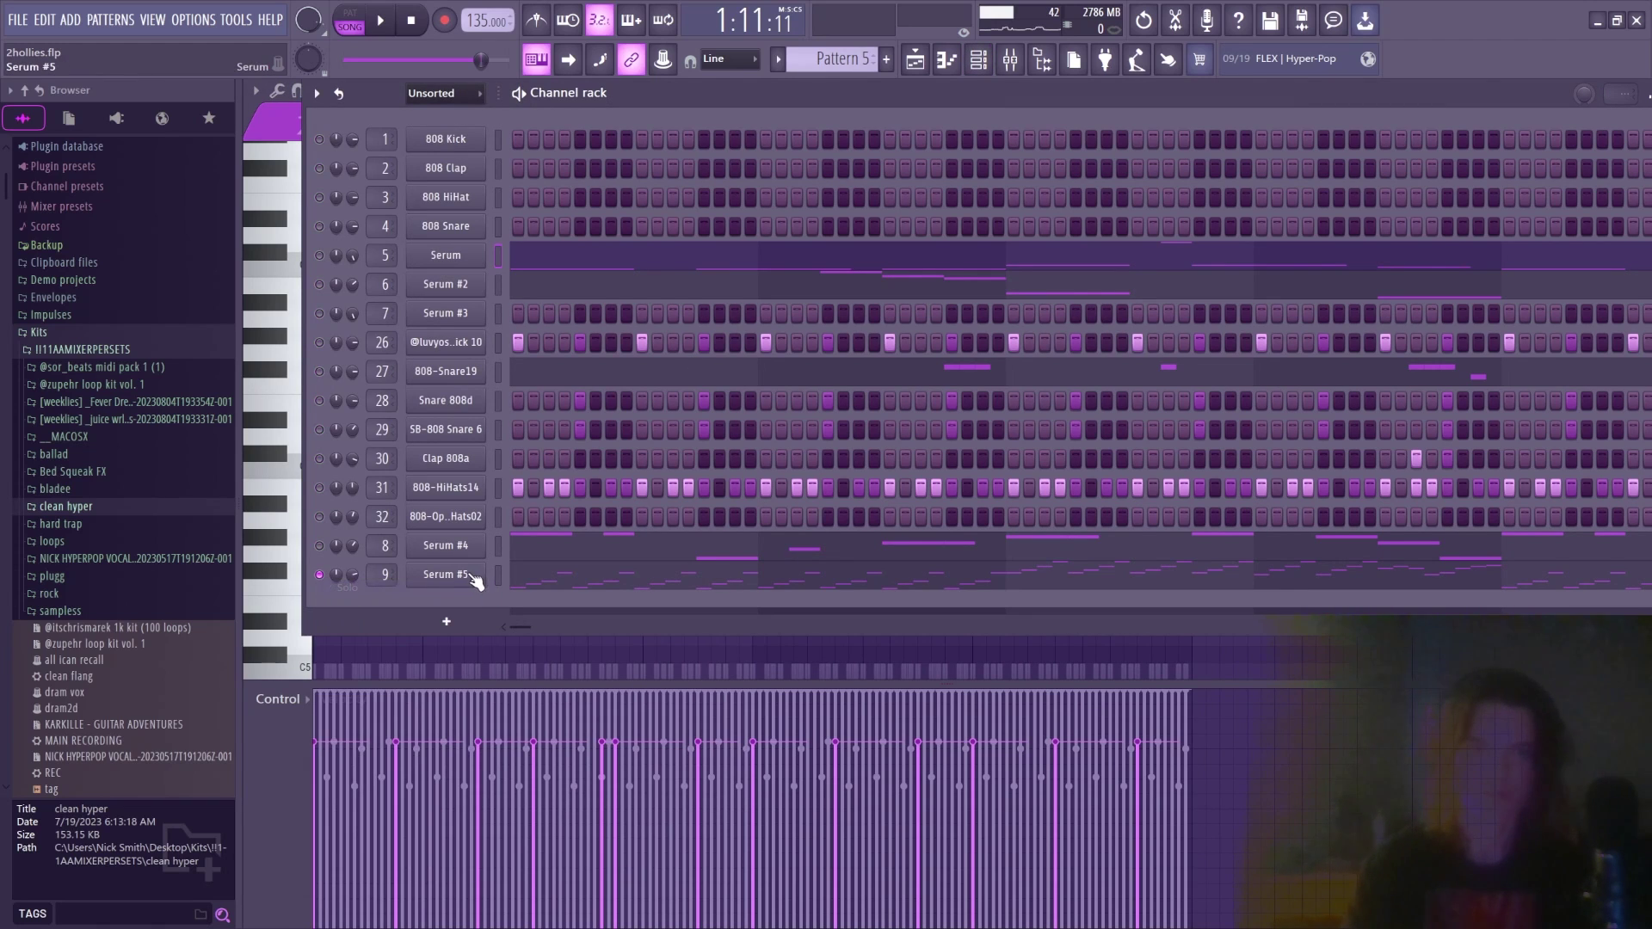
{"action": "right_click", "coordinate": [475, 576]}
{"action": "left_click", "coordinate": [493, 573]}
{"action": "scroll", "coordinate": [536, 533], "scroll_direction": "up", "scroll_amount": 1}
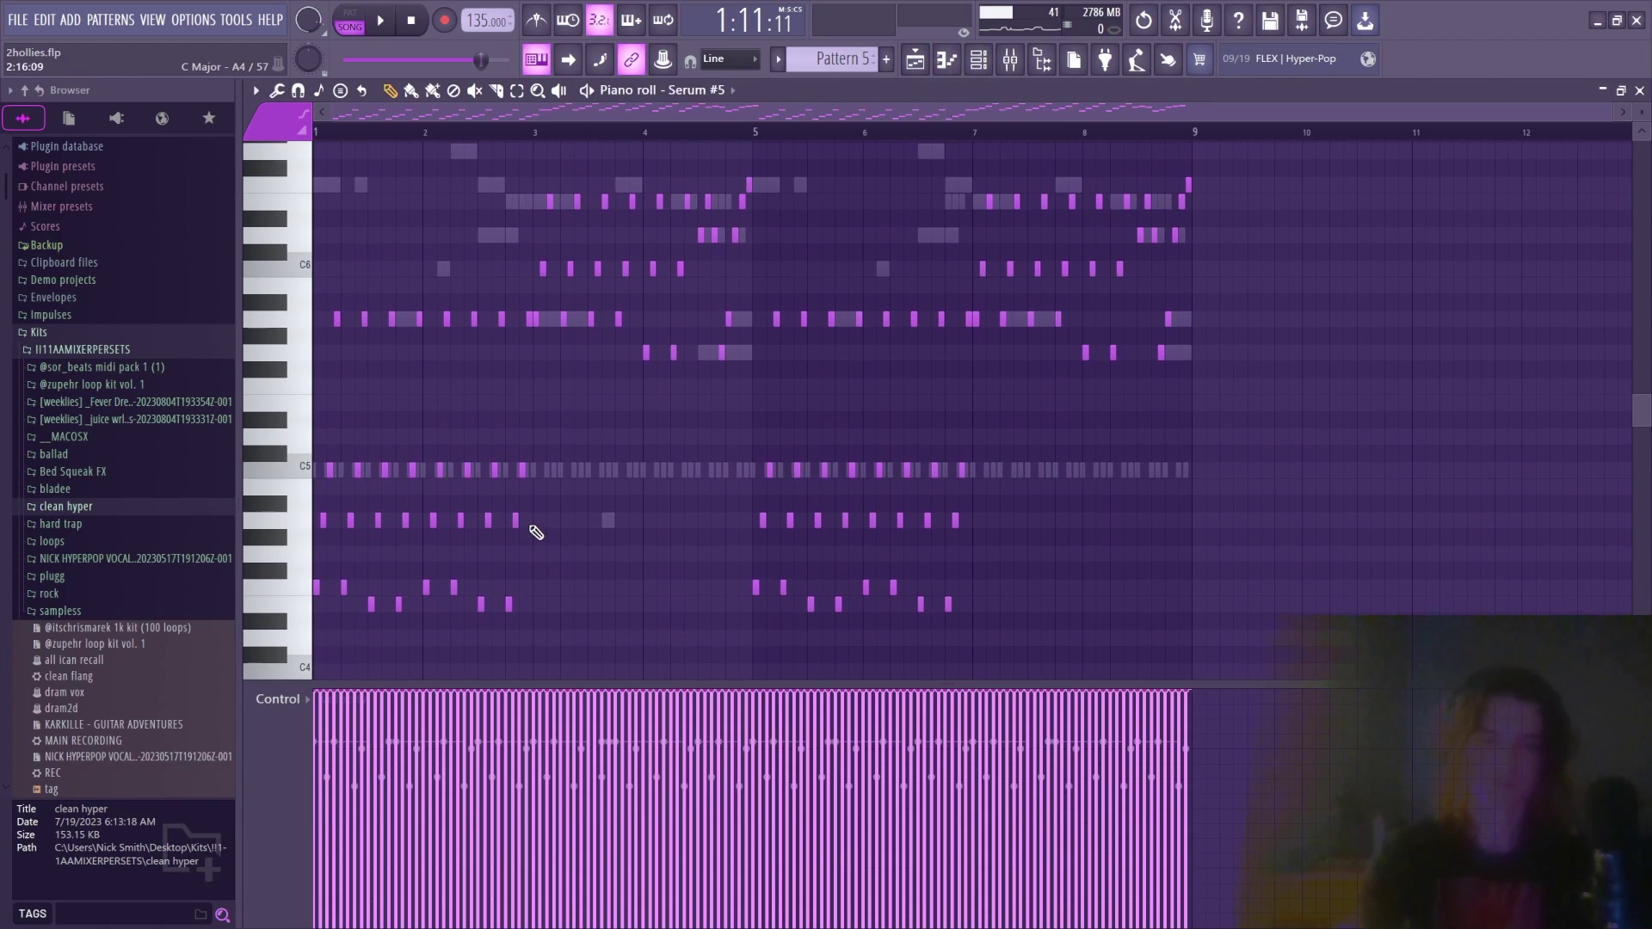
Listen to the soloed Serum #5 arpeggio of Pattern 5, return to the channel rack during playback, and stop
{"action": "key", "text": "space"}
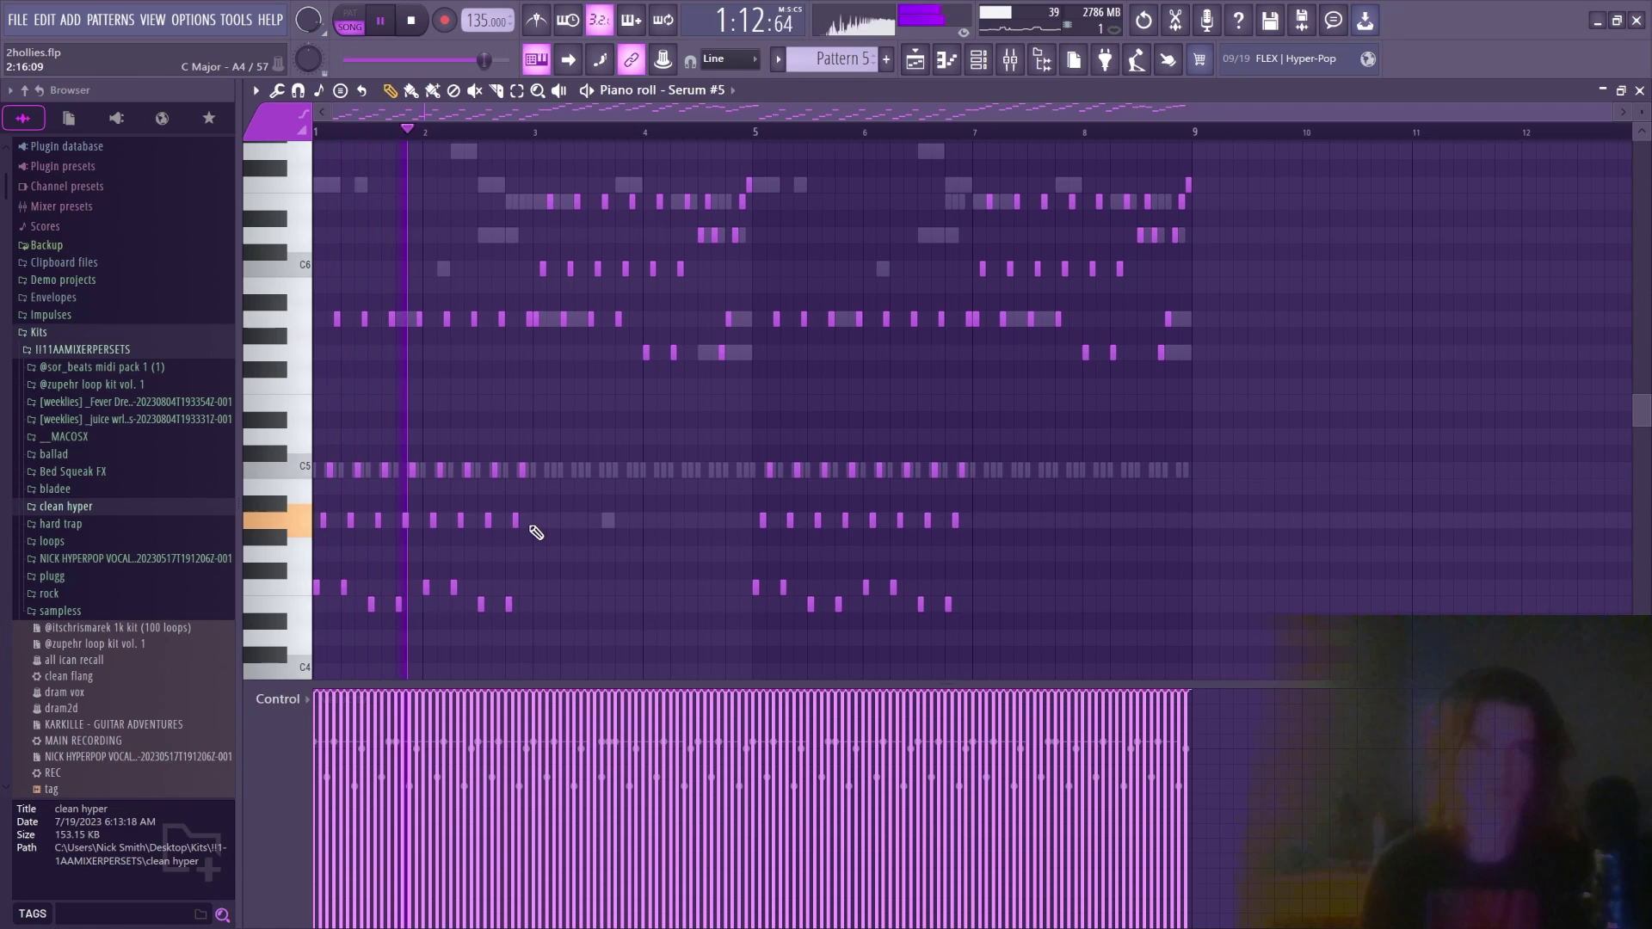
{"action": "key", "text": "F6"}
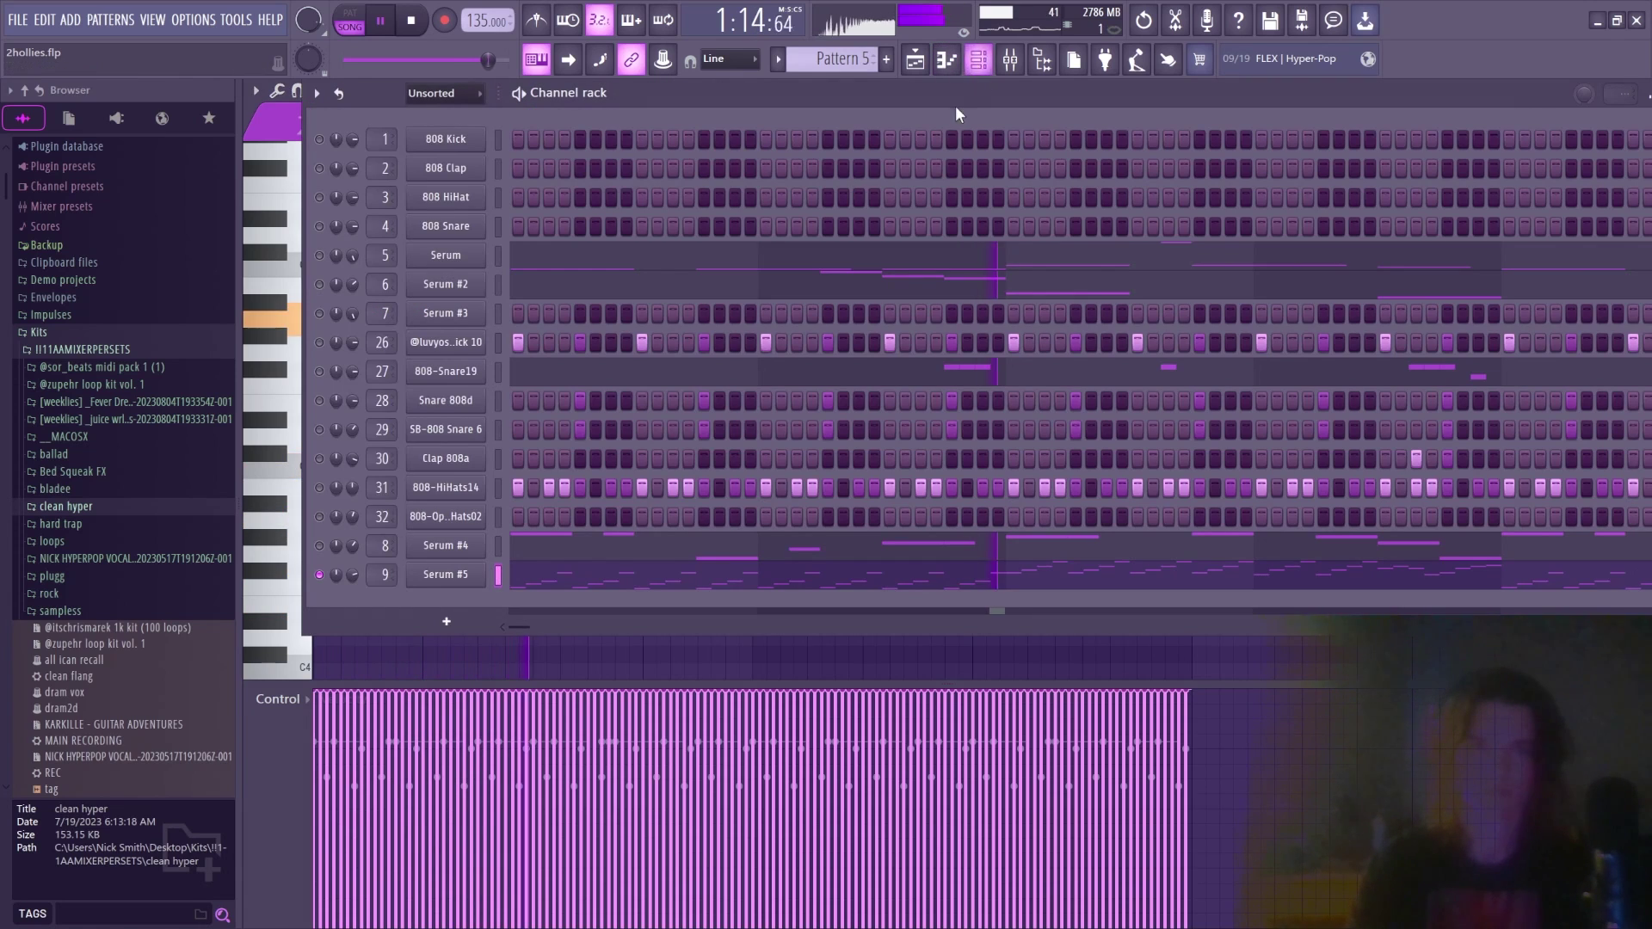
{"action": "key", "text": "space"}
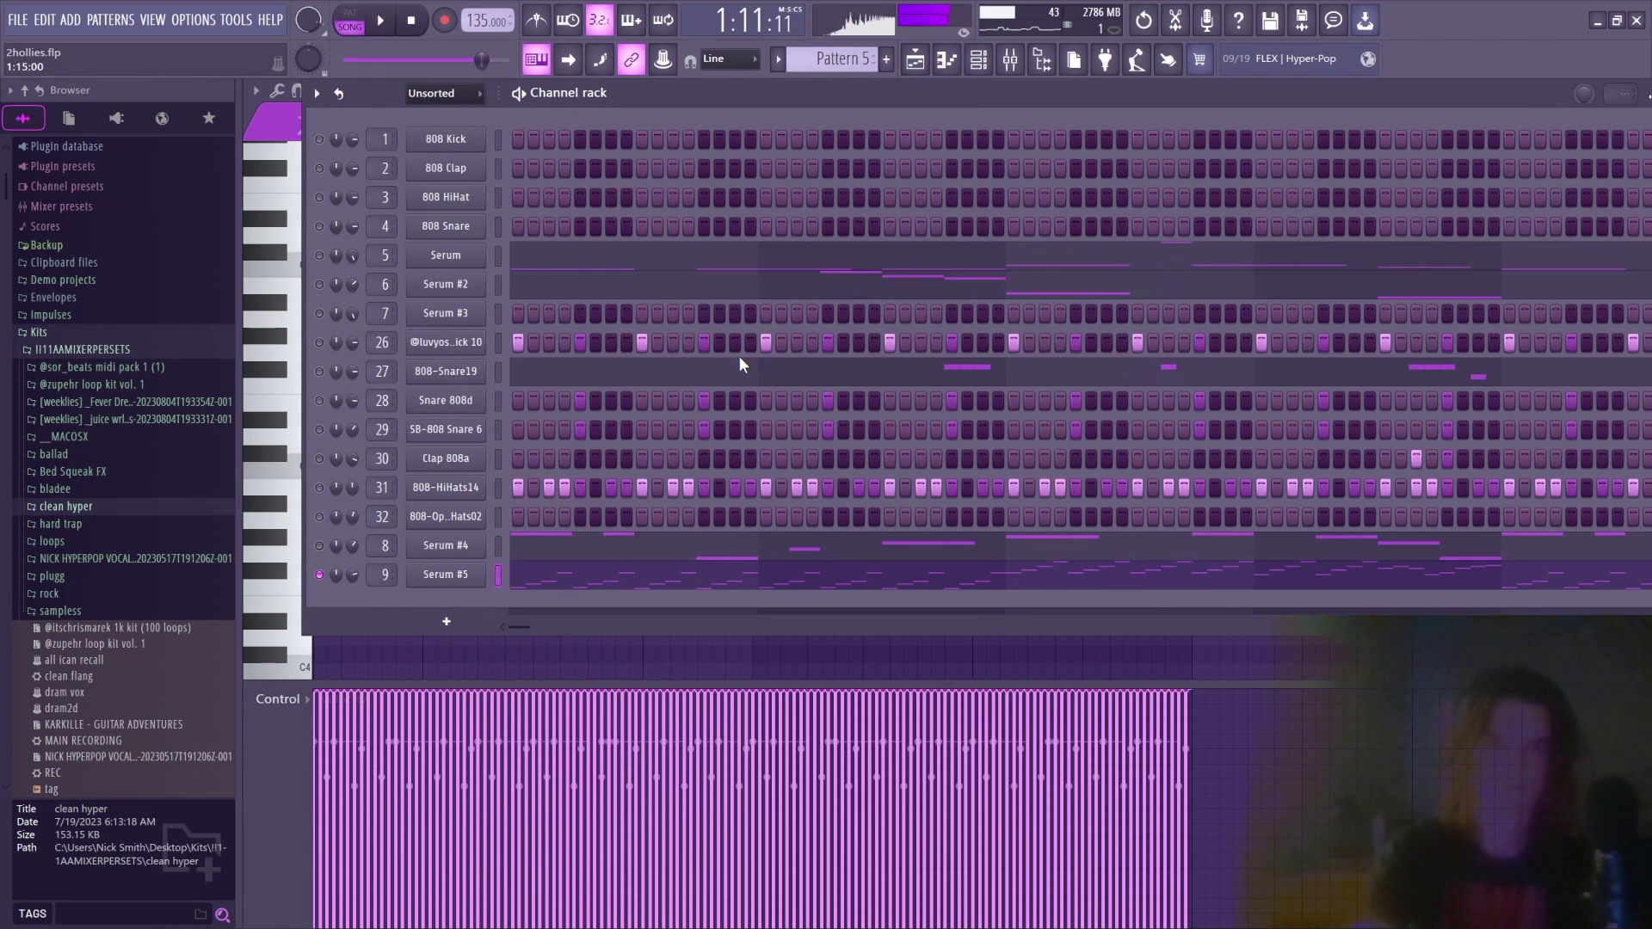
Open the Serum #5 synth, examine the modulator assigned to oscillator A's pan, and close the plugin
{"action": "left_click", "coordinate": [445, 574]}
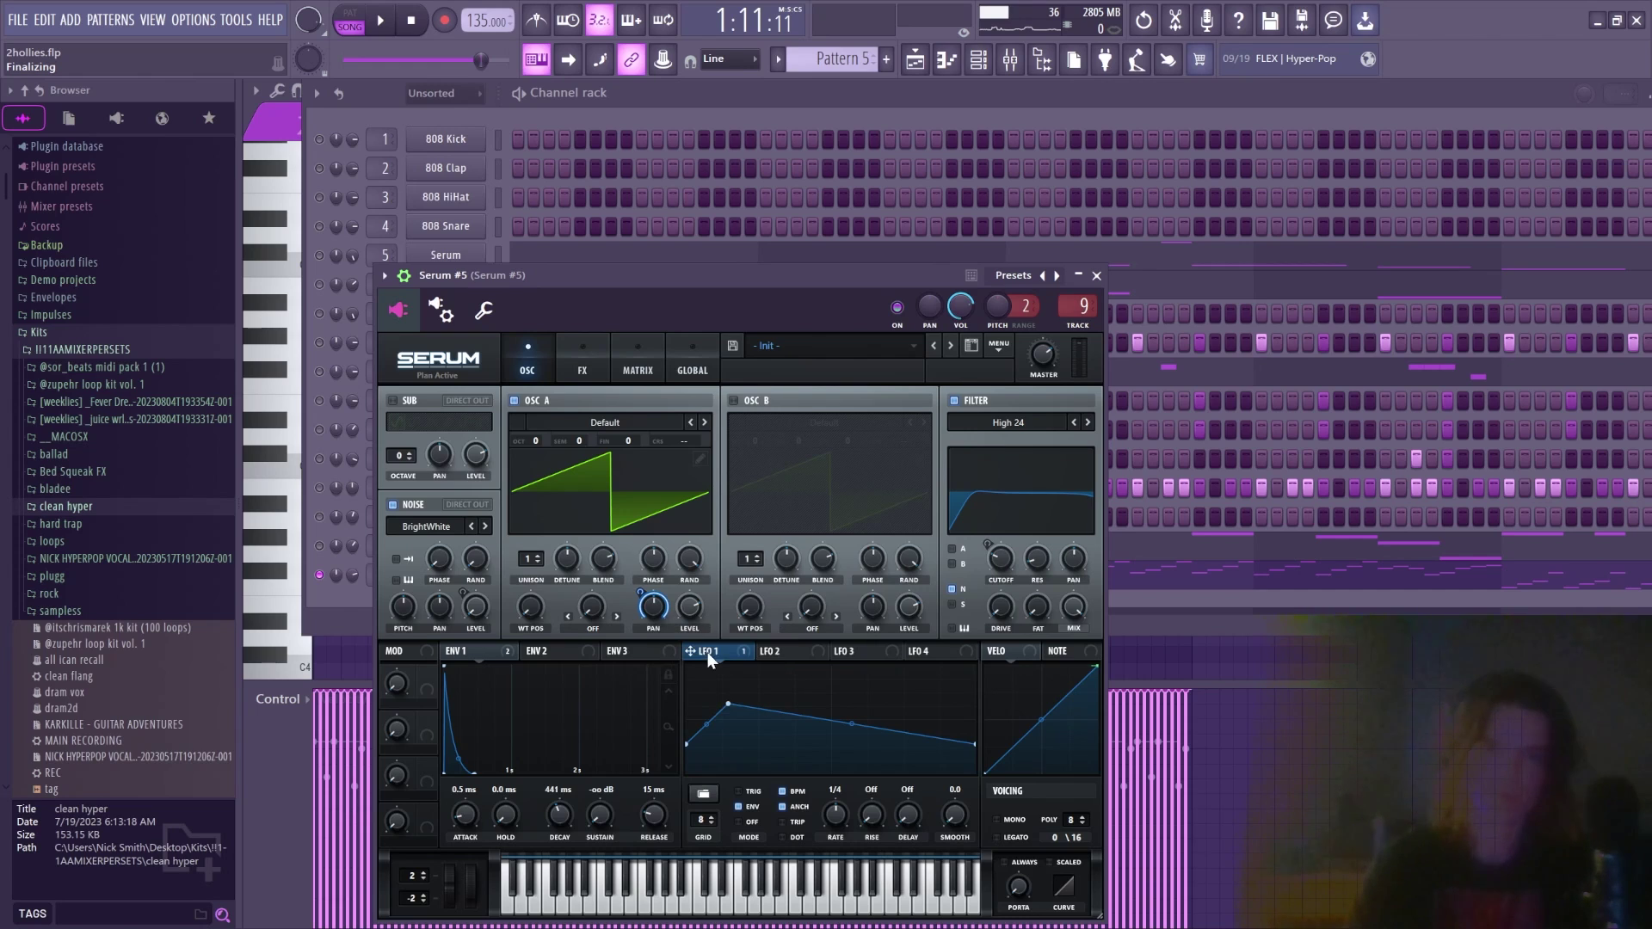
{"action": "right_click", "coordinate": [662, 611]}
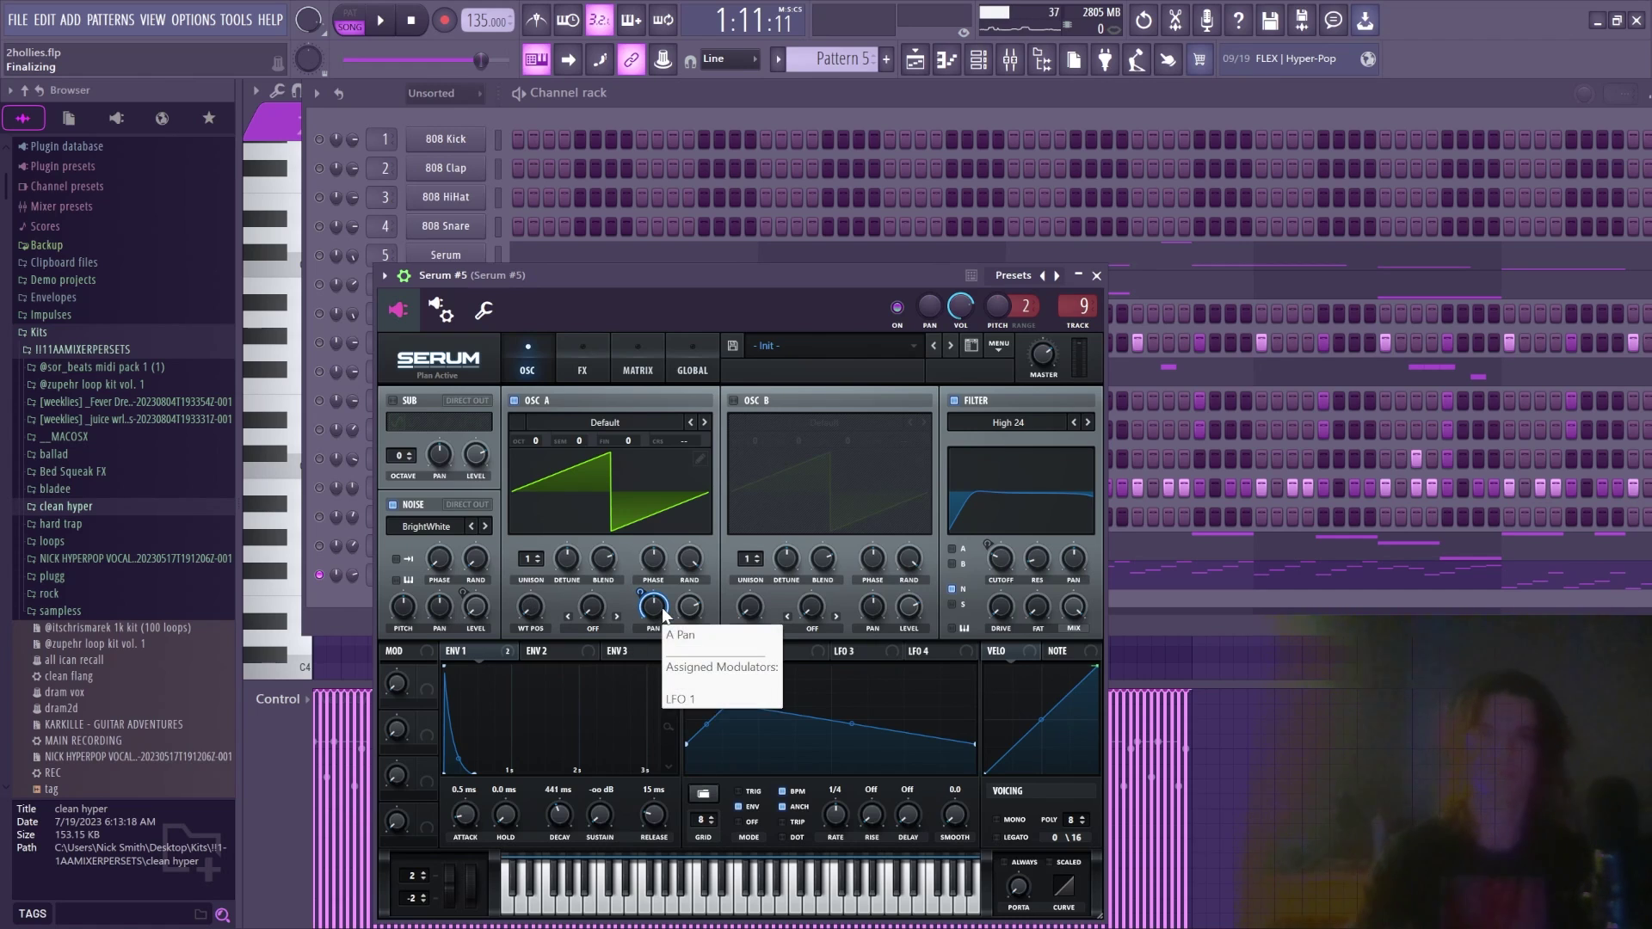
{"action": "left_click", "coordinate": [971, 398]}
{"action": "left_click", "coordinate": [1097, 278]}
Turn off the solo on Track 6 in the playlist and select the Pattern 3 clip
{"action": "key", "text": "F7"}
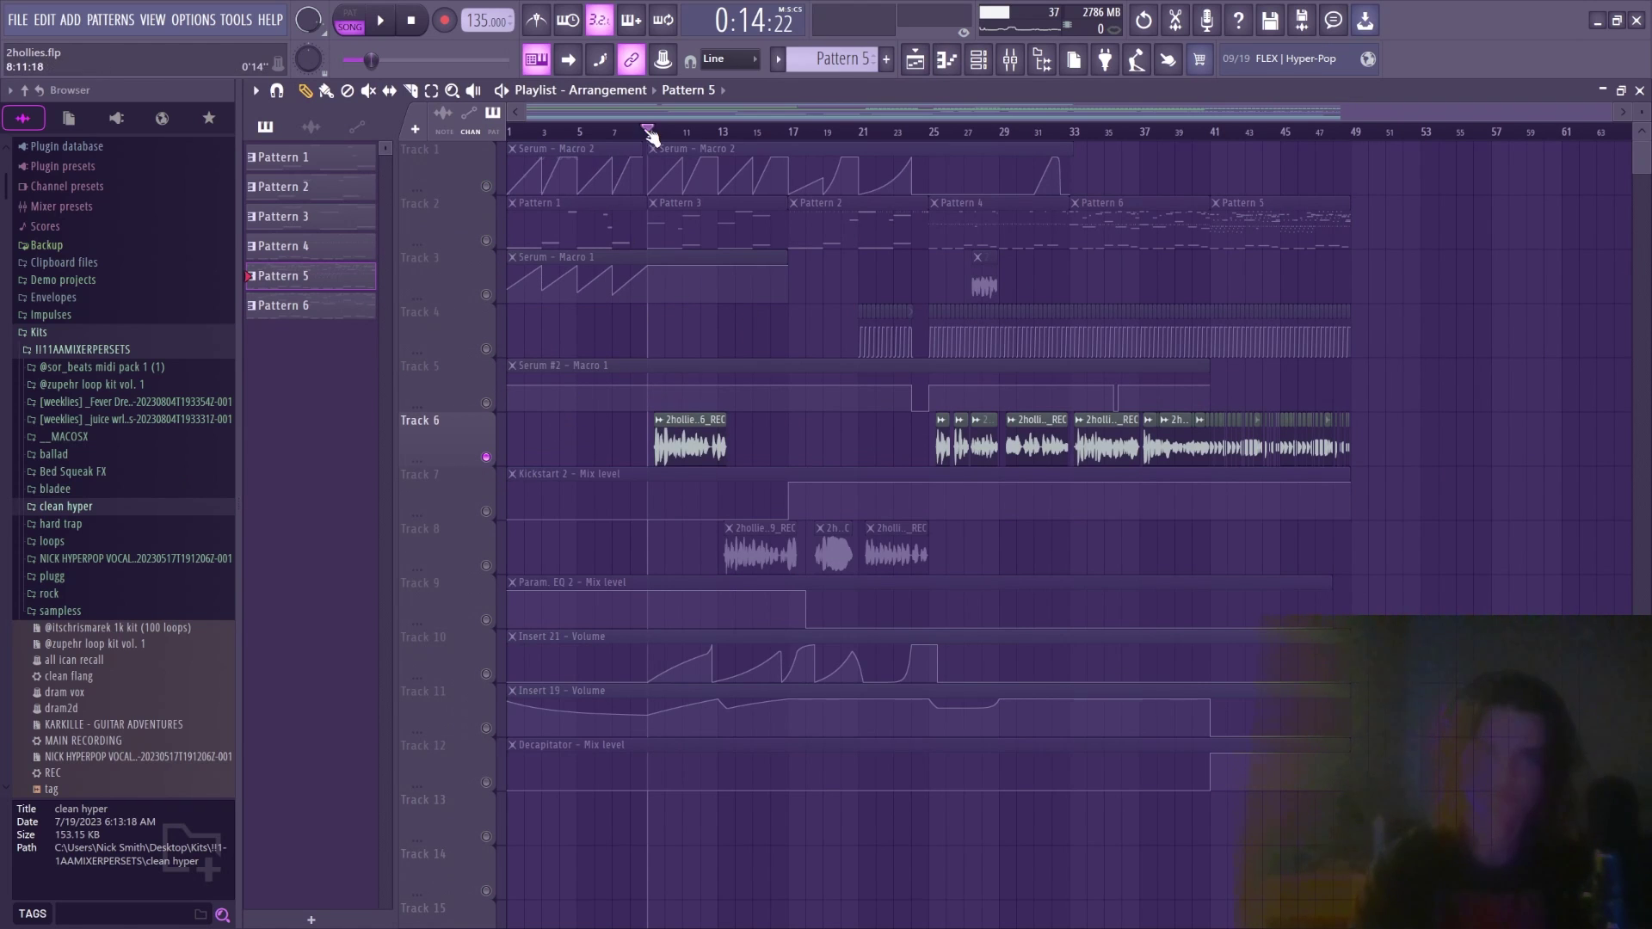
{"action": "right_click", "coordinate": [486, 457]}
{"action": "left_click", "coordinate": [672, 225]}
Show the effect chain of the REC mixer track, and return to the playlist
{"action": "left_click", "coordinate": [1011, 59]}
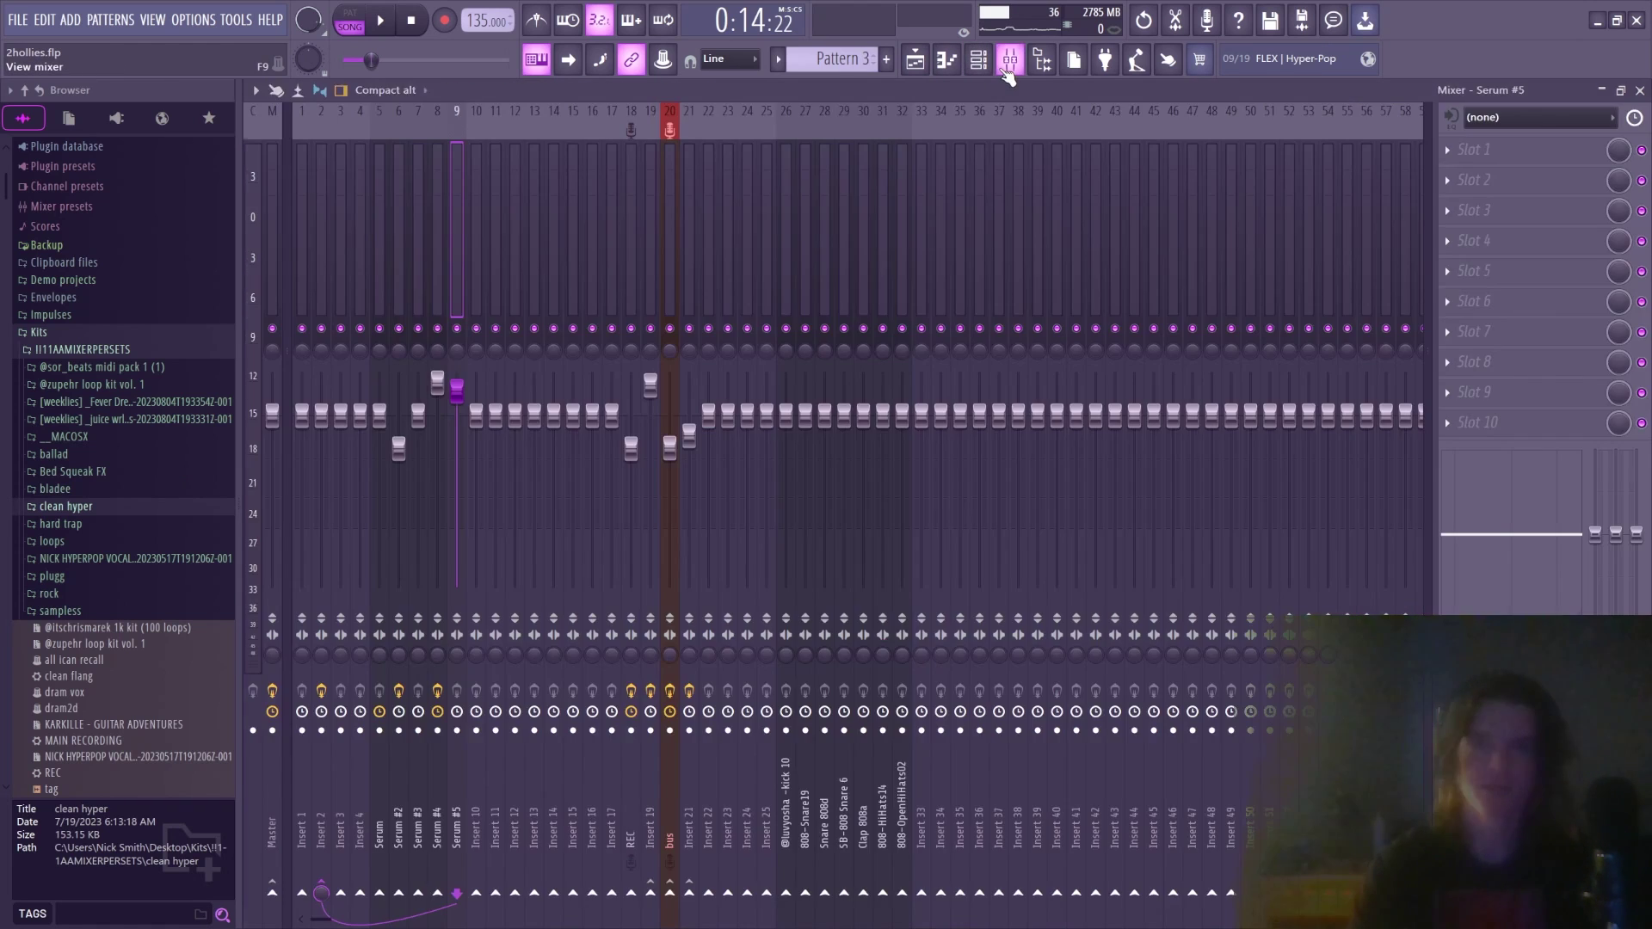
{"action": "left_click", "coordinate": [637, 228]}
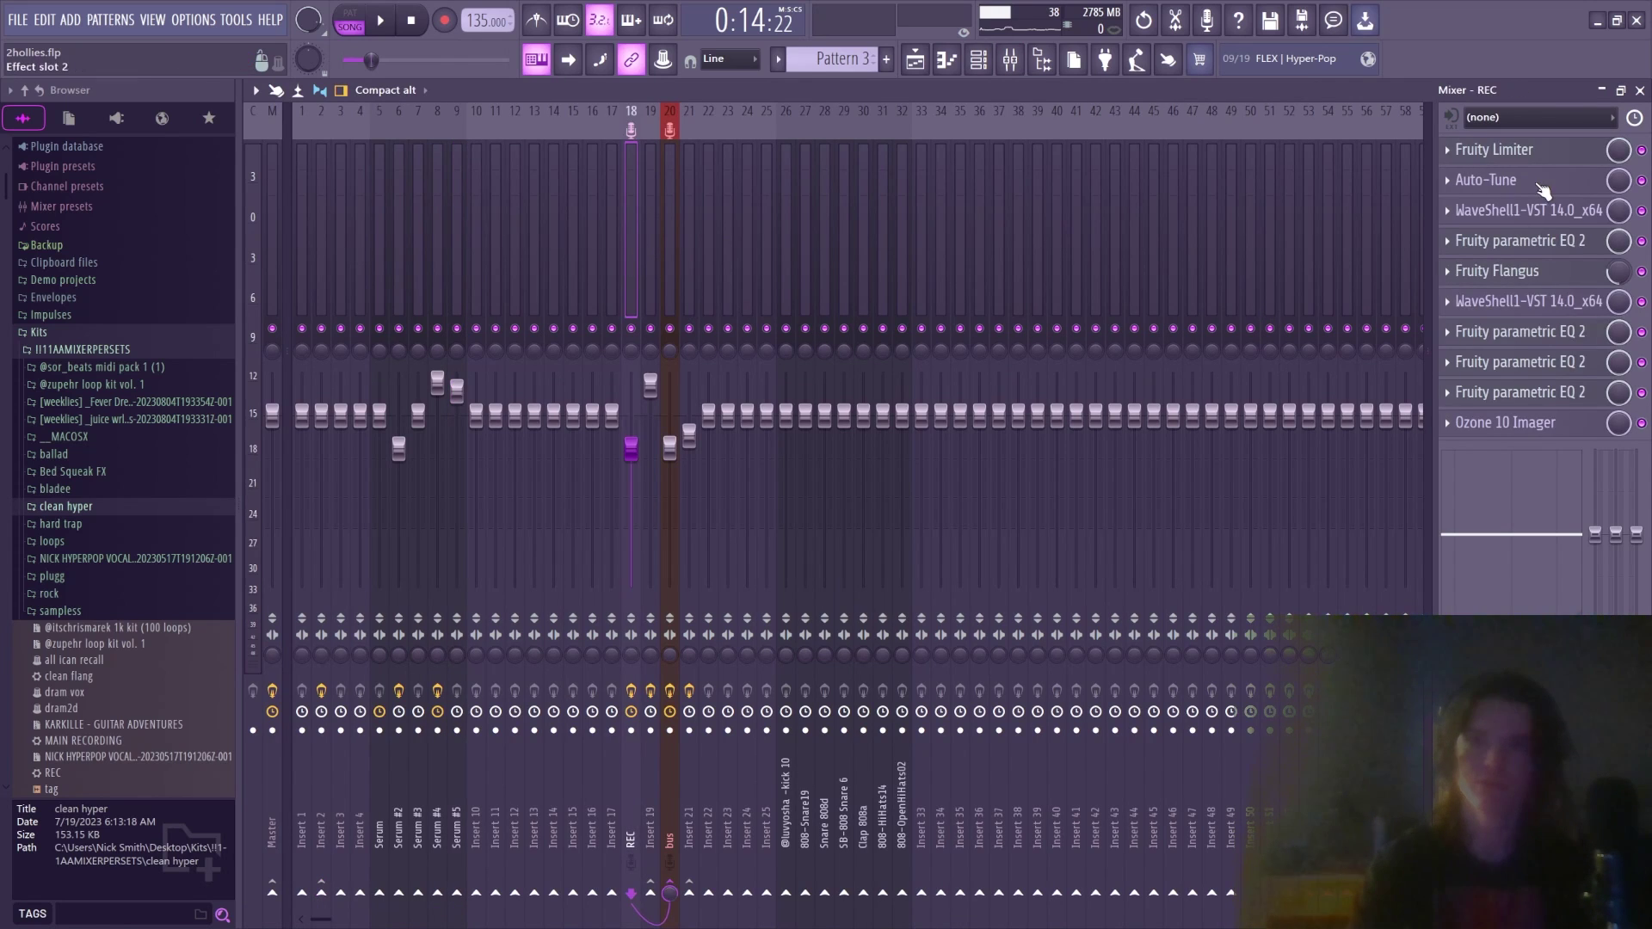
{"action": "left_click", "coordinate": [916, 60]}
Listen to the vocal recordings over Pattern 3 from bar 9 in the playlist, and stop playback
{"action": "scroll", "coordinate": [635, 140], "scroll_direction": "up", "scroll_amount": 2}
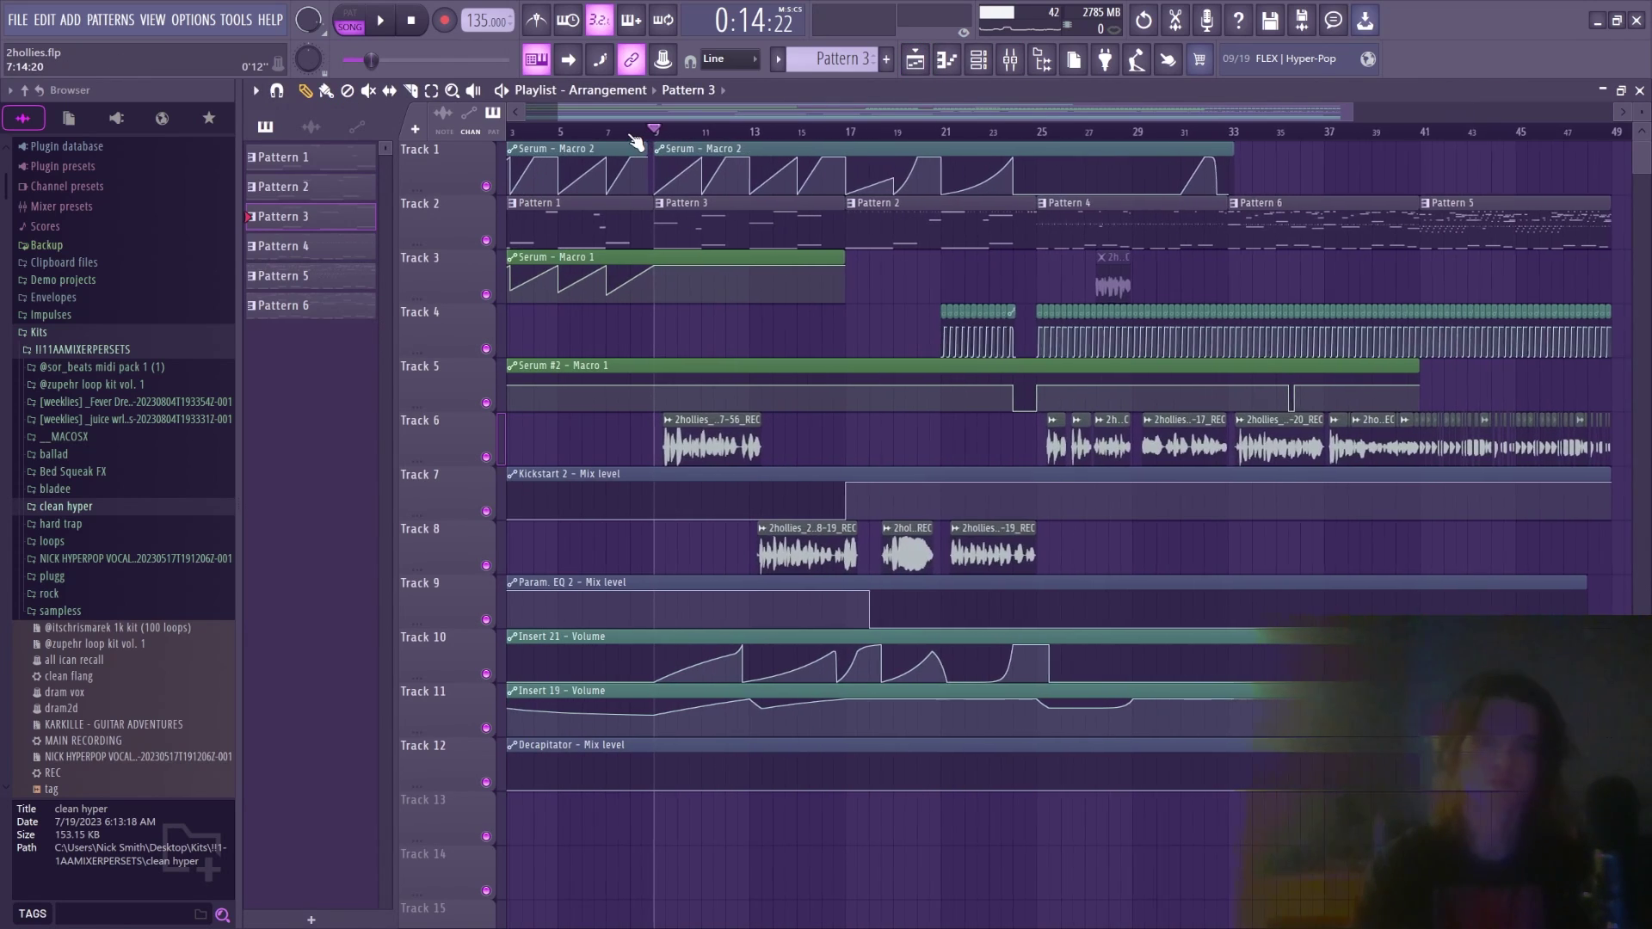
{"action": "scroll", "coordinate": [635, 139], "scroll_direction": "down", "scroll_amount": 2}
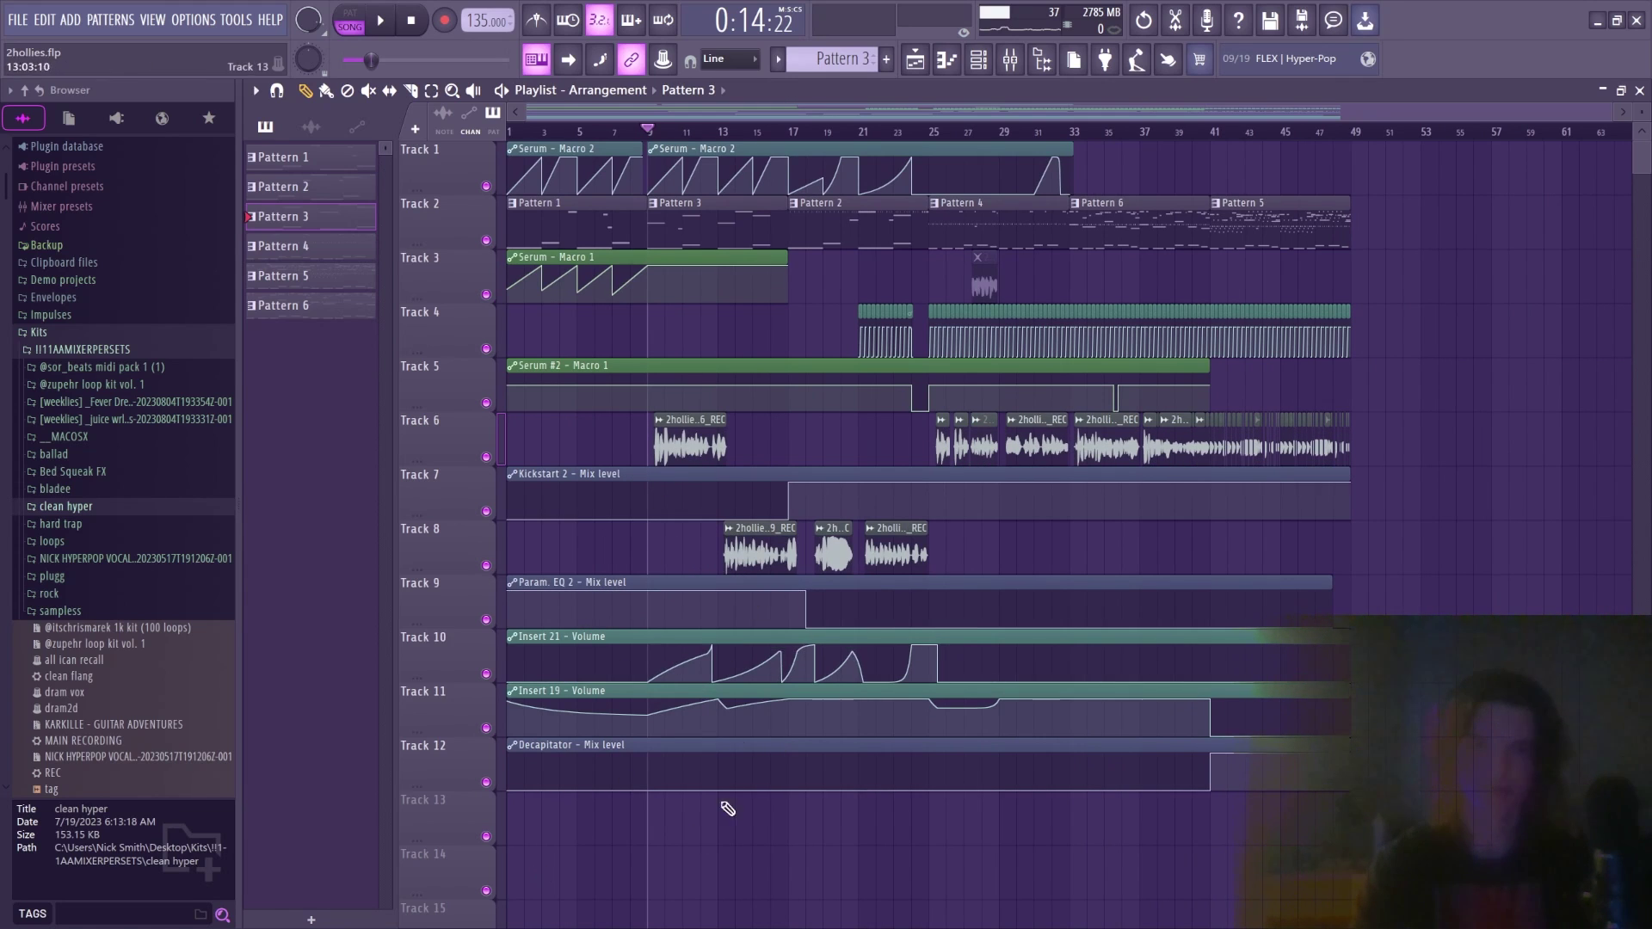
{"action": "scroll", "coordinate": [645, 142], "scroll_direction": "up", "scroll_amount": 3}
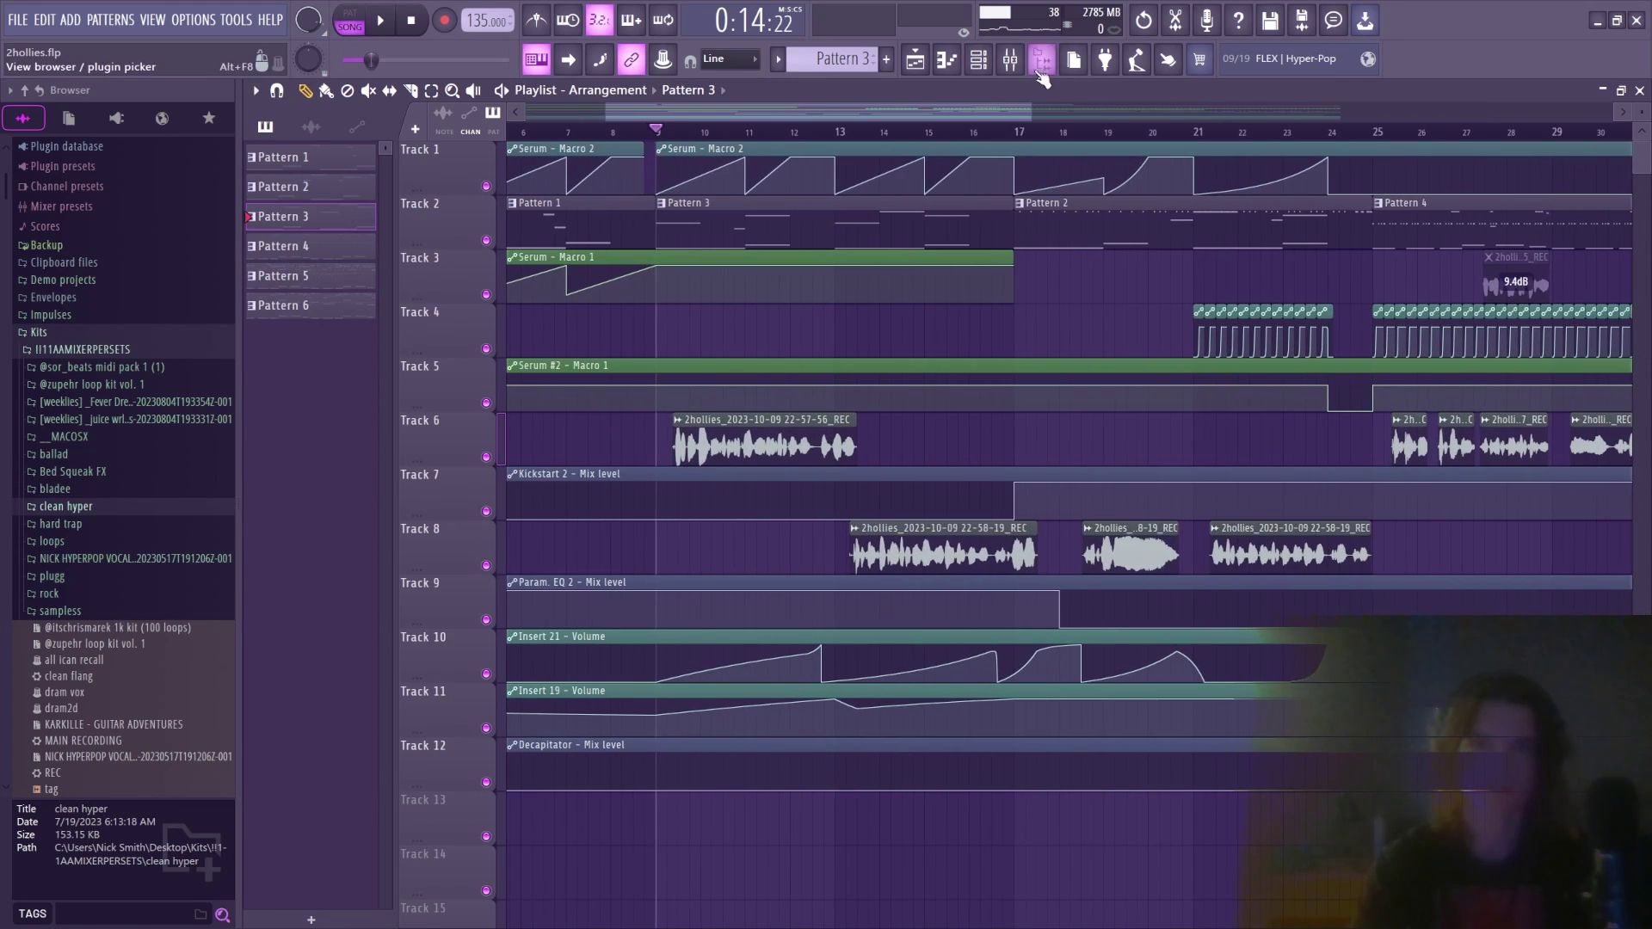
{"action": "left_click", "coordinate": [978, 60]}
{"action": "left_click", "coordinate": [916, 60]}
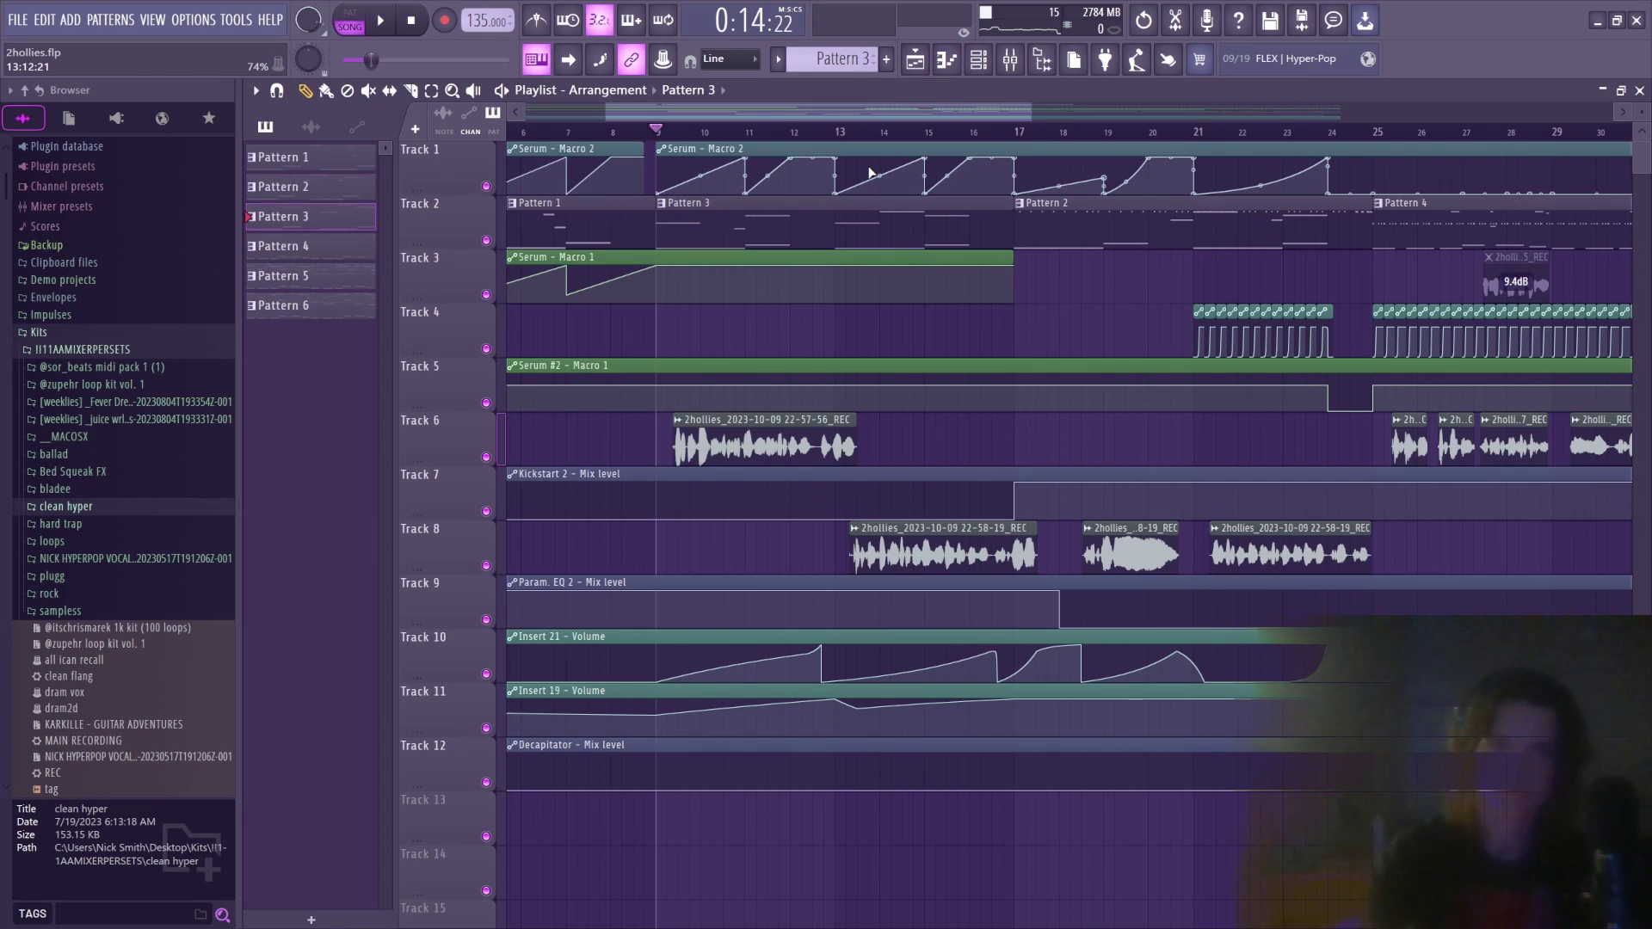
{"action": "key", "text": "space"}
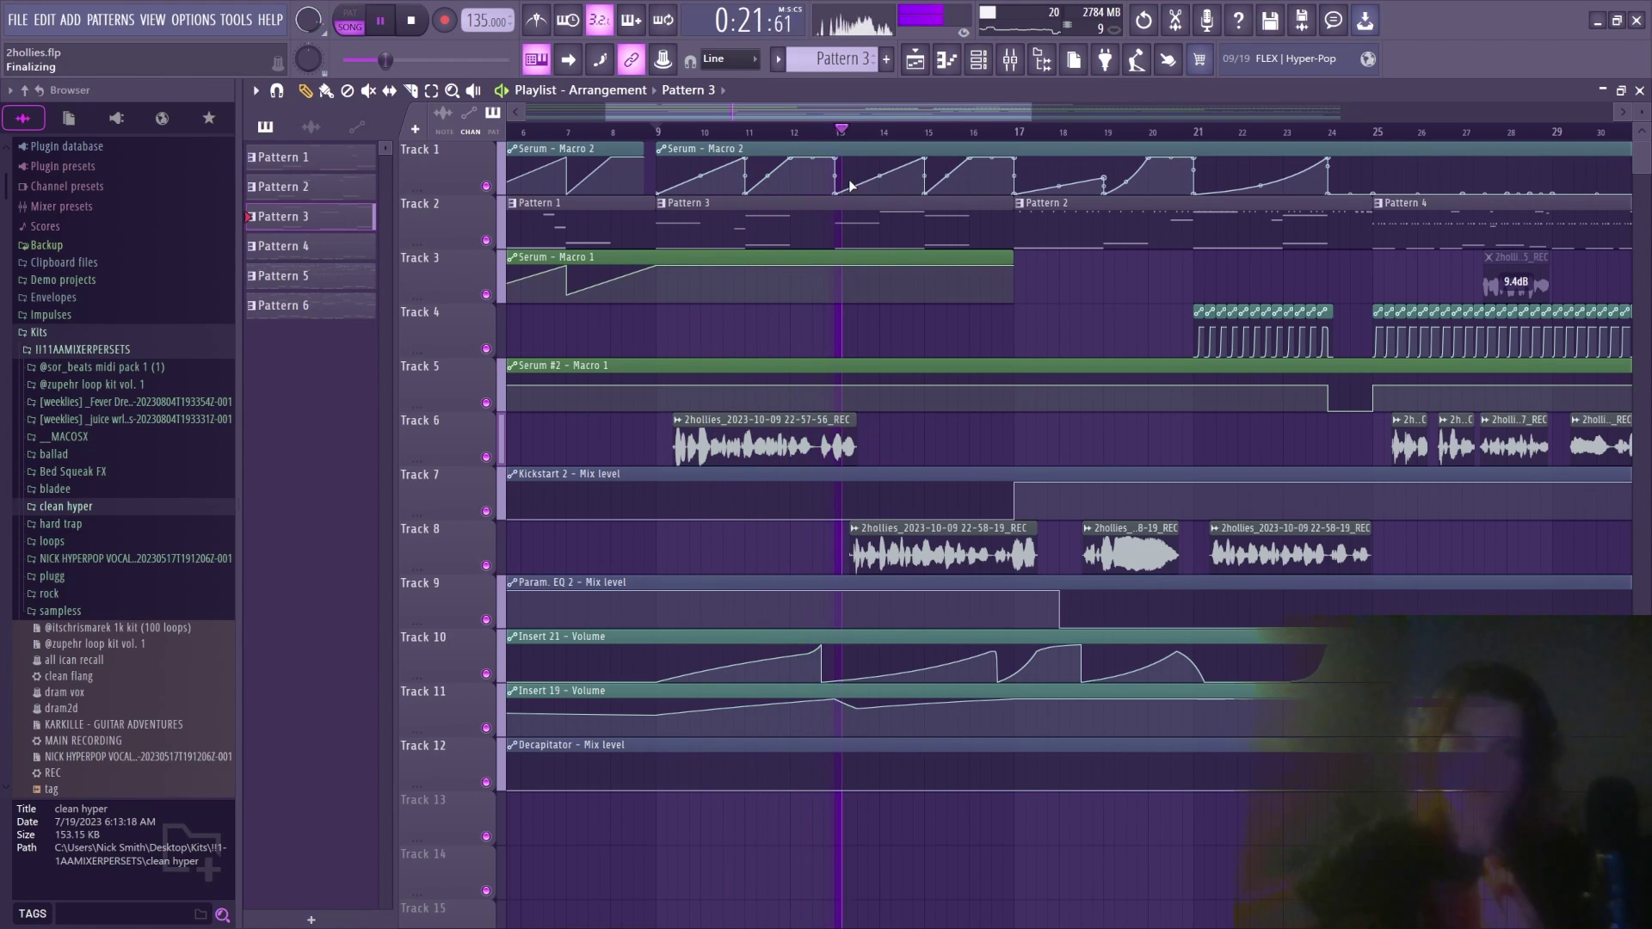
{"action": "key", "text": "space"}
Open the Fruity Limiter on the REC mixer track and listen to the vocals through it
{"action": "key", "text": "F9"}
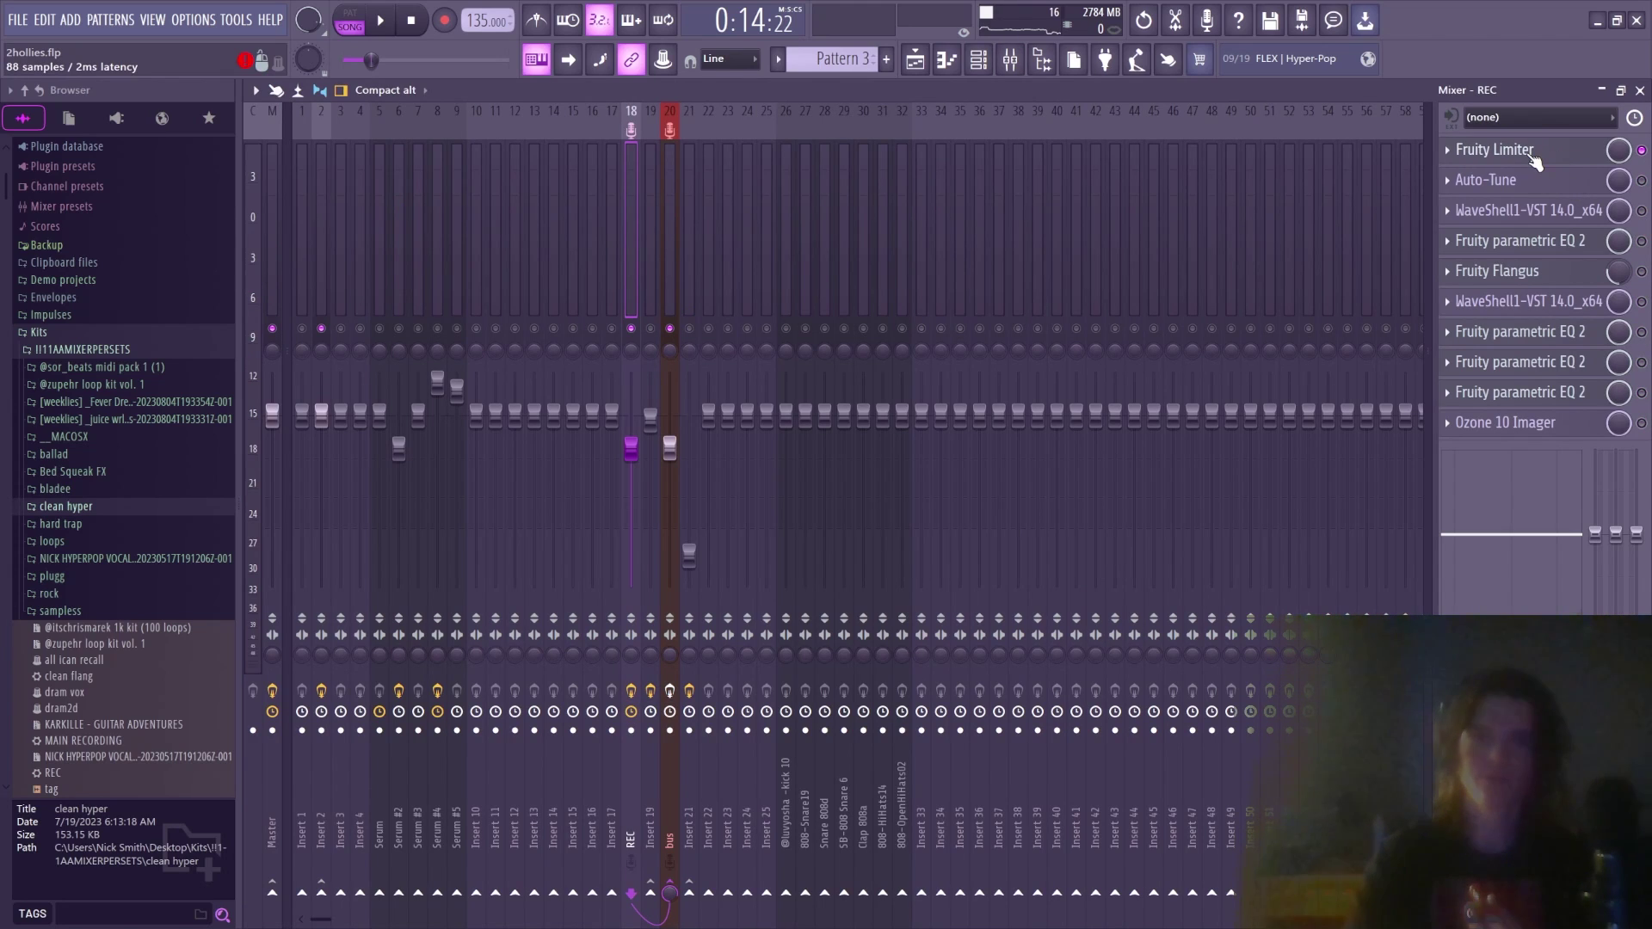
{"action": "left_click", "coordinate": [1494, 149]}
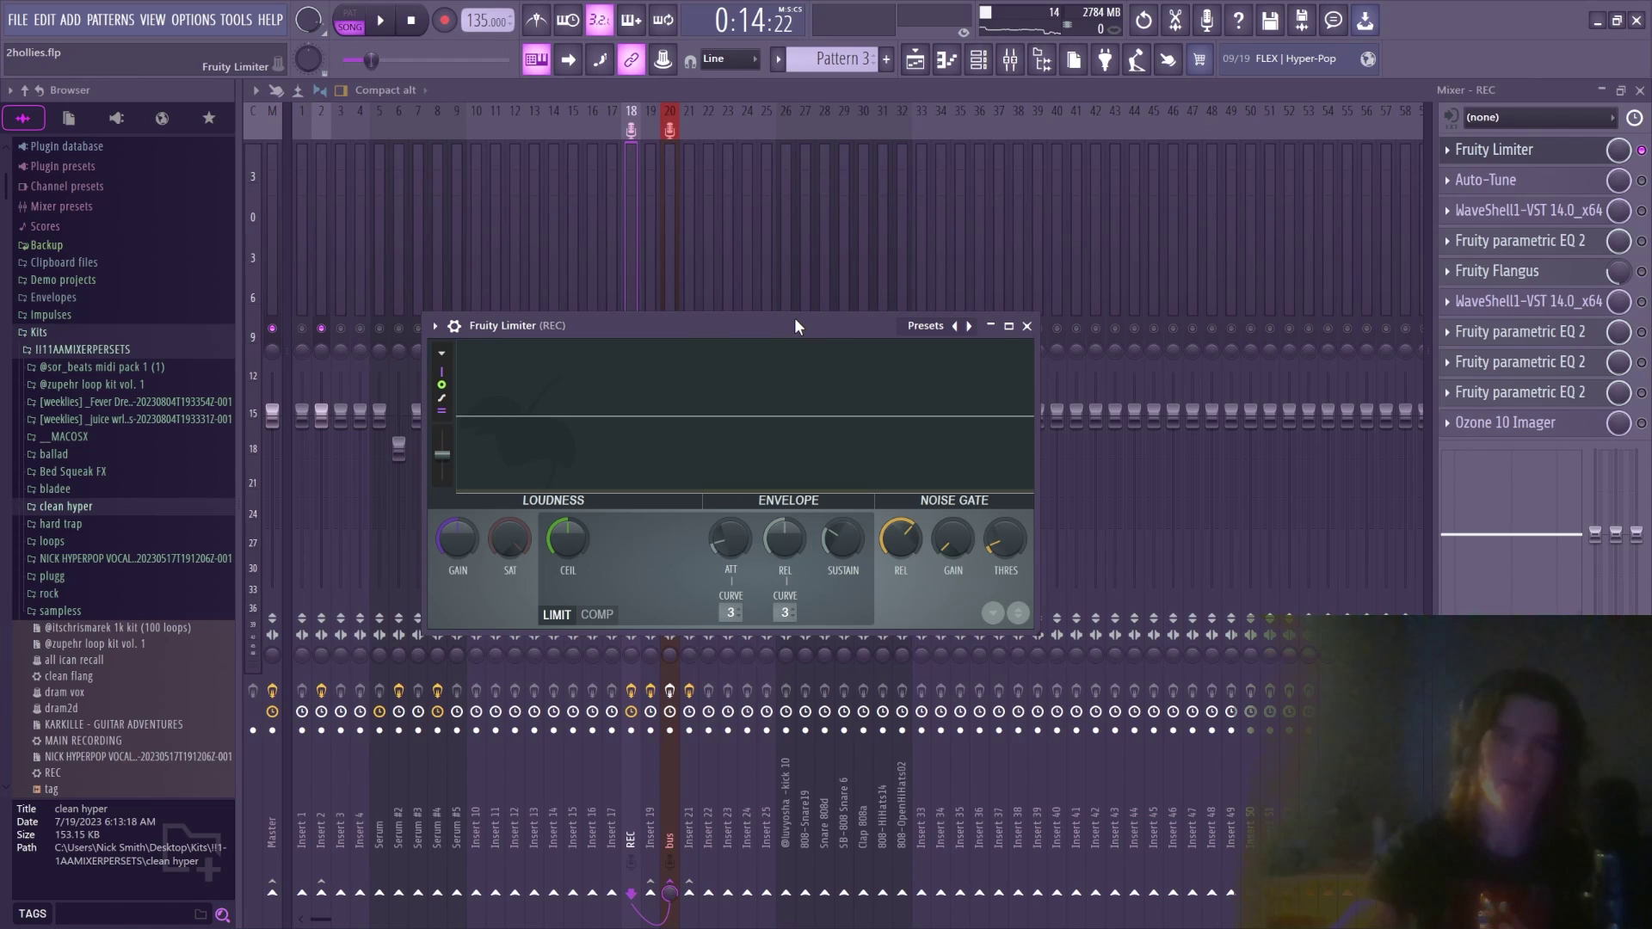
{"action": "key", "text": "space"}
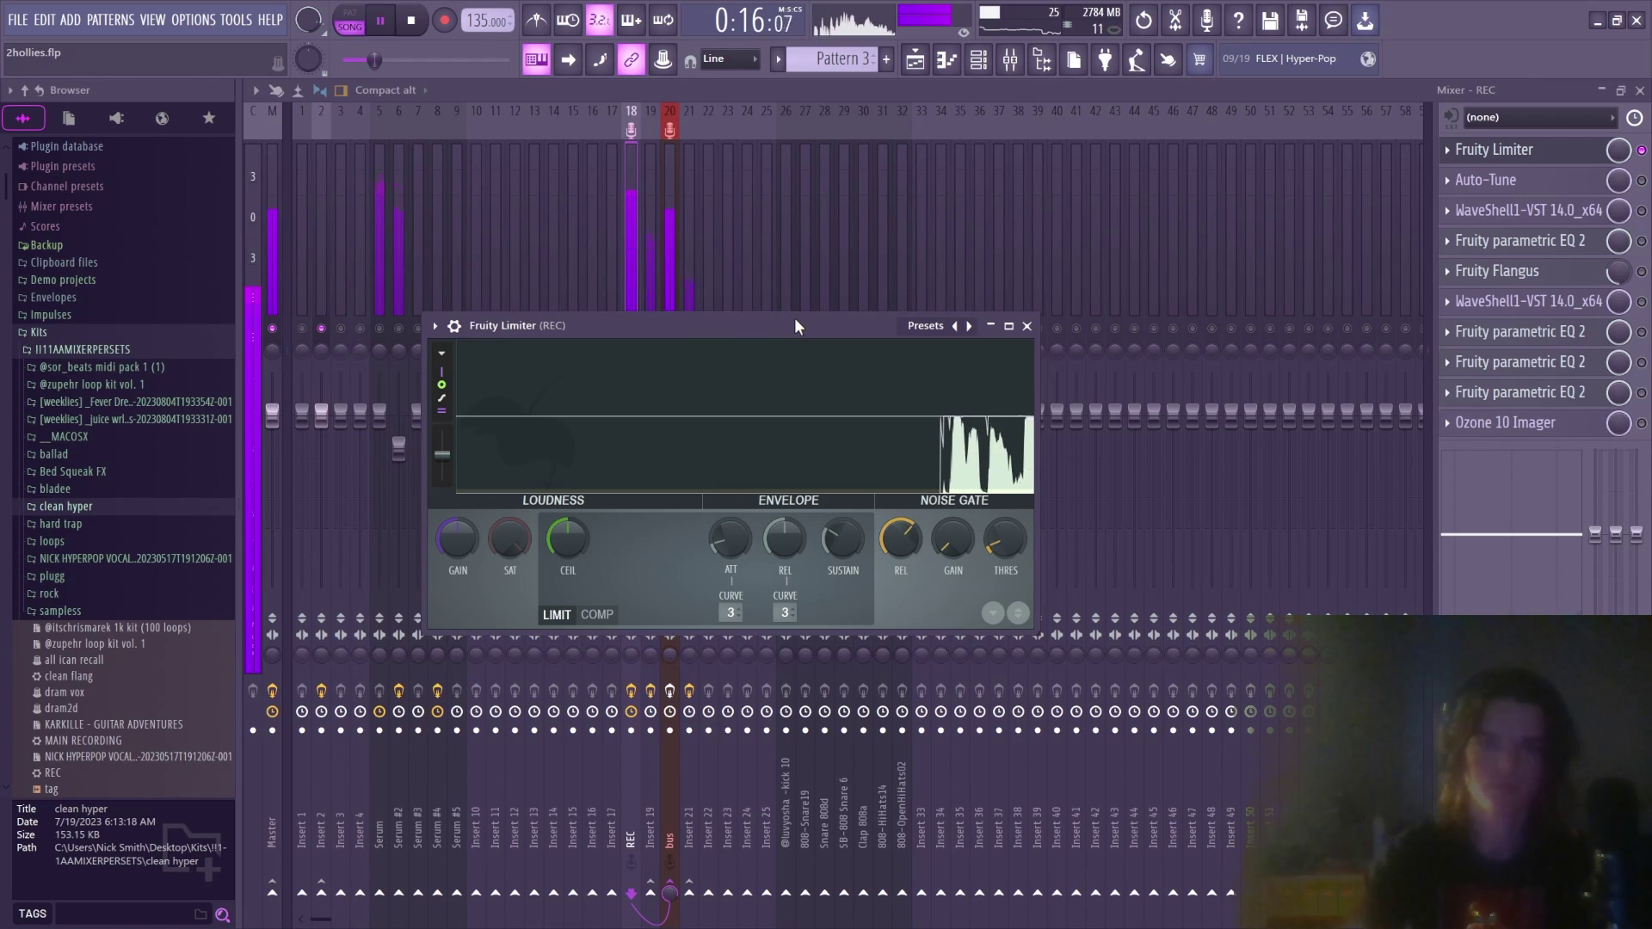
{"action": "key", "text": "space"}
Enable Auto-Tune on the REC track and check its A Natural Minor settings, and open the RComp compressor in the third effect slot
{"action": "left_click", "coordinate": [1642, 181]}
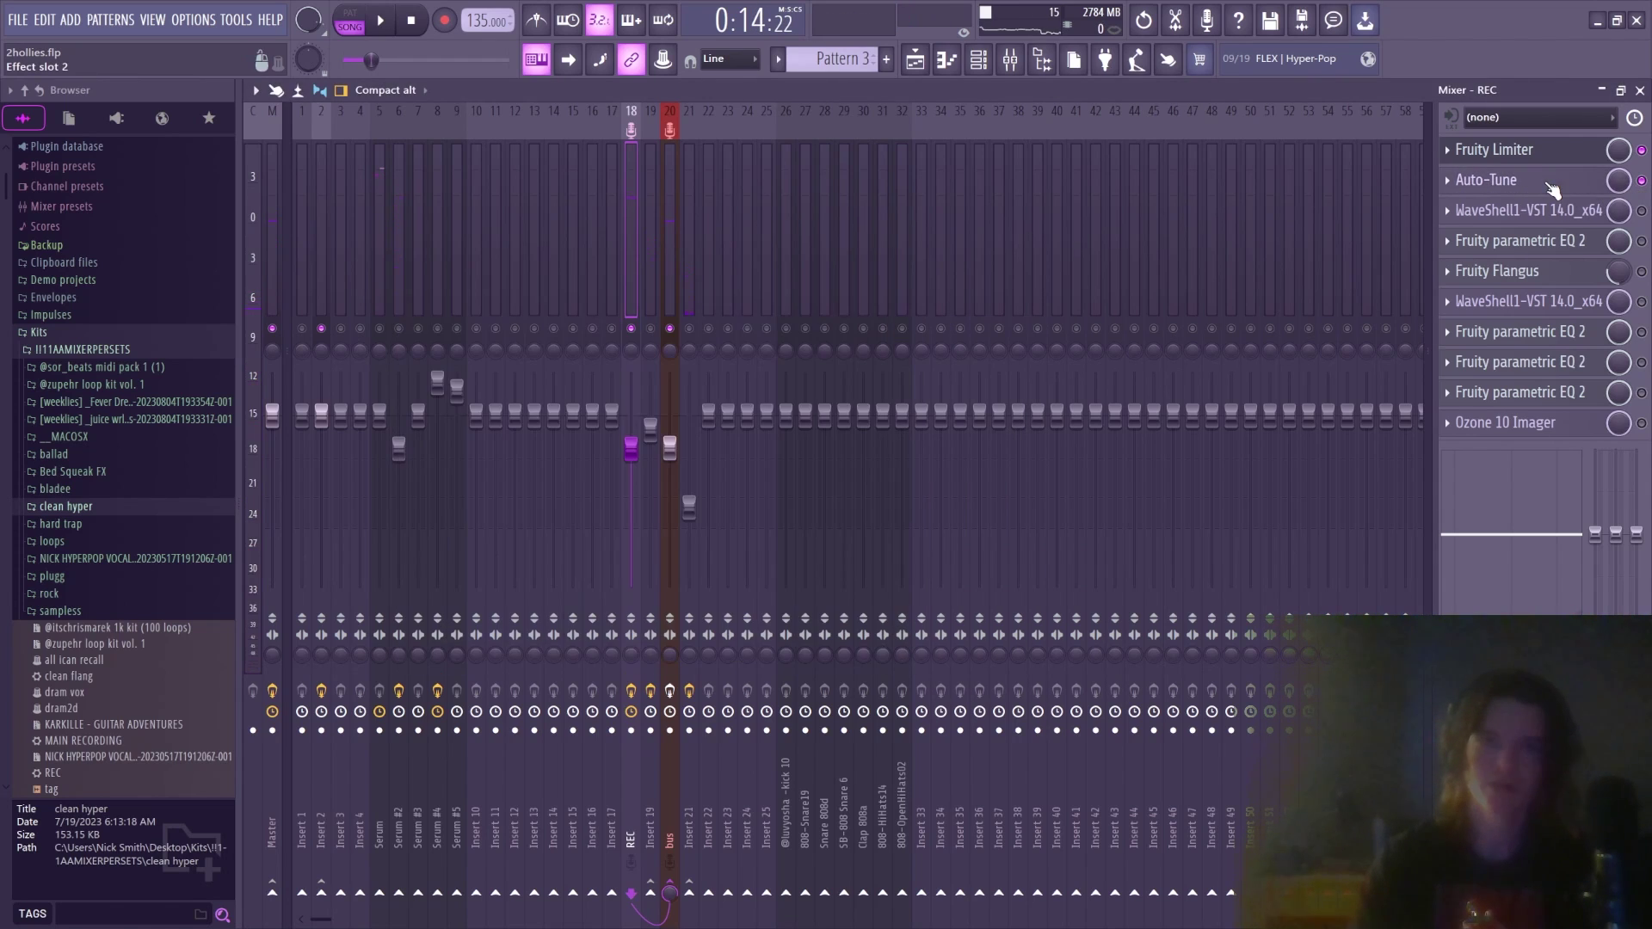
{"action": "left_click", "coordinate": [1554, 185]}
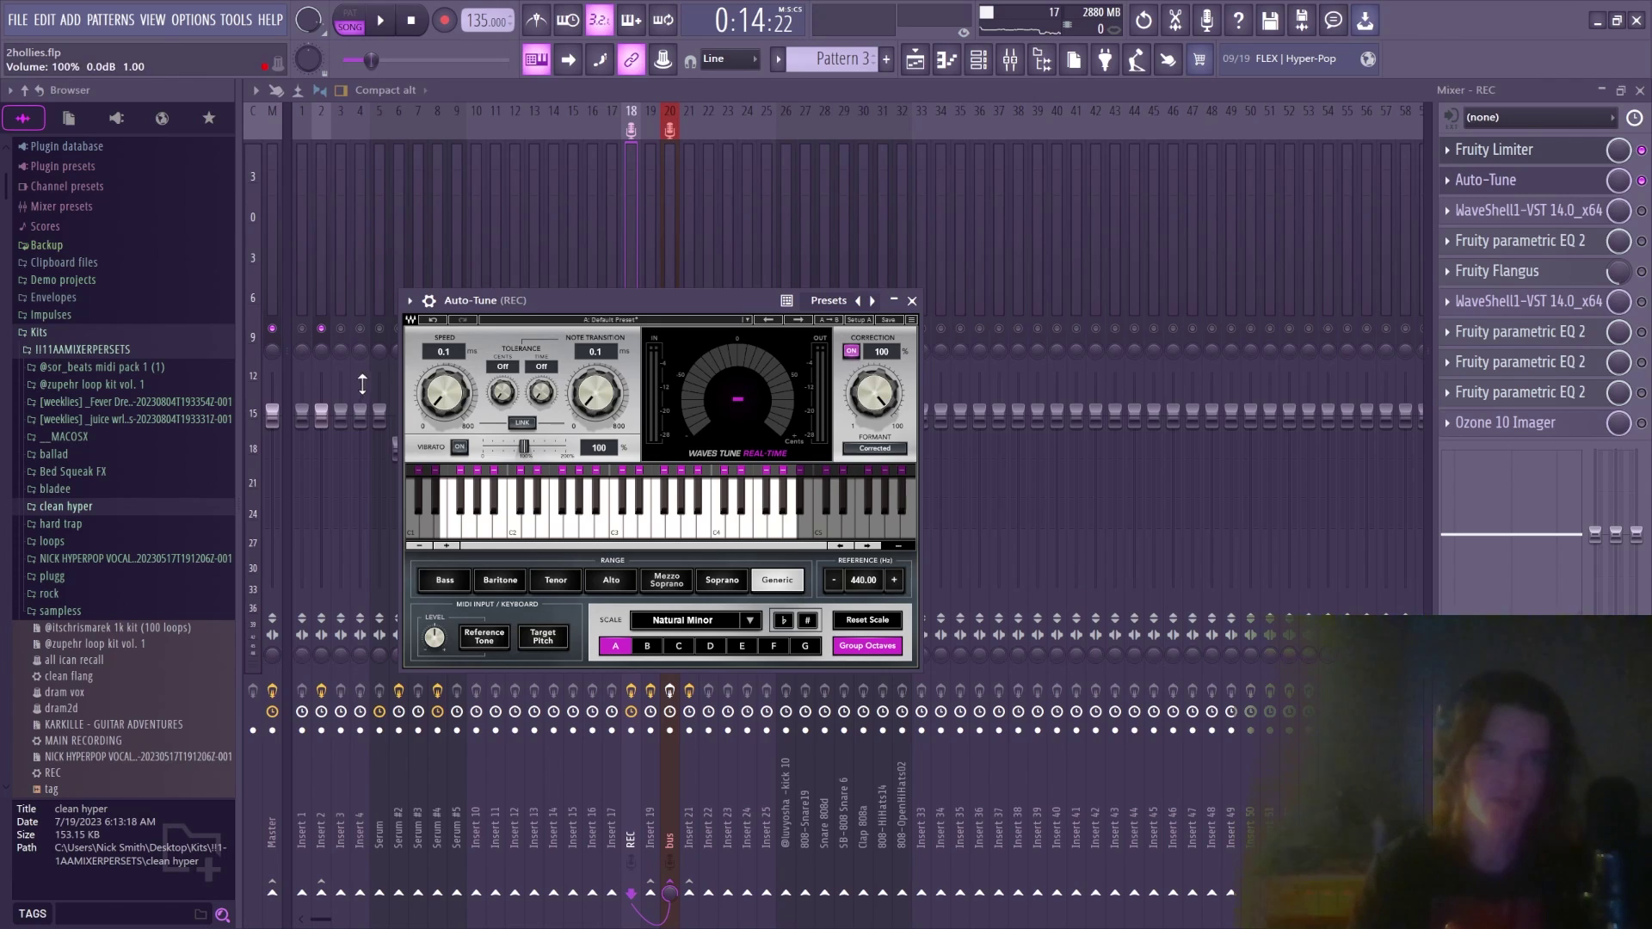
{"action": "left_click", "coordinate": [912, 301]}
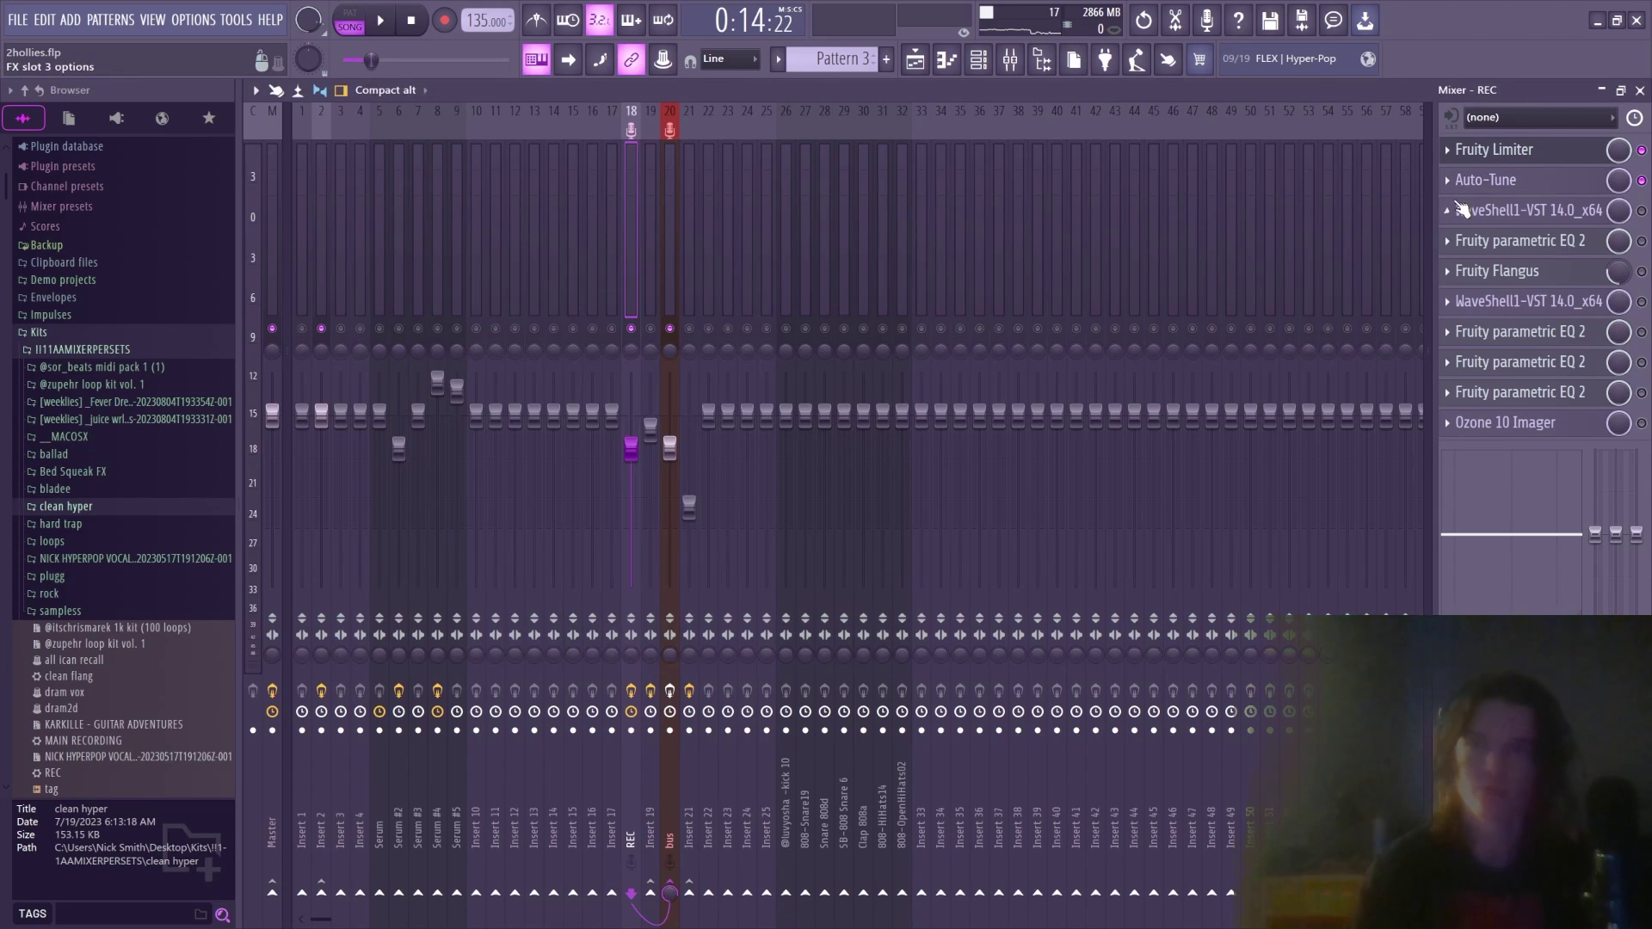
{"action": "left_click", "coordinate": [1545, 215]}
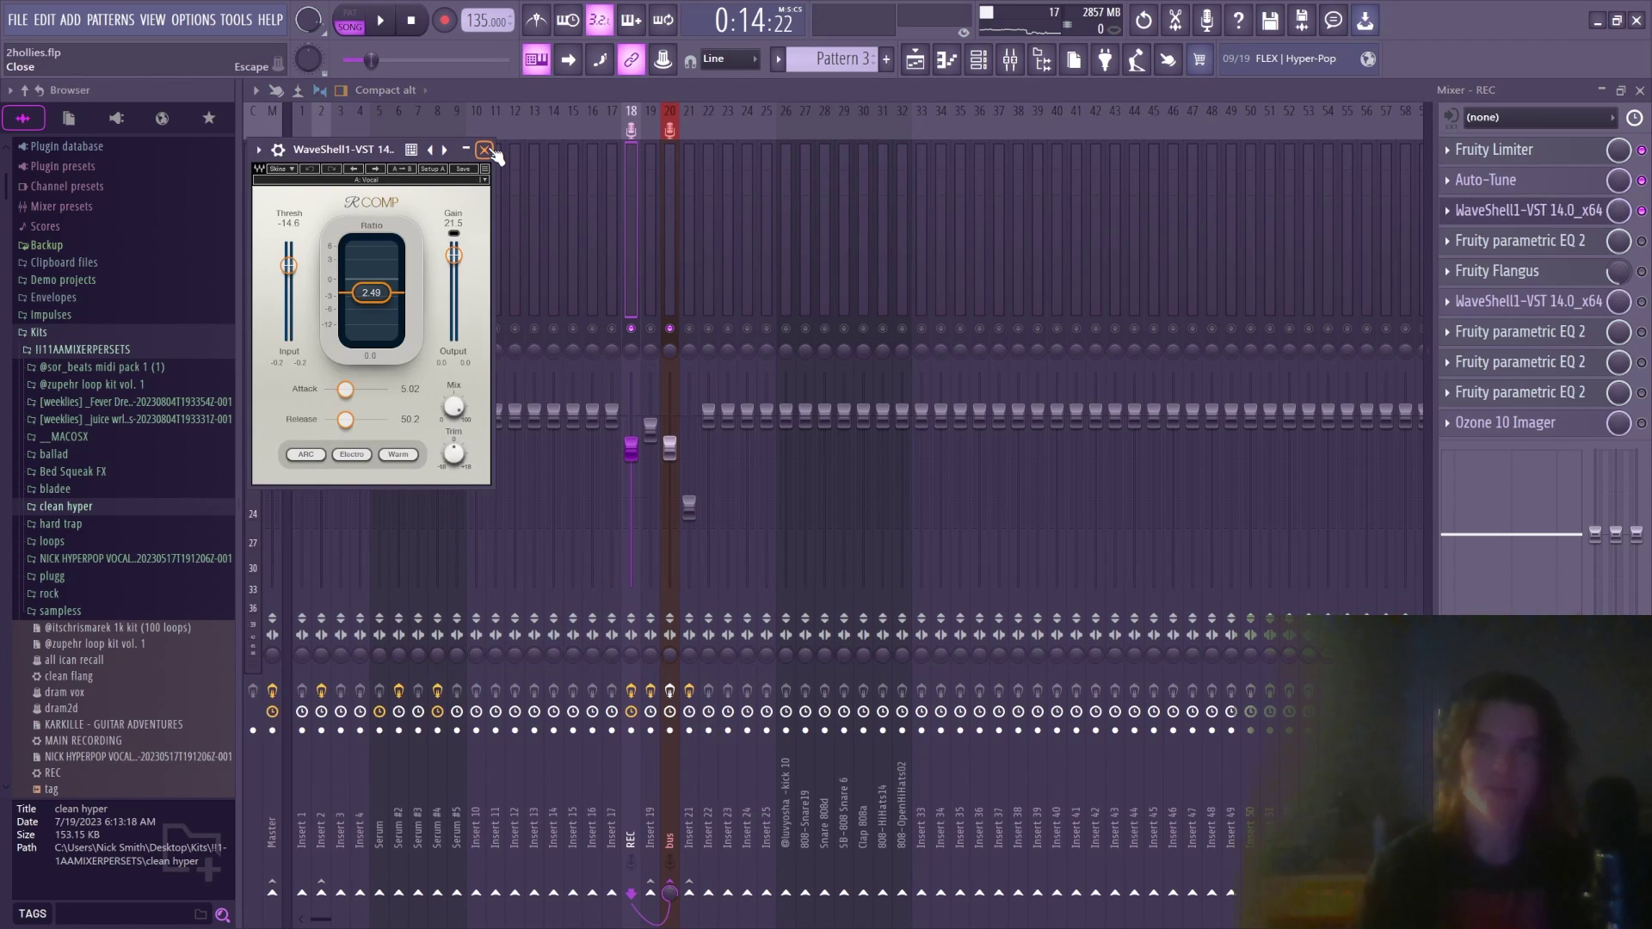
Show the RComp preset list on the REC track, close the compressor, and listen to the vocals through it
{"action": "left_click", "coordinate": [386, 183]}
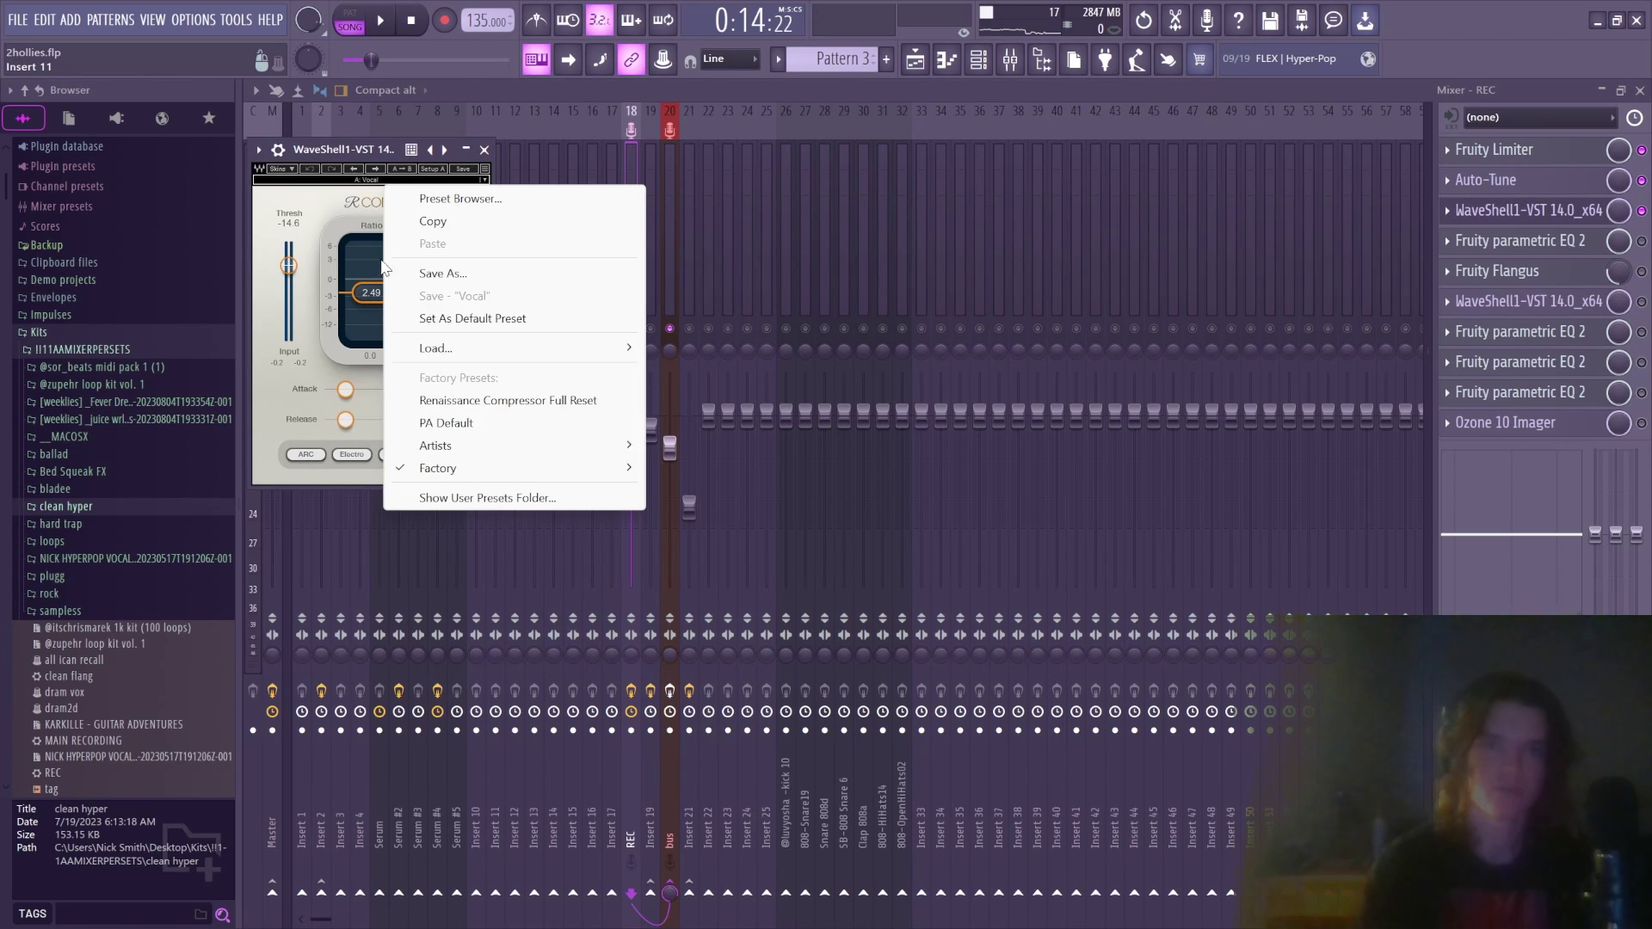
{"action": "left_click", "coordinate": [484, 151]}
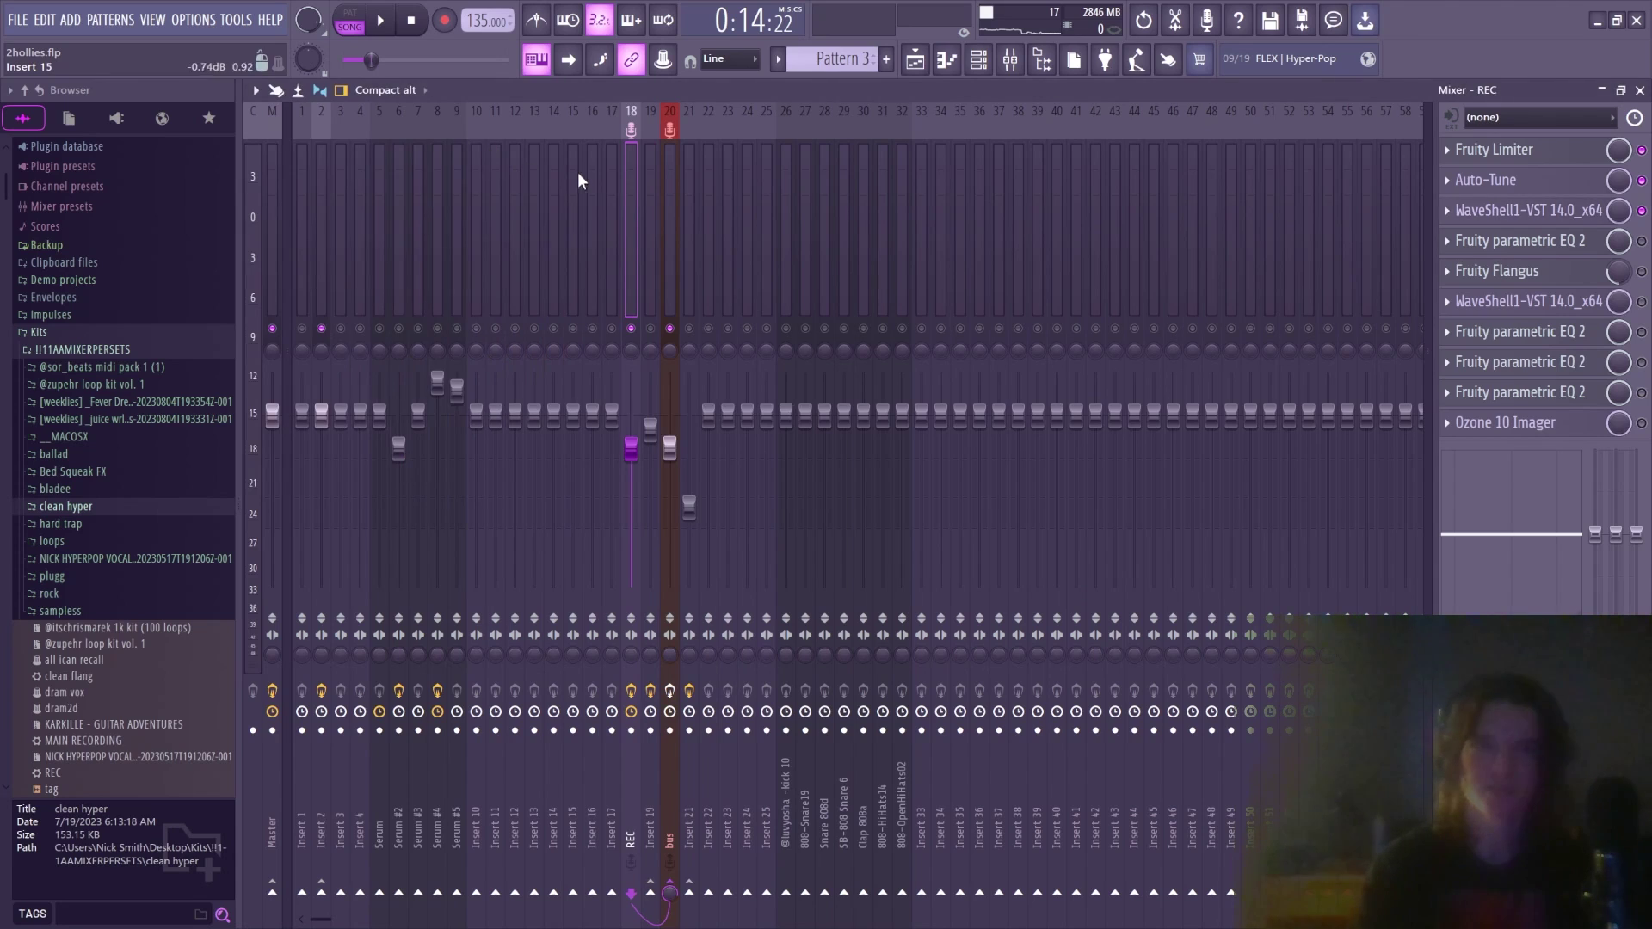
{"action": "key", "text": "space"}
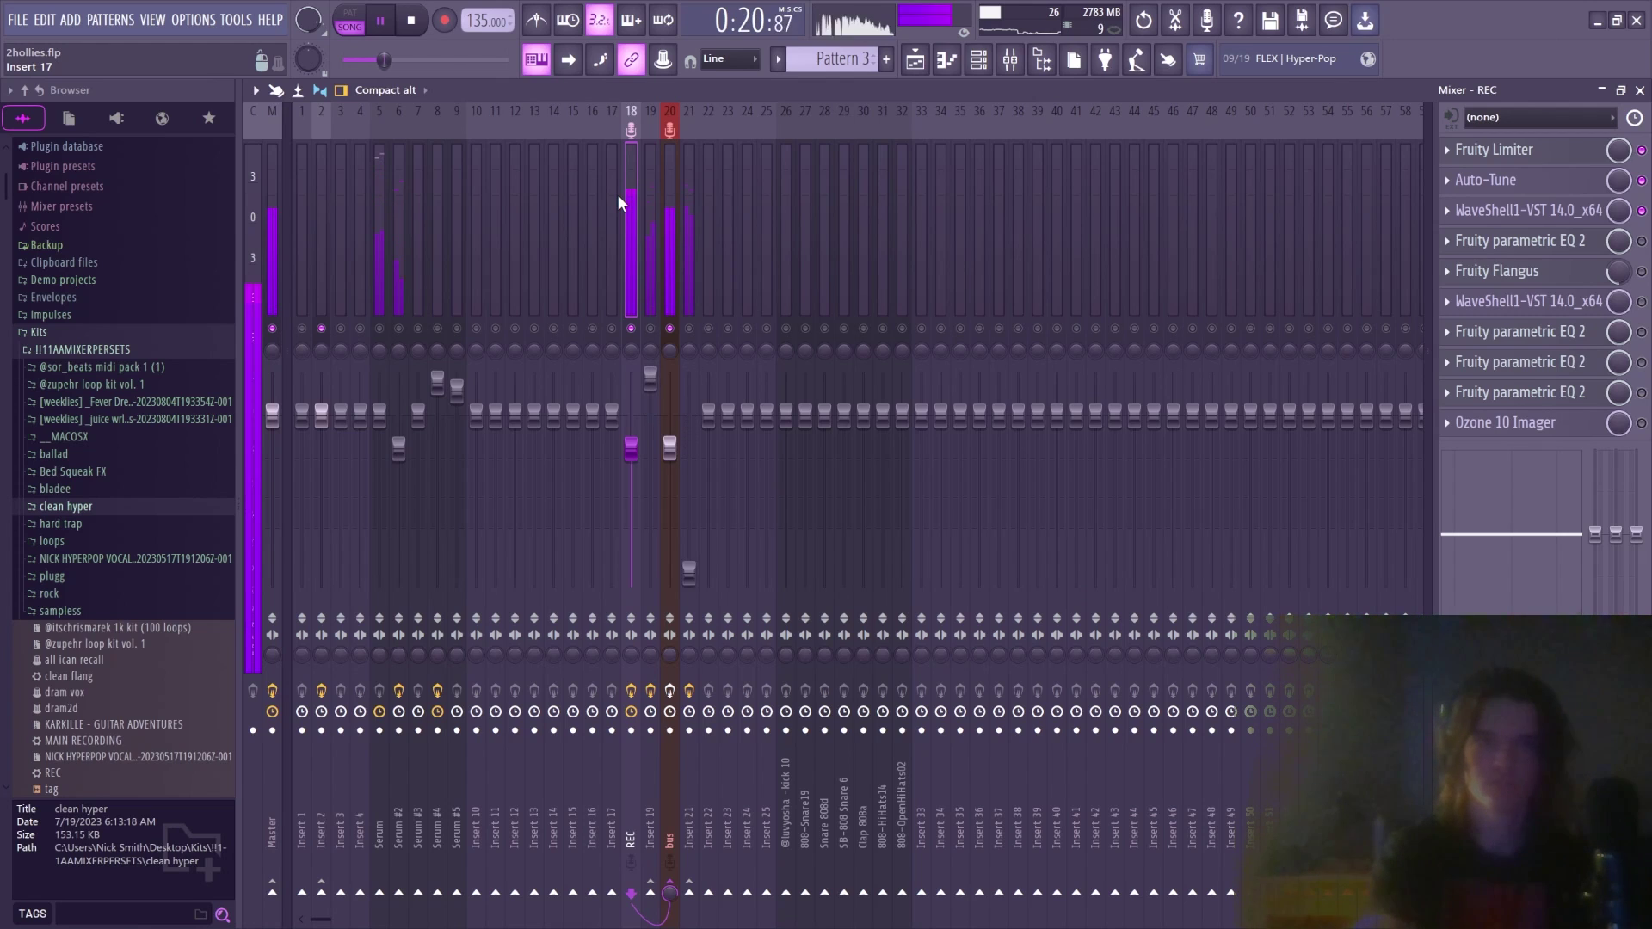
{"action": "key", "text": "space"}
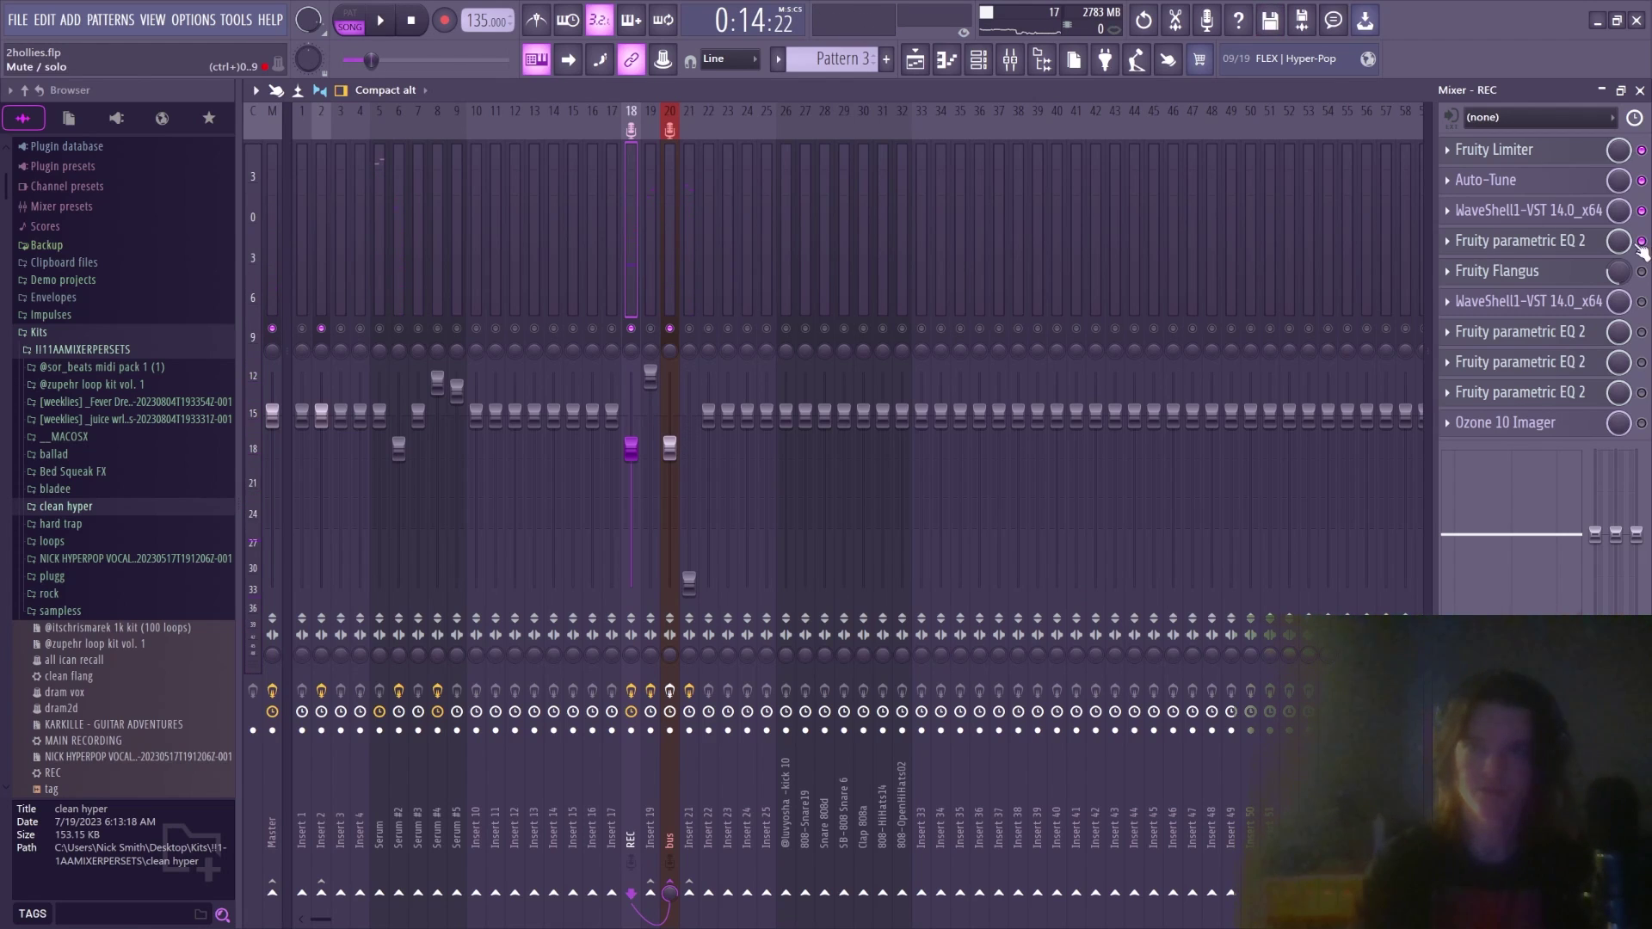
Enable the low-cut Fruity parametric EQ 2 in the REC track's fourth slot, check its curve, and listen to the vocals
{"action": "left_click", "coordinate": [1578, 241]}
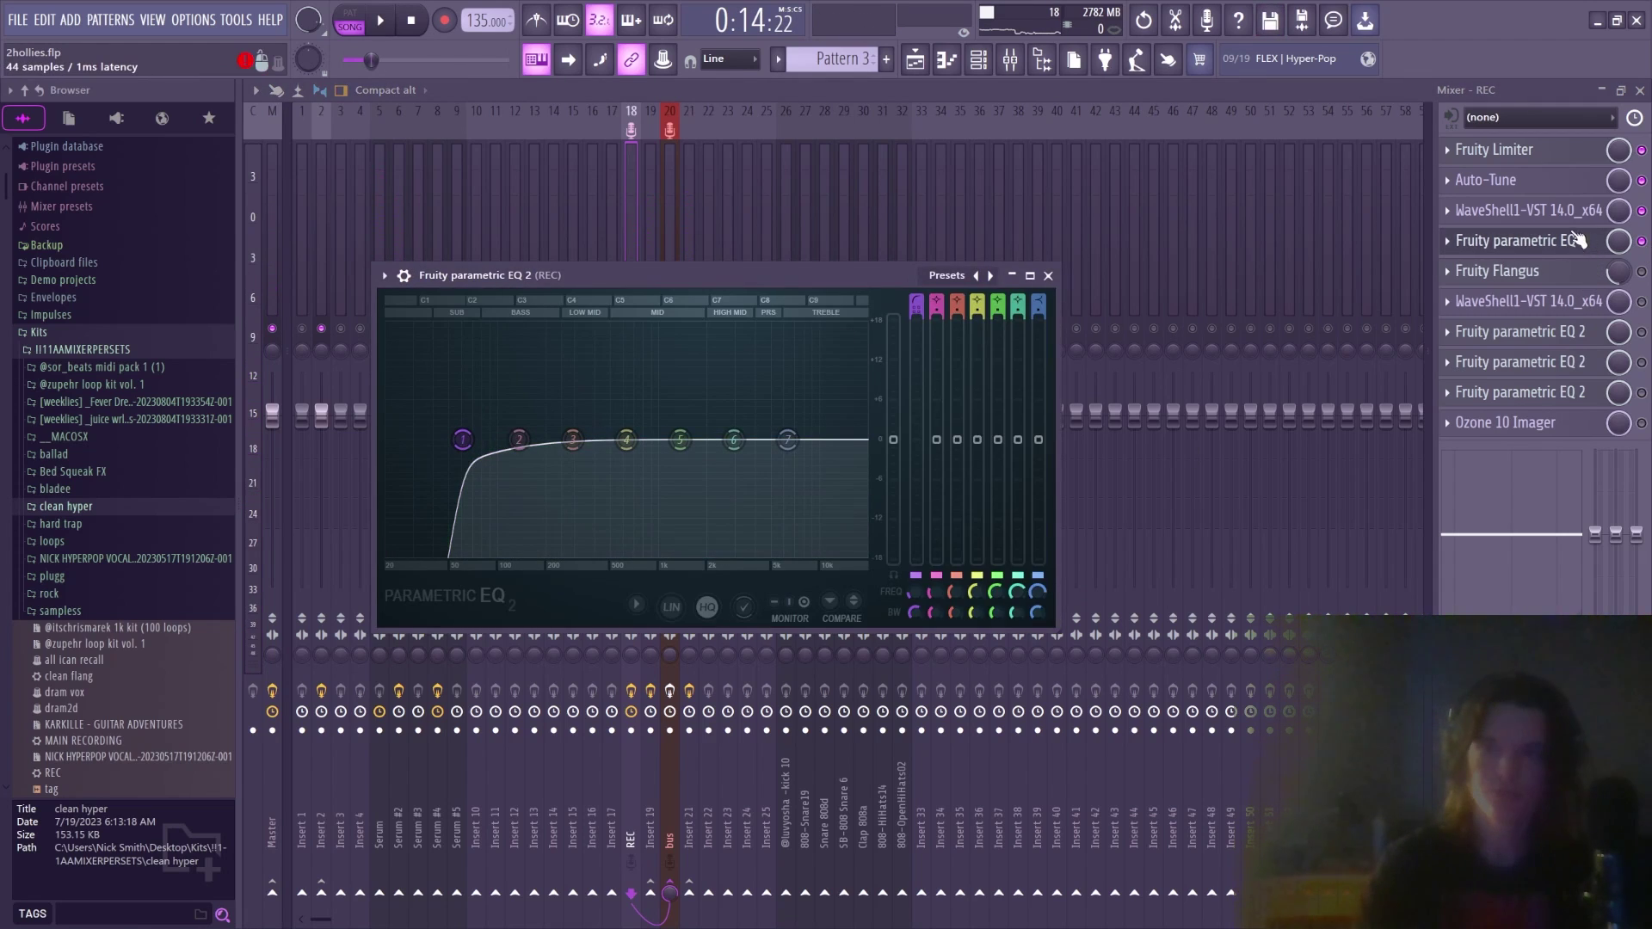
{"action": "left_click", "coordinate": [1575, 242]}
{"action": "key", "text": "space"}
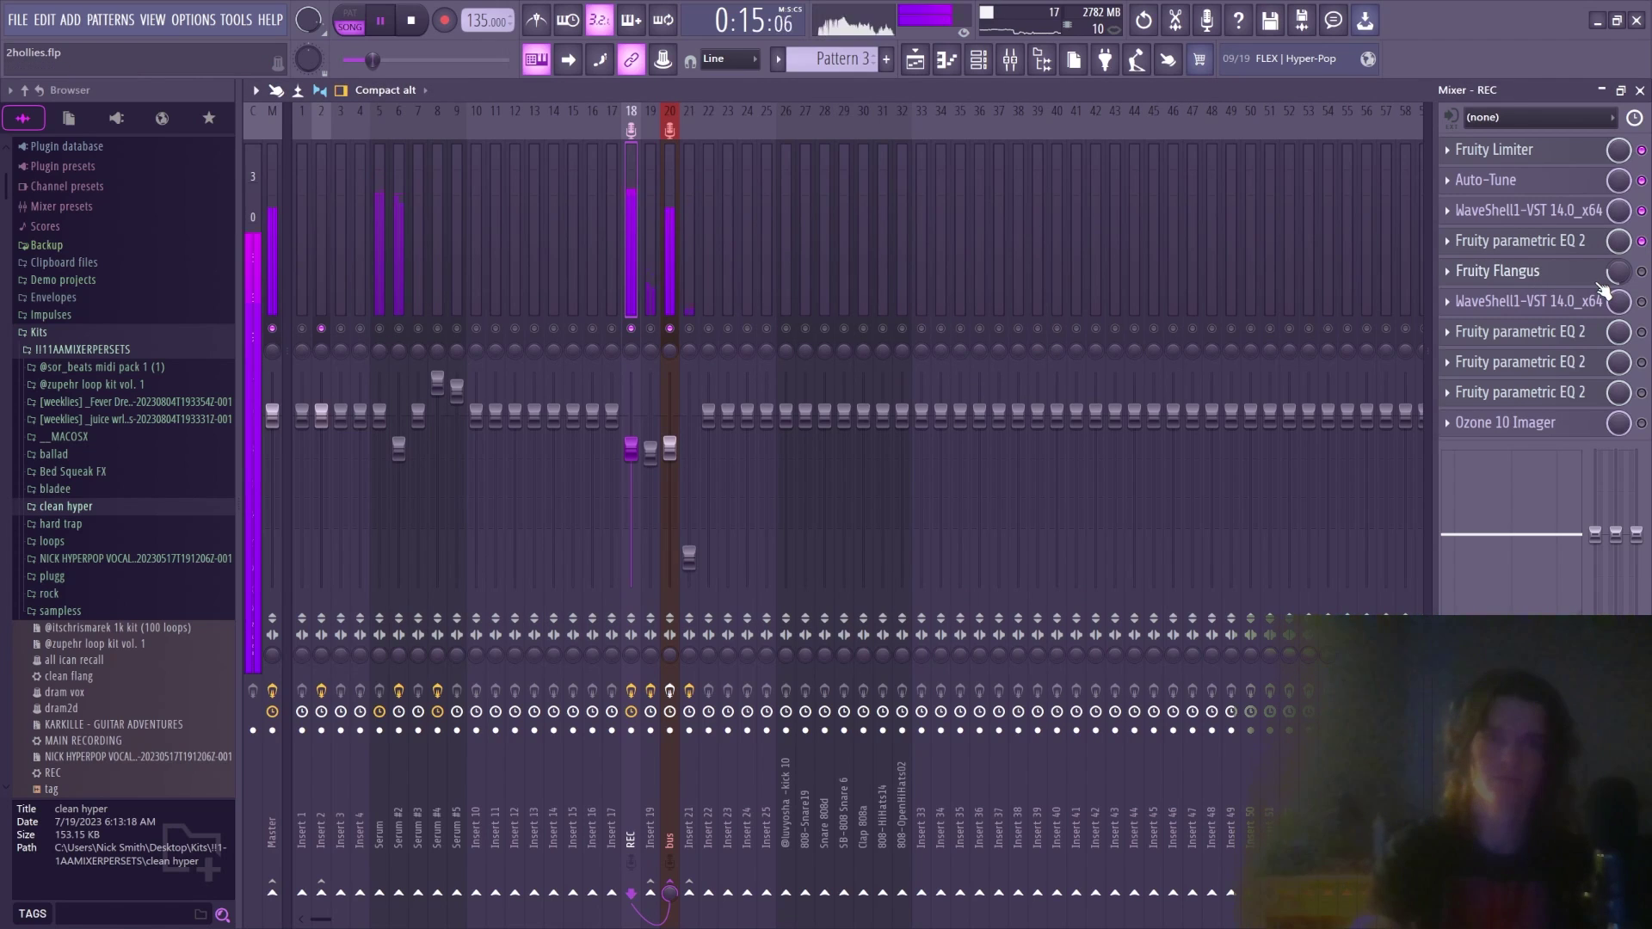
{"action": "key", "text": "space"}
Enable Fruity Flangus and the Waves DeEsser on the REC track, and check the settings of both effects
{"action": "left_click", "coordinate": [1540, 273]}
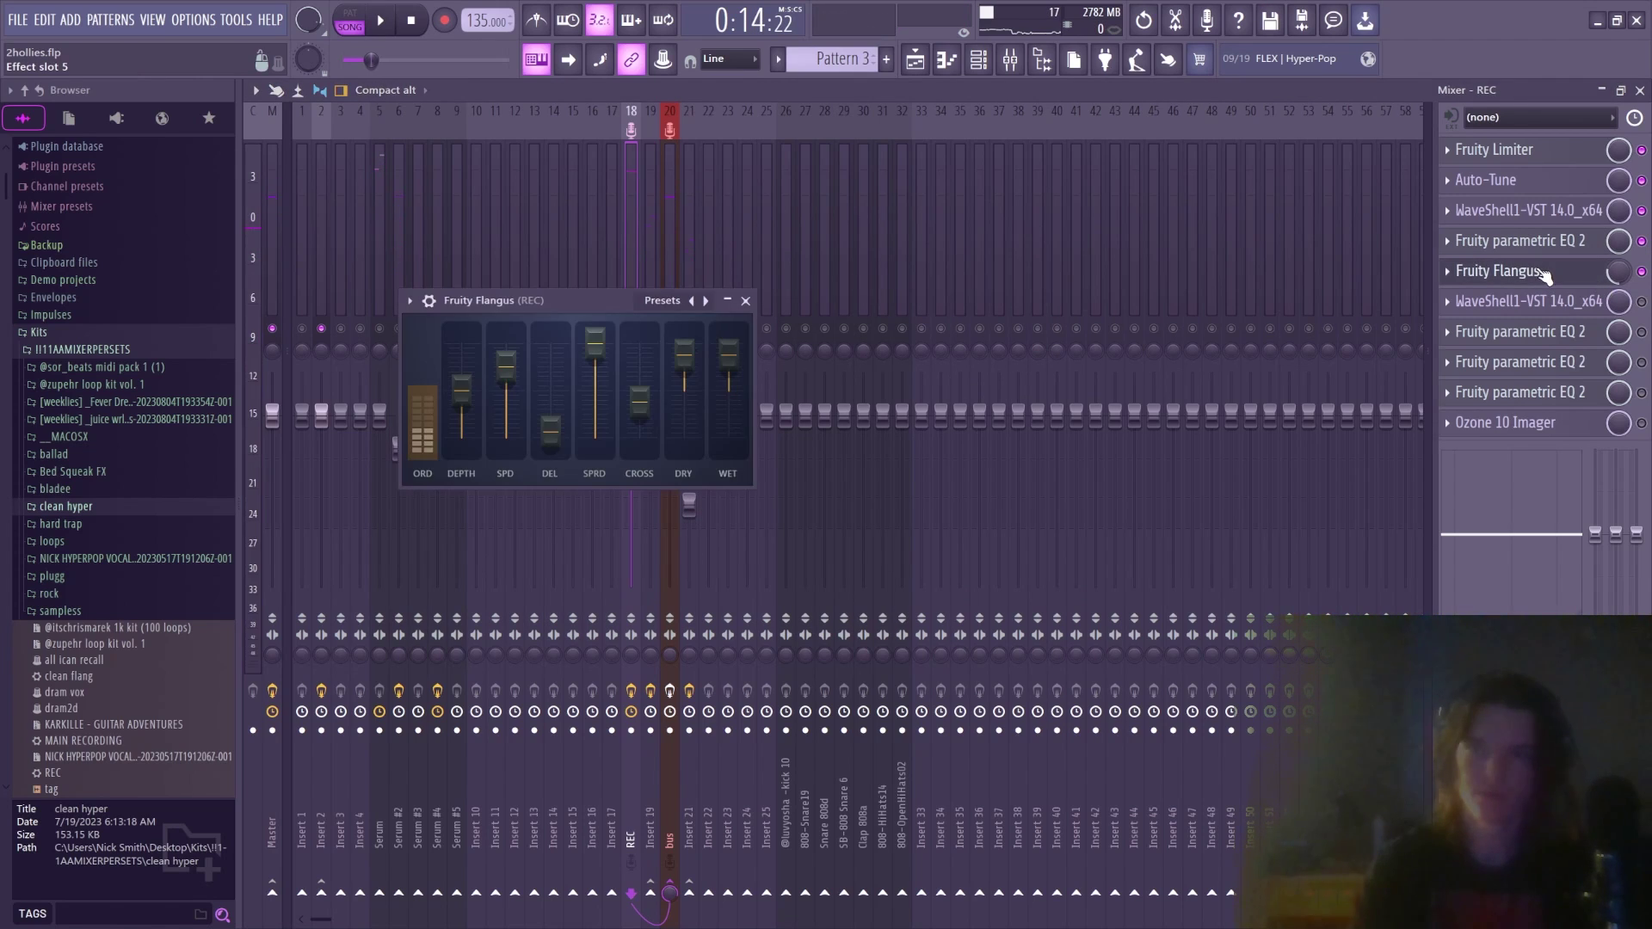
{"action": "left_click", "coordinate": [1543, 274]}
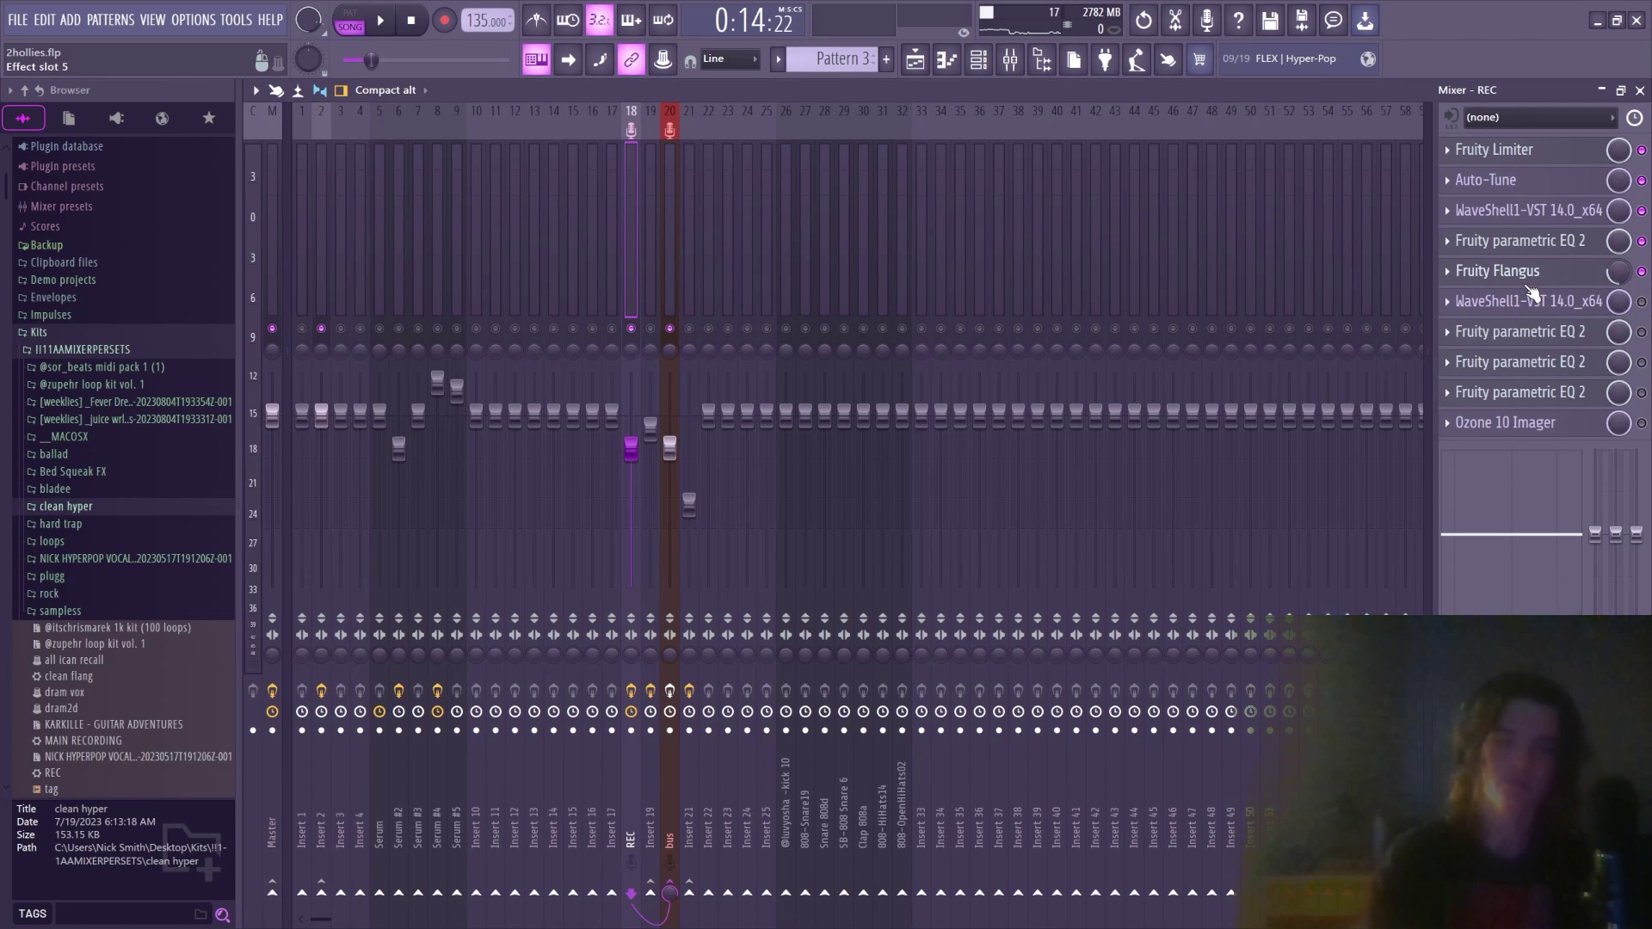
{"action": "key", "text": "space"}
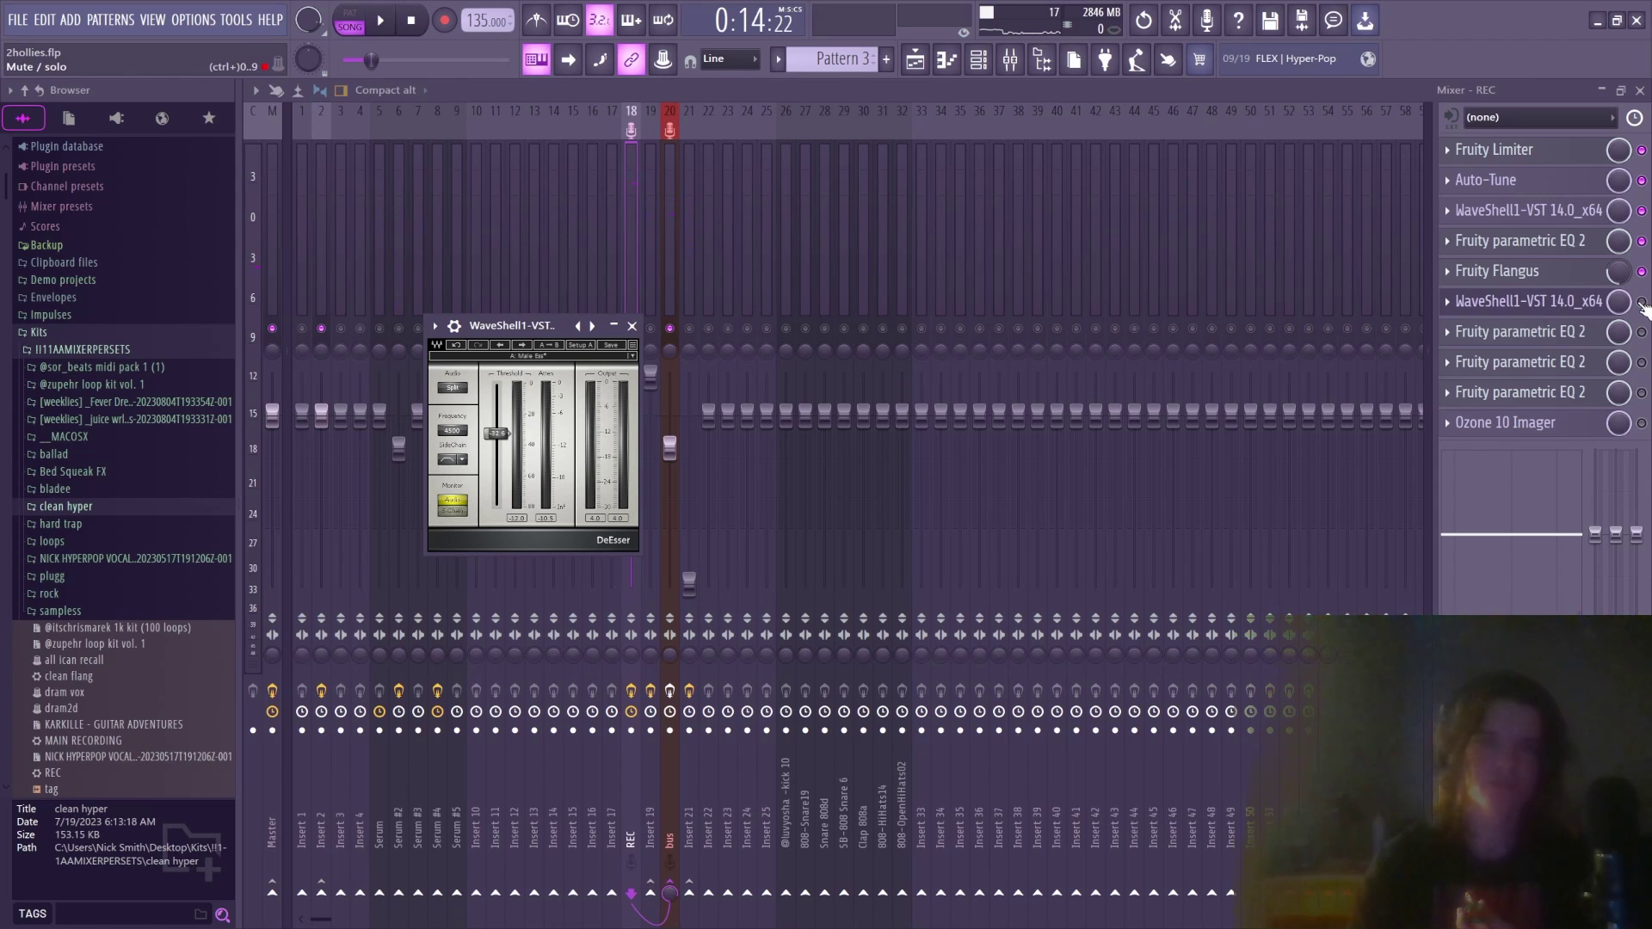
{"action": "key", "text": "Escape"}
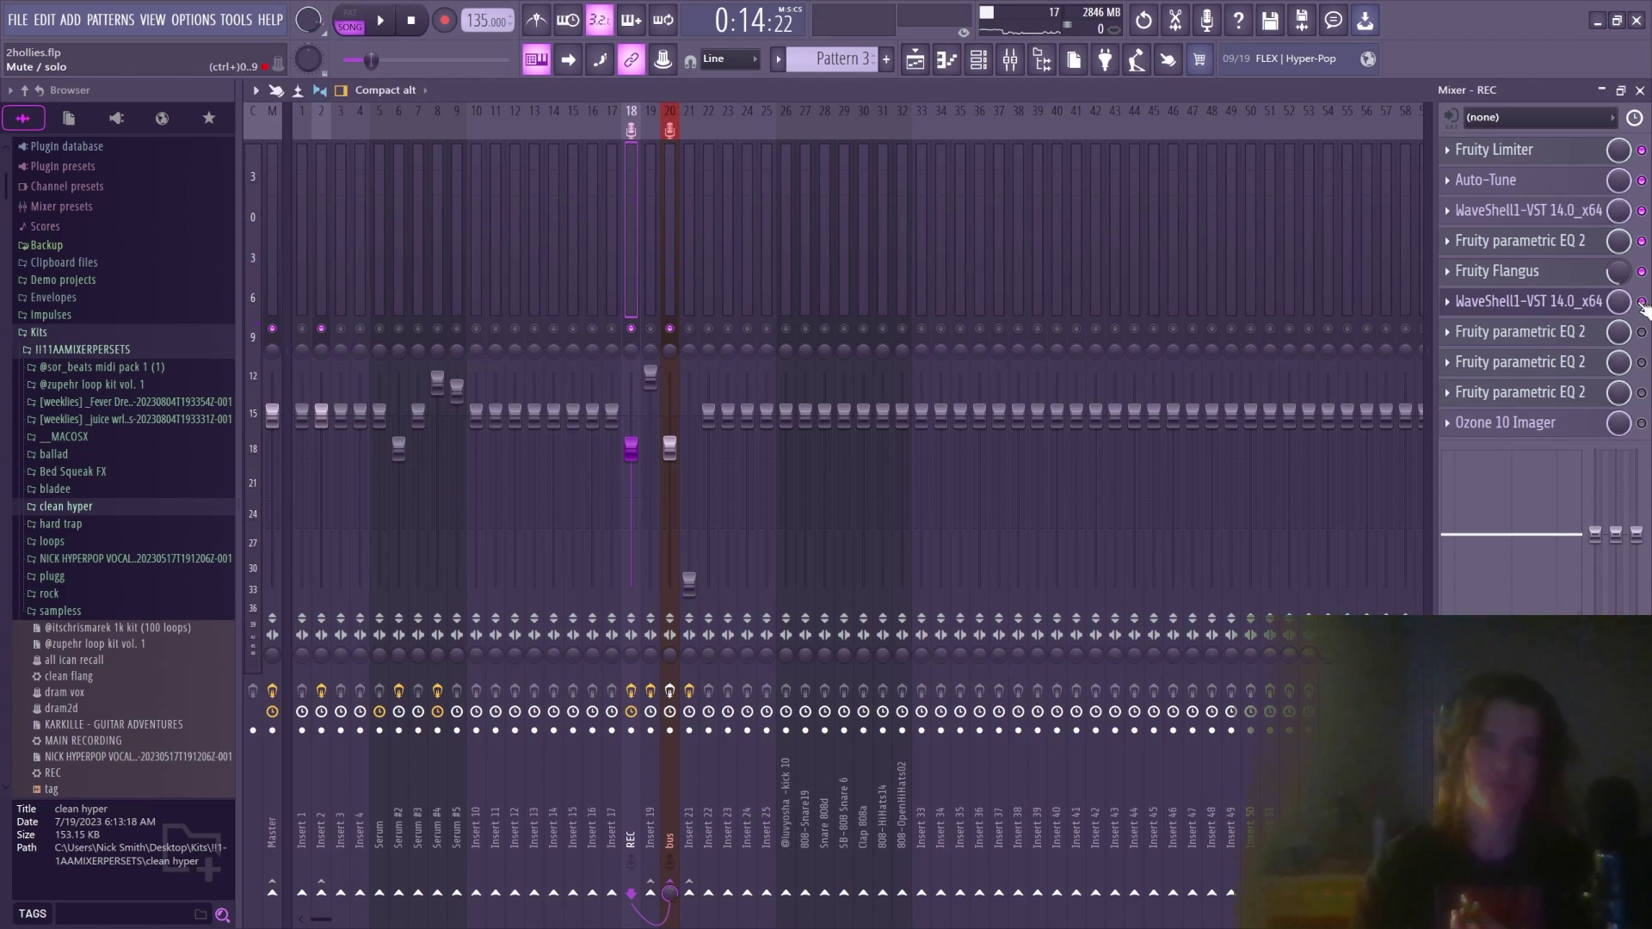
Enable the three Fruity parametric EQ 2 effects in slots 7 to 9 of the REC track and check their curves
{"action": "left_click", "coordinate": [1580, 331]}
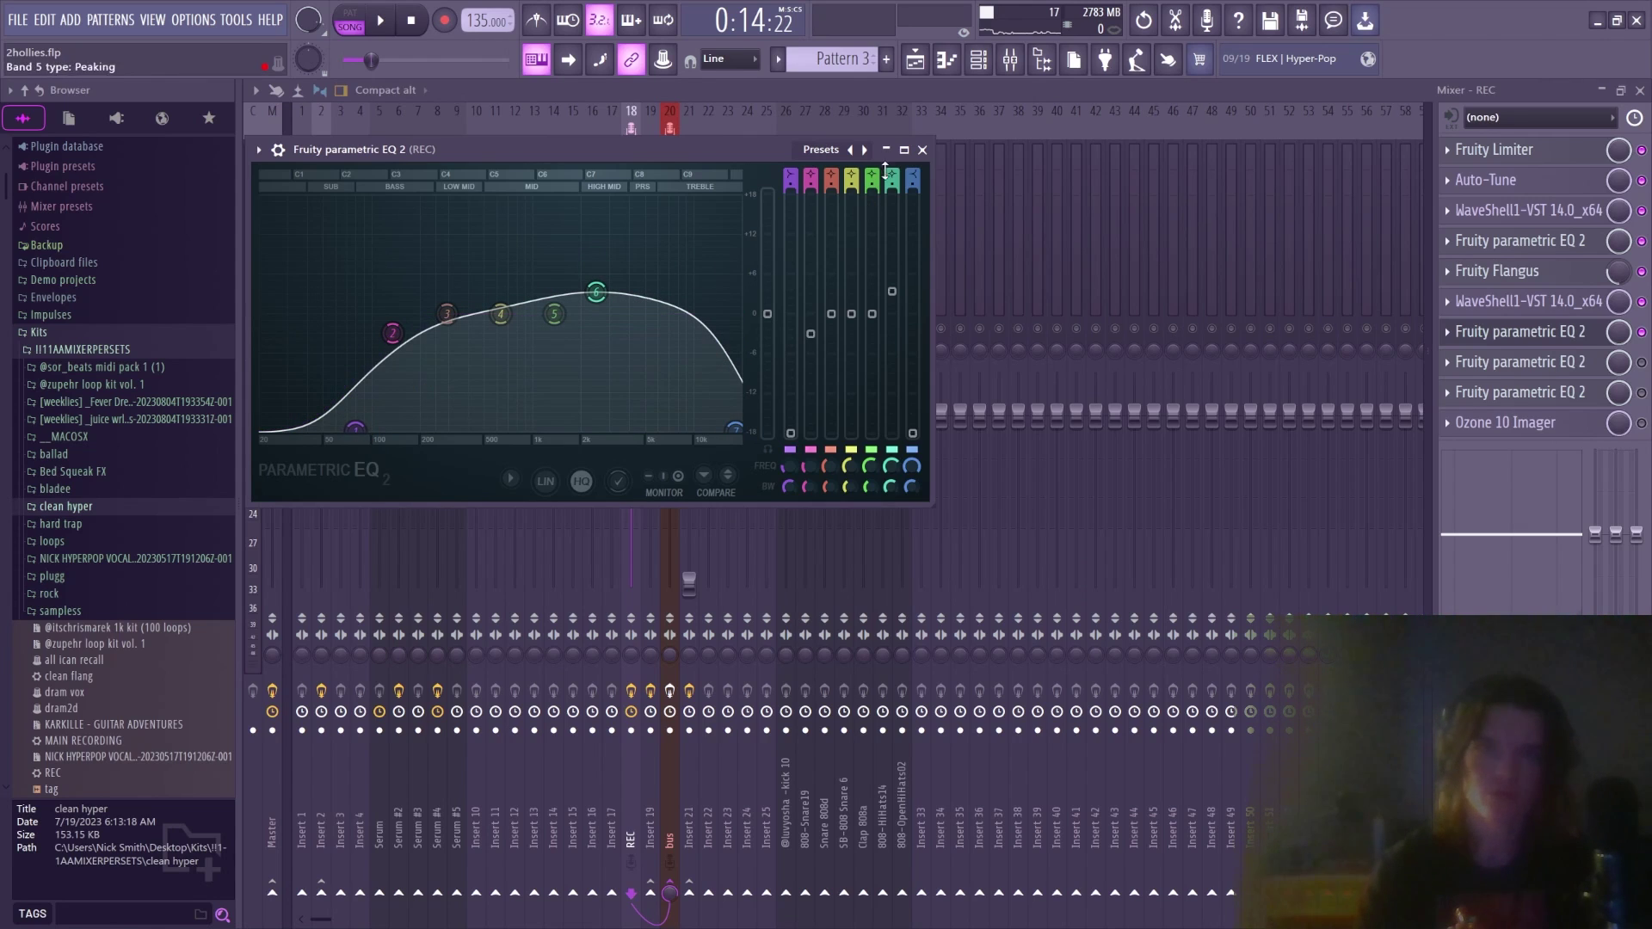
{"action": "left_click", "coordinate": [922, 152]}
{"action": "left_click", "coordinate": [1537, 362]}
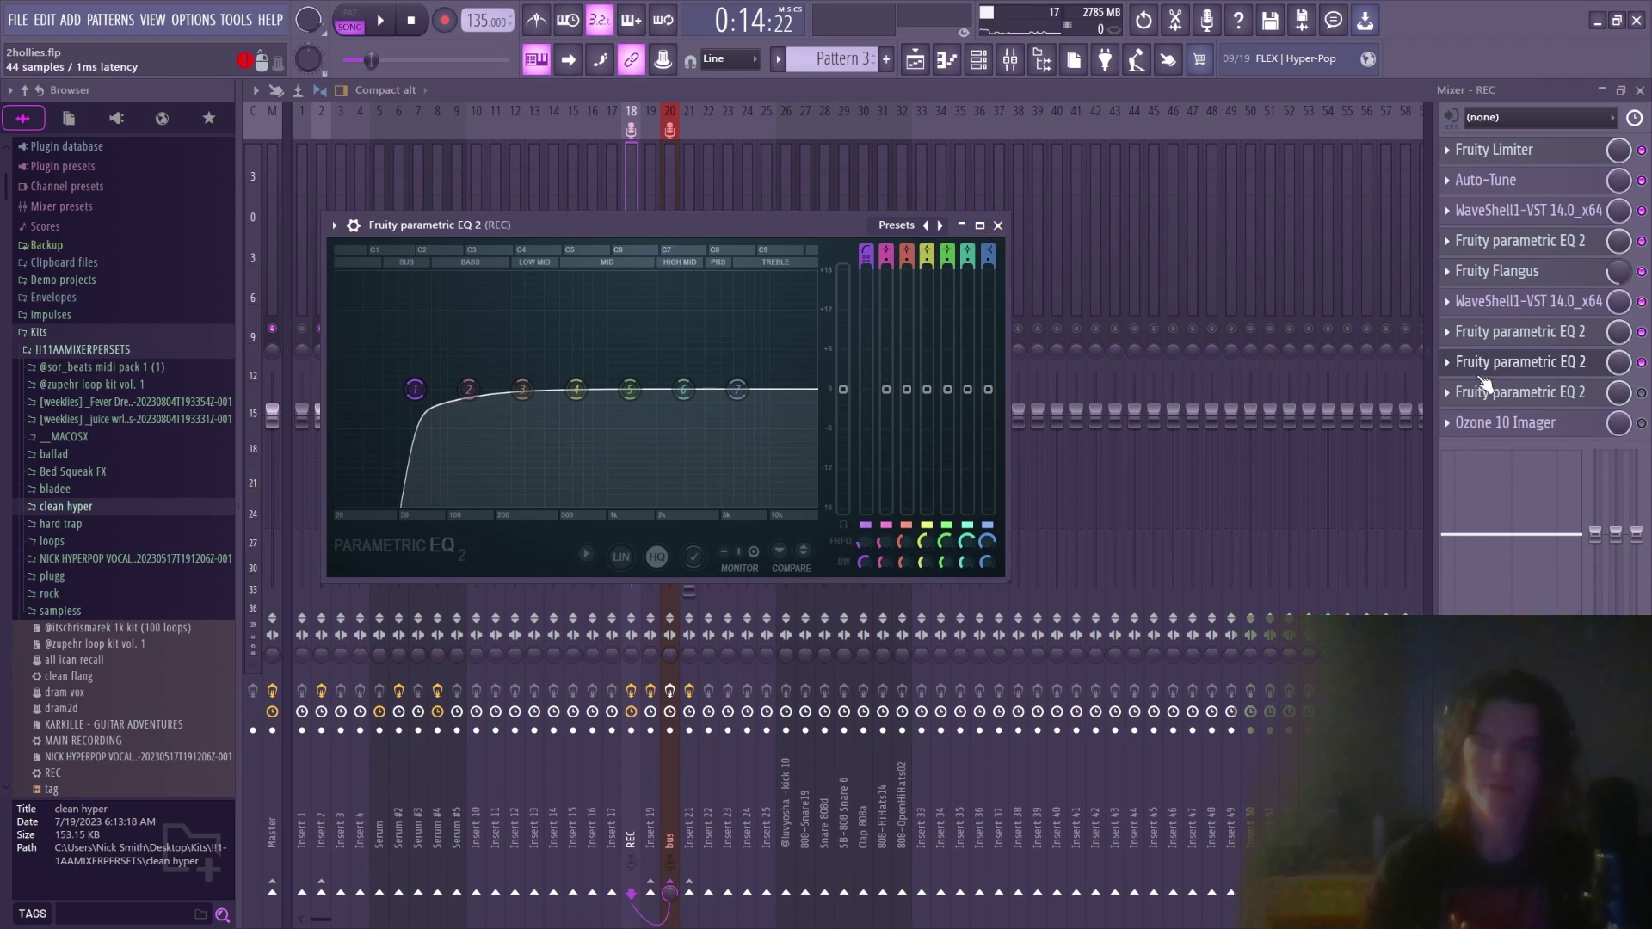
{"action": "left_click", "coordinate": [1571, 396]}
{"action": "left_click", "coordinate": [1642, 396]}
{"action": "left_click", "coordinate": [1539, 395]}
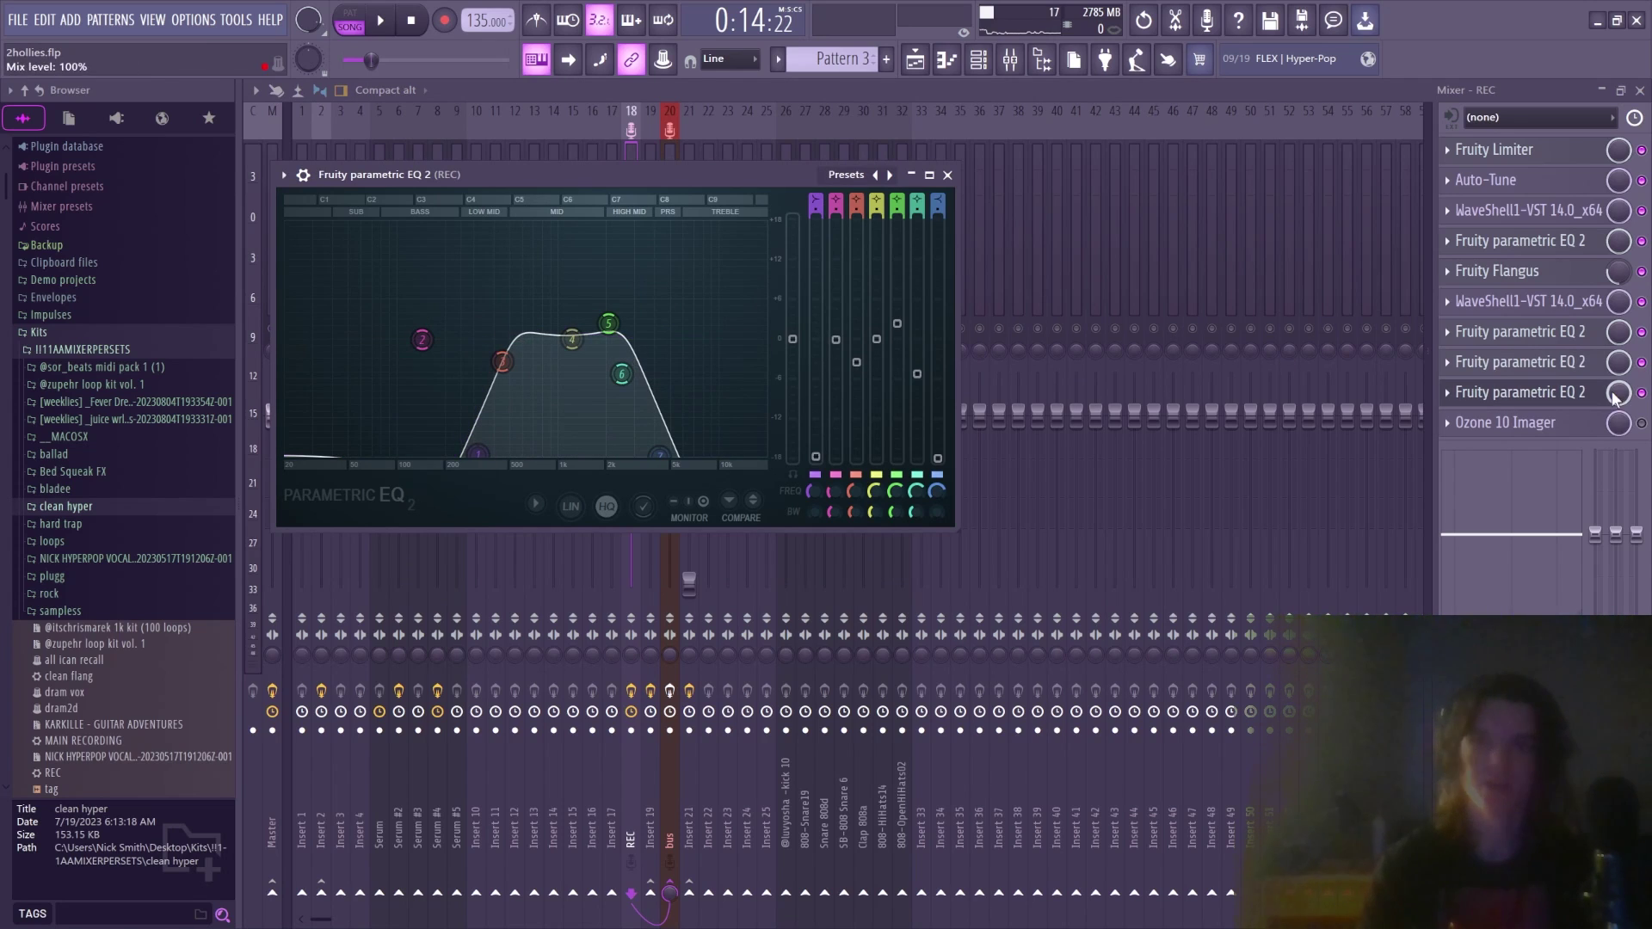
Show the Param. EQ 2 mix level automation in the playlist, and return to the mixer
{"action": "left_click", "coordinate": [923, 62]}
{"action": "left_click", "coordinate": [638, 474]}
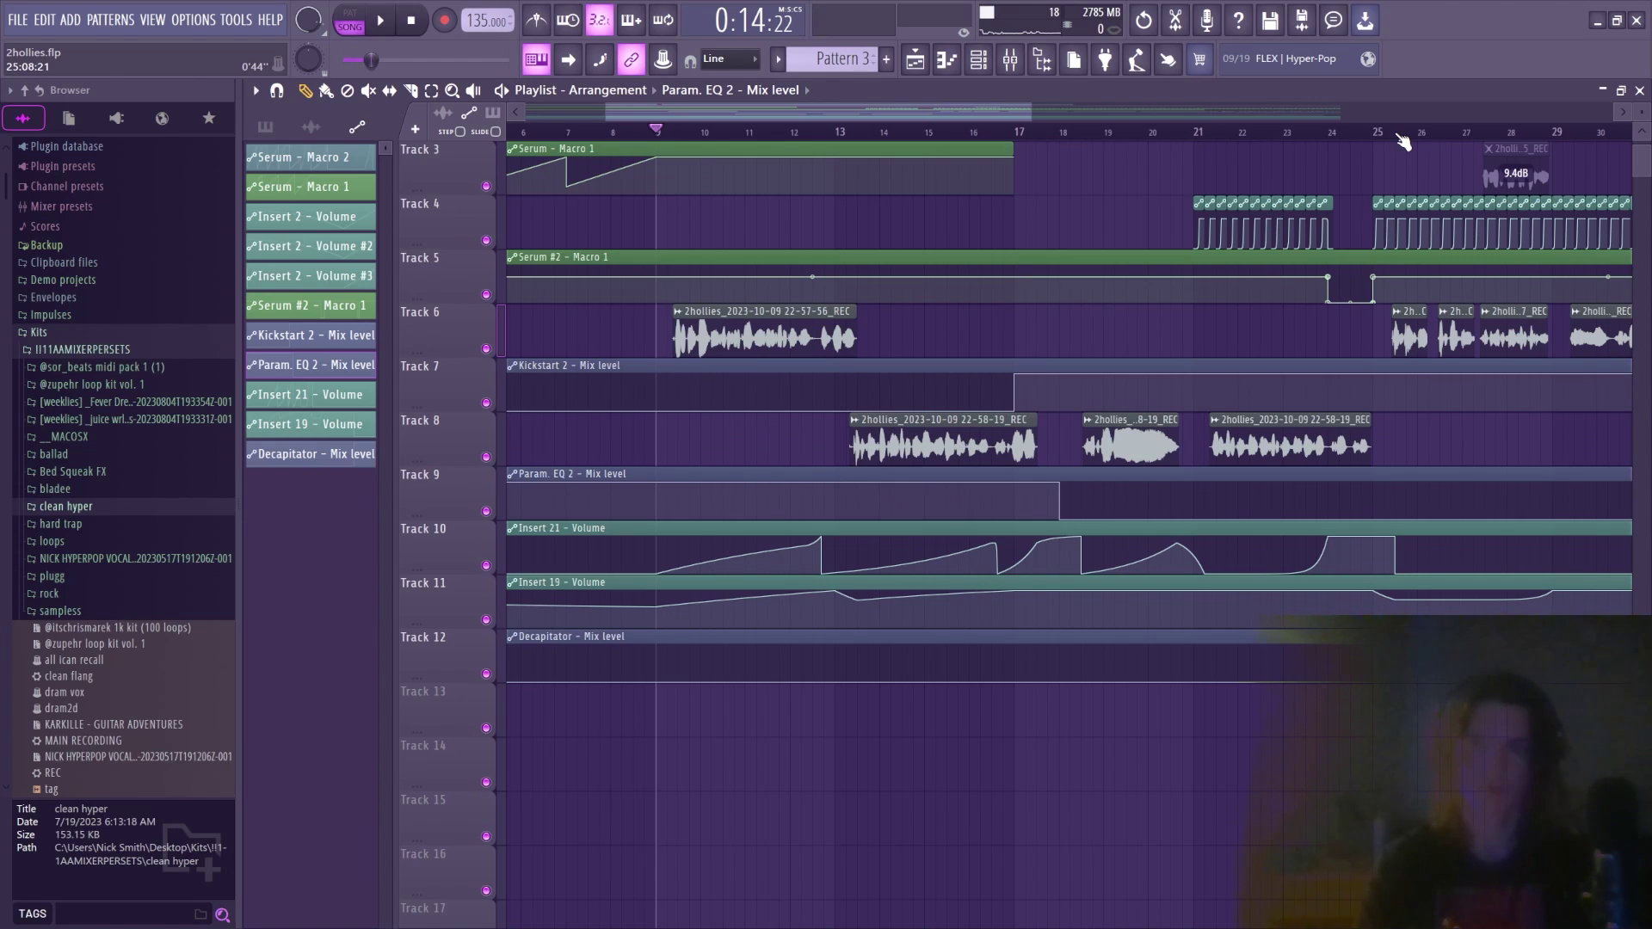
{"action": "left_click", "coordinate": [1010, 58]}
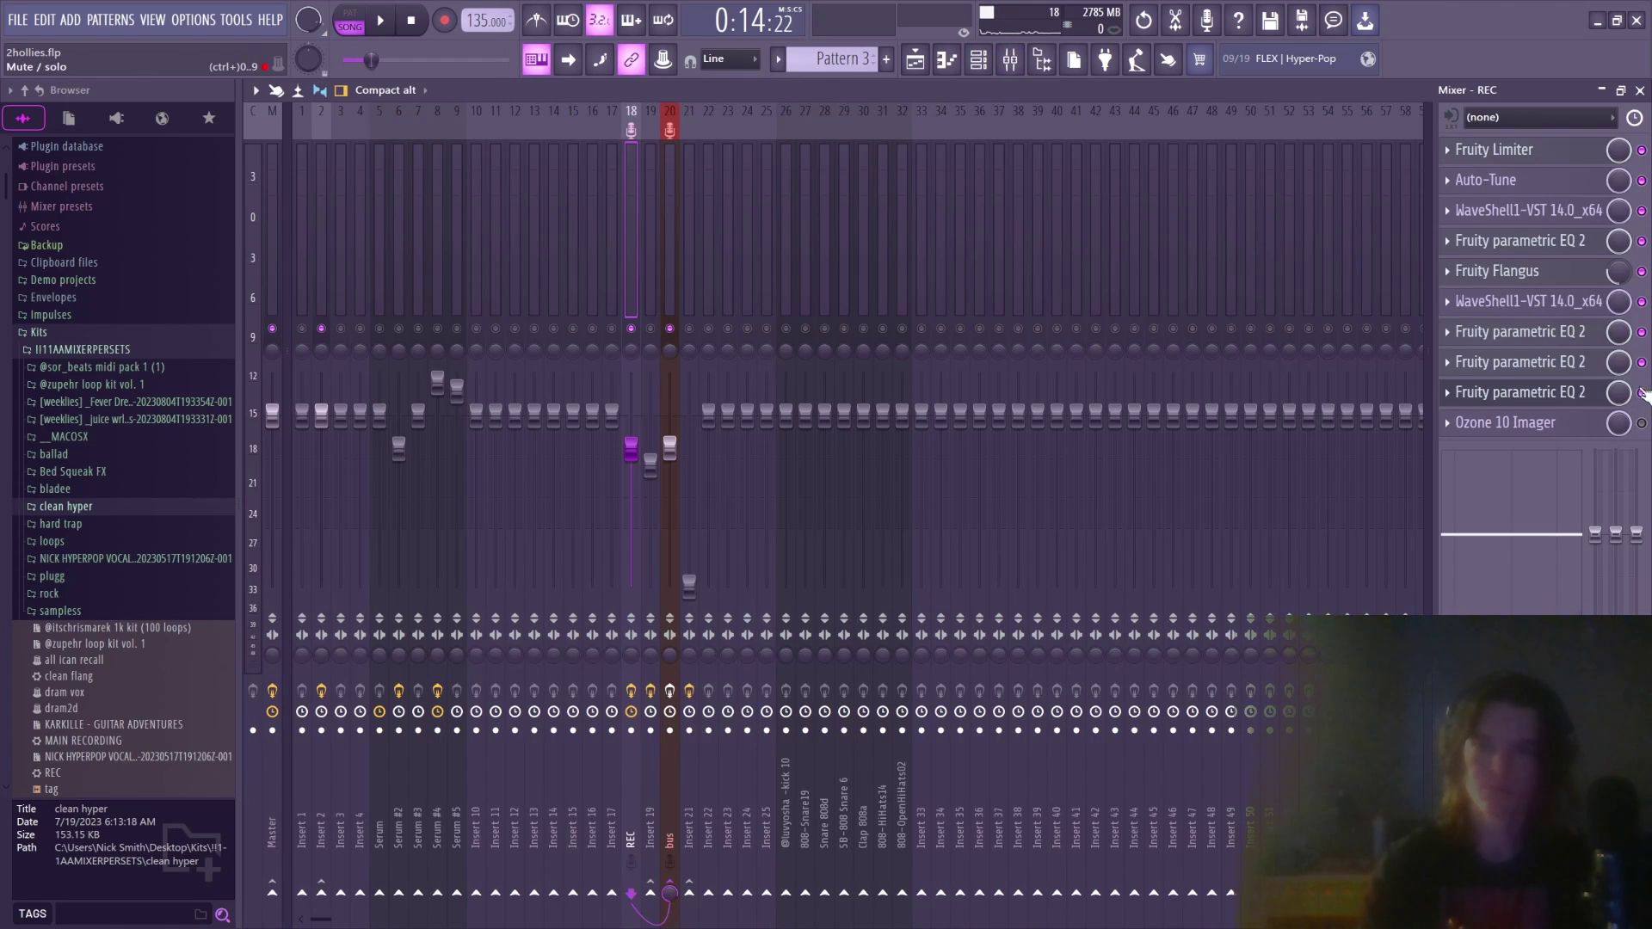
Listen to the vocals while toggling the ninth-slot EQ, and enable the Ozone 10 Imager on the REC track
{"action": "key", "text": "space"}
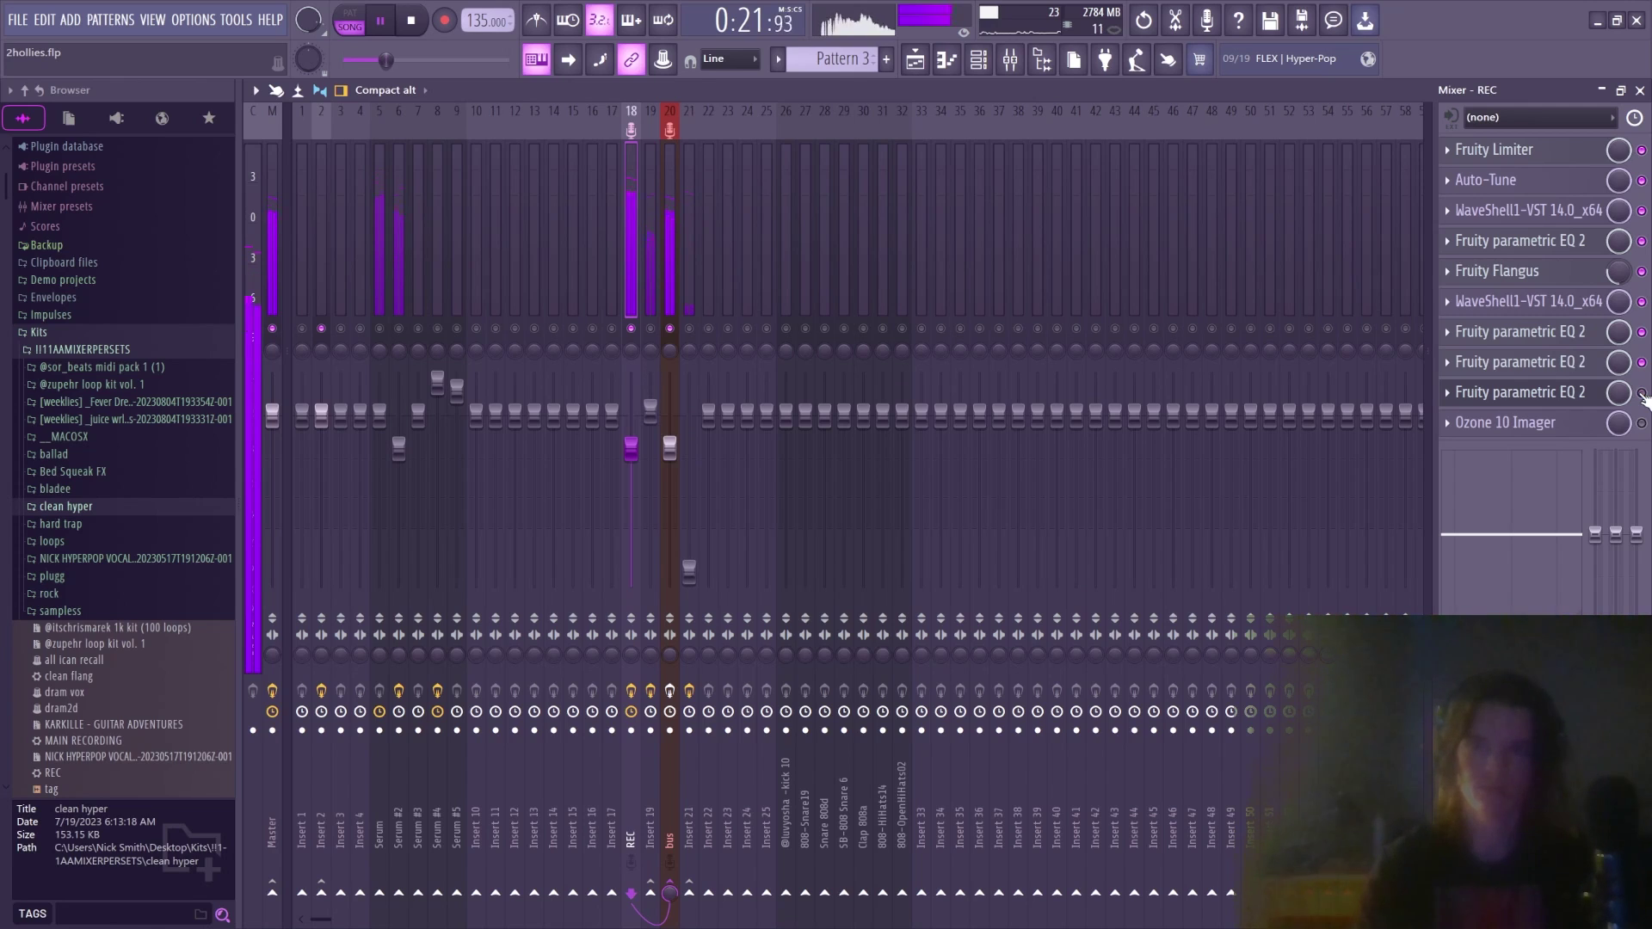
{"action": "key", "text": "space"}
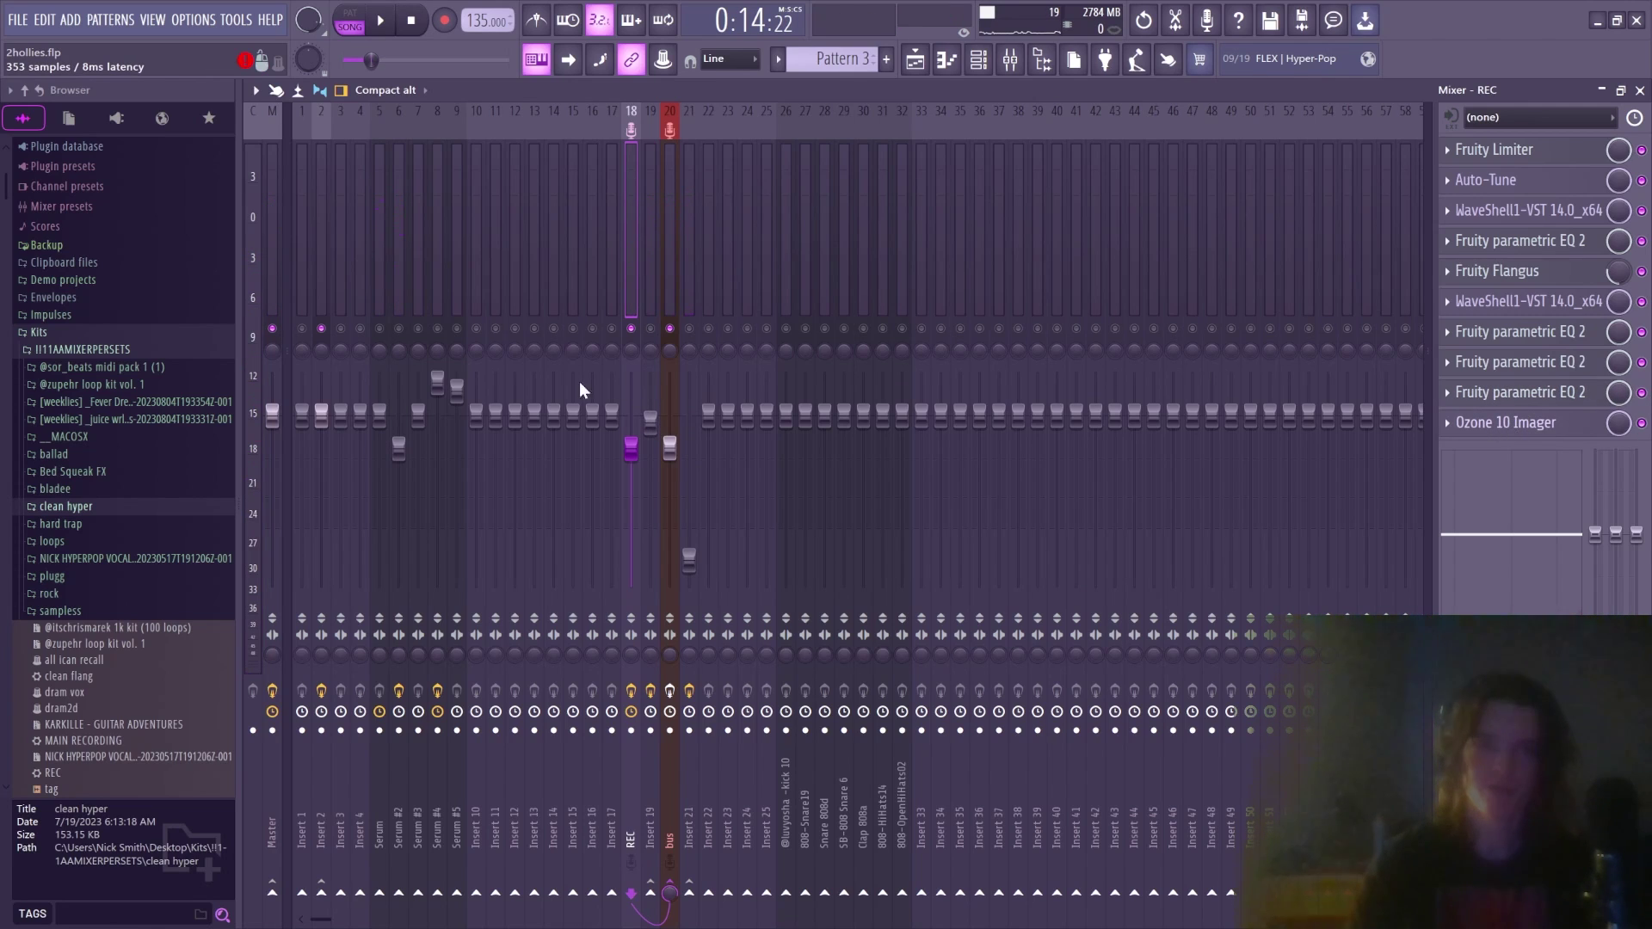
{"action": "key", "text": "Escape"}
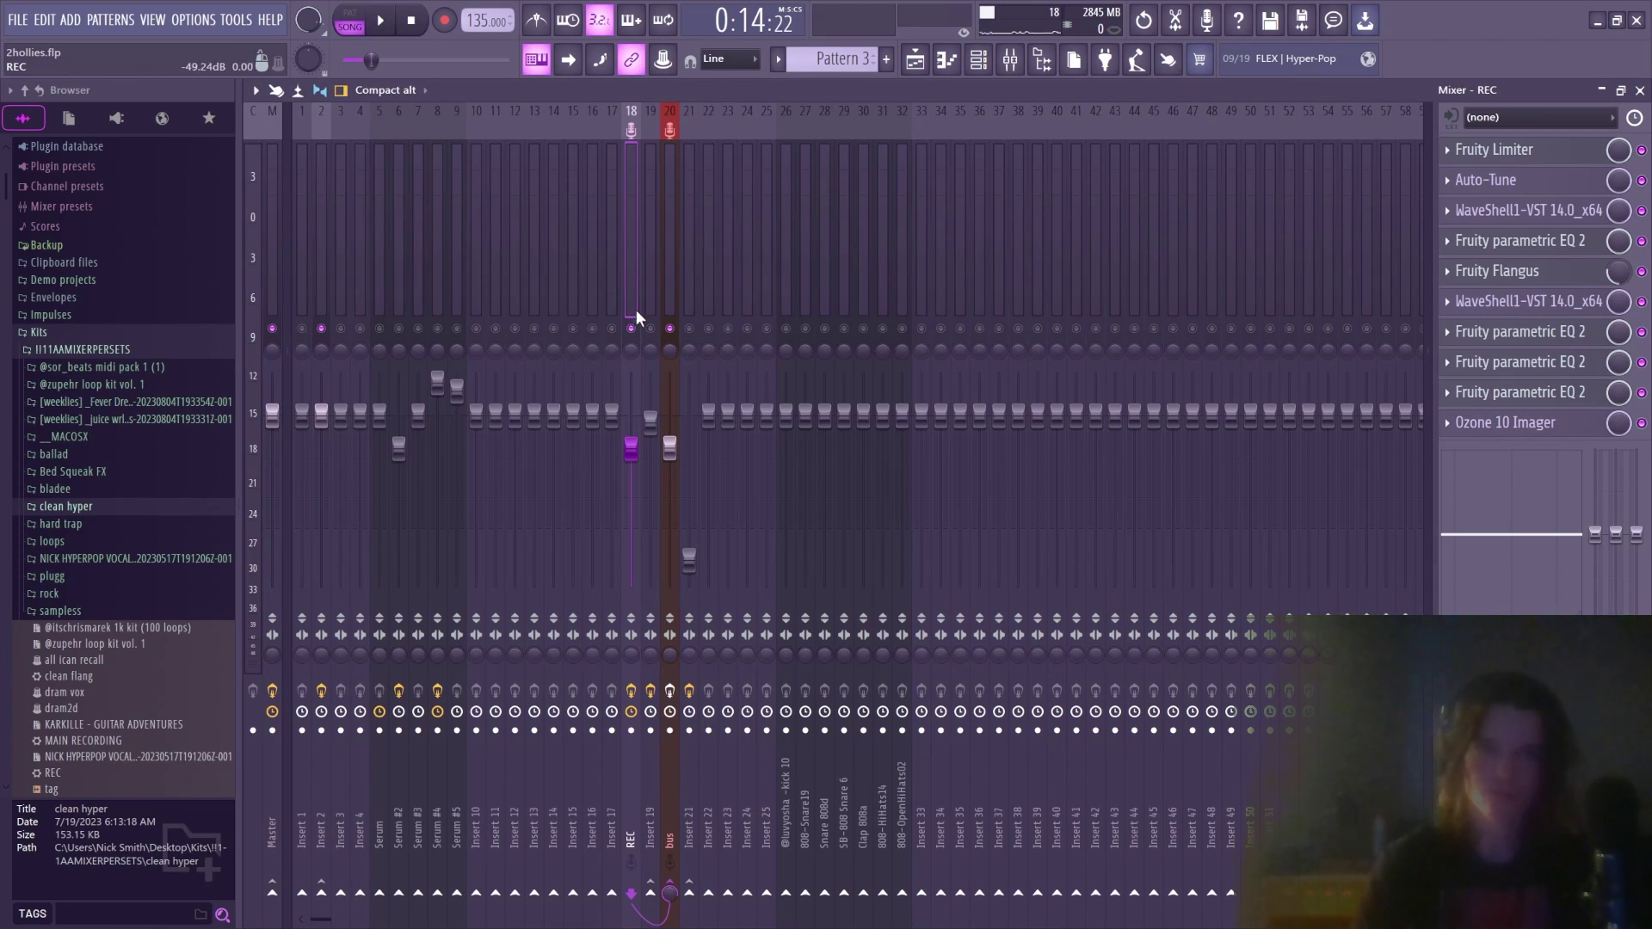
Select the bus mixer track and examine its Decapitator, OTT and Ozone 10 Dynamic EQ settings
{"action": "left_click", "coordinate": [669, 310]}
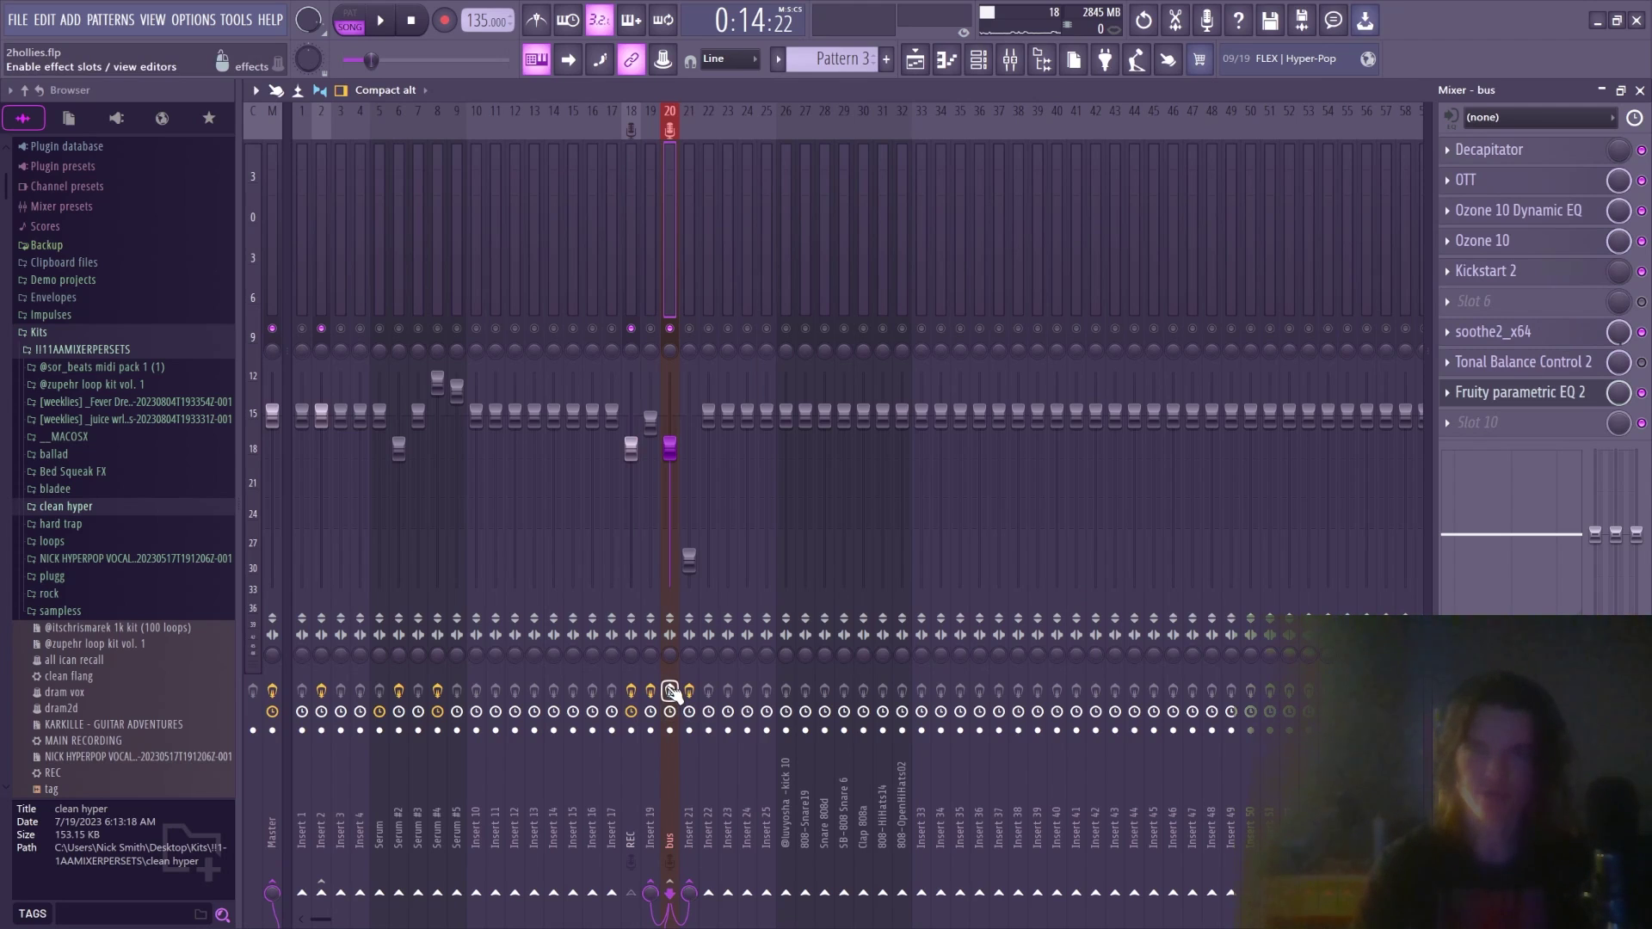
{"action": "left_click", "coordinate": [1549, 159]}
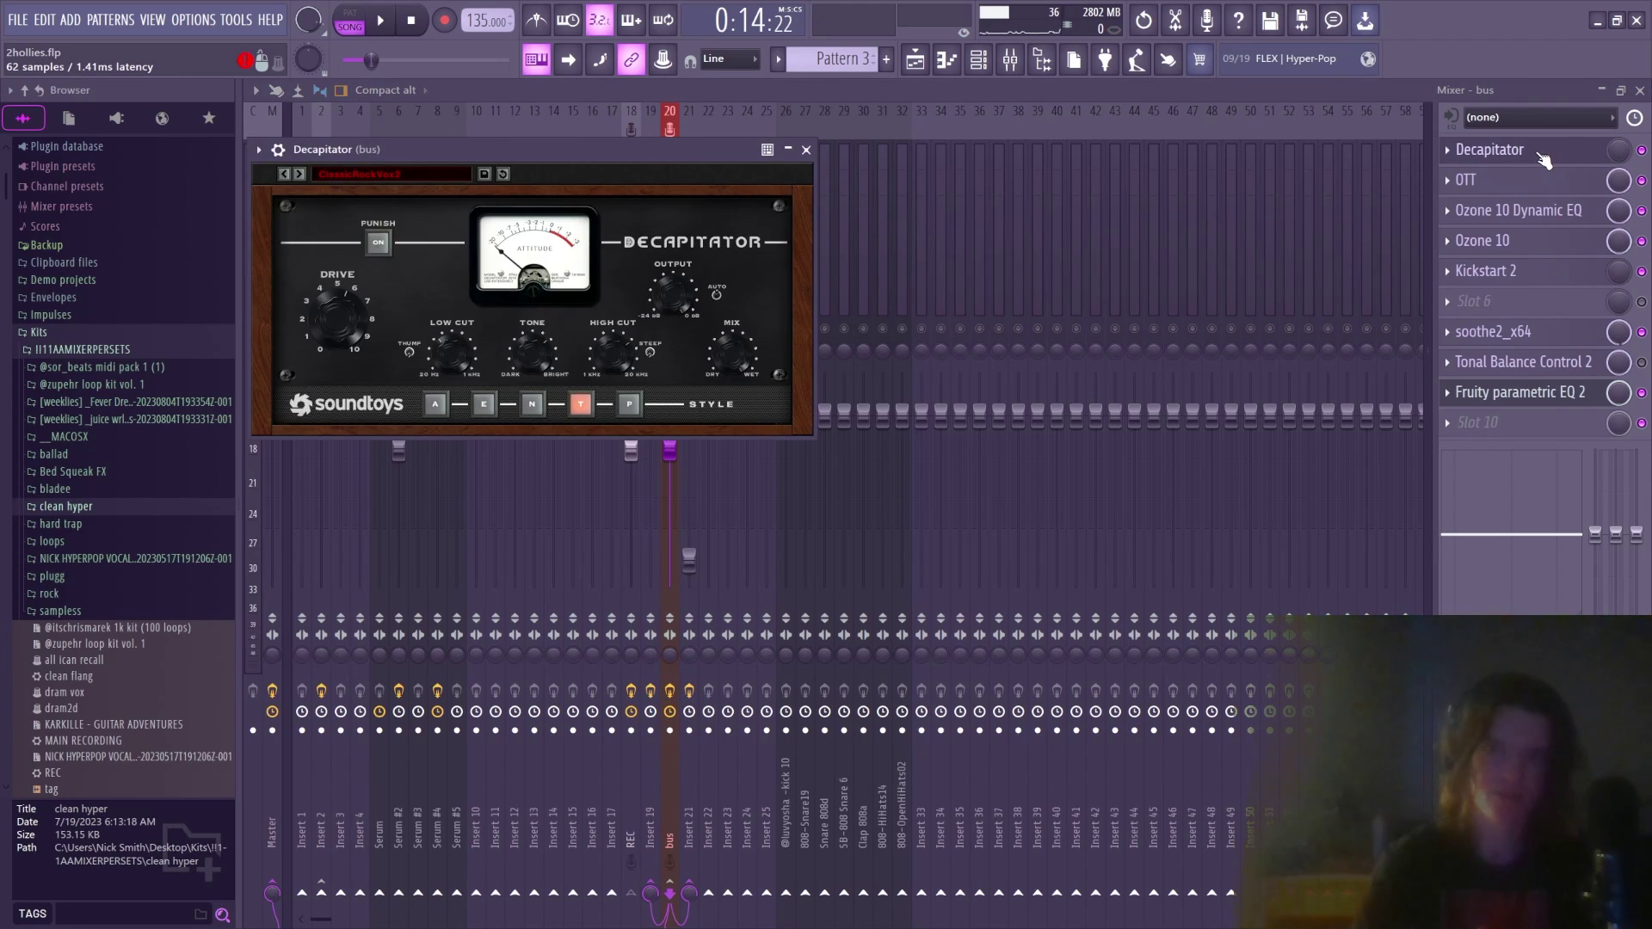
{"action": "left_click", "coordinate": [1545, 158]}
{"action": "left_click", "coordinate": [1538, 184]}
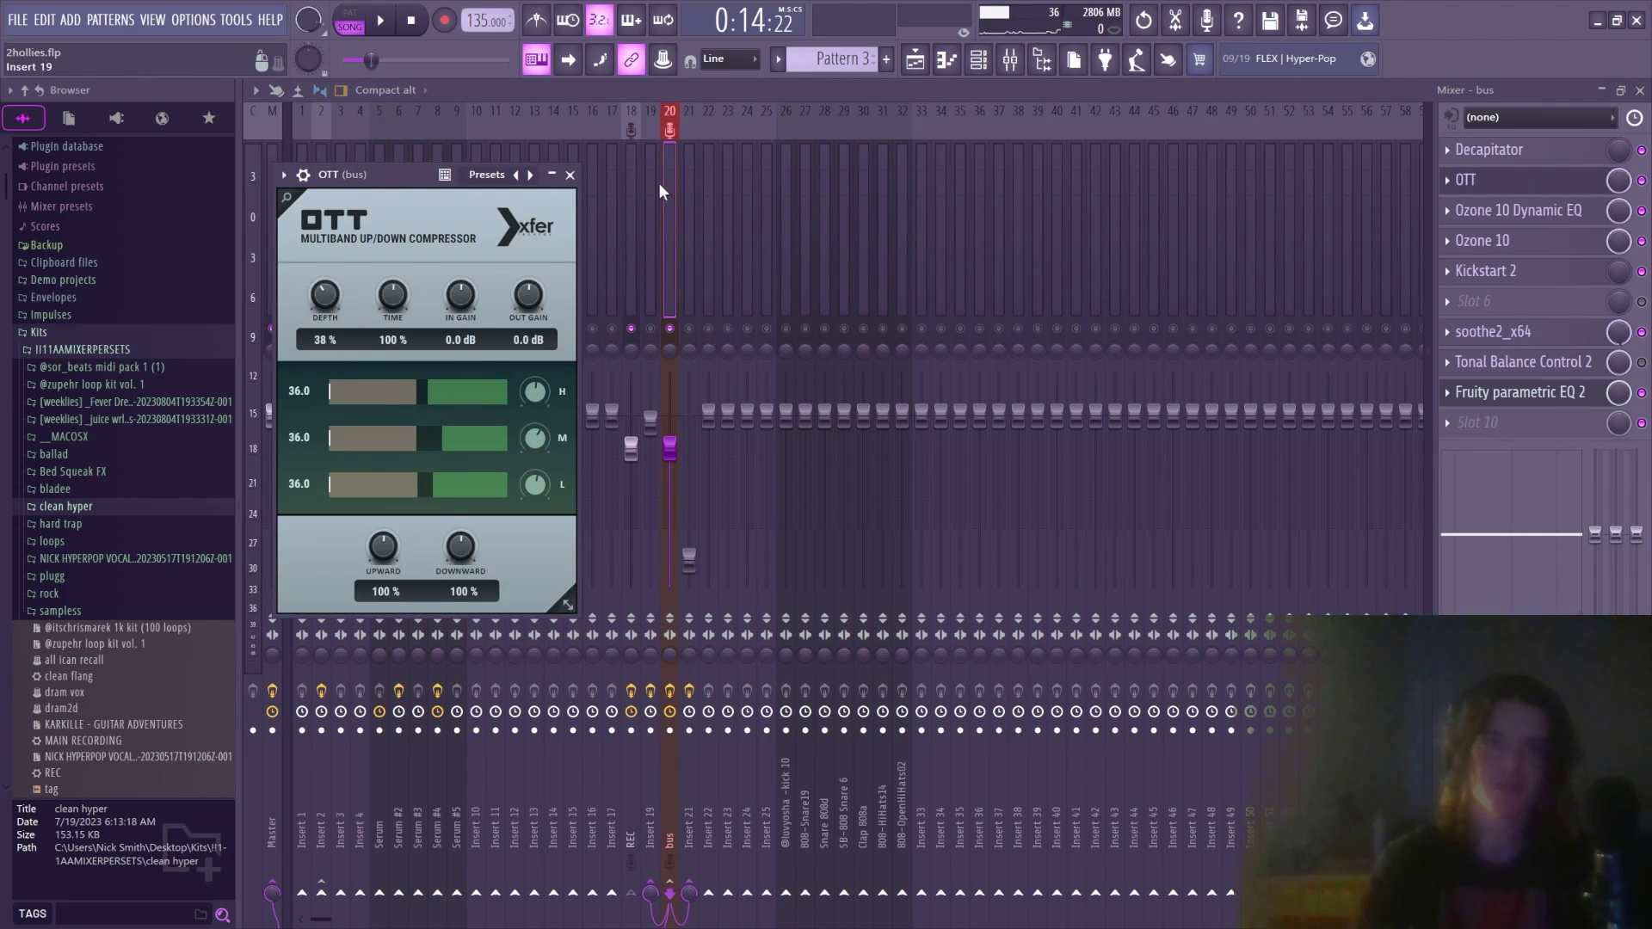
{"action": "left_click", "coordinate": [570, 175]}
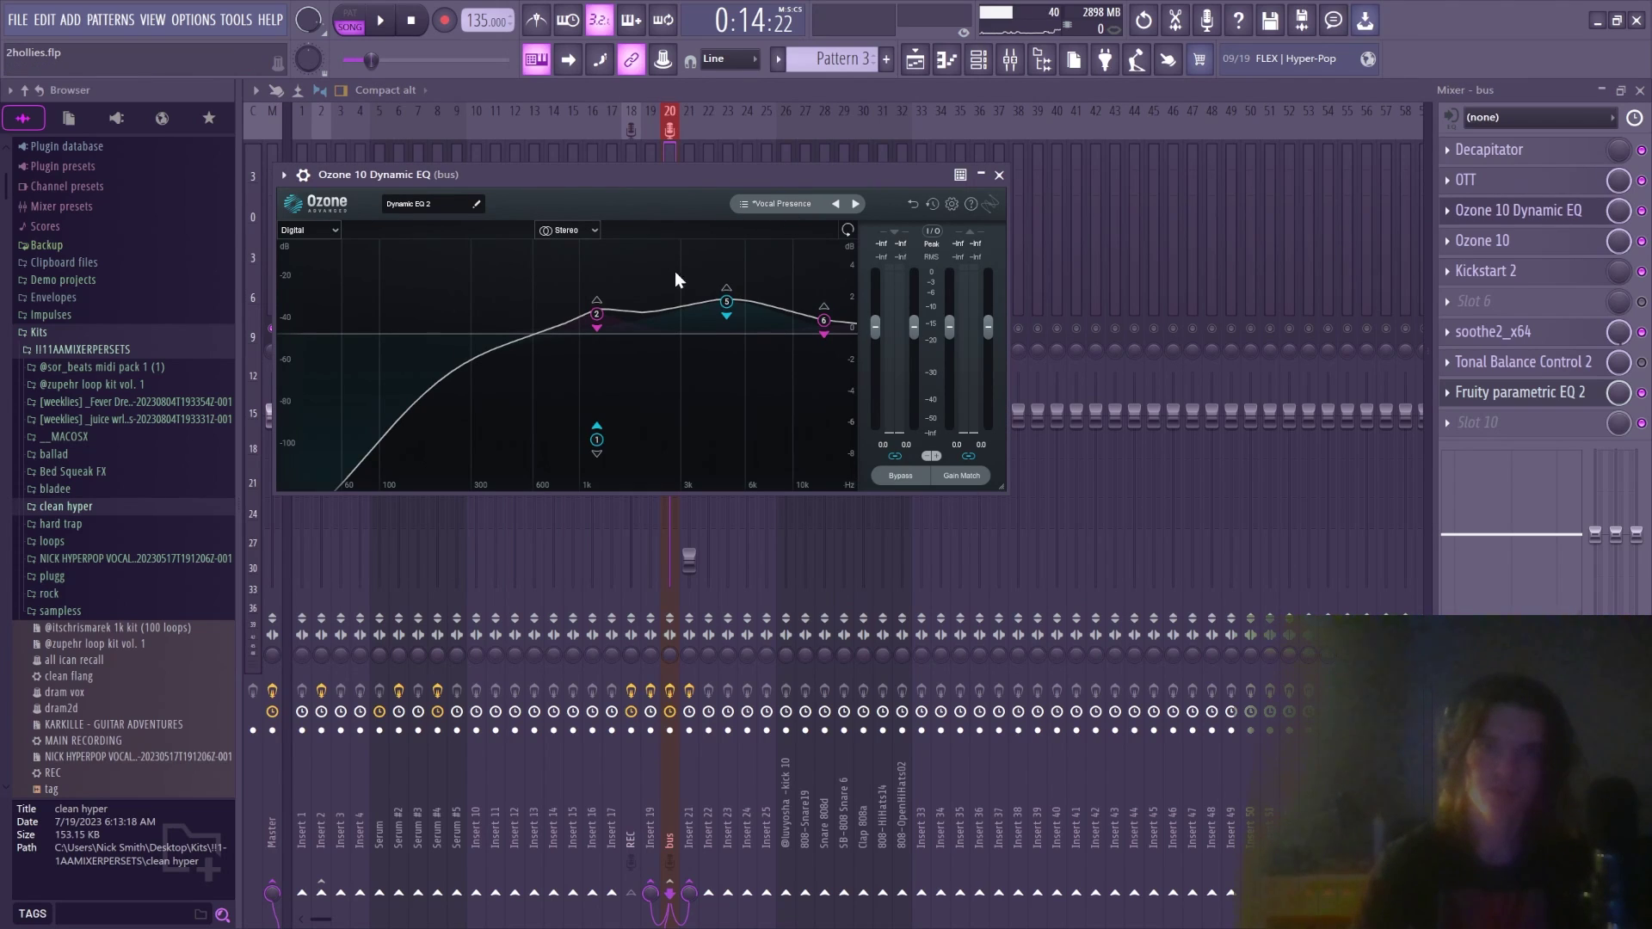
{"action": "left_click", "coordinate": [999, 175]}
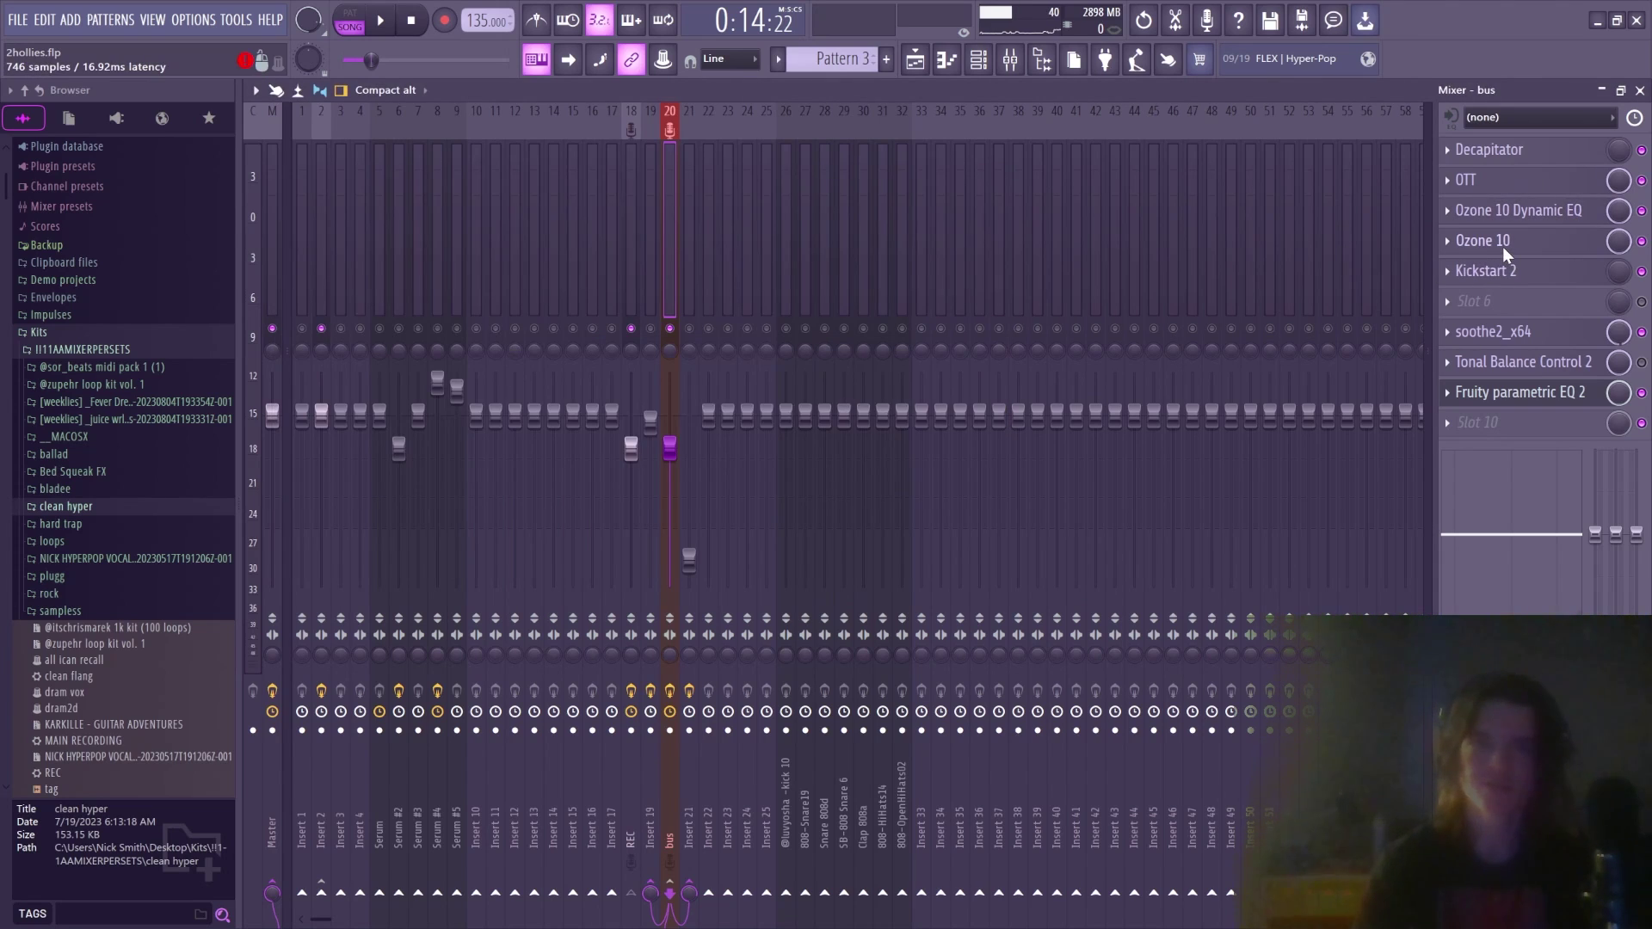
Examine the bus track's Ozone 10 maximizer settings, and run the Kickstart 2 demo to view its ducking curve
{"action": "left_click", "coordinate": [1503, 247]}
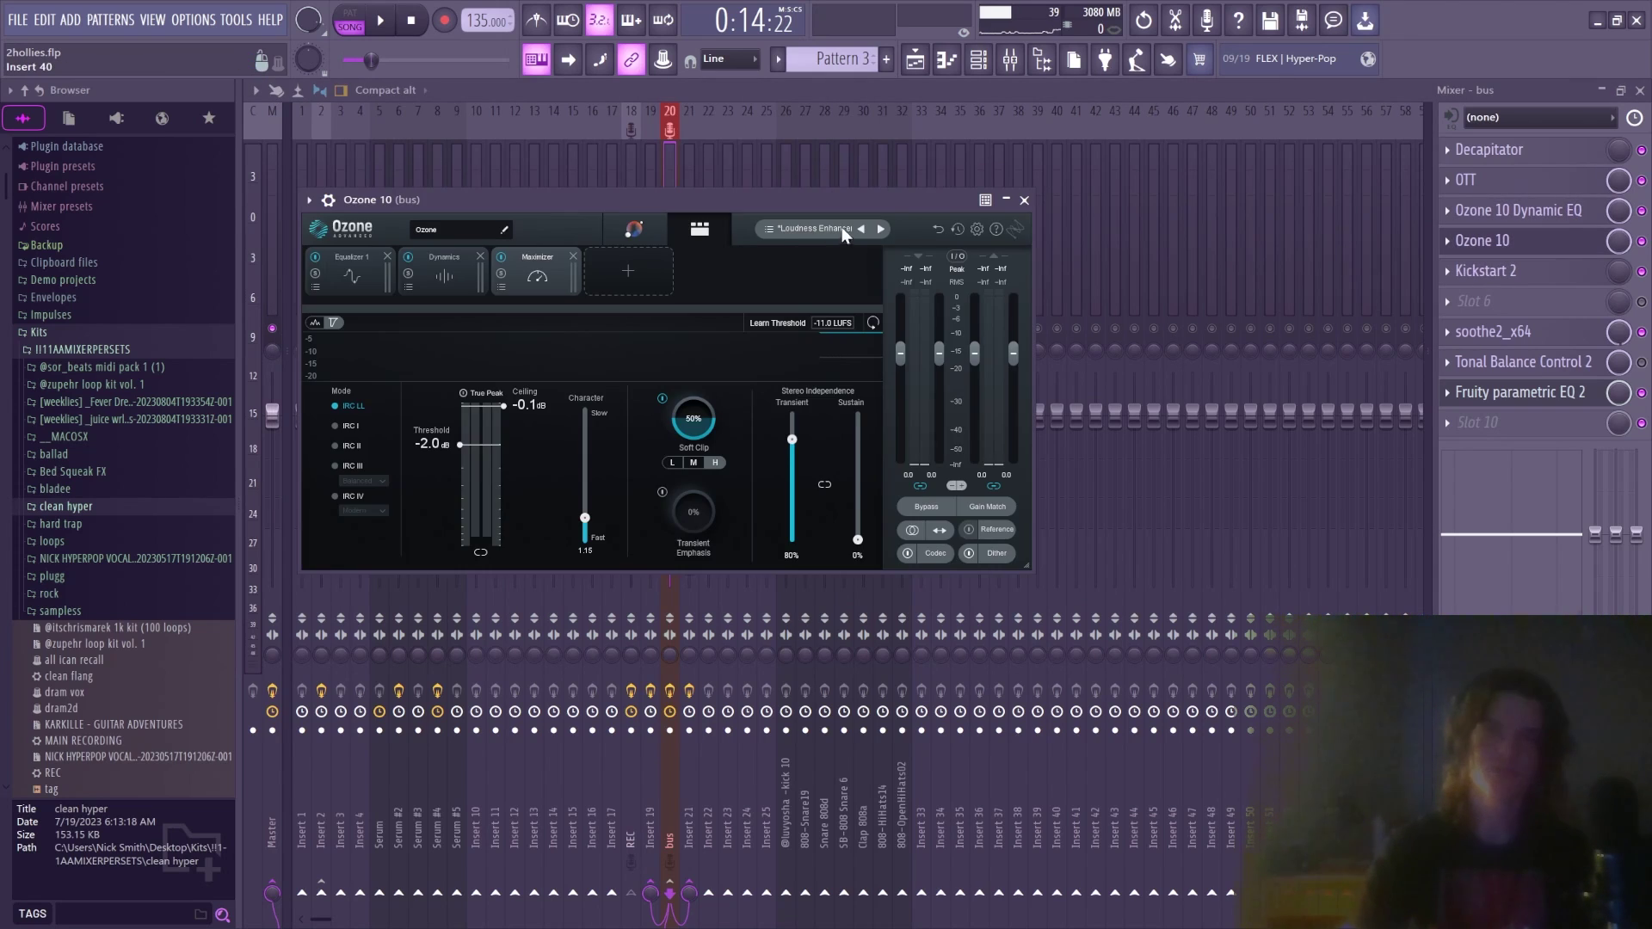
{"action": "left_click", "coordinate": [1025, 200]}
{"action": "left_click", "coordinate": [1513, 272]}
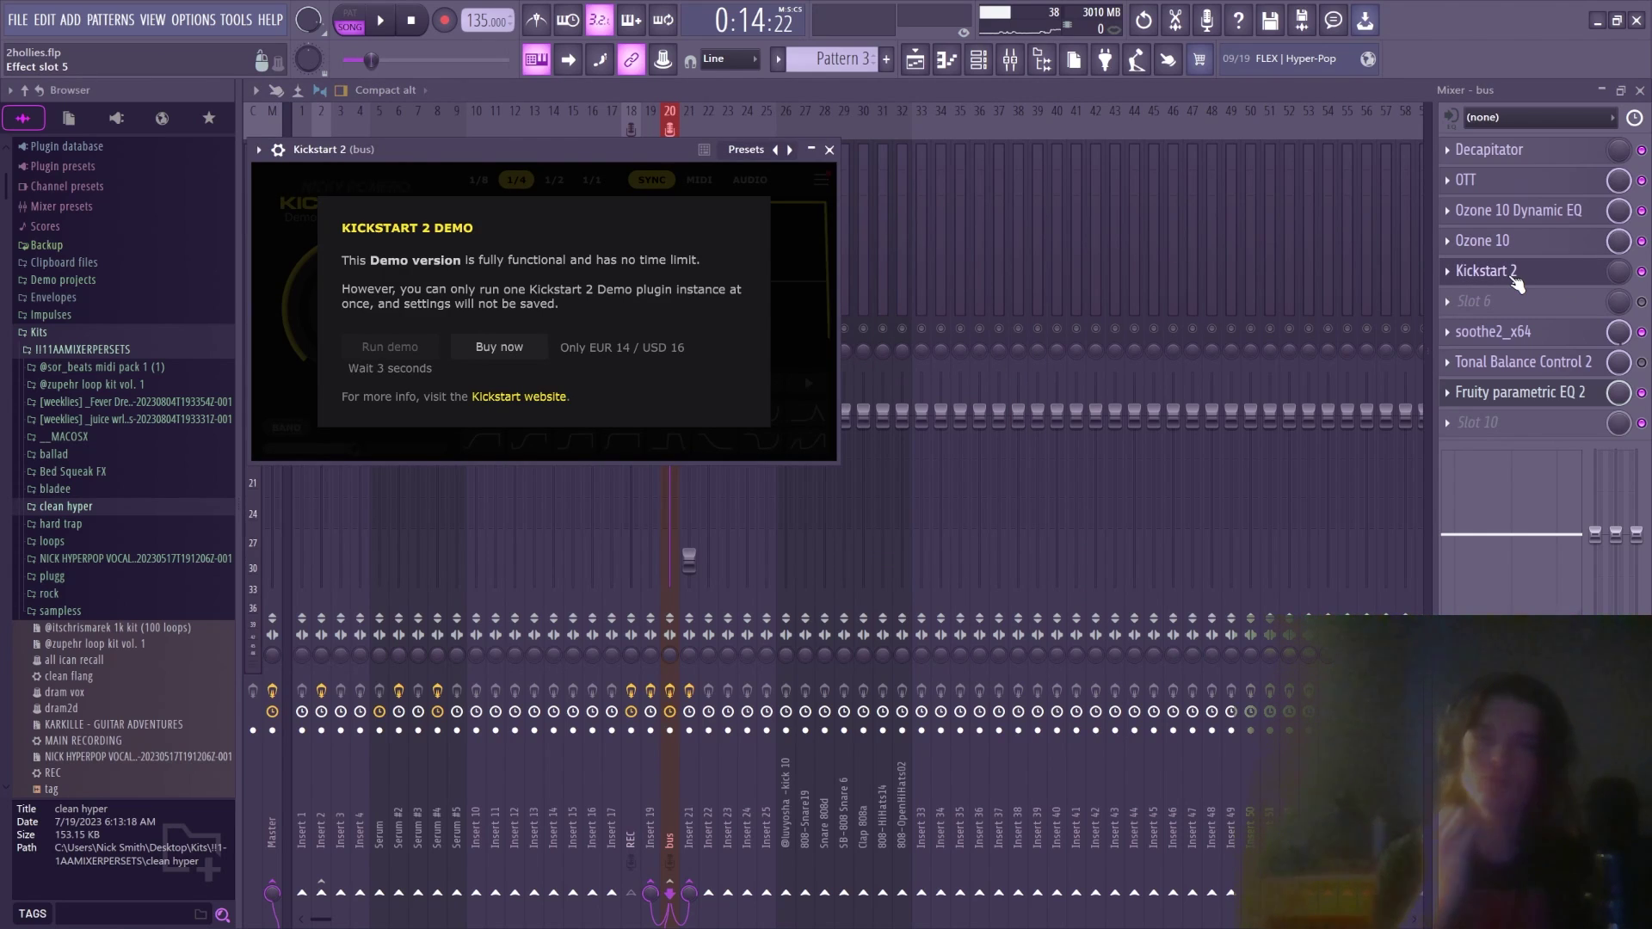
{"action": "left_click", "coordinate": [382, 355]}
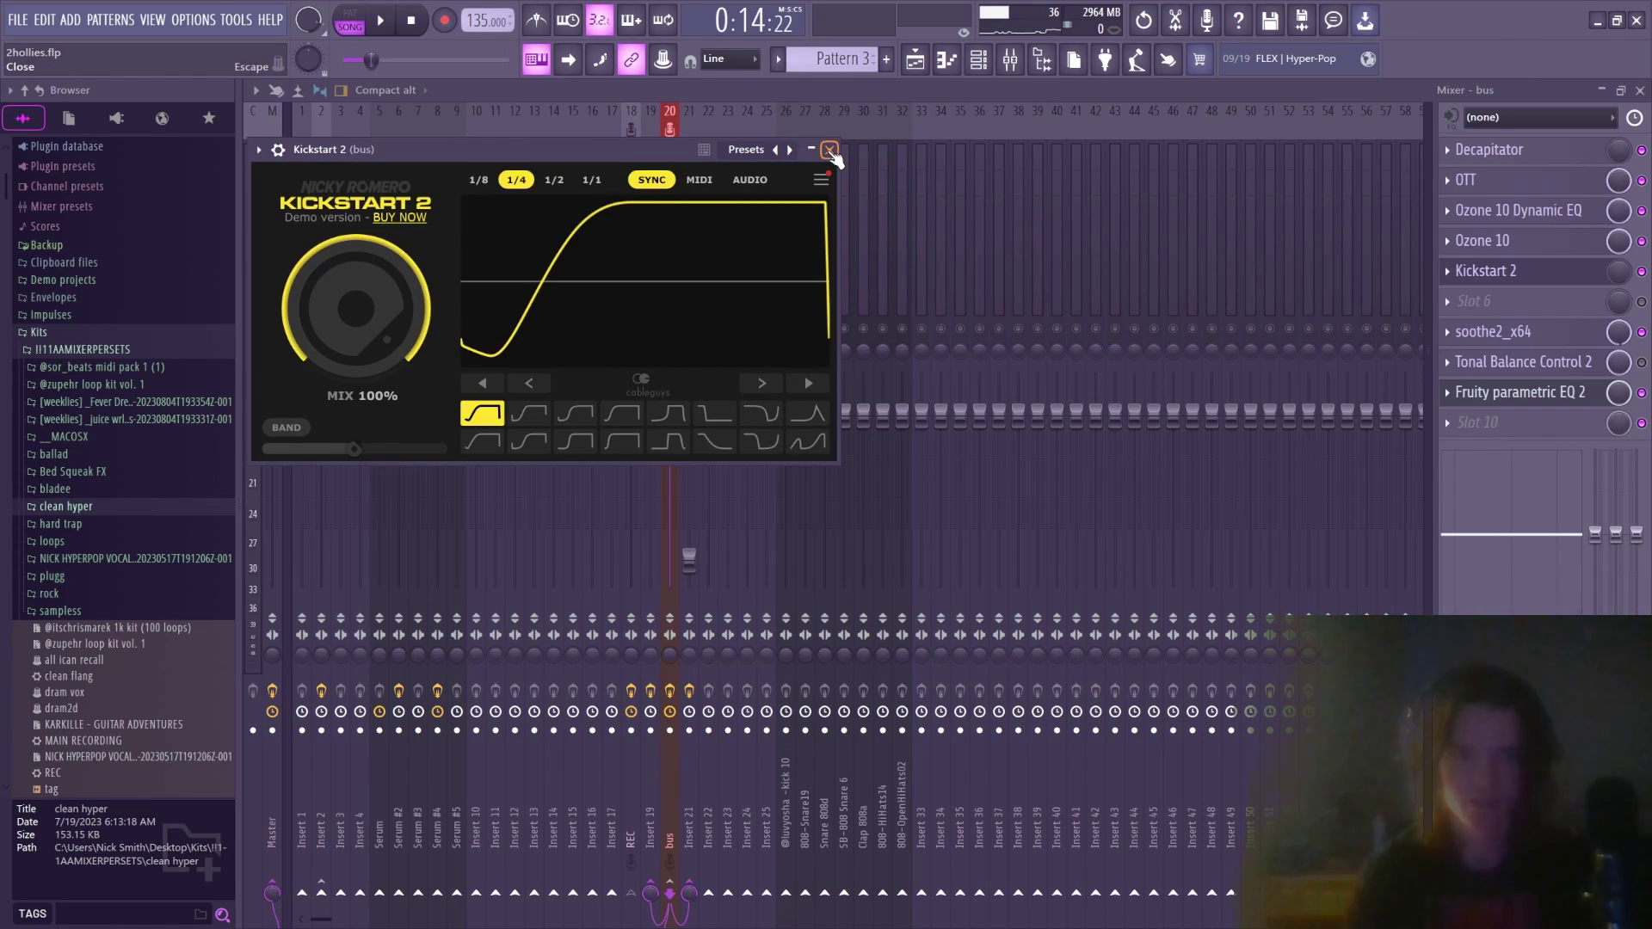
{"action": "left_click", "coordinate": [830, 151]}
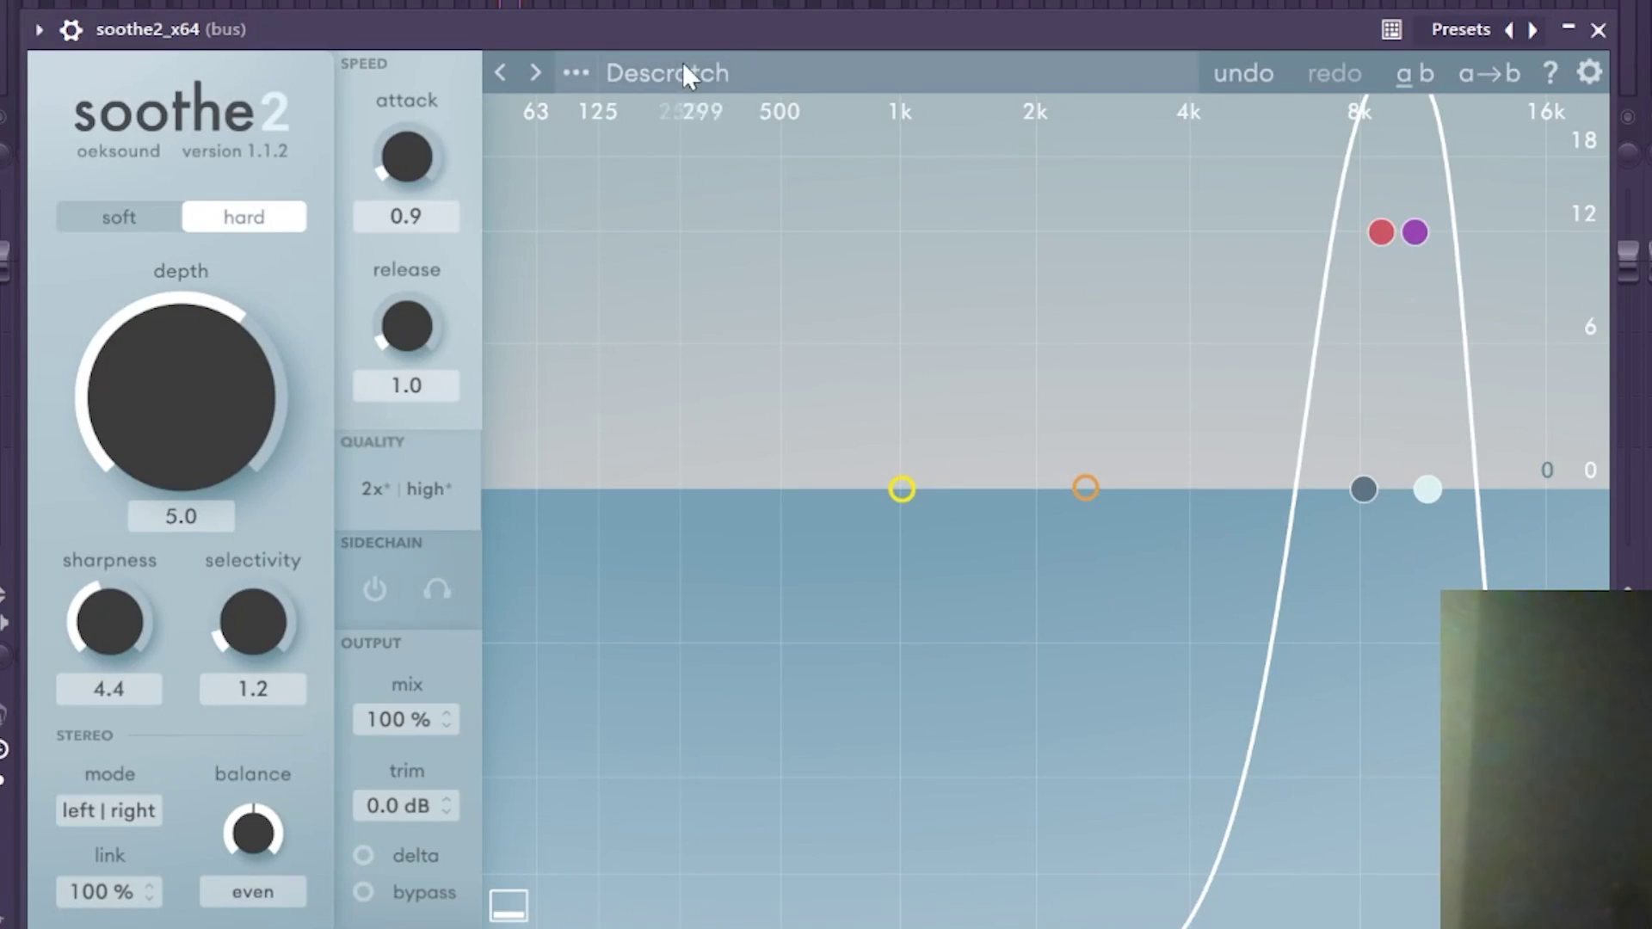
Check the soothe2 Descratch preset and the Fruity parametric EQ 2 high-shelf cut on the bus track, and revisit the Decapitator
{"action": "left_click", "coordinate": [1603, 29]}
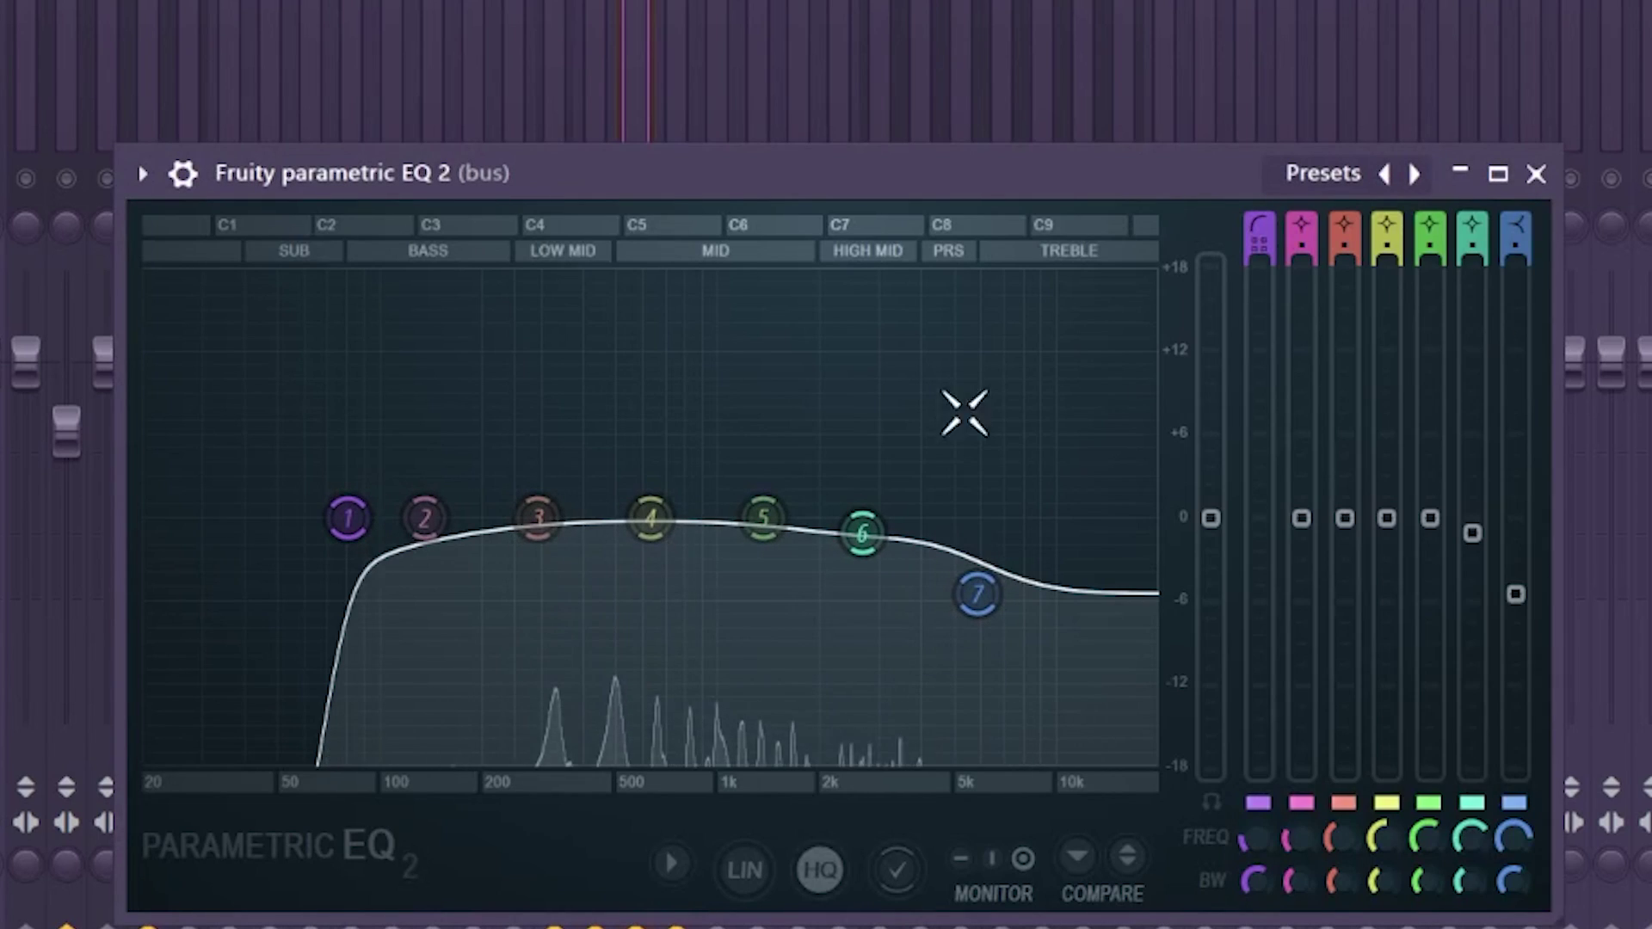
{"action": "mouse_move", "coordinate": [1008, 613]}
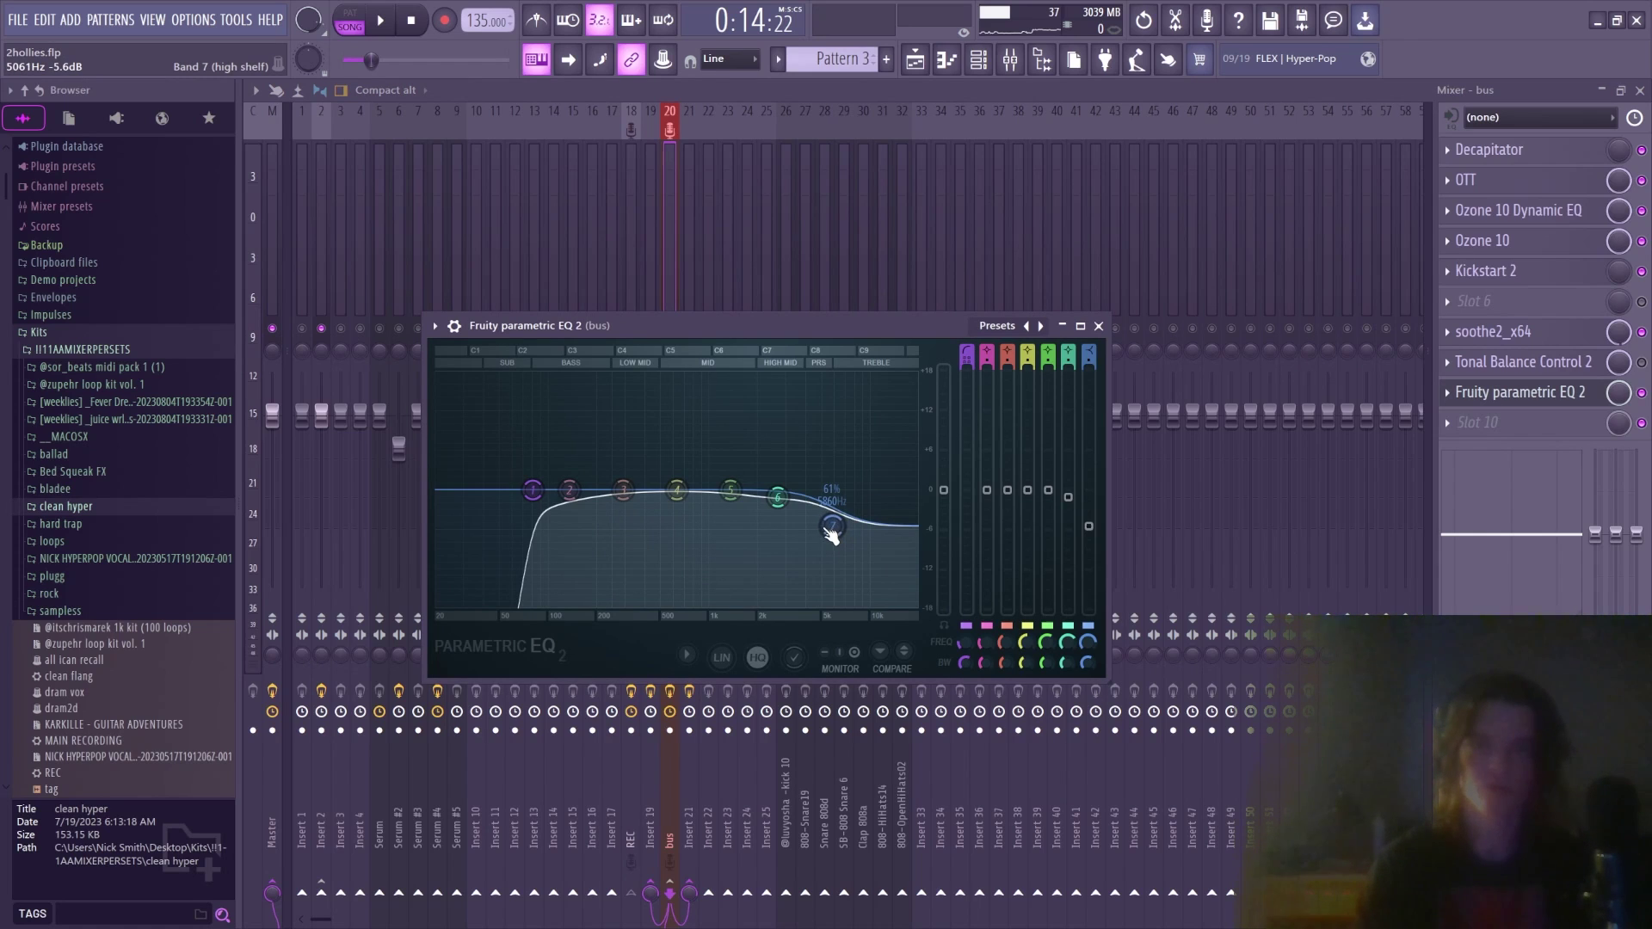
{"action": "left_click", "coordinate": [1531, 156]}
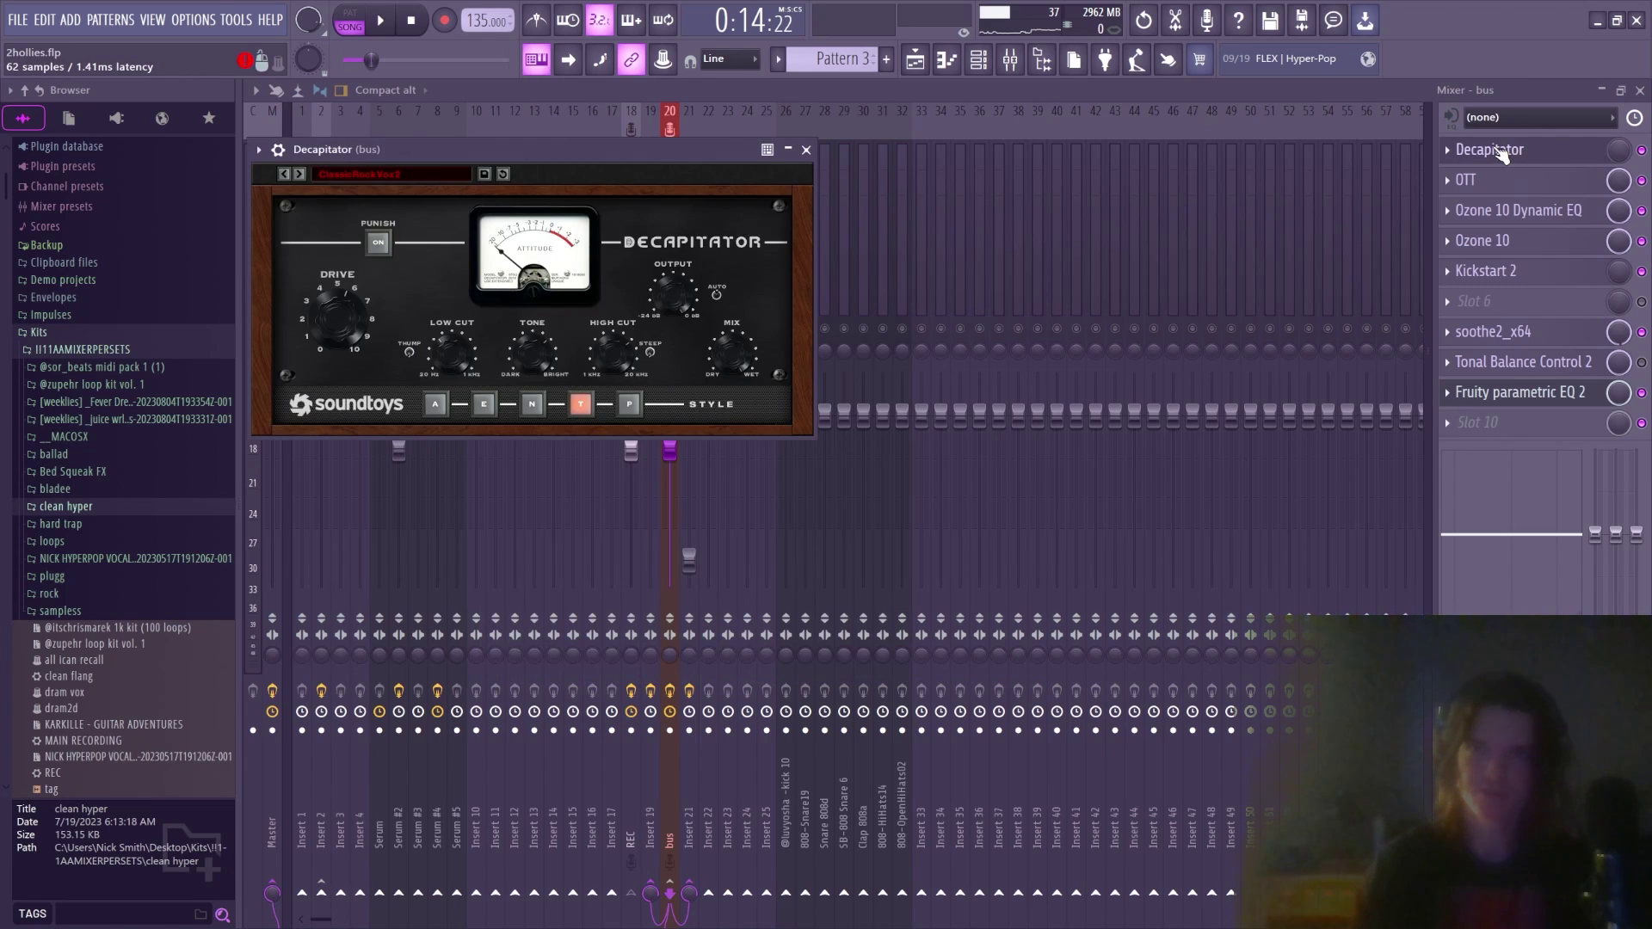
{"action": "left_click", "coordinate": [1534, 157]}
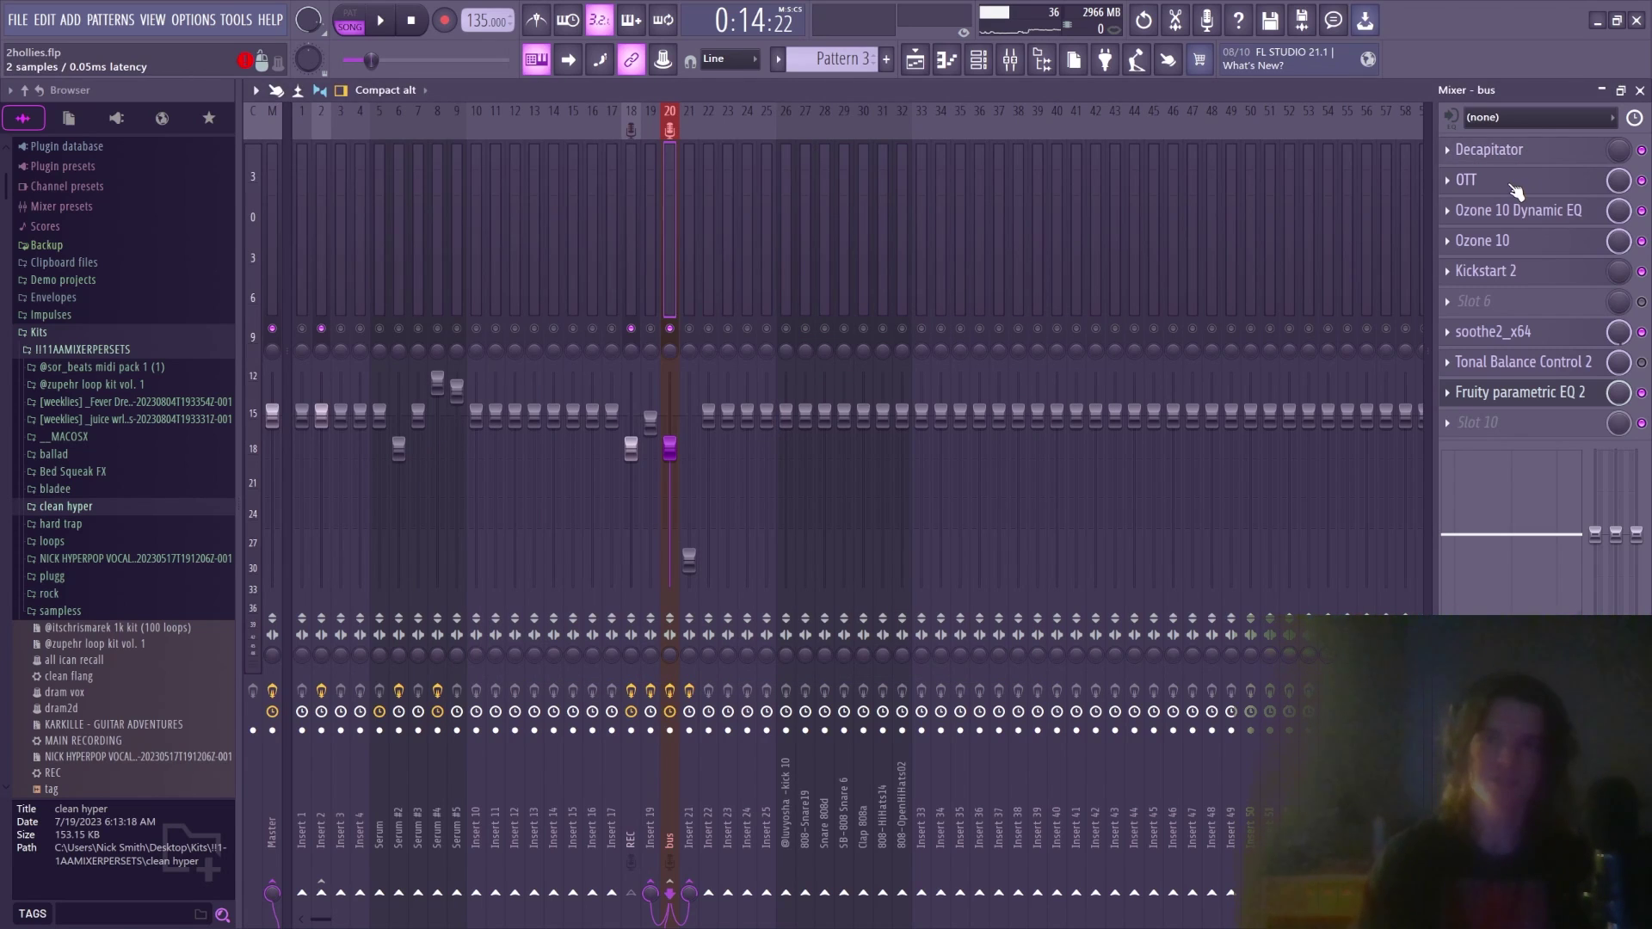
{"action": "left_click", "coordinate": [1518, 393]}
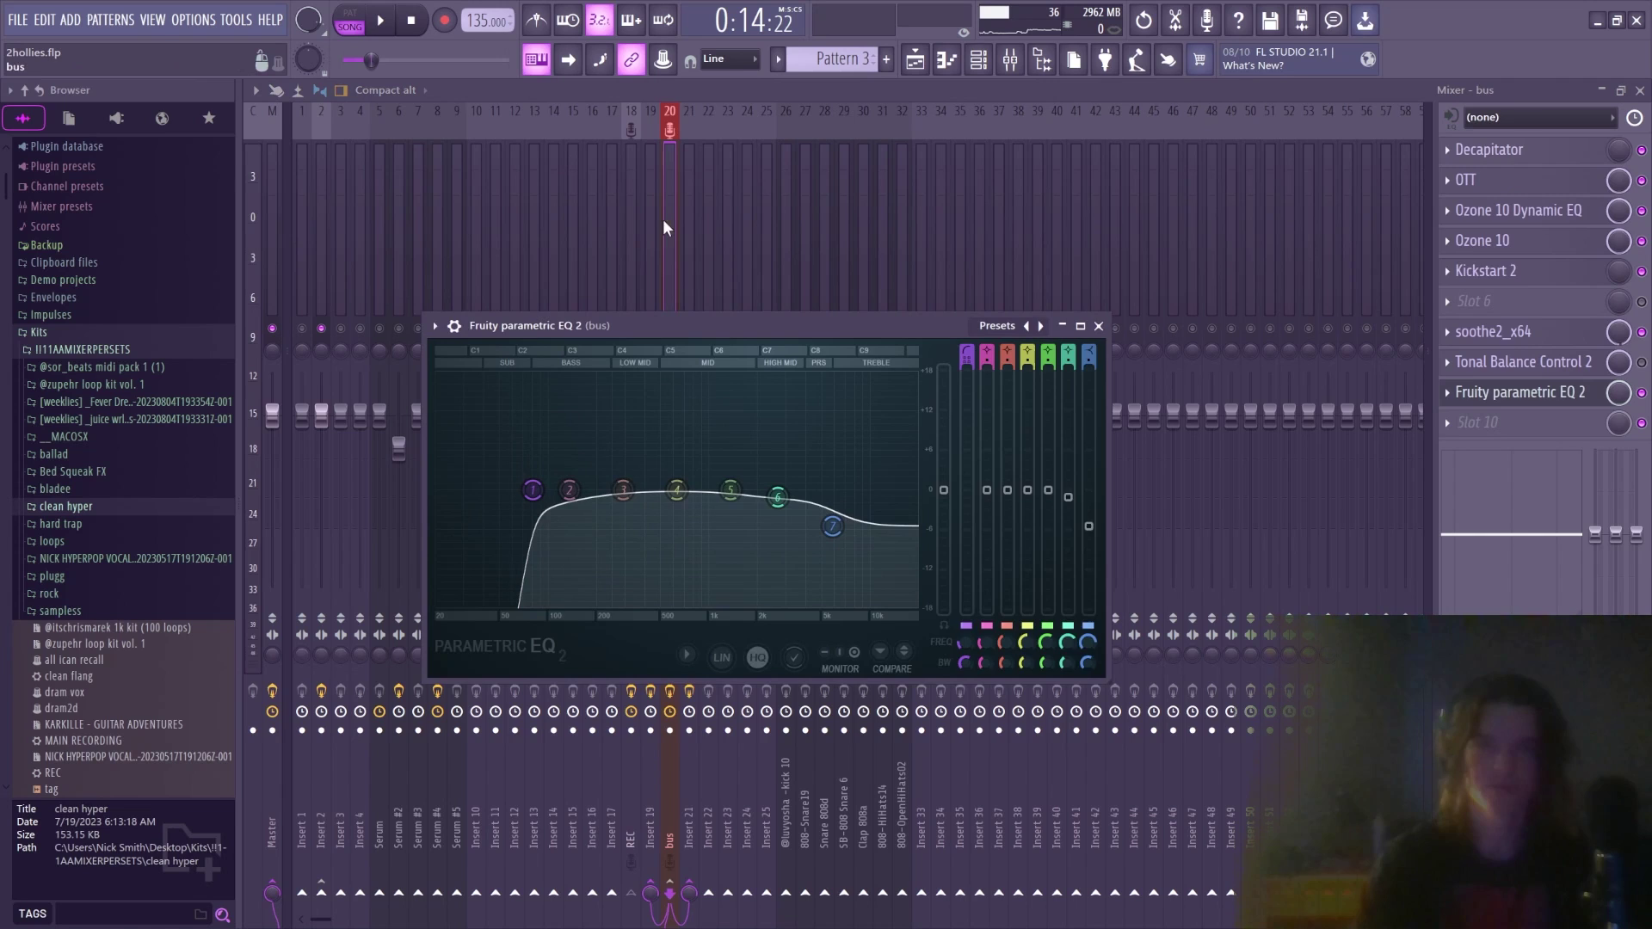
Listen to the vocals through the full bus effect chain, and stop playback
{"action": "left_click", "coordinate": [686, 268]}
{"action": "left_click", "coordinate": [663, 285]}
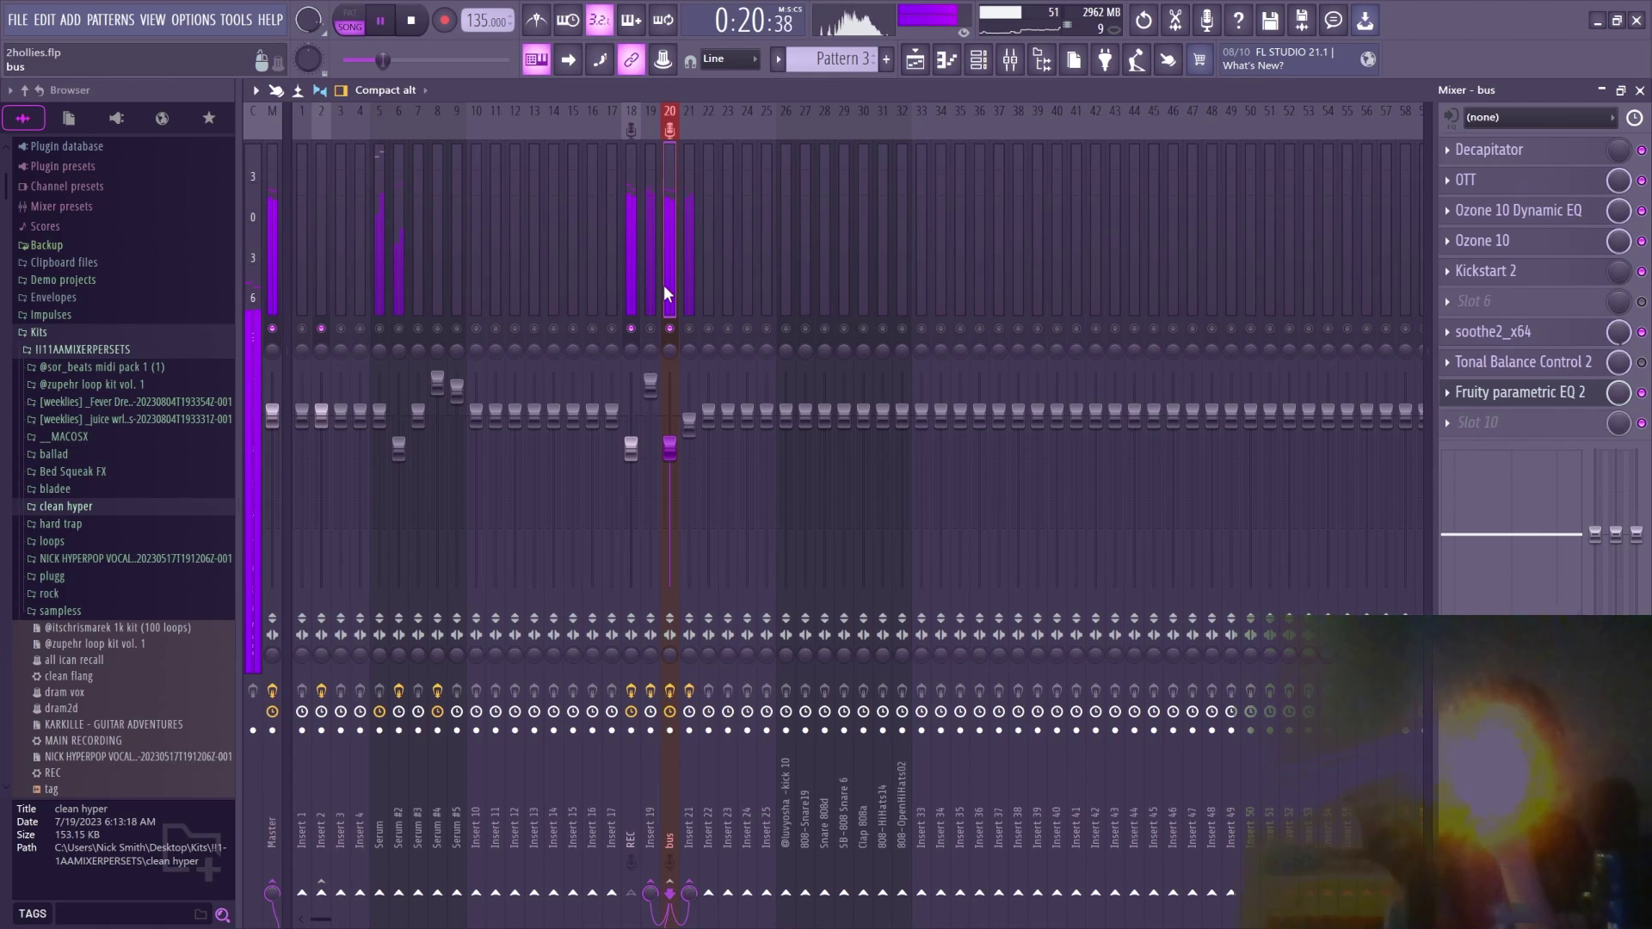
{"action": "key", "text": "space"}
Select the Insert 19 mixer track and open its ValhallaSupermassive reverb to view the settings
{"action": "left_click", "coordinate": [654, 298]}
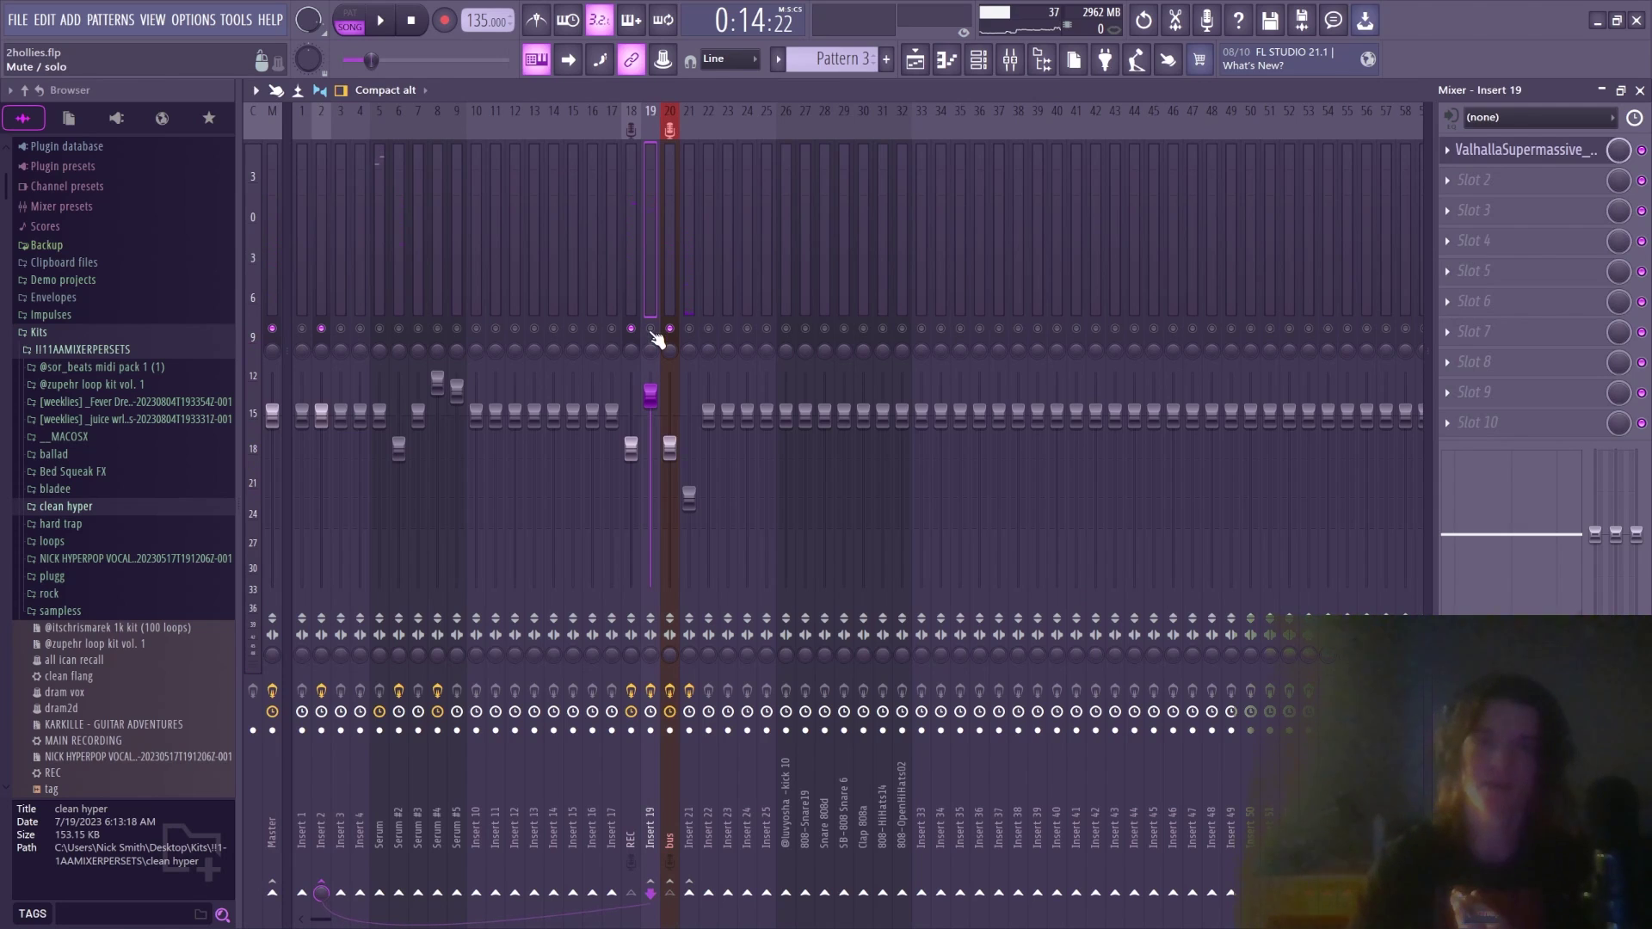
{"action": "left_click", "coordinate": [1523, 150]}
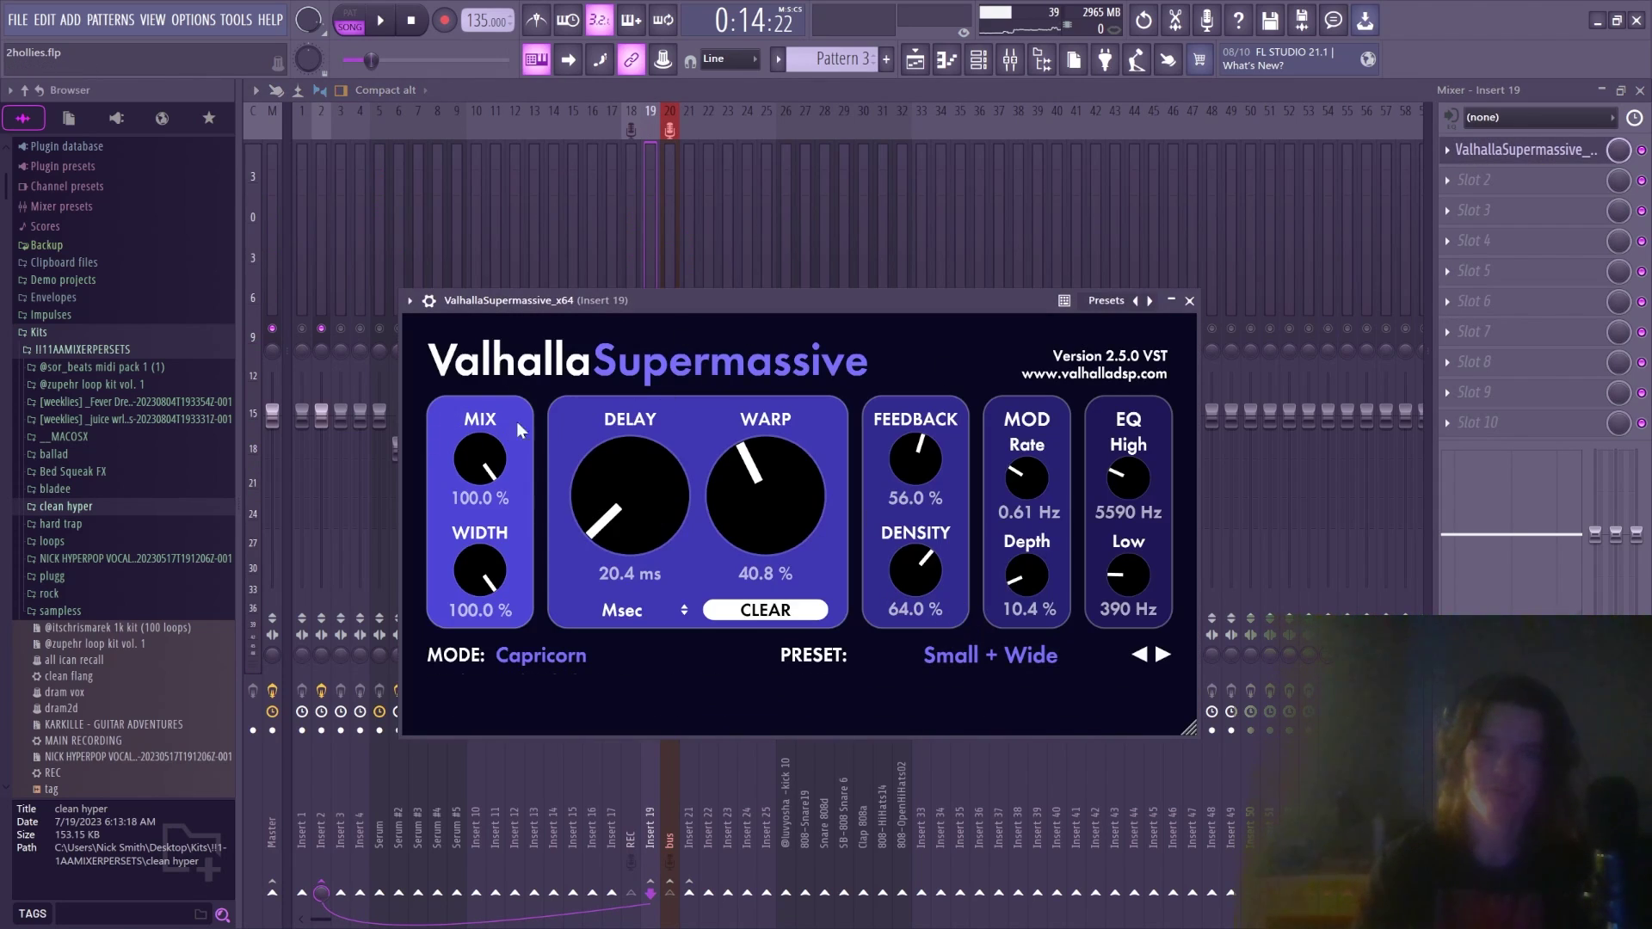
Close the ValhallaSupermassive reverb, view the Insert 19 volume automation in the playlist, and listen to it from bar 9
{"action": "left_click", "coordinate": [1189, 300]}
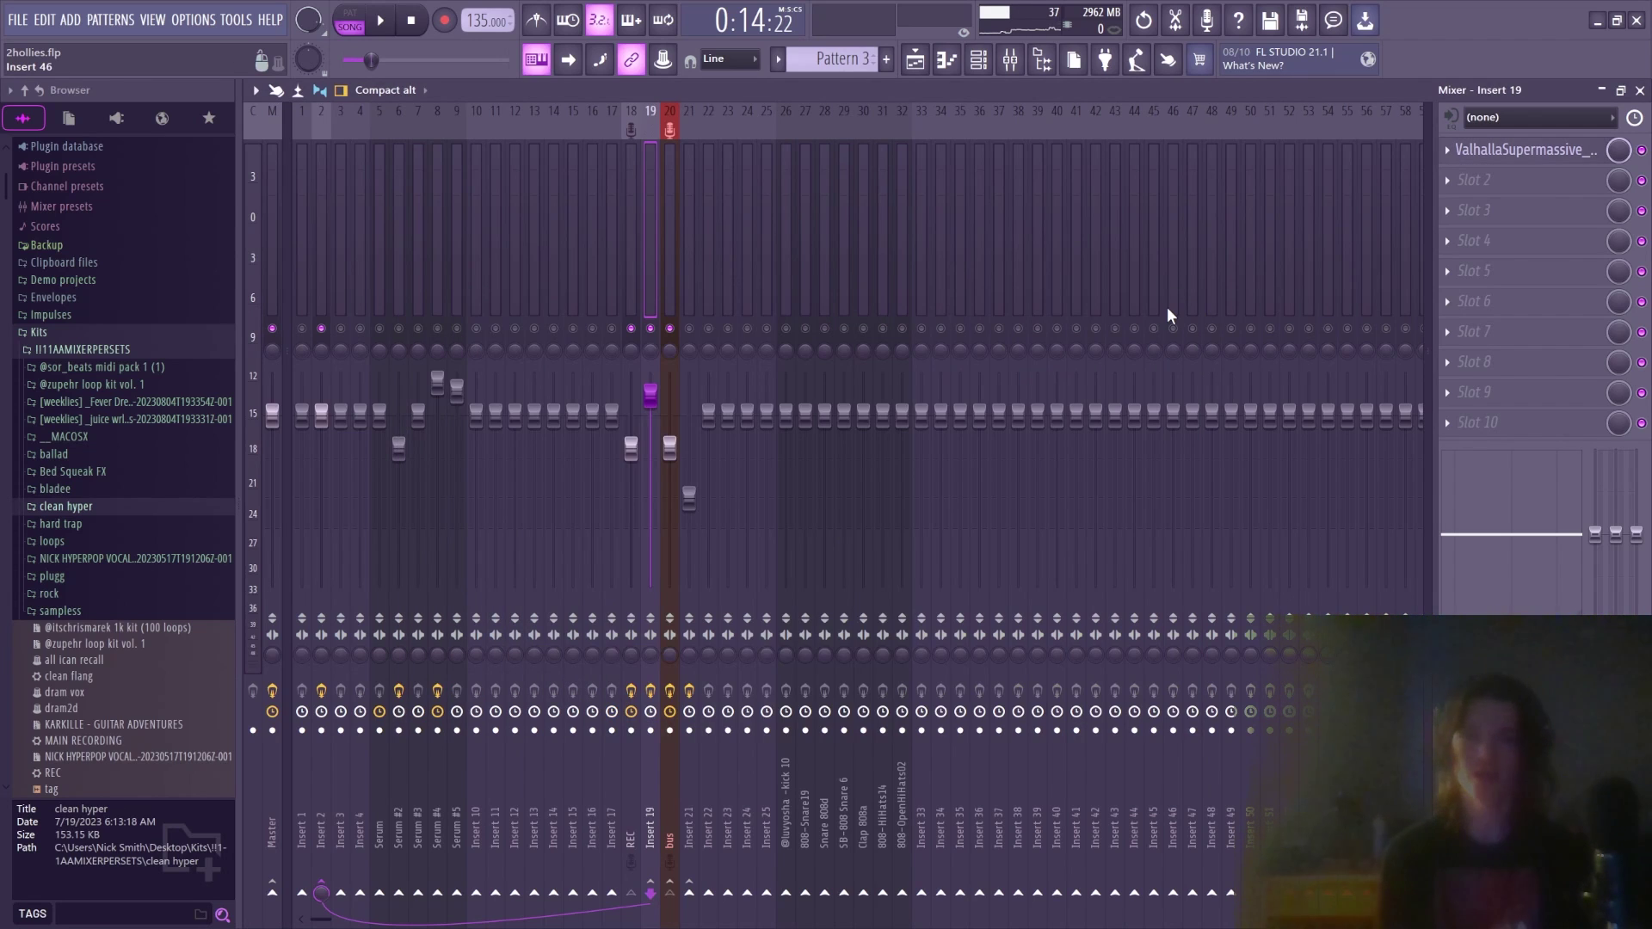
{"action": "key", "text": "F5"}
{"action": "scroll", "coordinate": [705, 134], "scroll_direction": "up", "scroll_amount": 4}
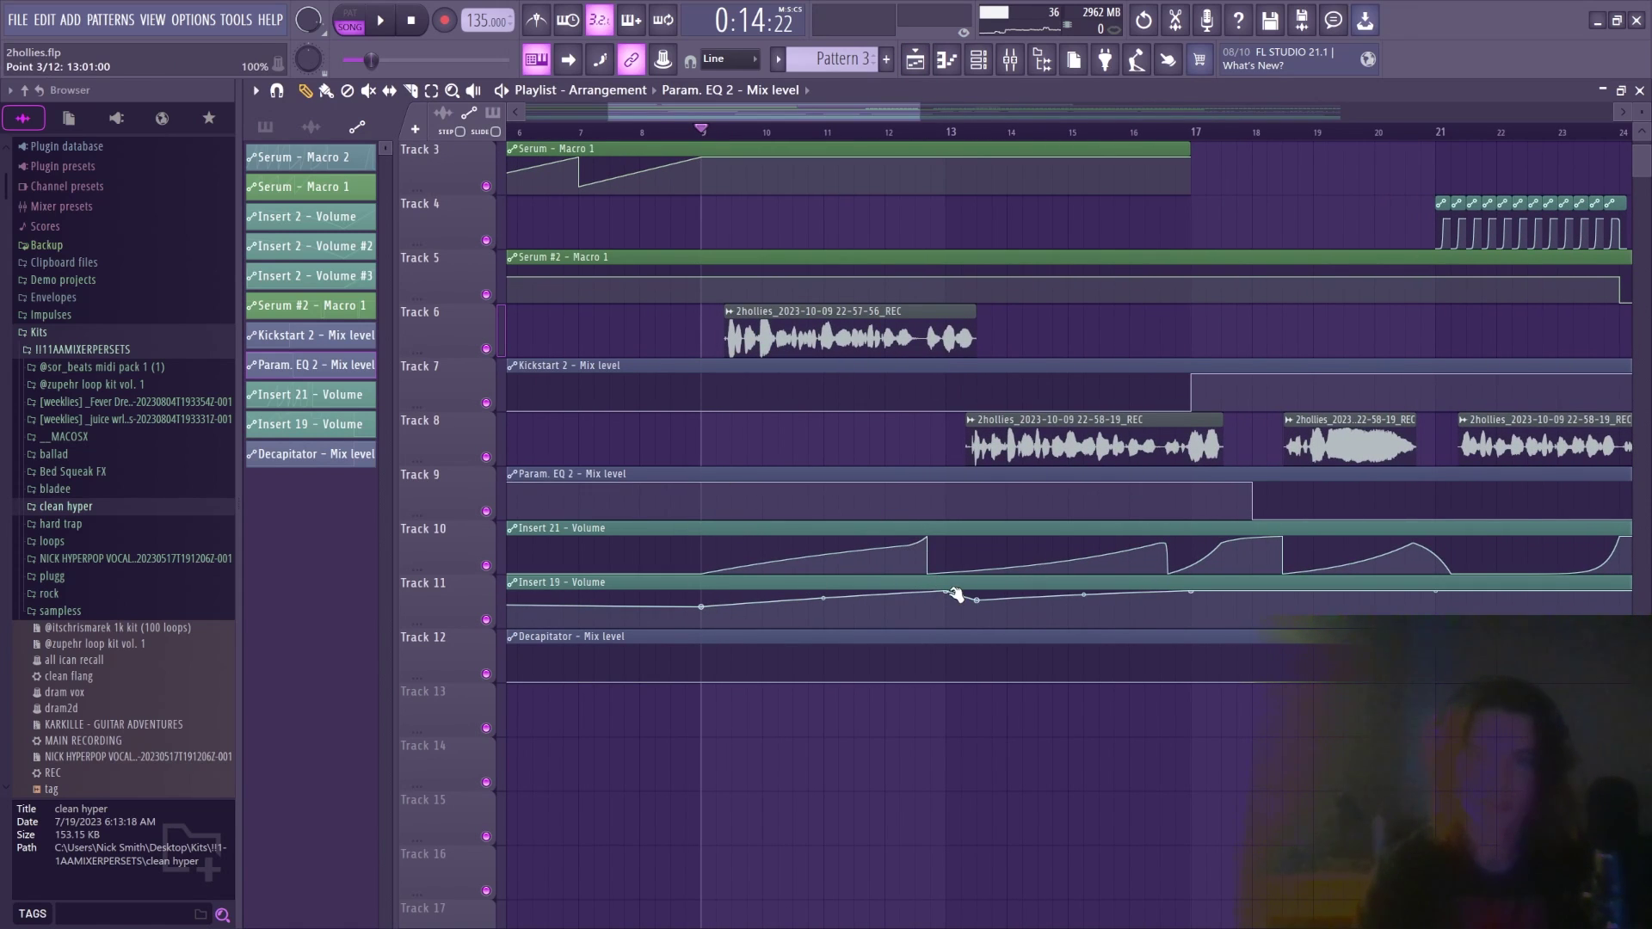
{"action": "scroll", "coordinate": [696, 138], "scroll_direction": "down", "scroll_amount": 3}
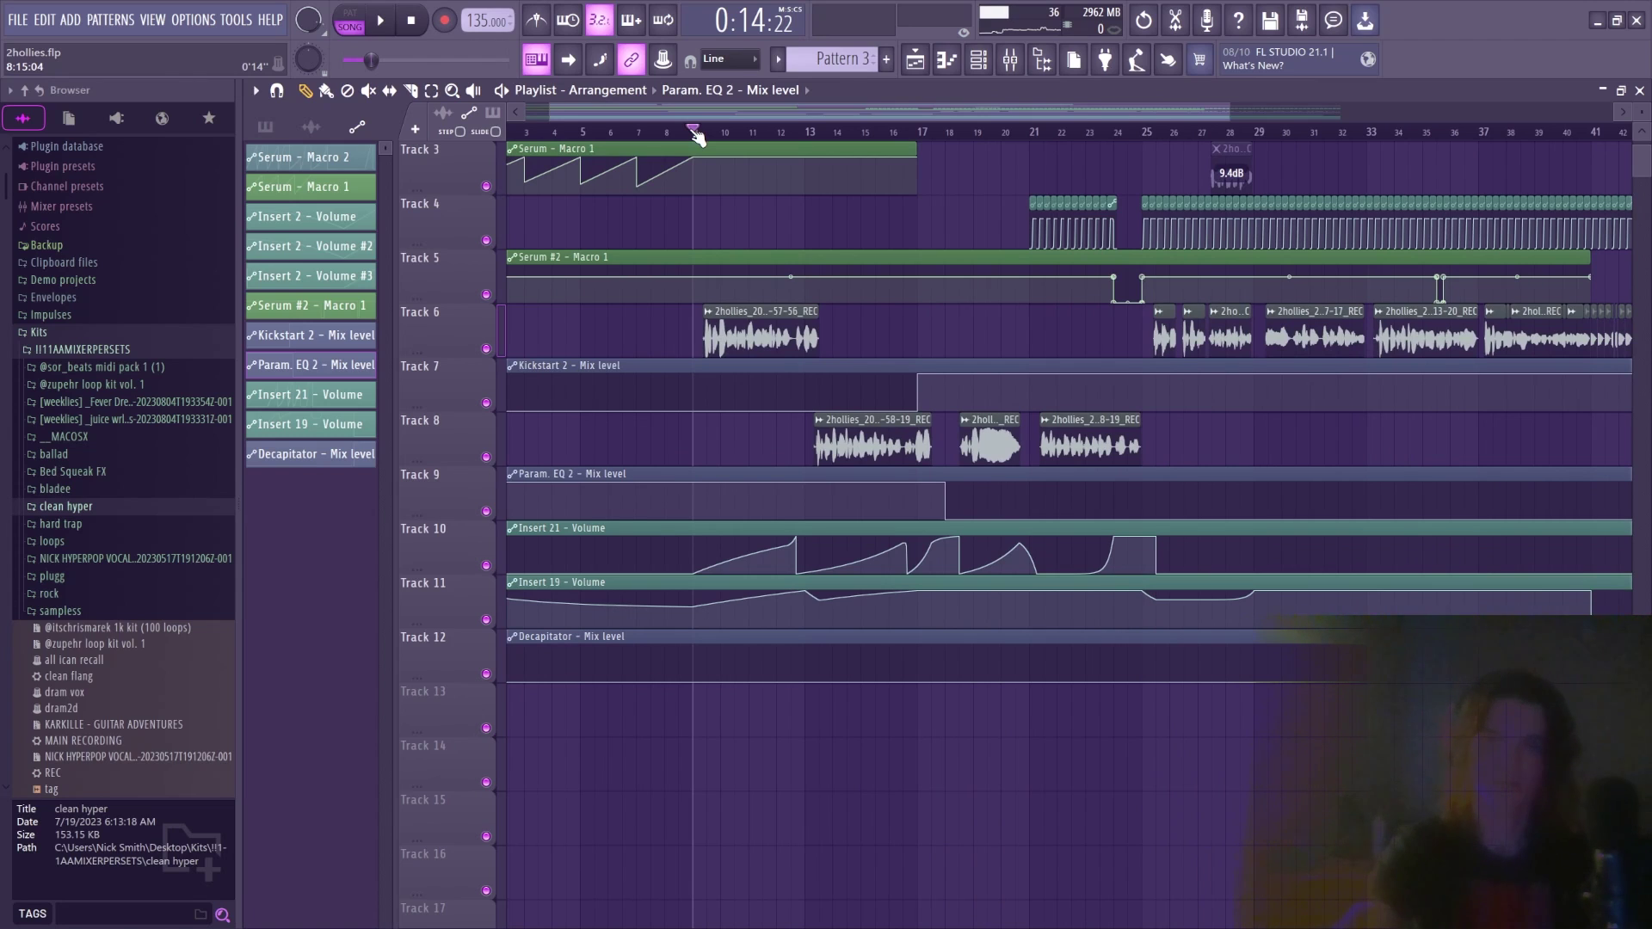
{"action": "key", "text": "space"}
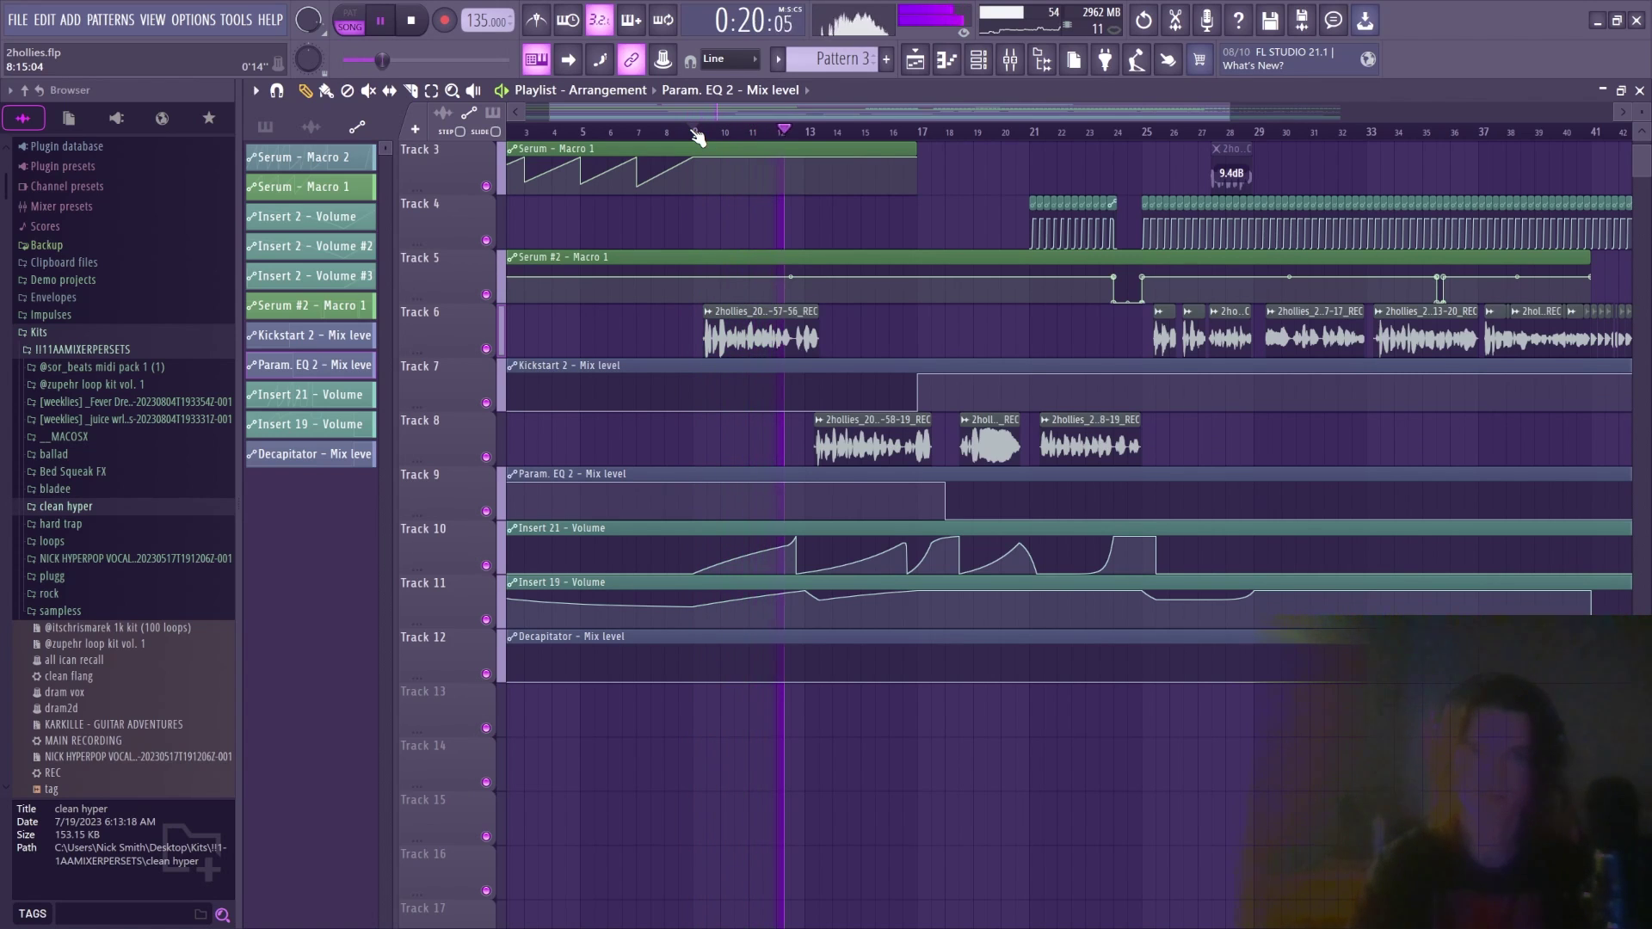
{"action": "key", "text": "space"}
Select the Insert 21 mixer track and view its ValhallaVintageVerb settings, closing the plugin when finished
{"action": "key", "text": "F9"}
{"action": "left_click", "coordinate": [684, 284]}
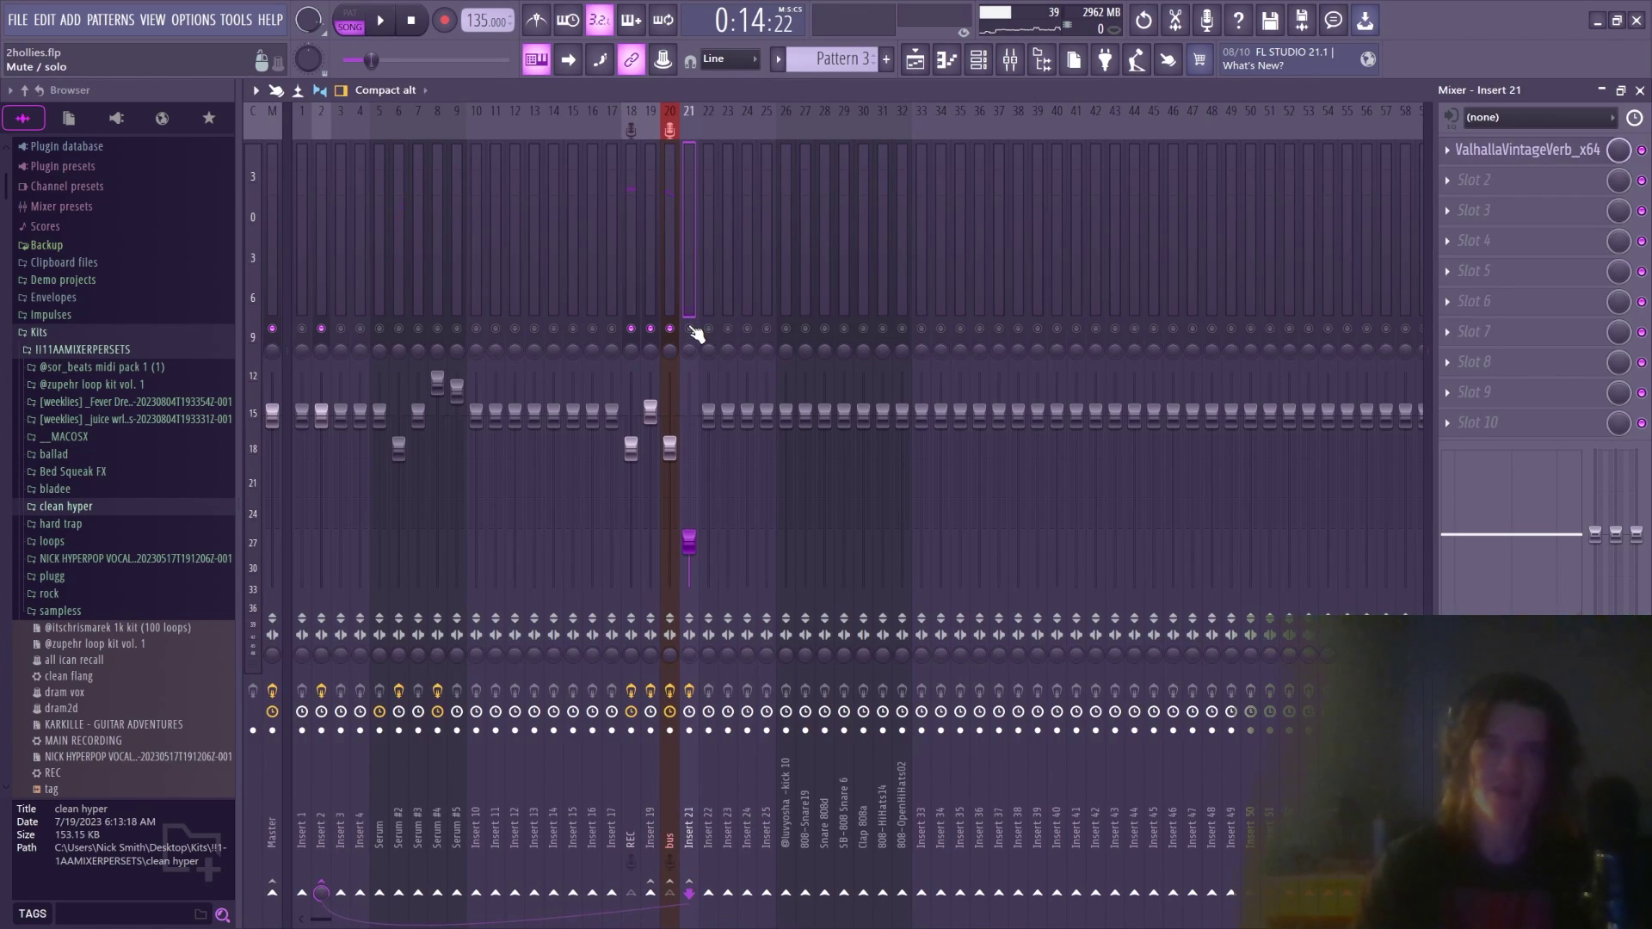
{"action": "left_click", "coordinate": [1554, 154]}
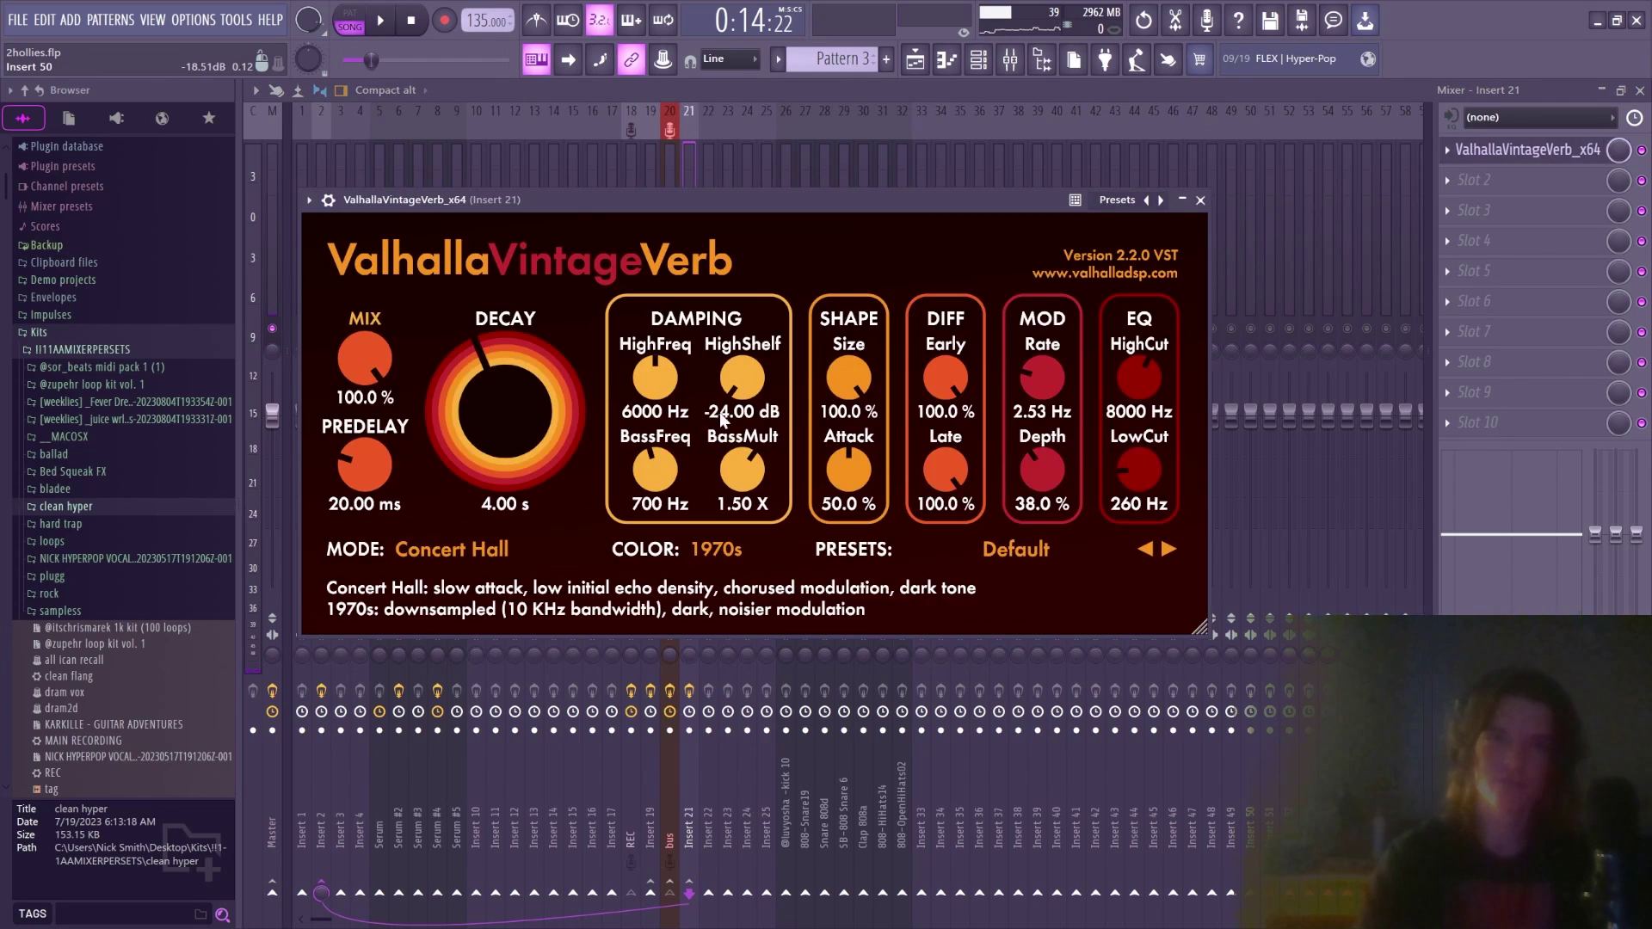
{"action": "left_click", "coordinate": [1200, 200]}
Examine the Insert 21 volume automation in the playlist and listen to the reverb swells from bar 11
{"action": "left_click", "coordinate": [917, 60]}
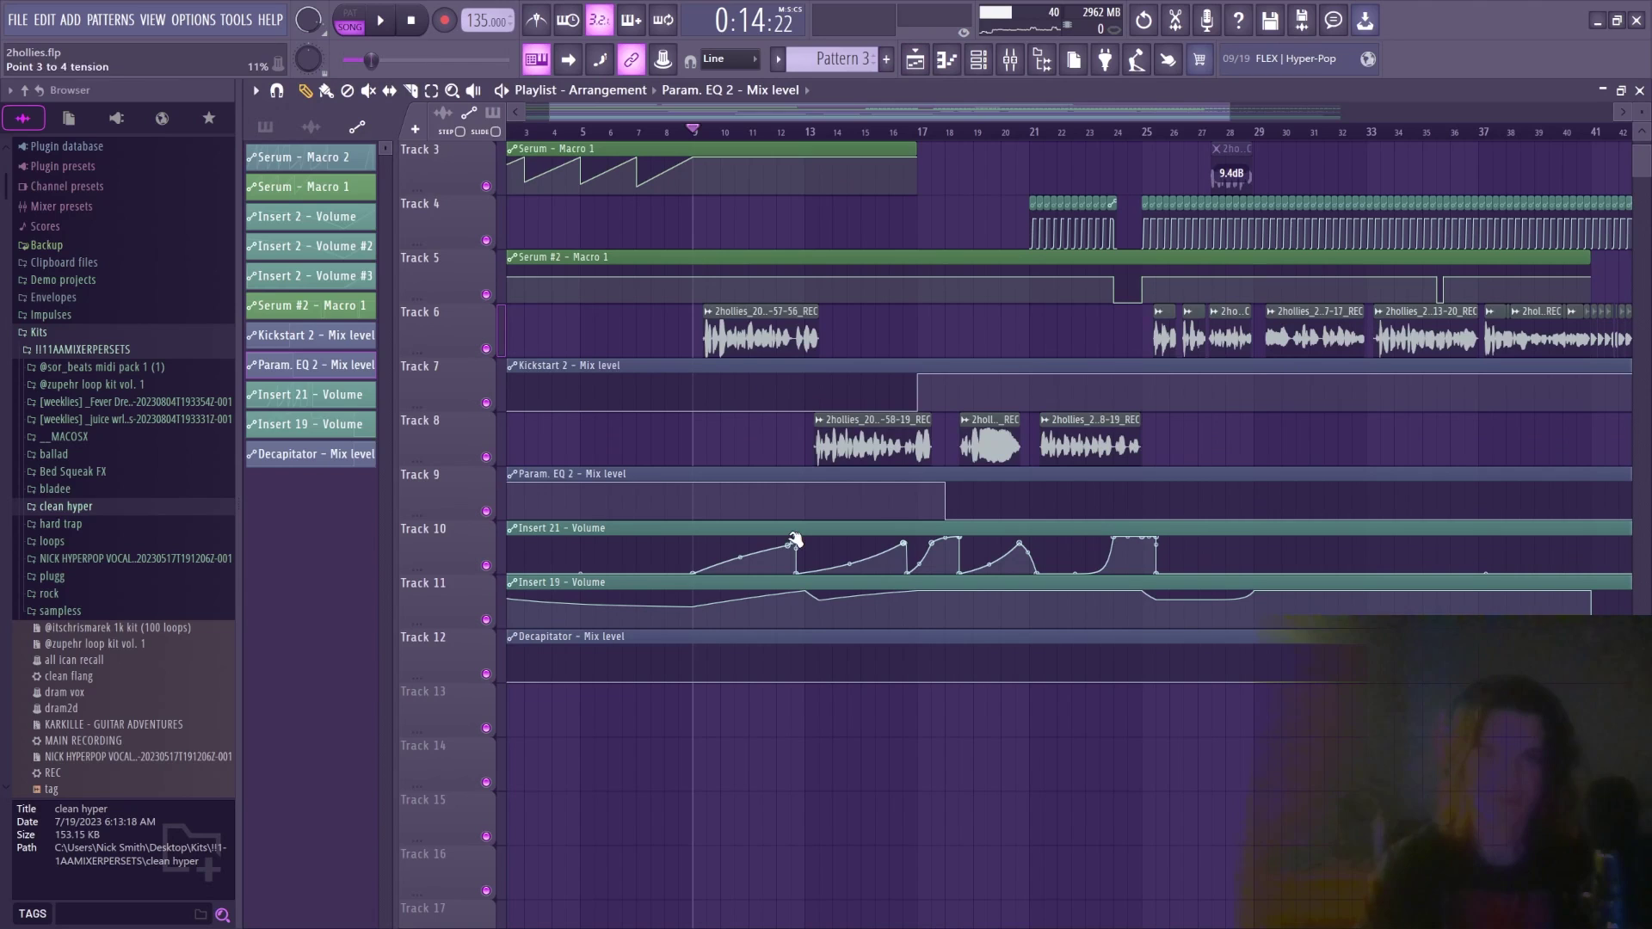
{"action": "left_click", "coordinate": [654, 527]}
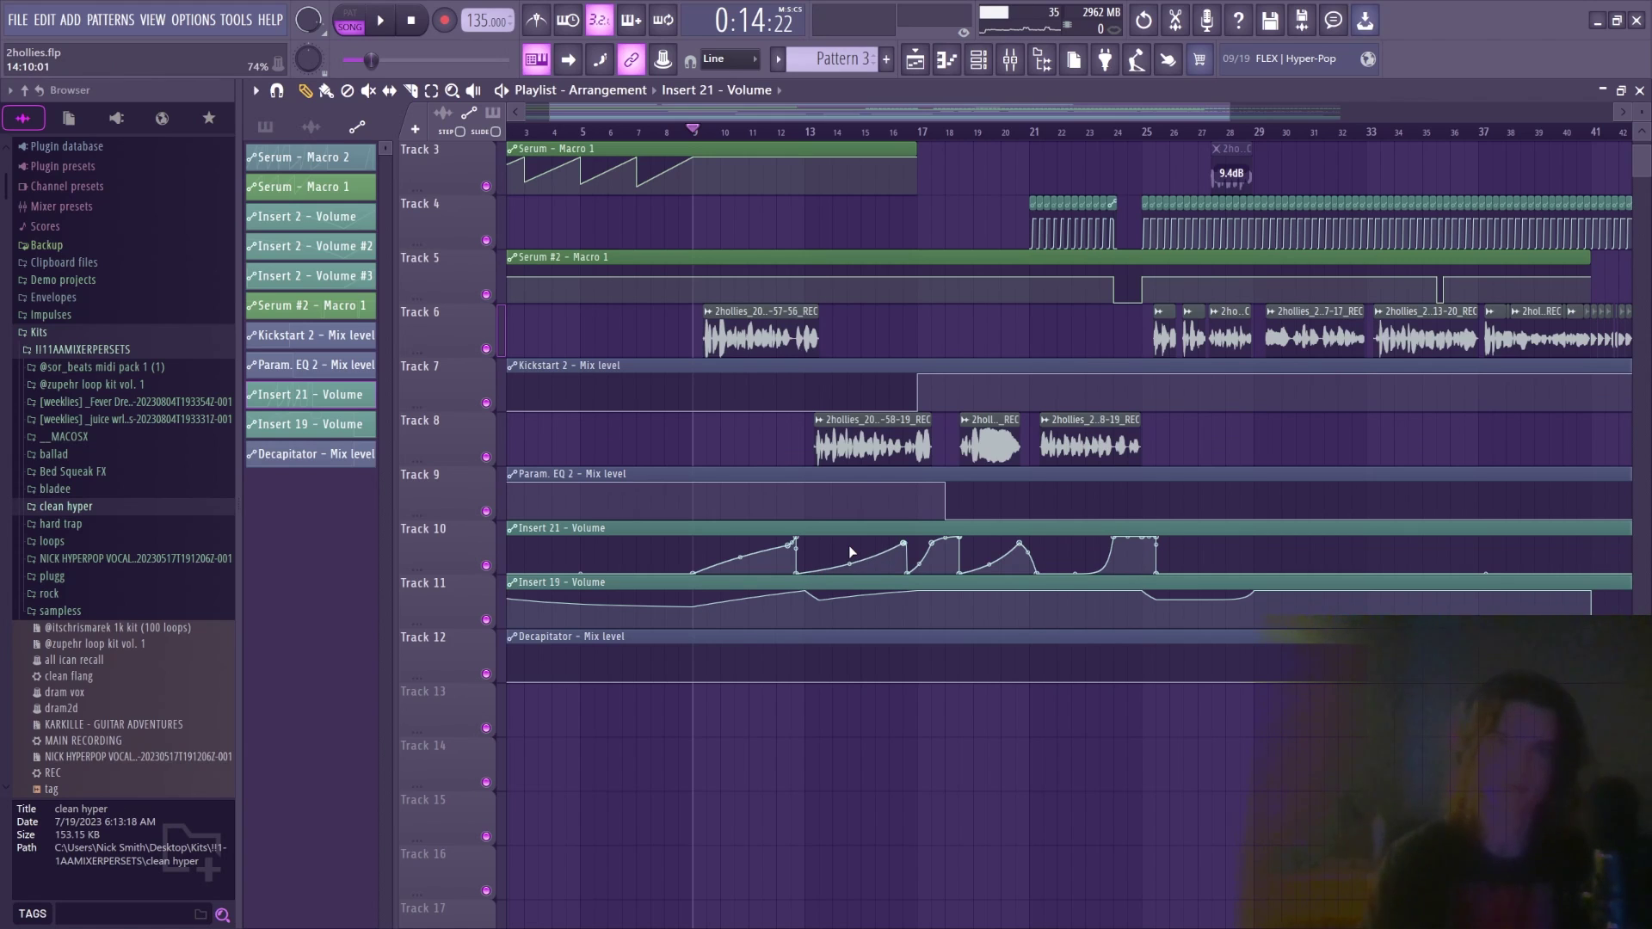
{"action": "left_click", "coordinate": [752, 133]}
{"action": "scroll", "coordinate": [752, 133], "scroll_direction": "up", "scroll_amount": 3}
{"action": "key", "text": "space"}
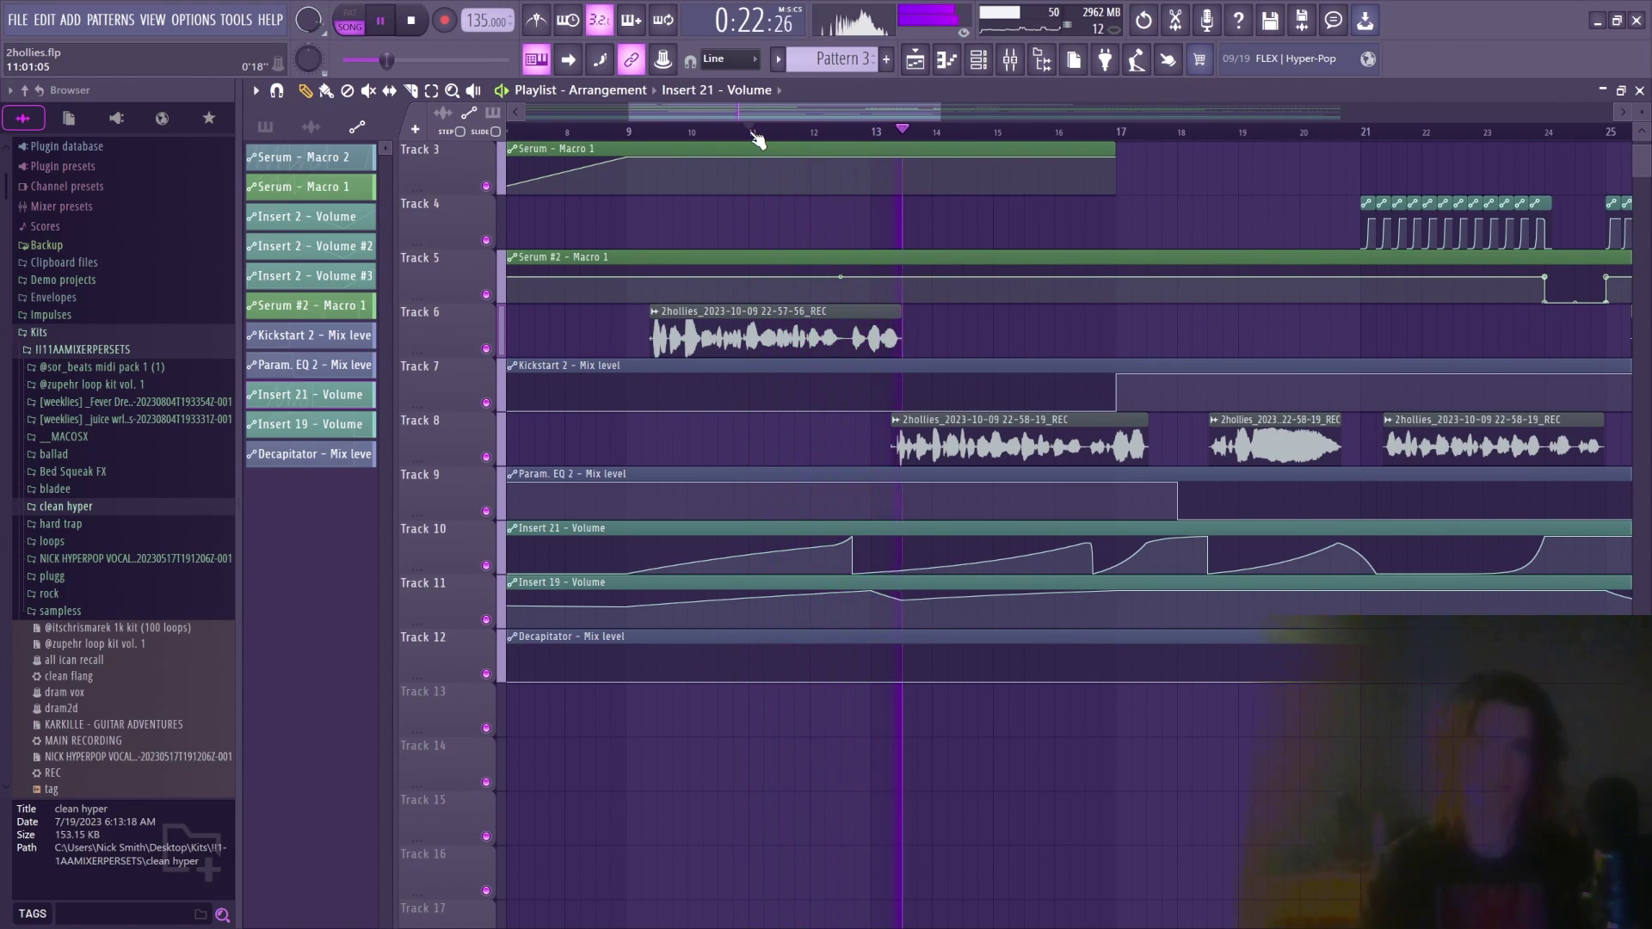
{"action": "key", "text": "space"}
Unsolo the vocal tracks in the mixer so all tracks are active, and return to the playlist
{"action": "key", "text": "F9"}
{"action": "right_click", "coordinate": [690, 328]}
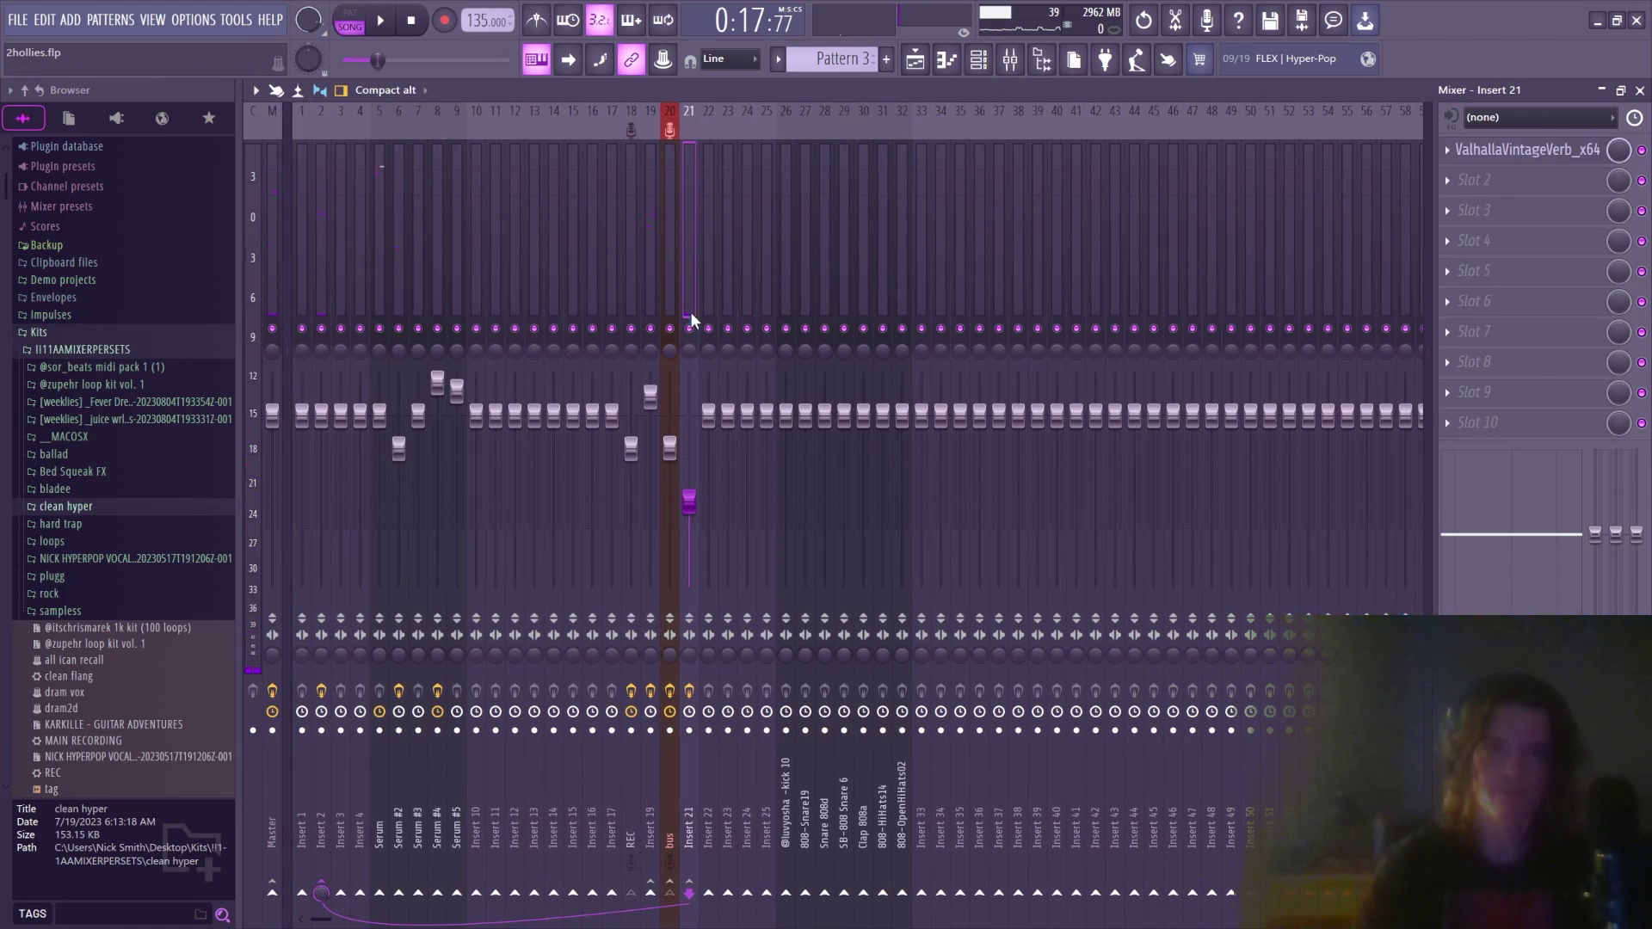
{"action": "left_click", "coordinate": [918, 62]}
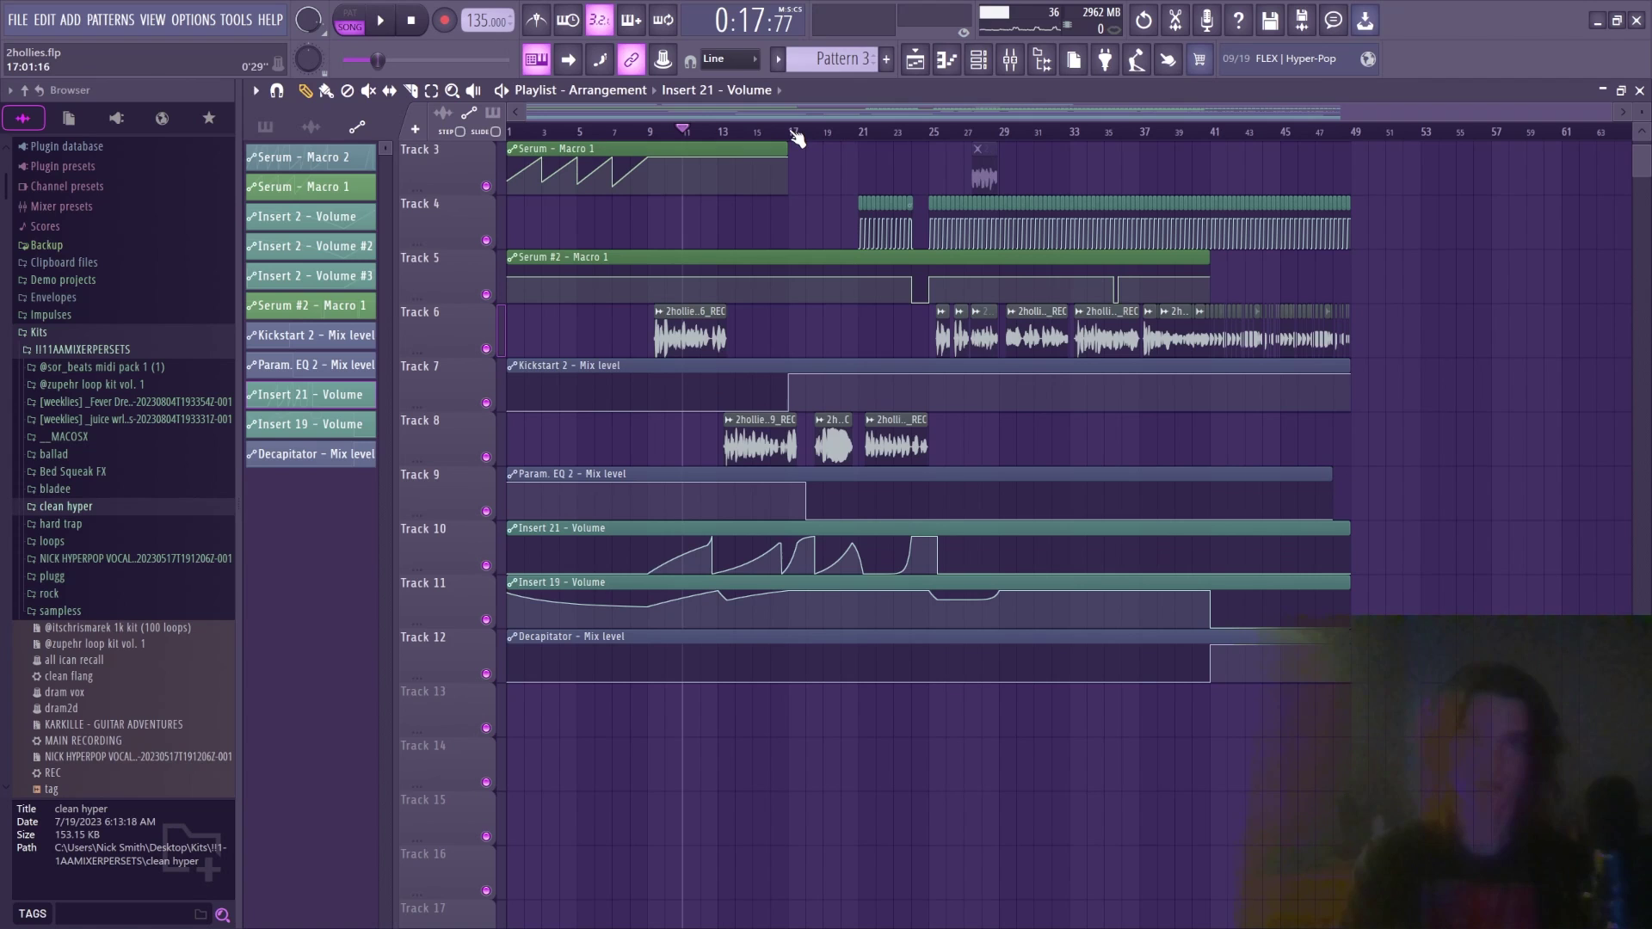
Review the Pattern 2 section in the playlist and play its transition into Pattern 4 from bar 23
{"action": "scroll", "coordinate": [818, 198], "scroll_direction": "up", "scroll_amount": 2}
{"action": "left_click", "coordinate": [817, 204]}
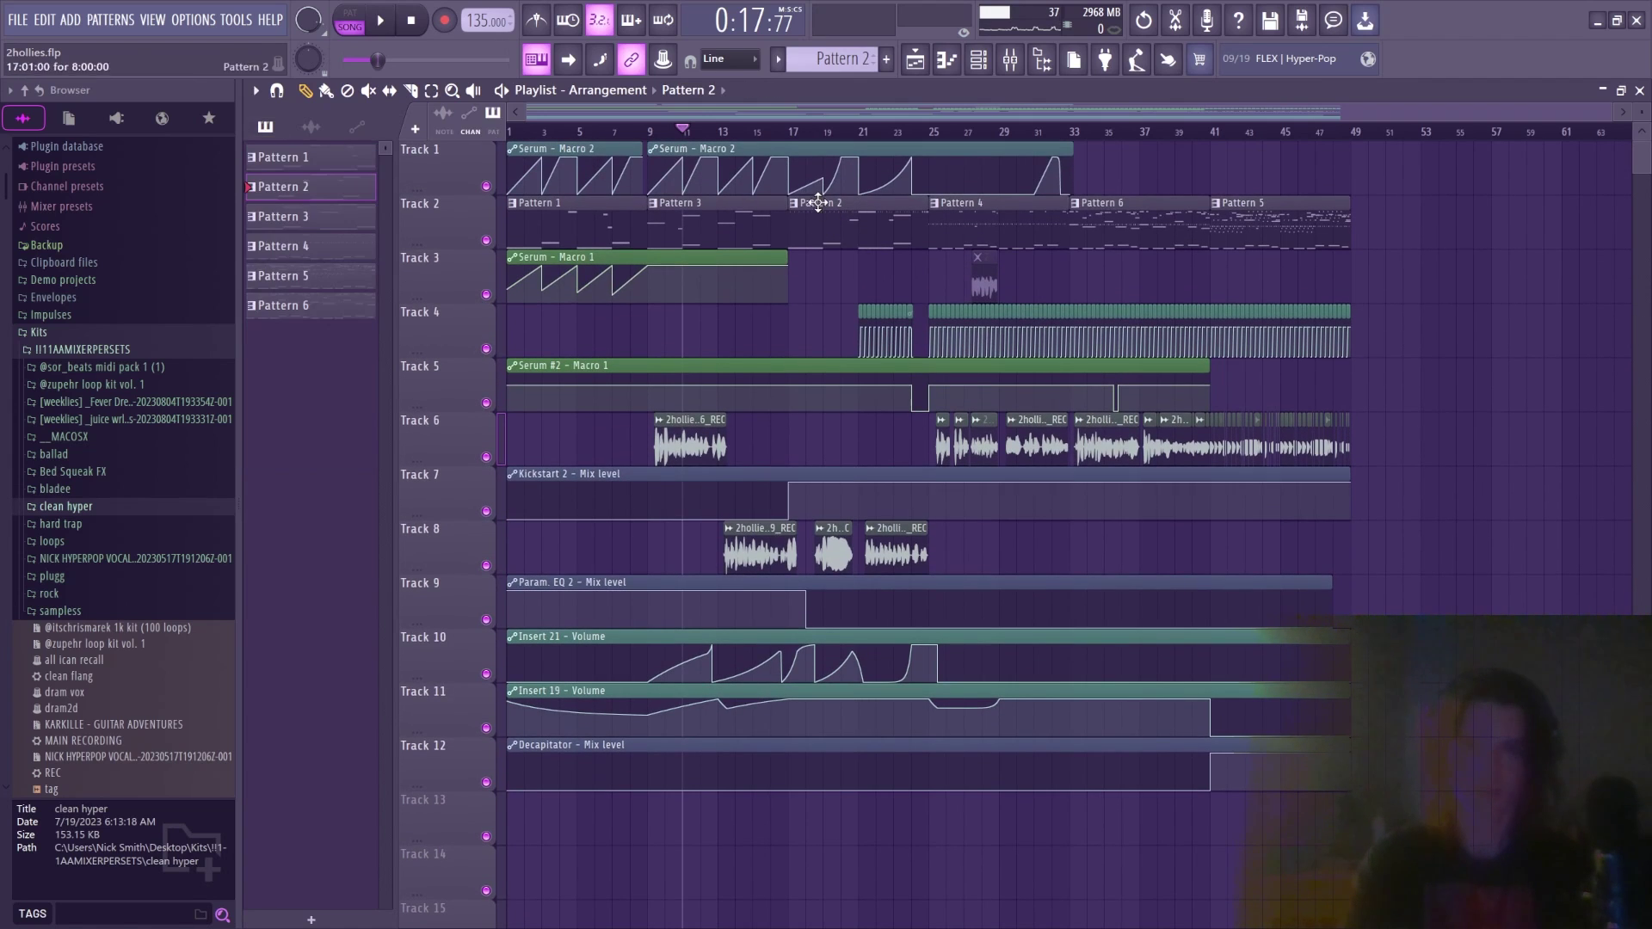
{"action": "scroll", "coordinate": [983, 212], "scroll_direction": "down", "scroll_amount": 1}
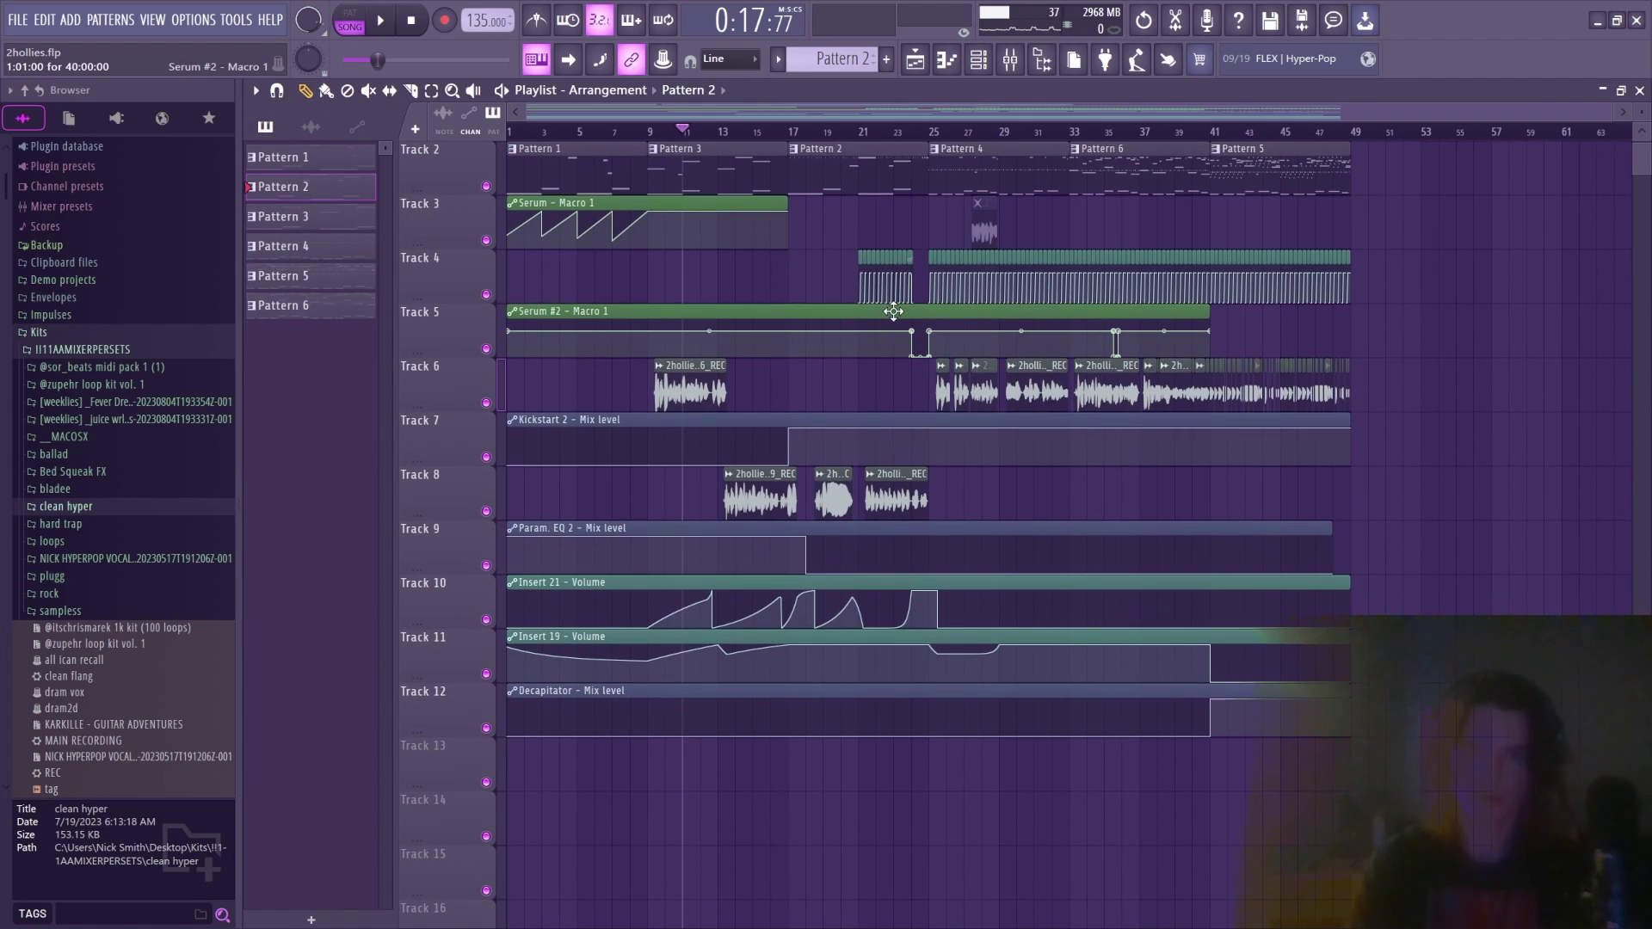
{"action": "scroll", "coordinate": [933, 141], "scroll_direction": "up", "scroll_amount": 4}
{"action": "left_click", "coordinate": [843, 133]}
{"action": "scroll", "coordinate": [886, 143], "scroll_direction": "up", "scroll_amount": 3}
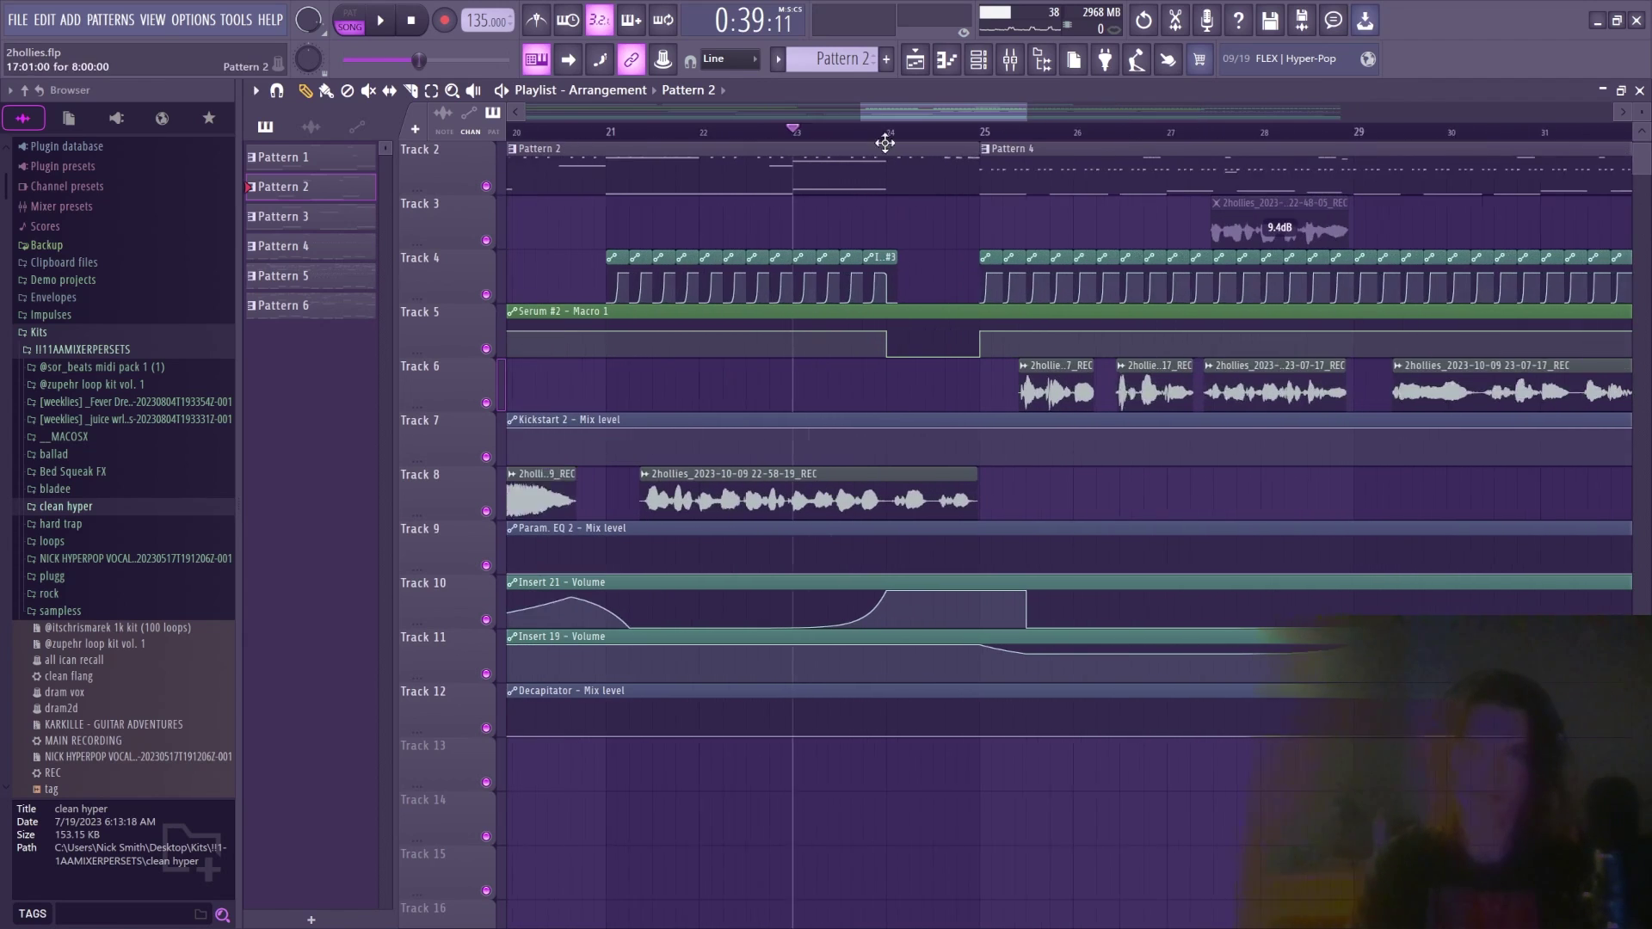
{"action": "scroll", "coordinate": [886, 143], "scroll_direction": "down", "scroll_amount": 6}
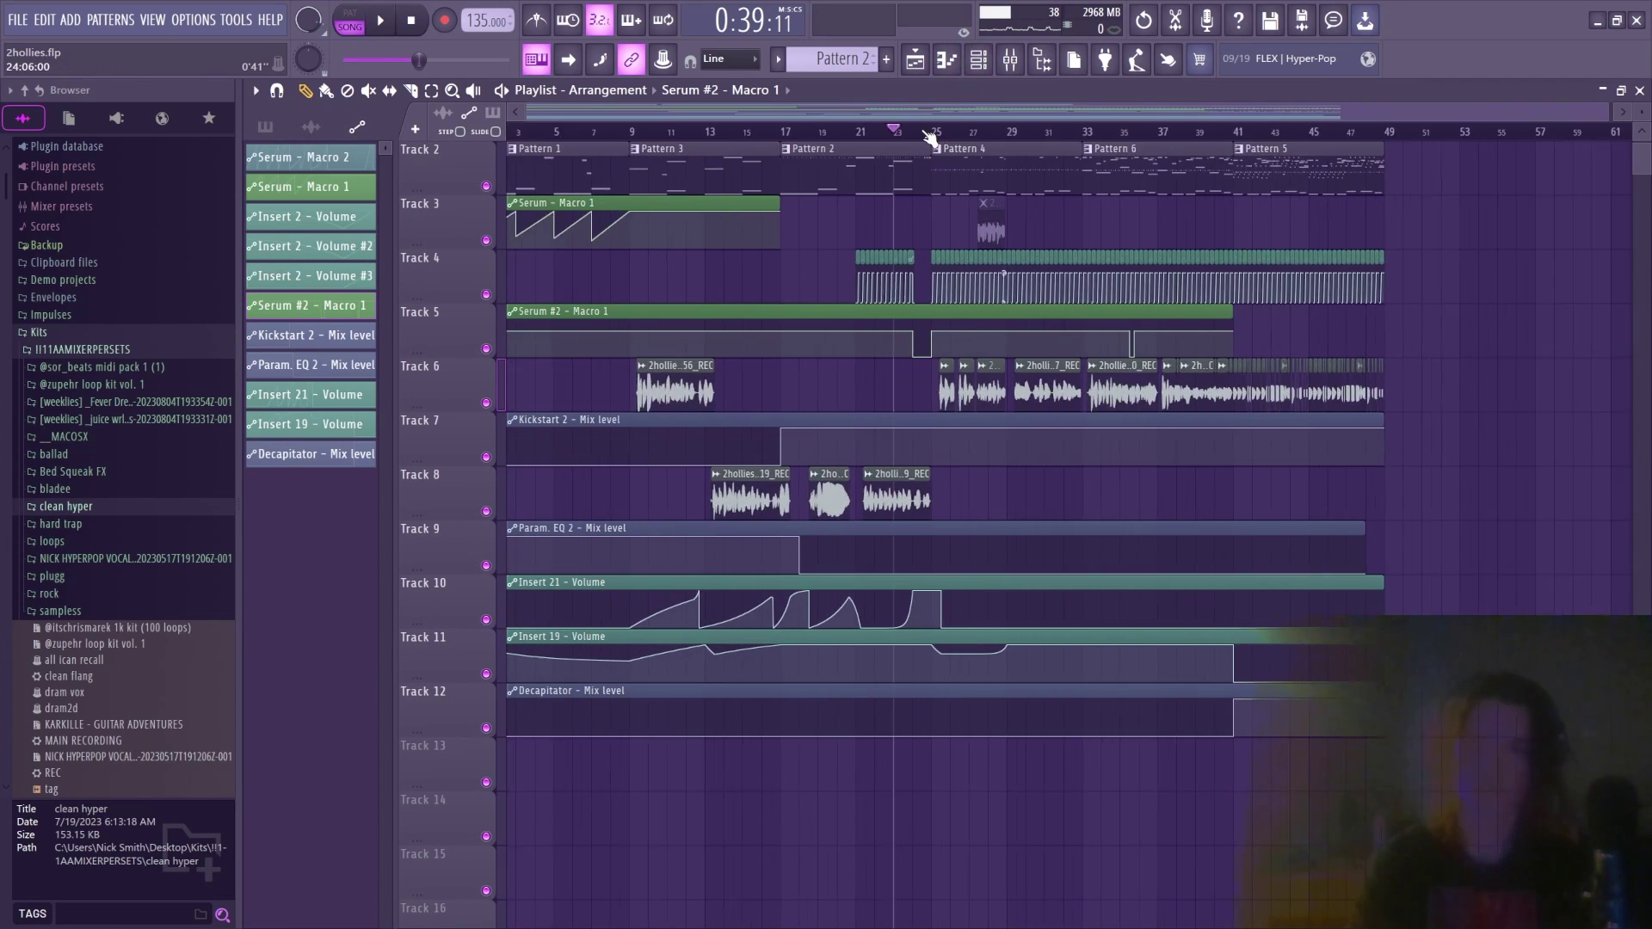
{"action": "scroll", "coordinate": [929, 137], "scroll_direction": "down", "scroll_amount": 2}
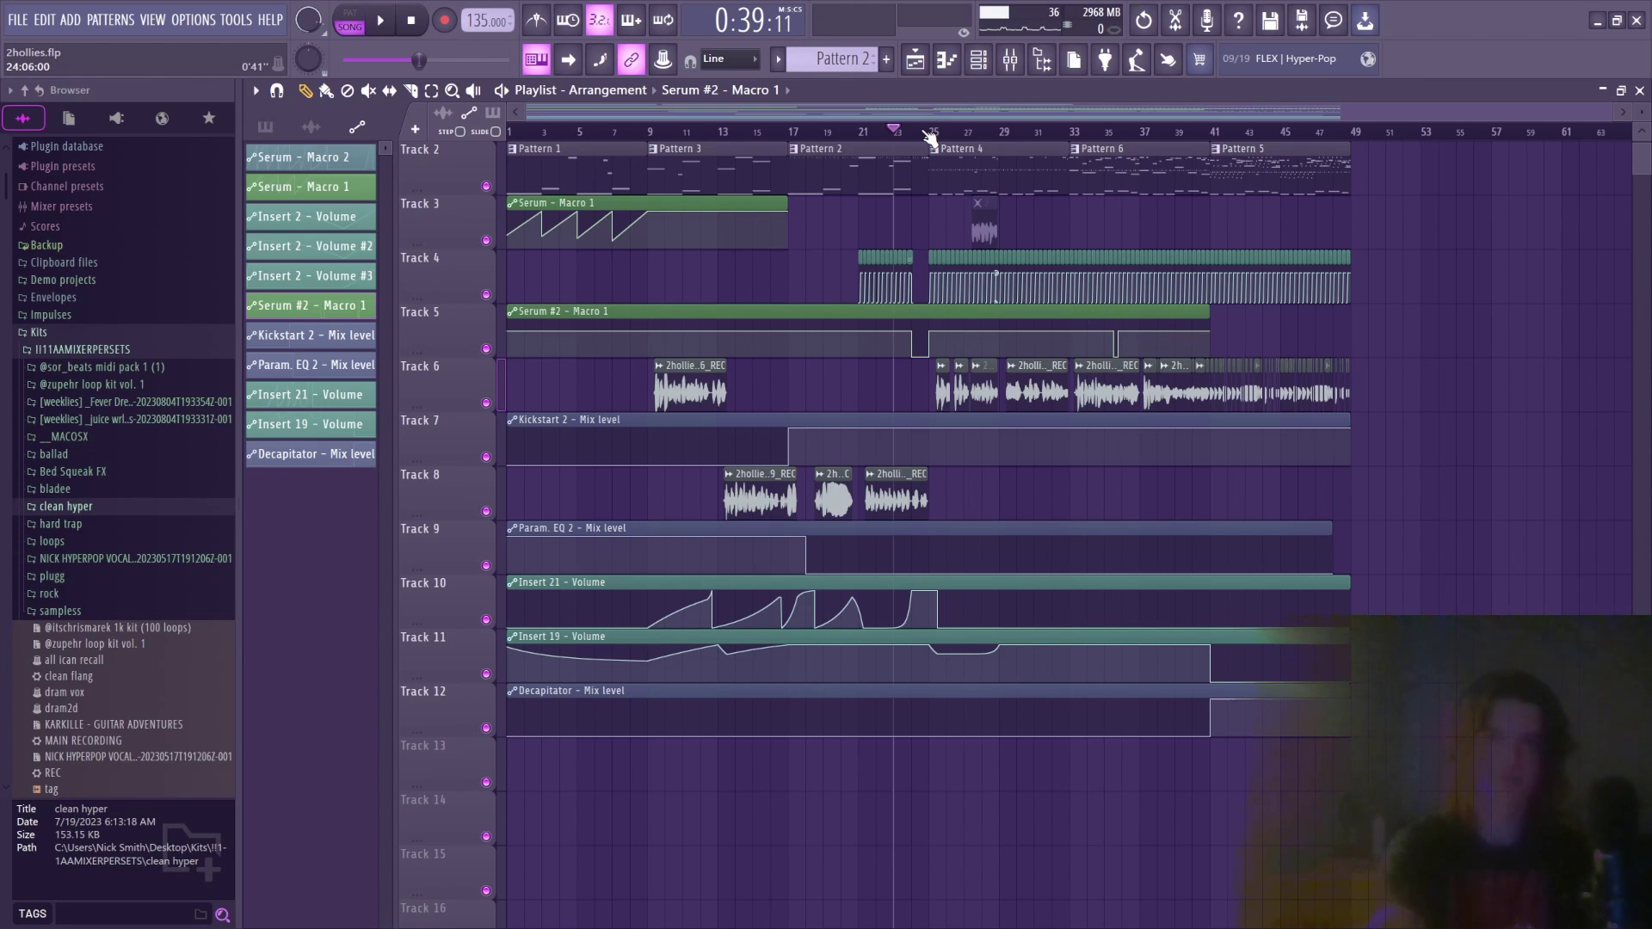
{"action": "key", "text": "space"}
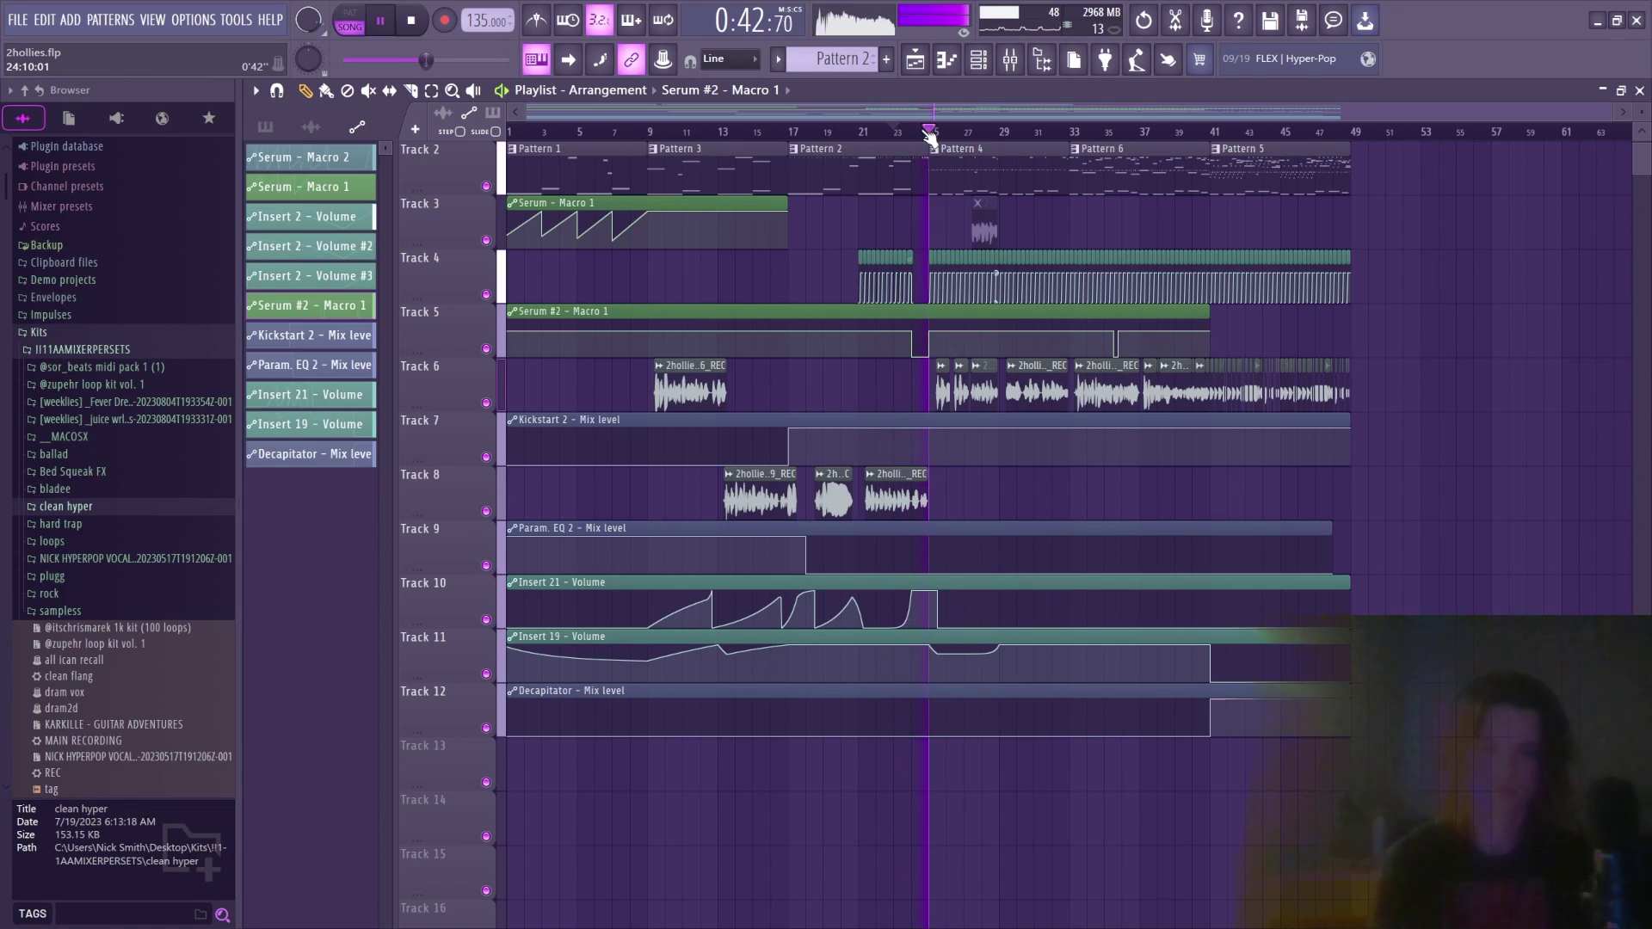
{"action": "key", "text": "space"}
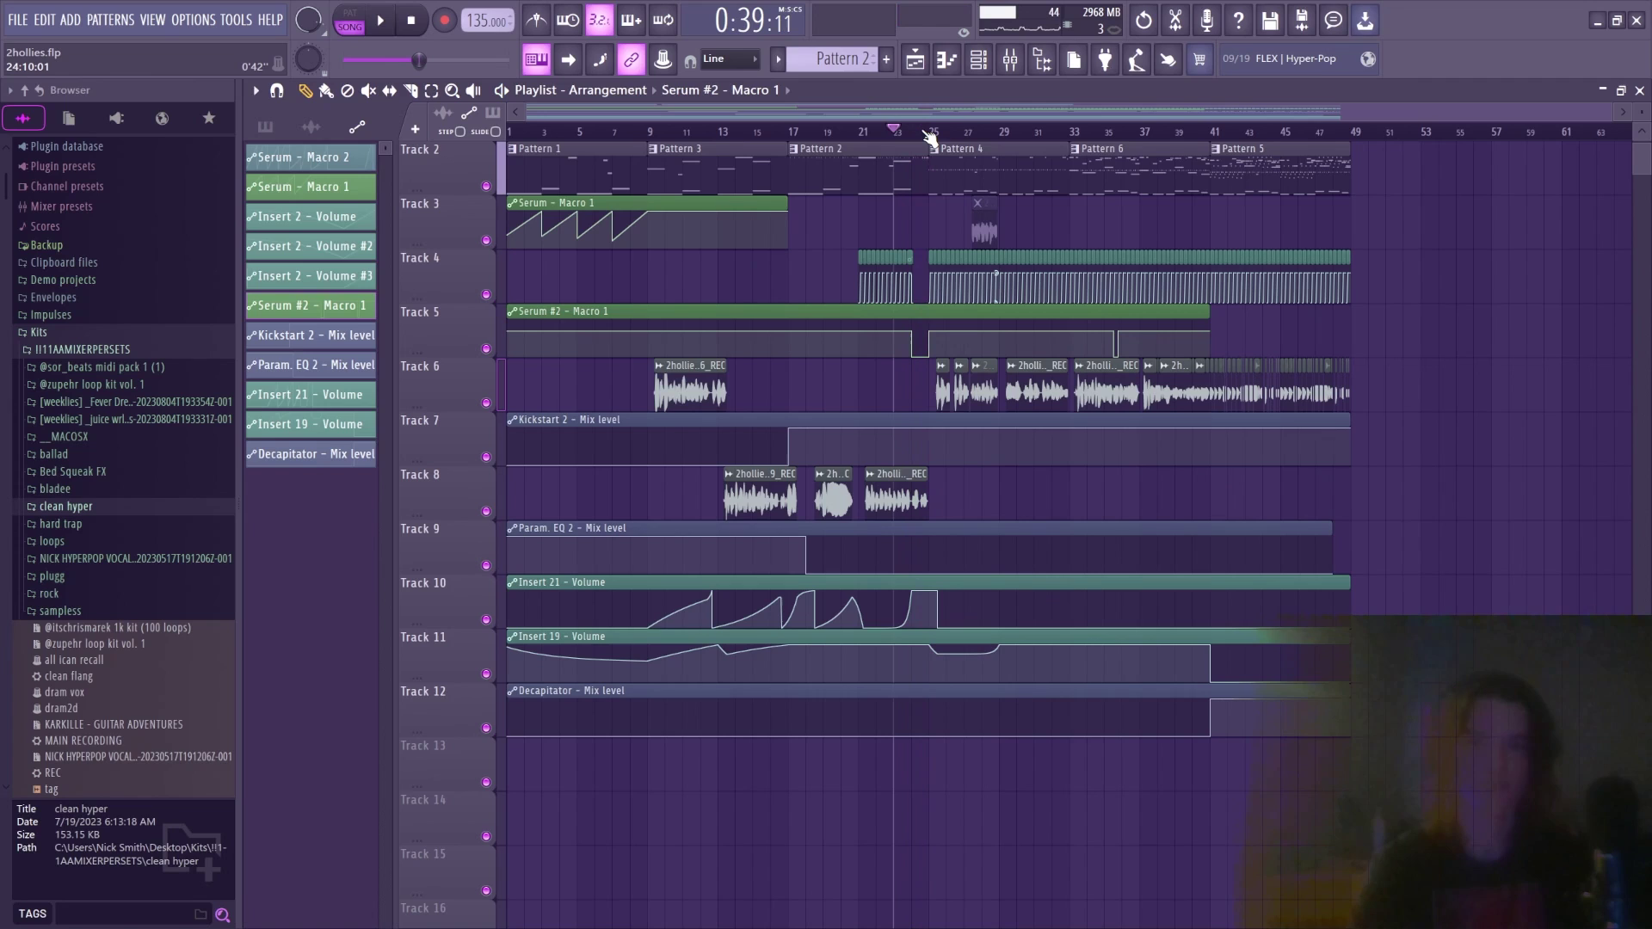
Return to the mixer and view the first Fruity soft clipper on the Master track
{"action": "left_click", "coordinate": [1104, 189]}
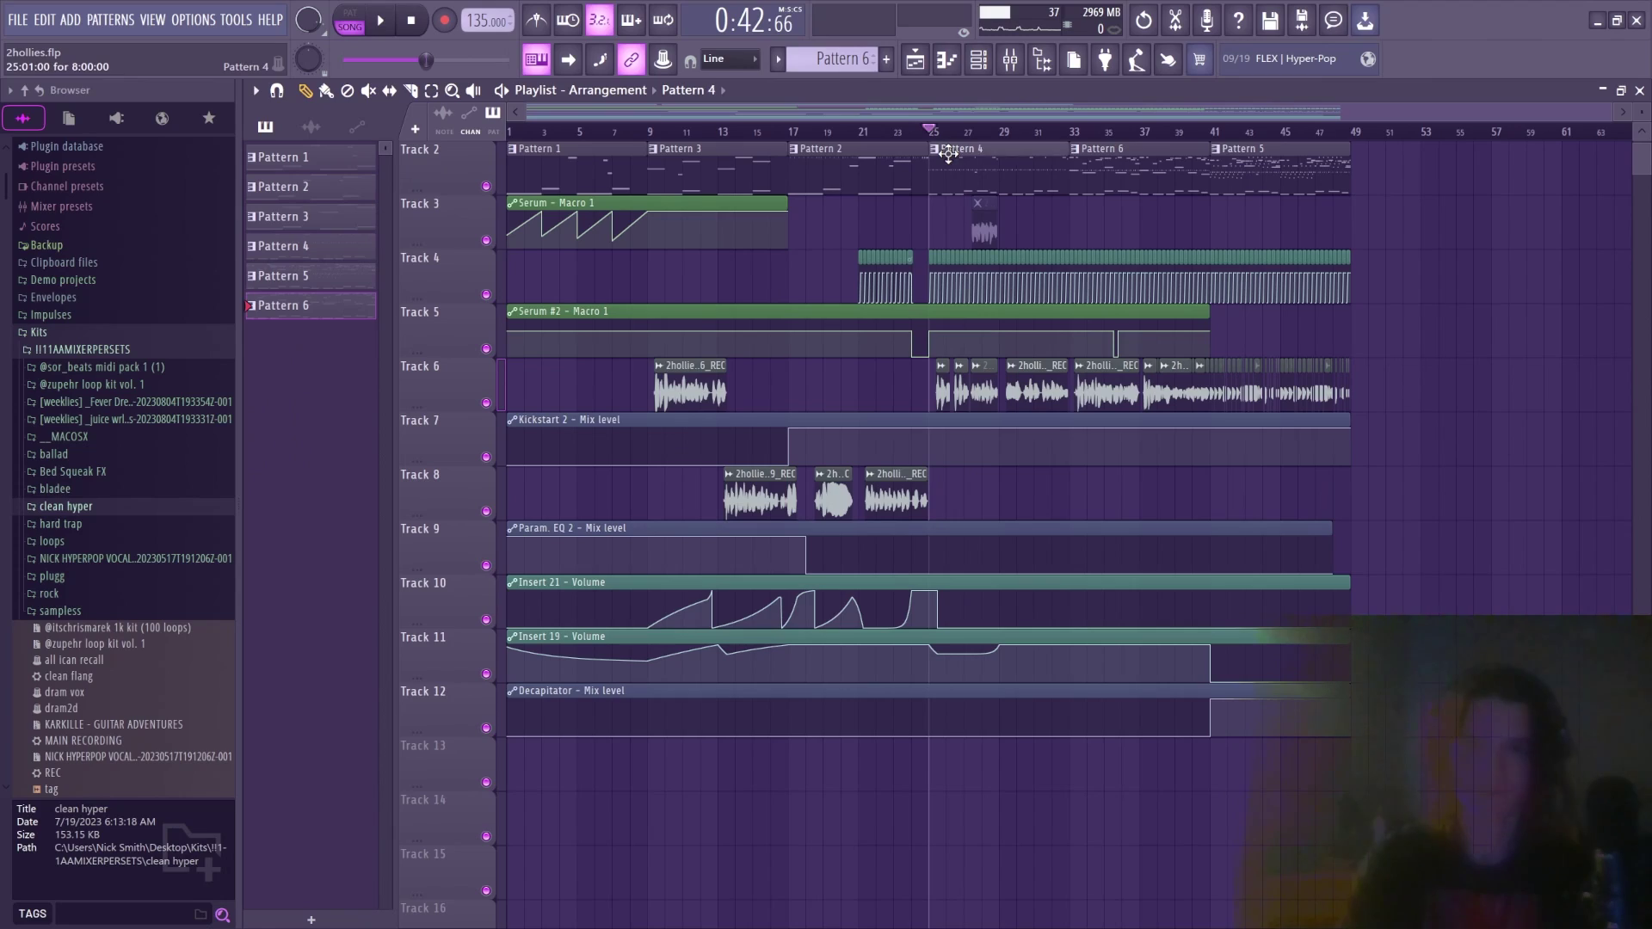
{"action": "key", "text": "space"}
{"action": "key", "text": "F9"}
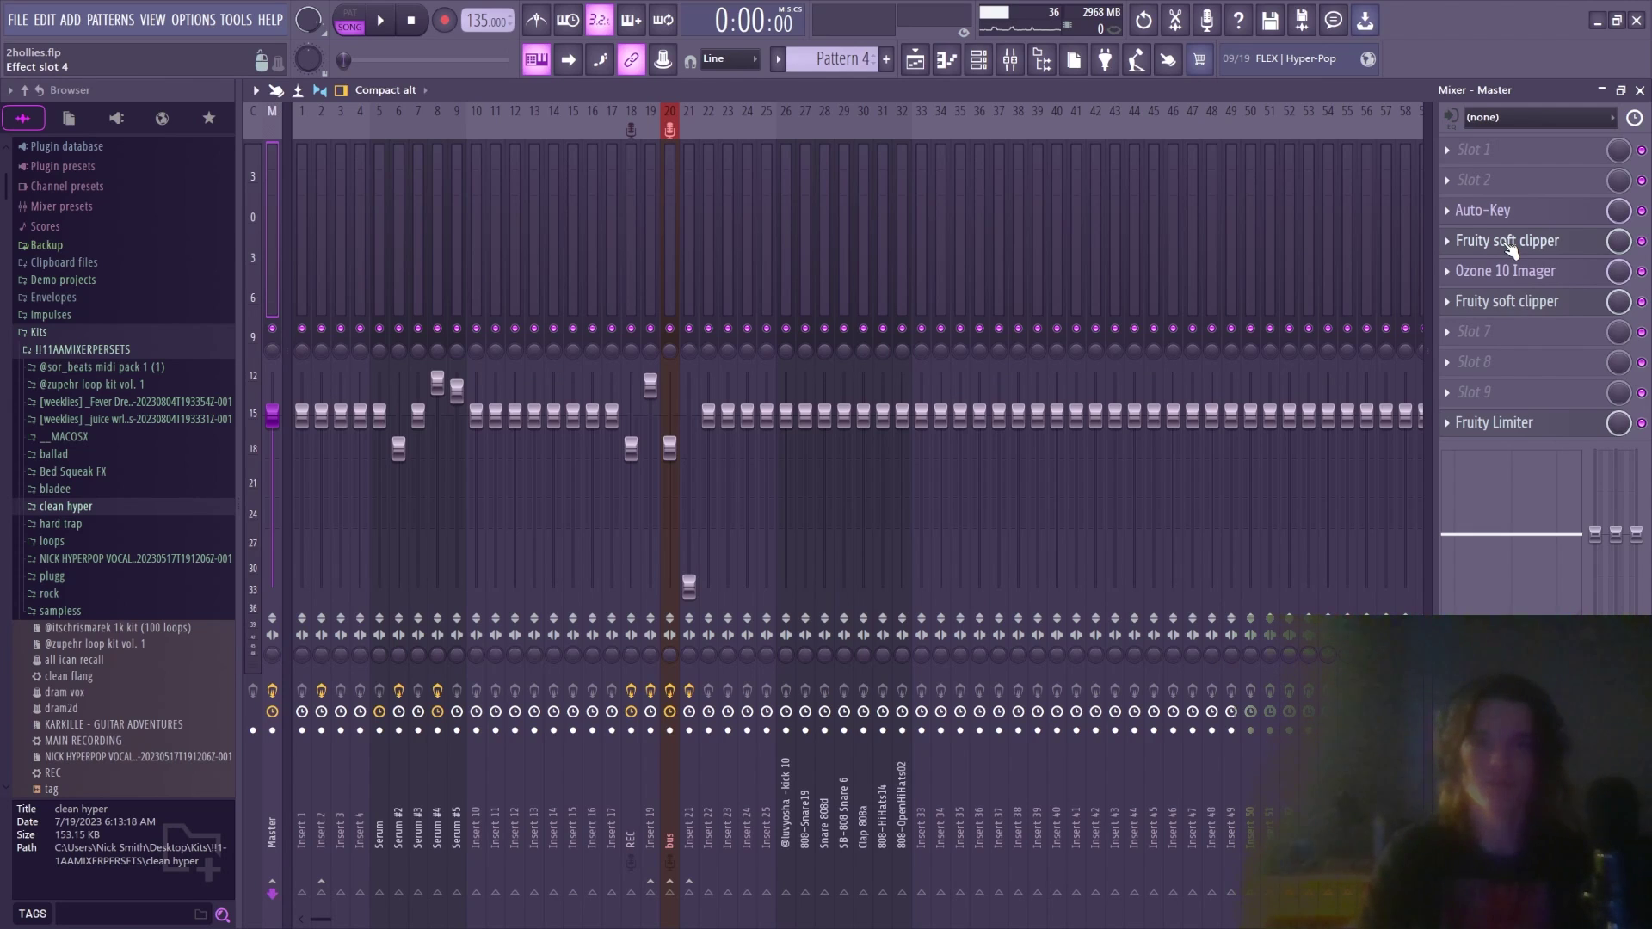
{"action": "left_click", "coordinate": [1510, 244]}
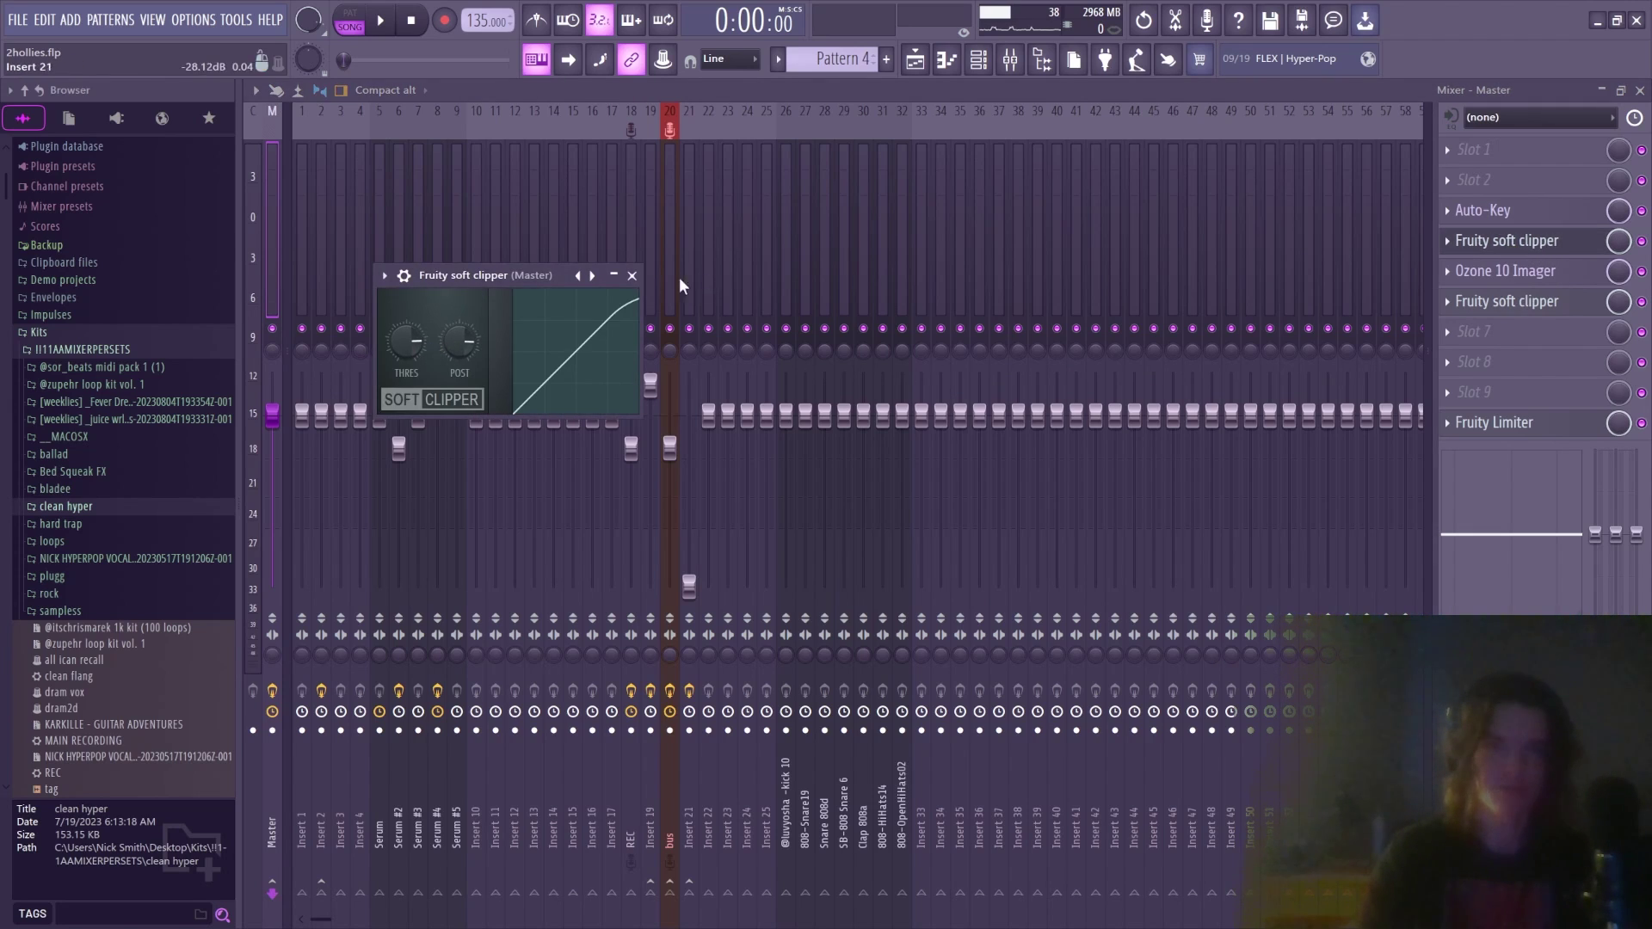
{"action": "left_click", "coordinate": [632, 276]}
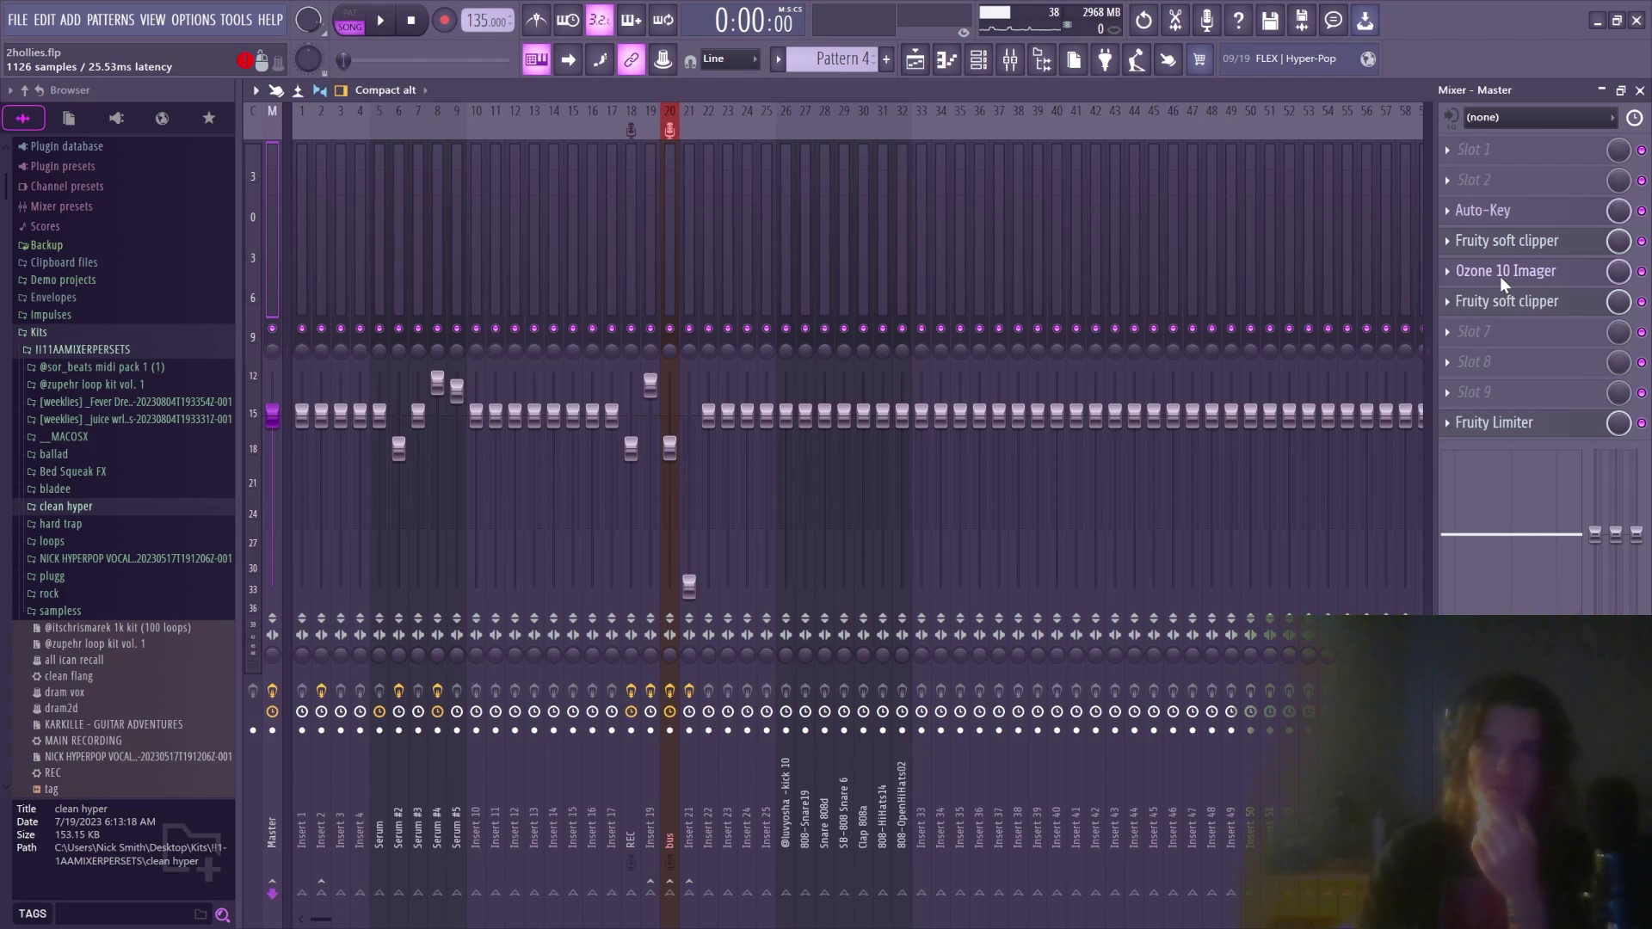
Check the Ozone 10 Imager, second Fruity soft clipper and Fruity Limiter settings on the Master track
{"action": "left_click", "coordinate": [1505, 274]}
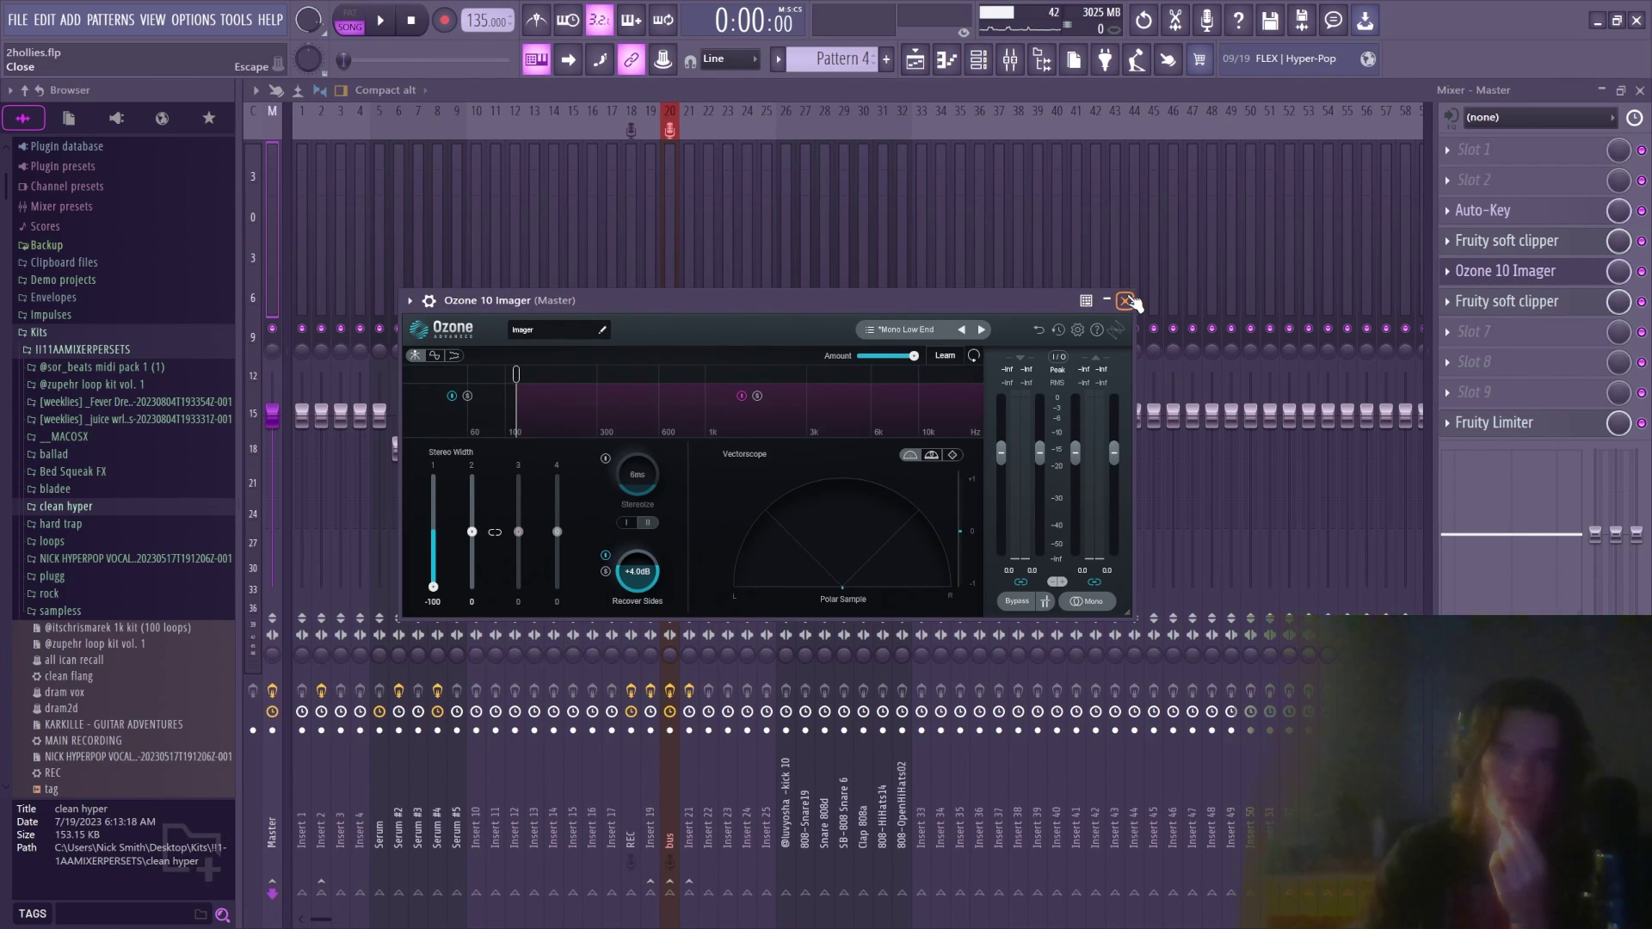
{"action": "left_click", "coordinate": [1127, 300]}
{"action": "left_click", "coordinate": [1565, 311]}
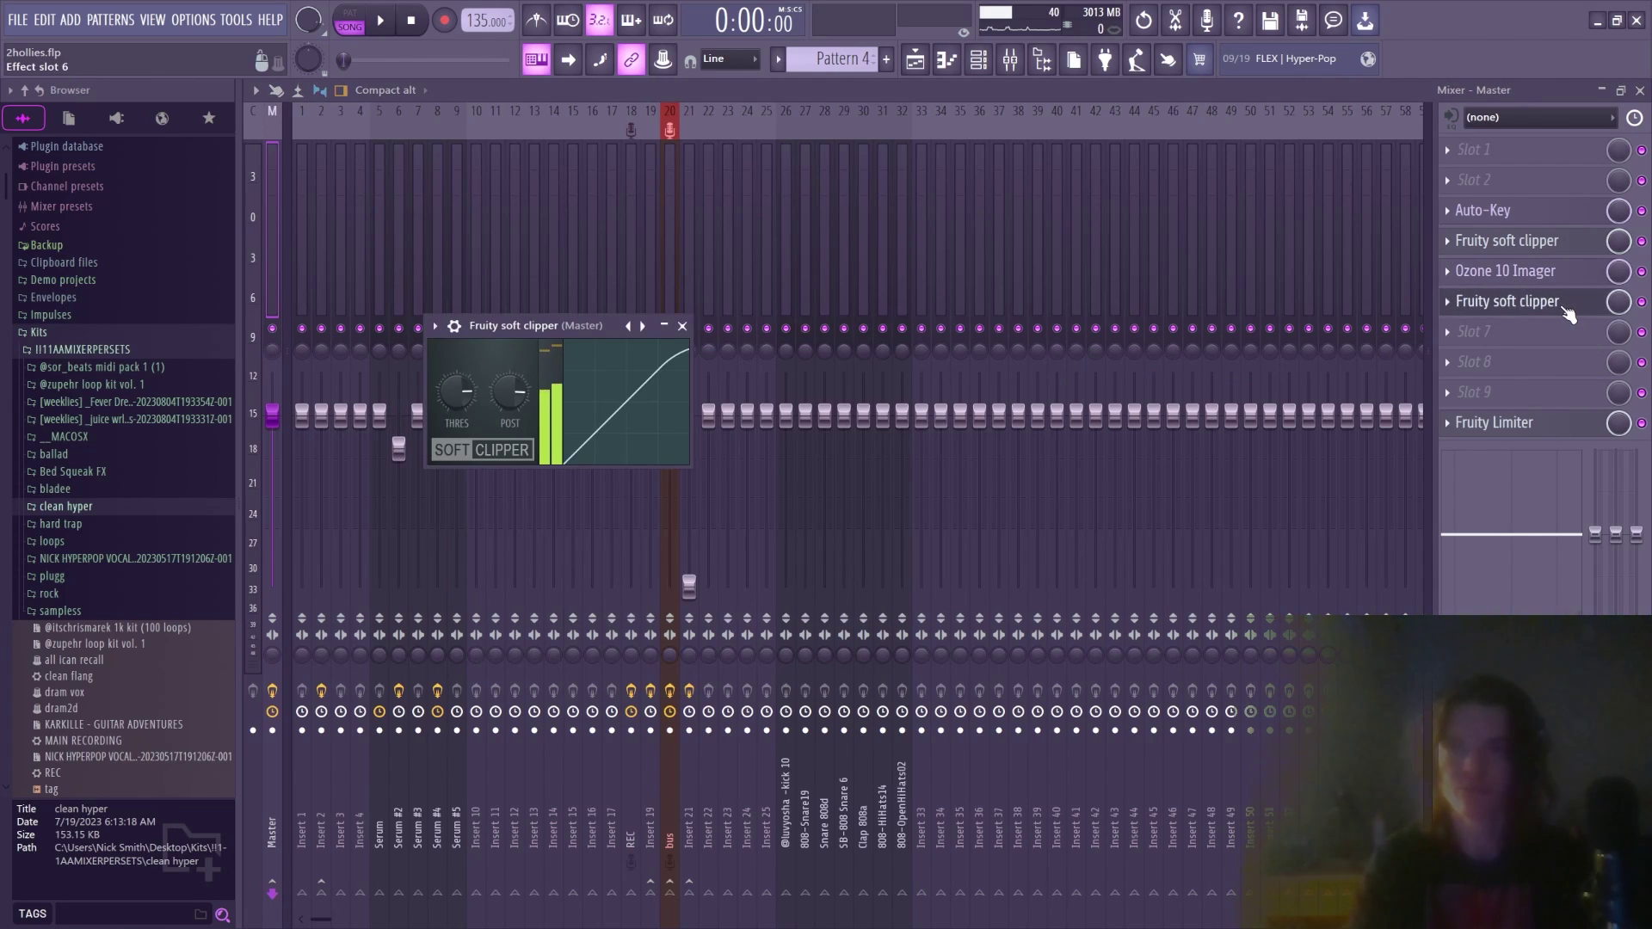
{"action": "left_click", "coordinate": [682, 328]}
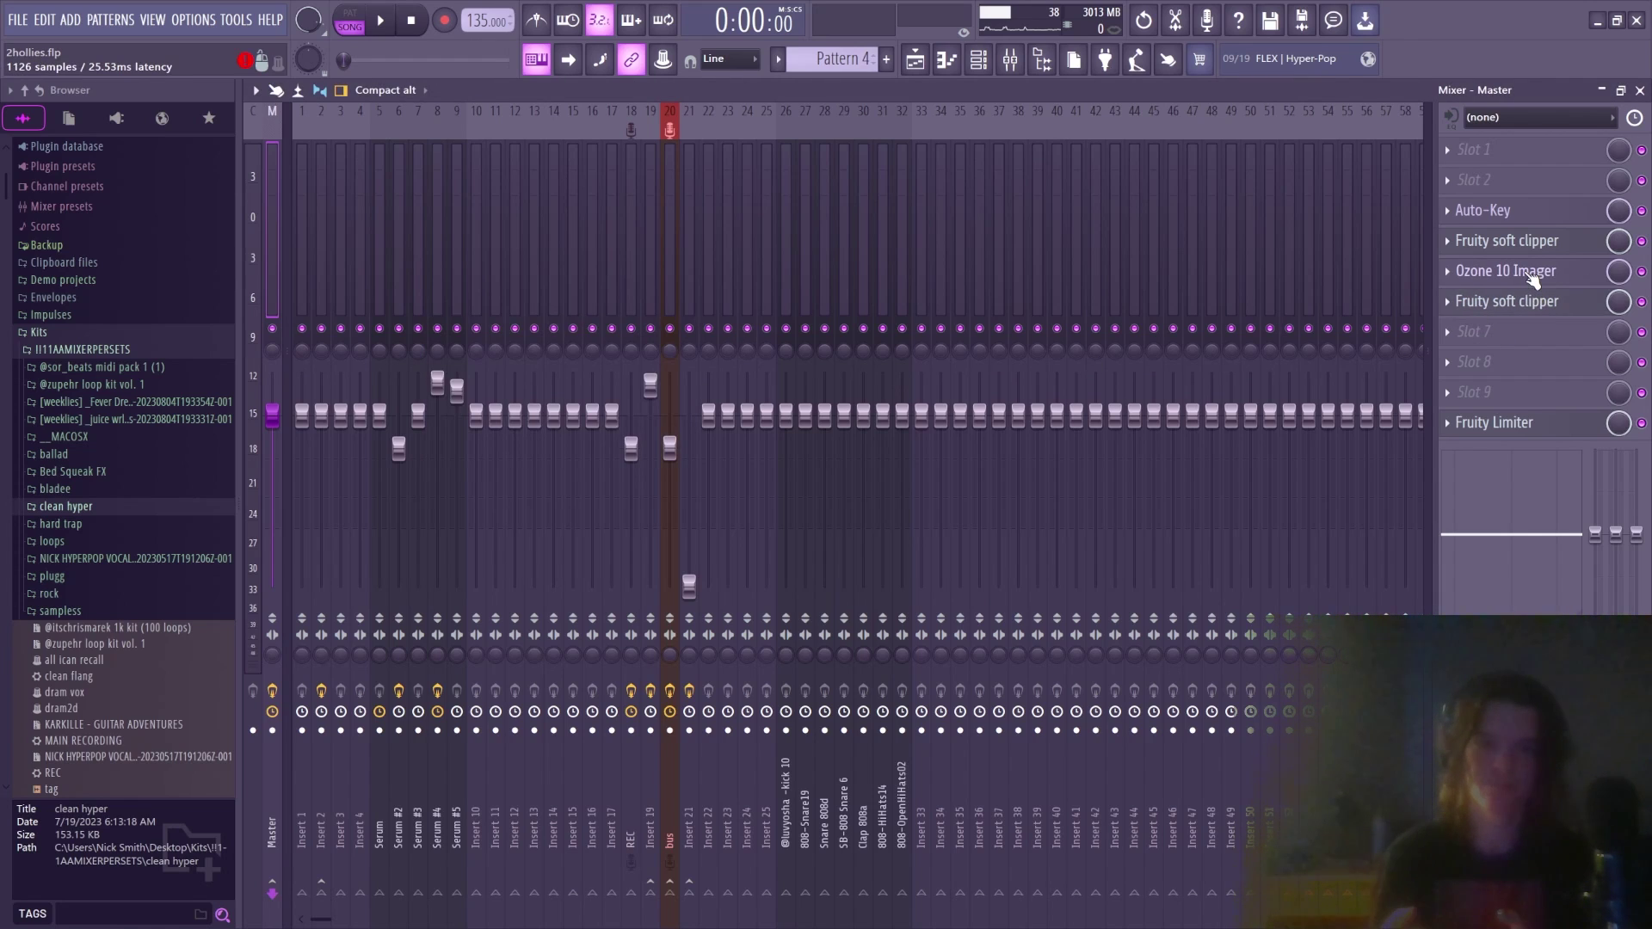
{"action": "left_click", "coordinate": [1518, 428]}
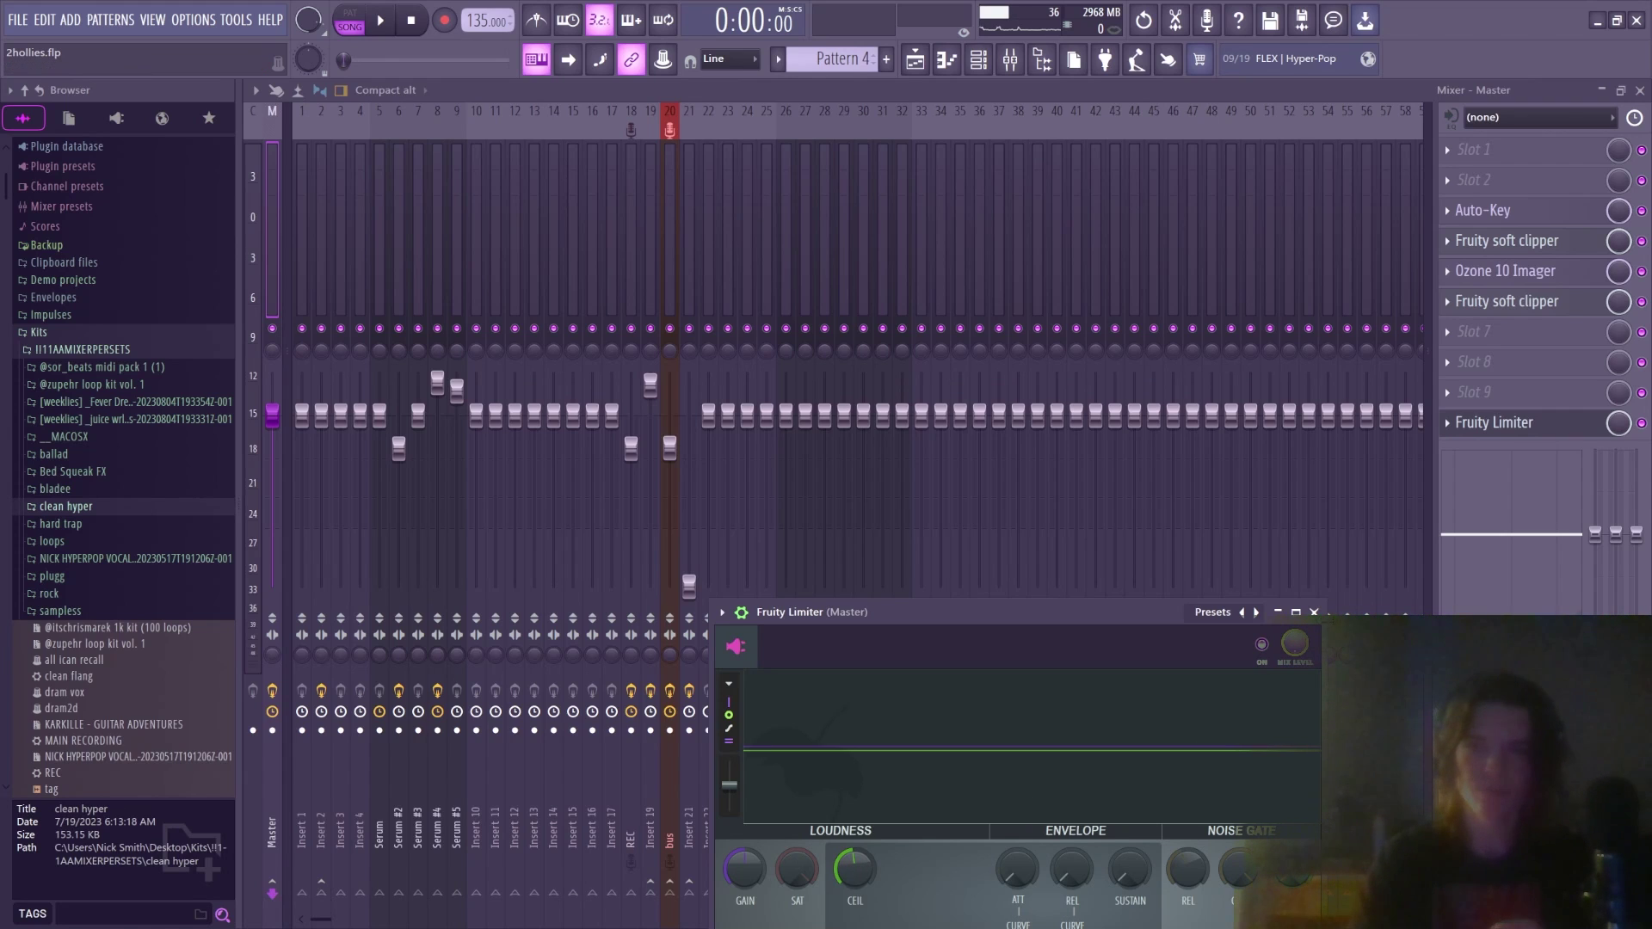
{"action": "left_click", "coordinate": [1314, 613]}
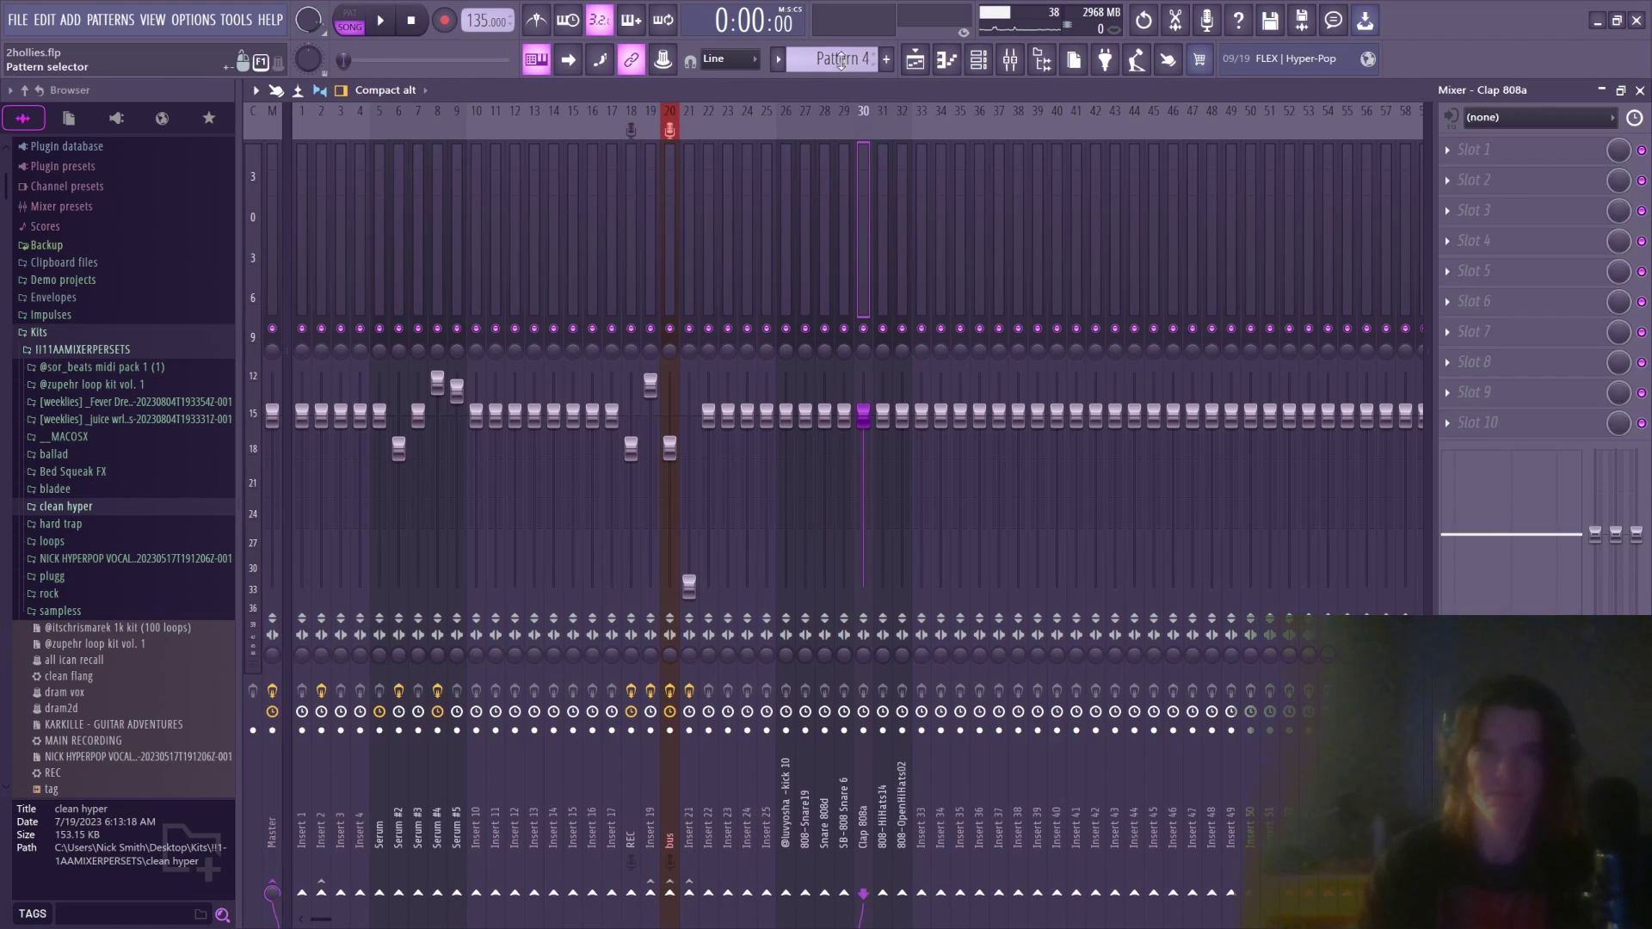
Return to the playlist and play the full arrangement from the beginning
{"action": "left_click", "coordinate": [917, 59]}
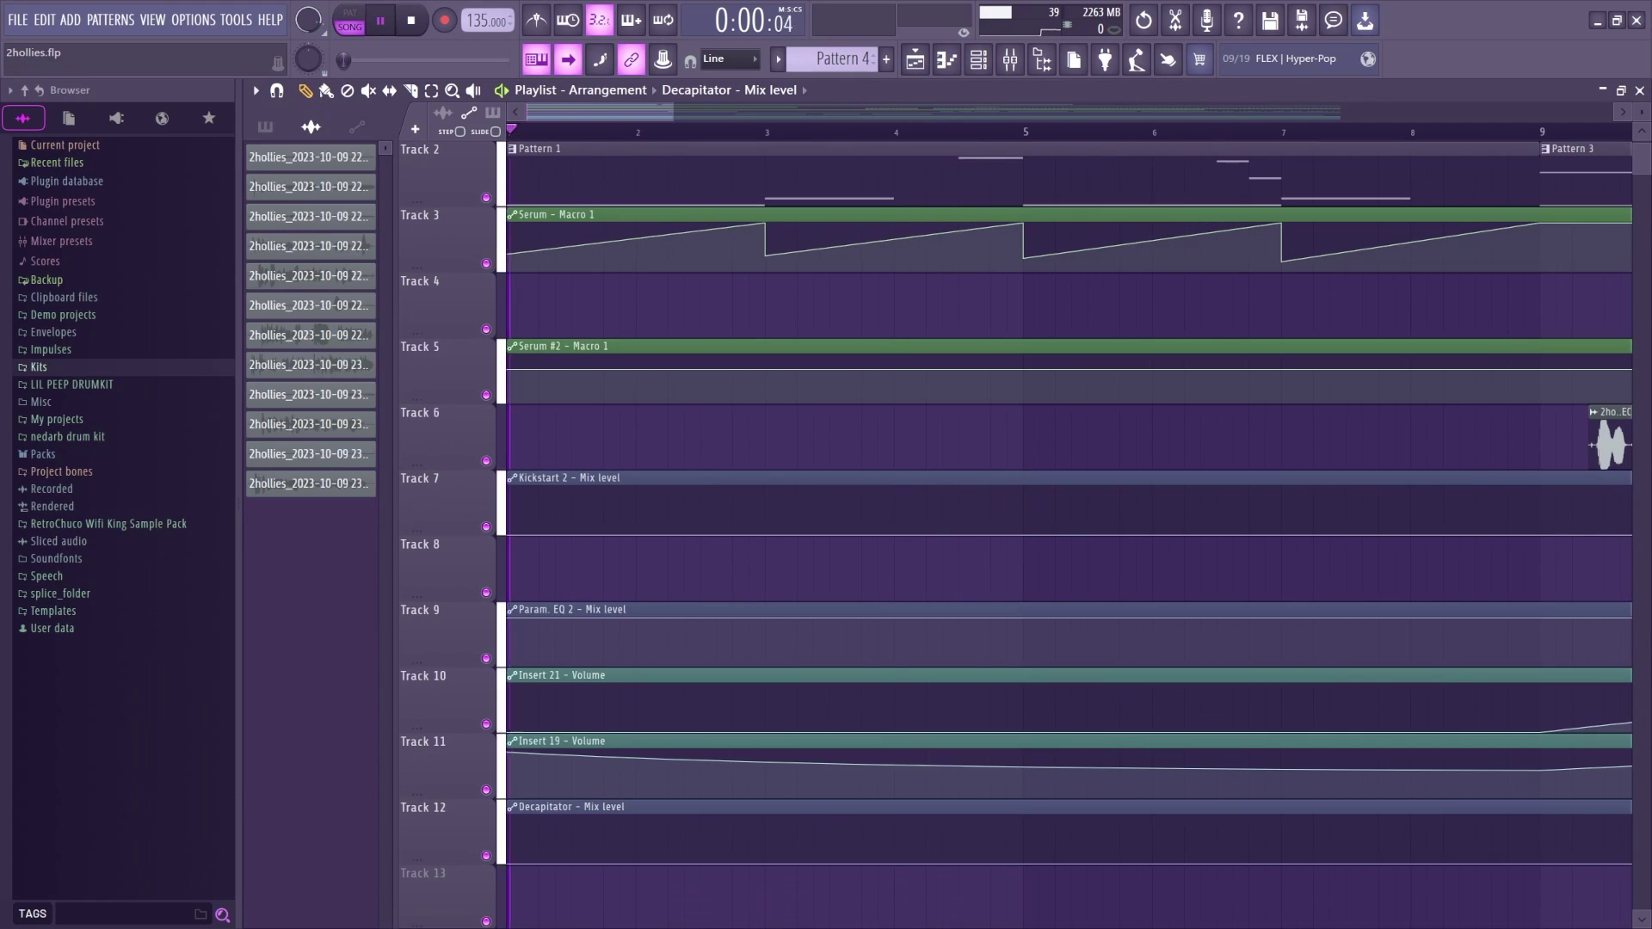
{"action": "key", "text": "space"}
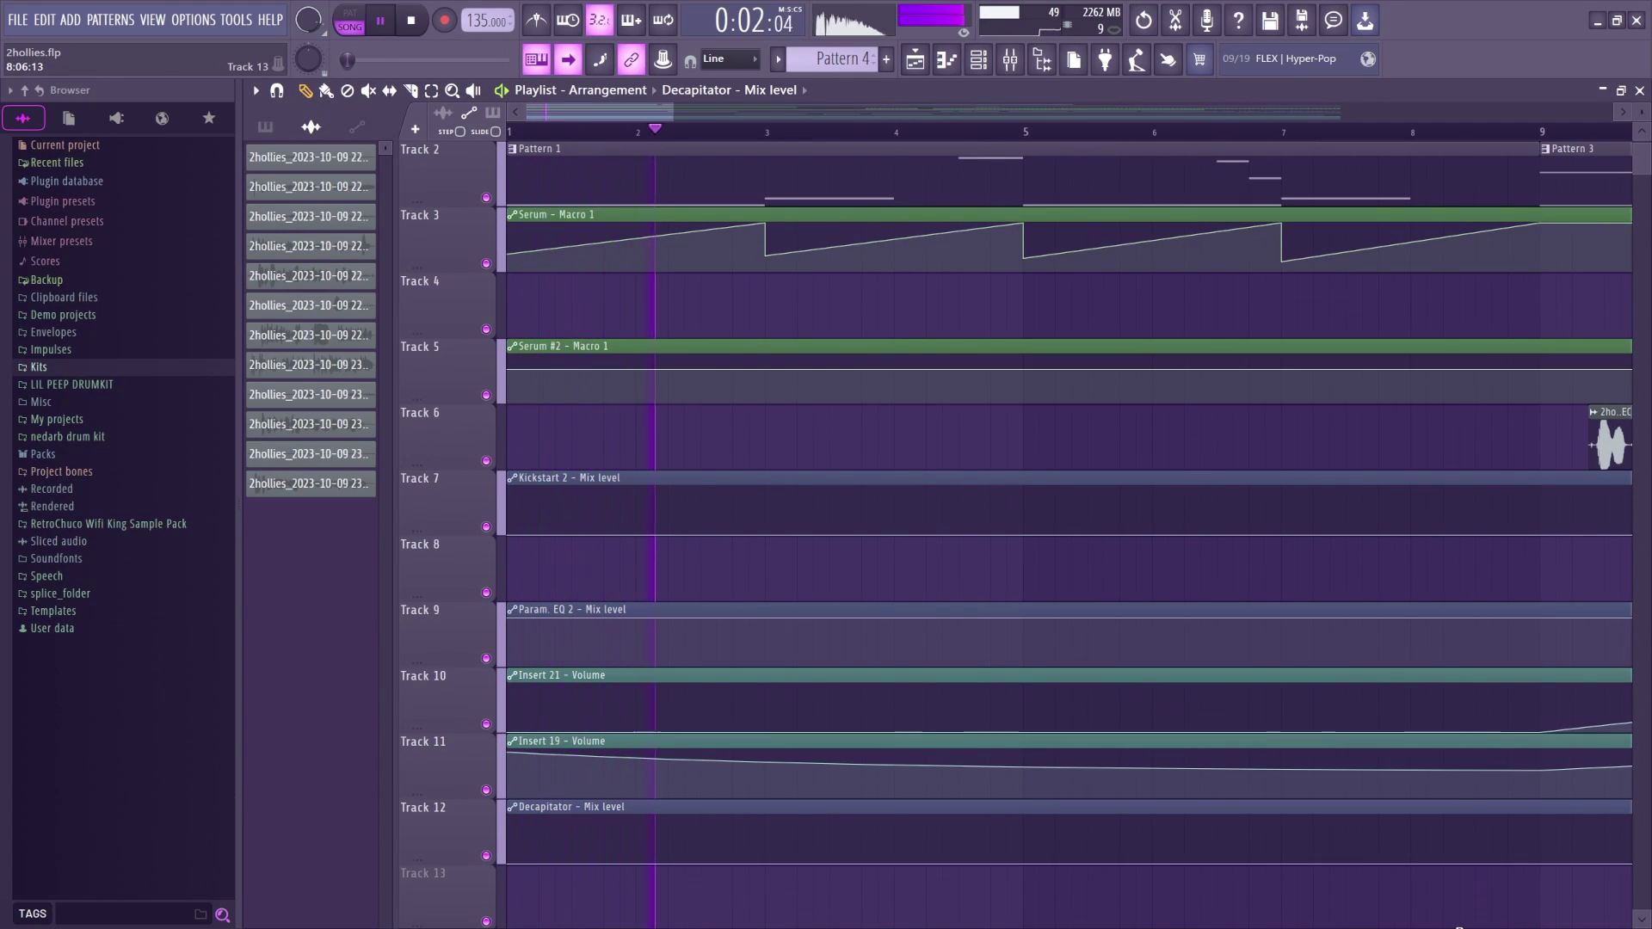